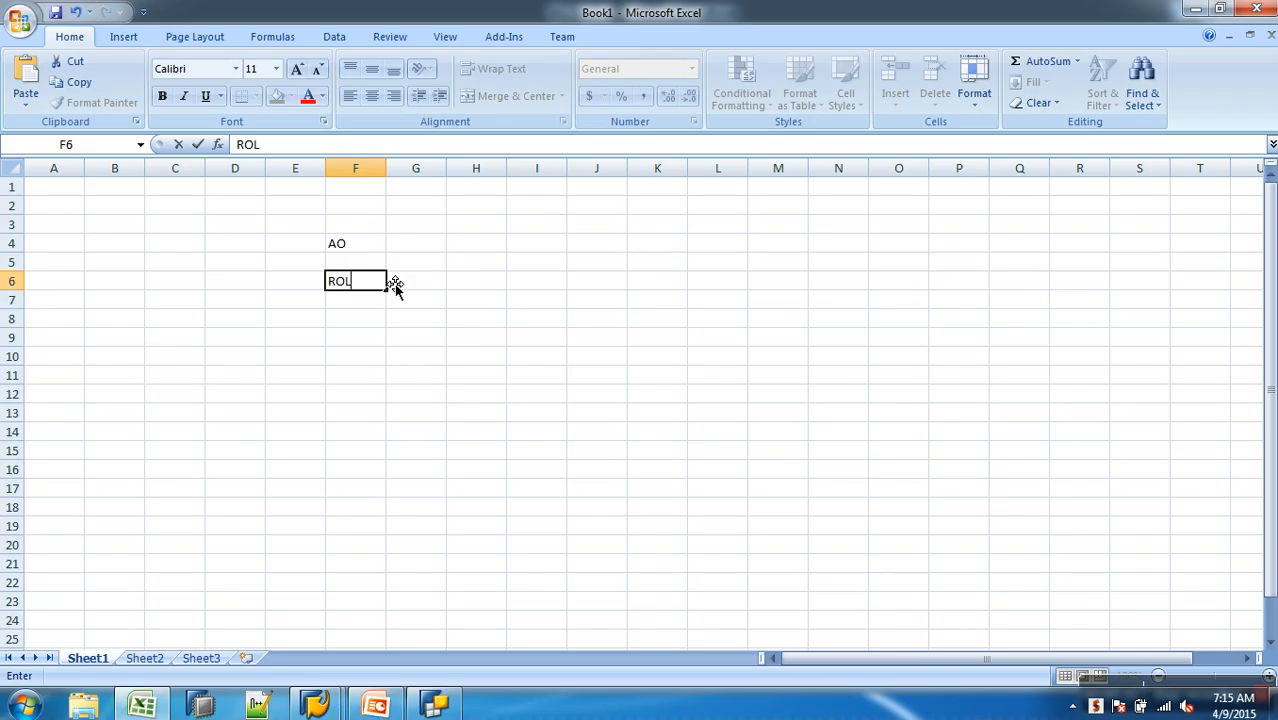
- Complete the label ROLes in F6, and enter Profiles in F8 and User in F10
key(Return)
key(Return)
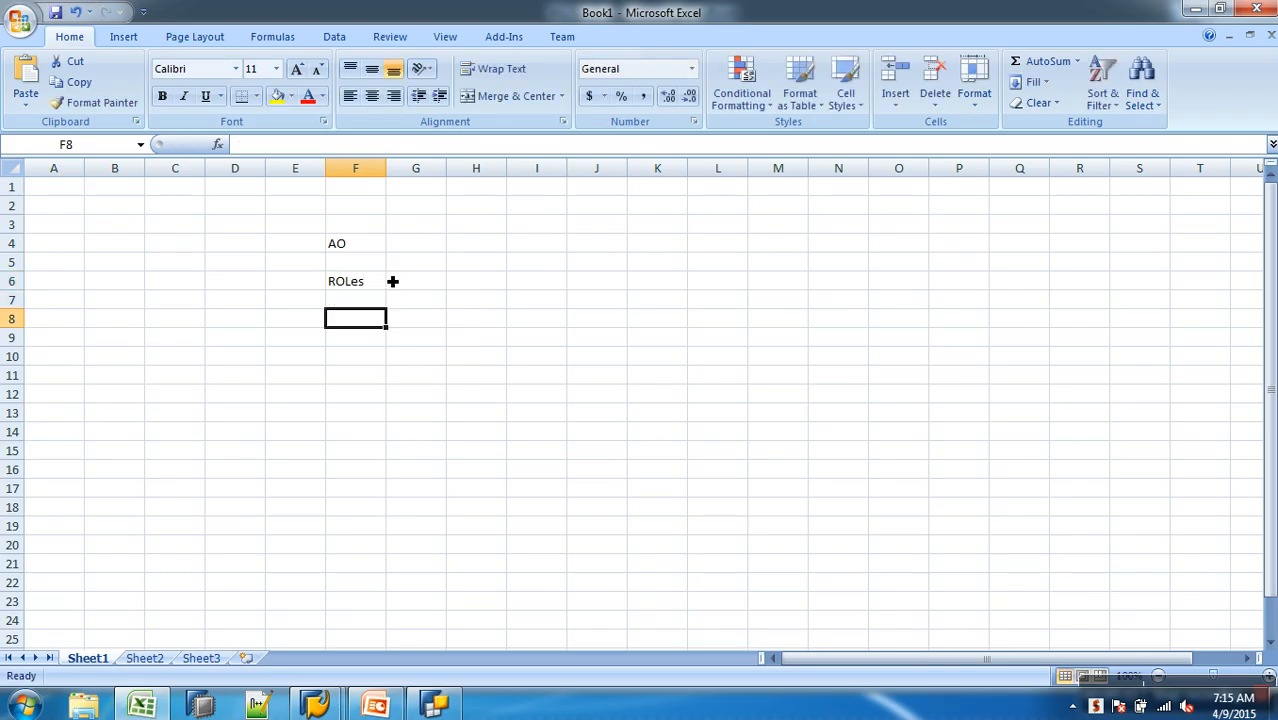
text(Pr)
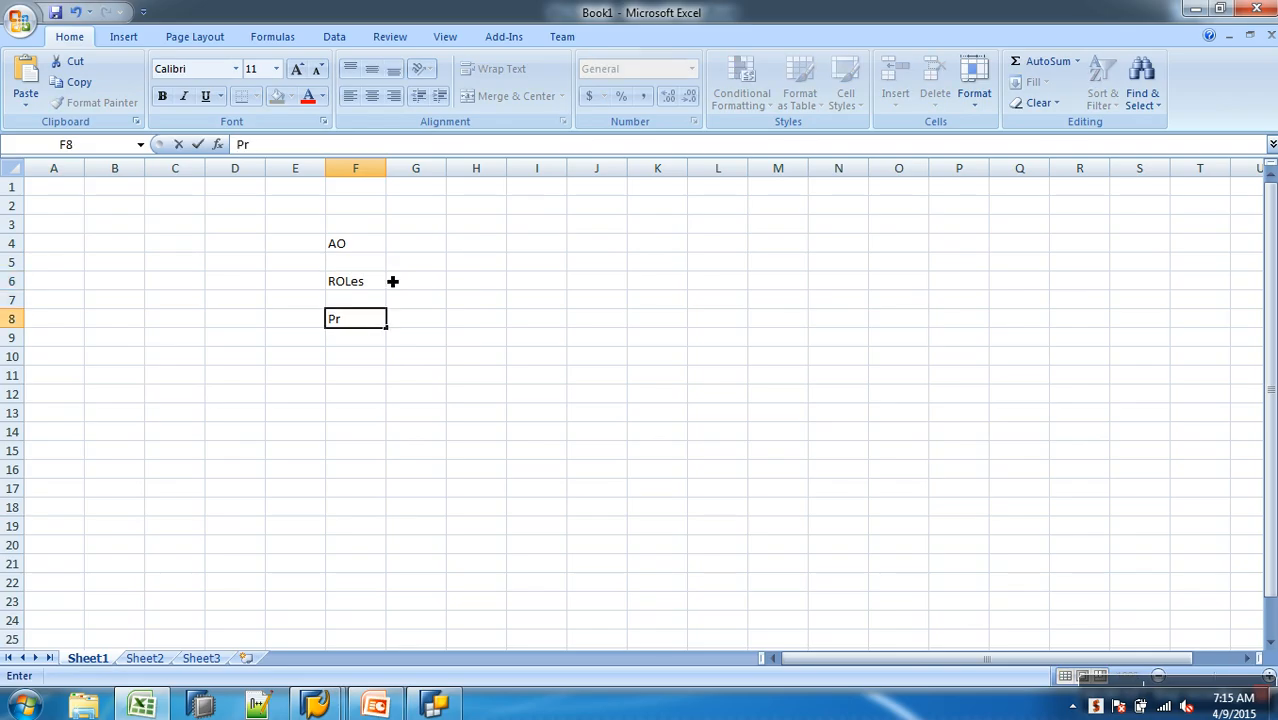
text(ofiles)
key(Return)
key(Return)
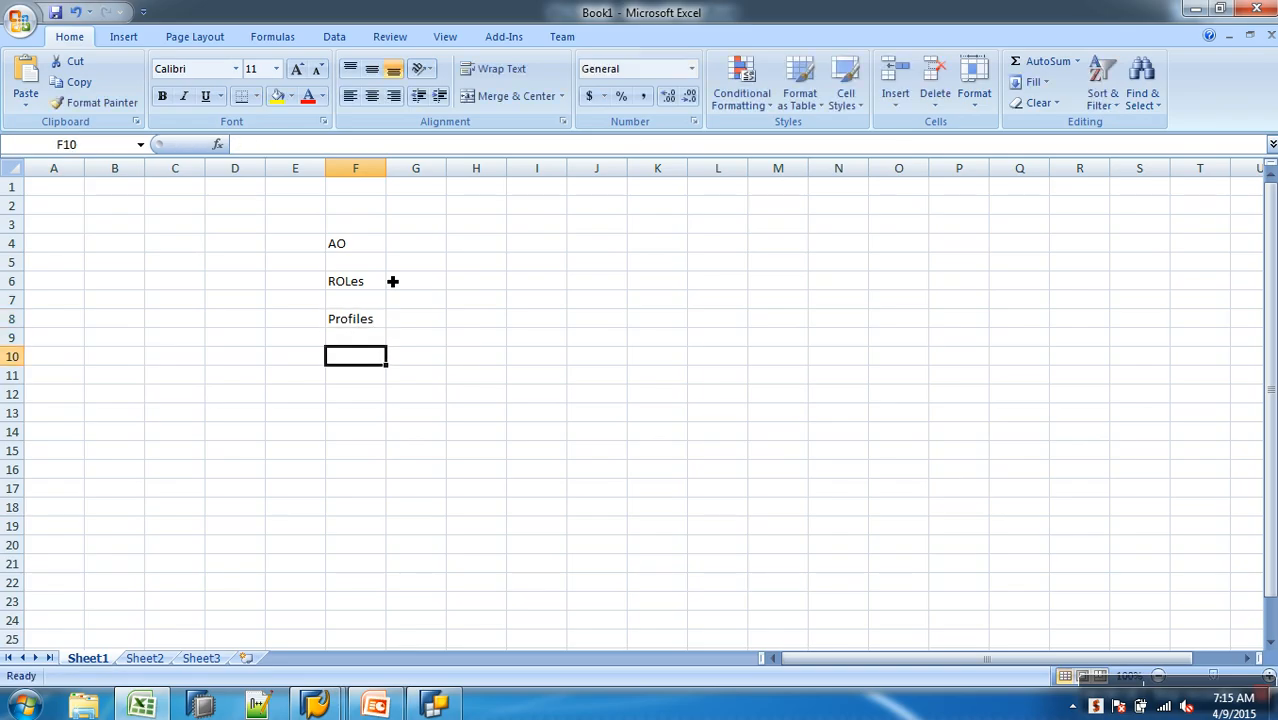
text(User)
key(Return)
key(Up)
key(Up)
key(Up)
key(Up)
key(Up)
key(Up)
key(Up)
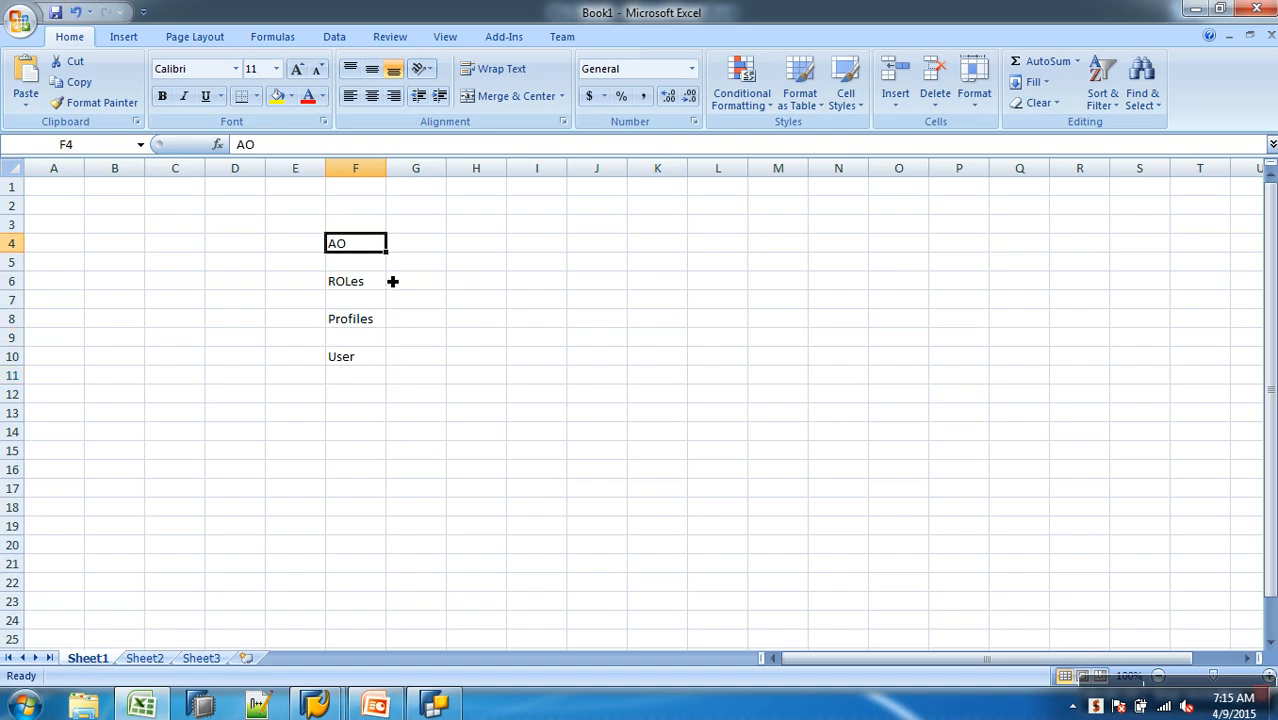
key(Down)
key(Down)
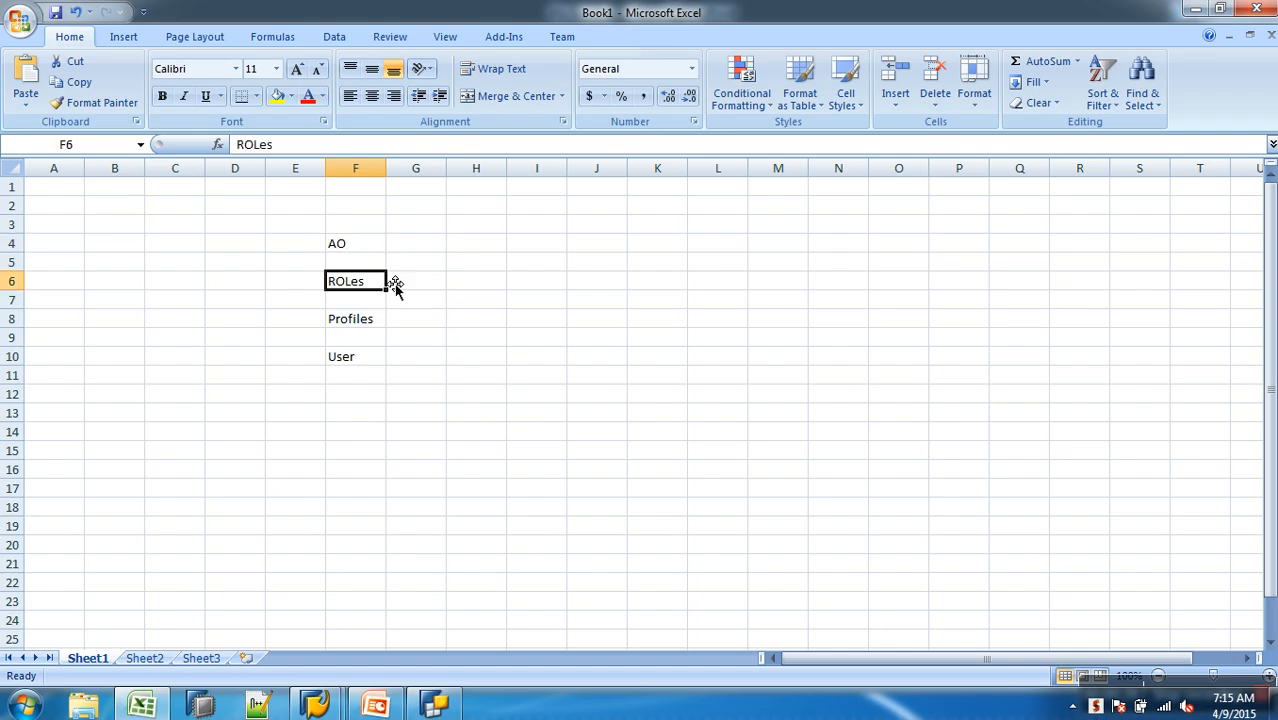
key(Down)
key(Down)
key(Down)
key(Down)
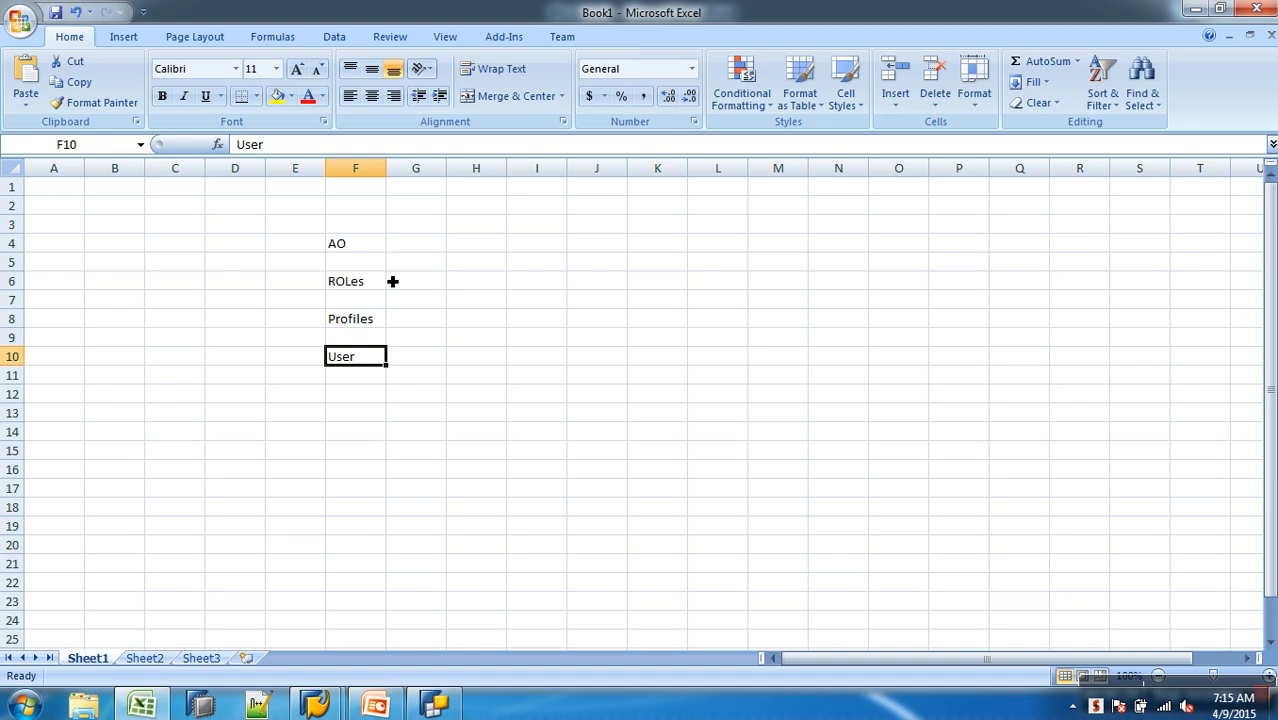
drag(362, 245, 428, 249)
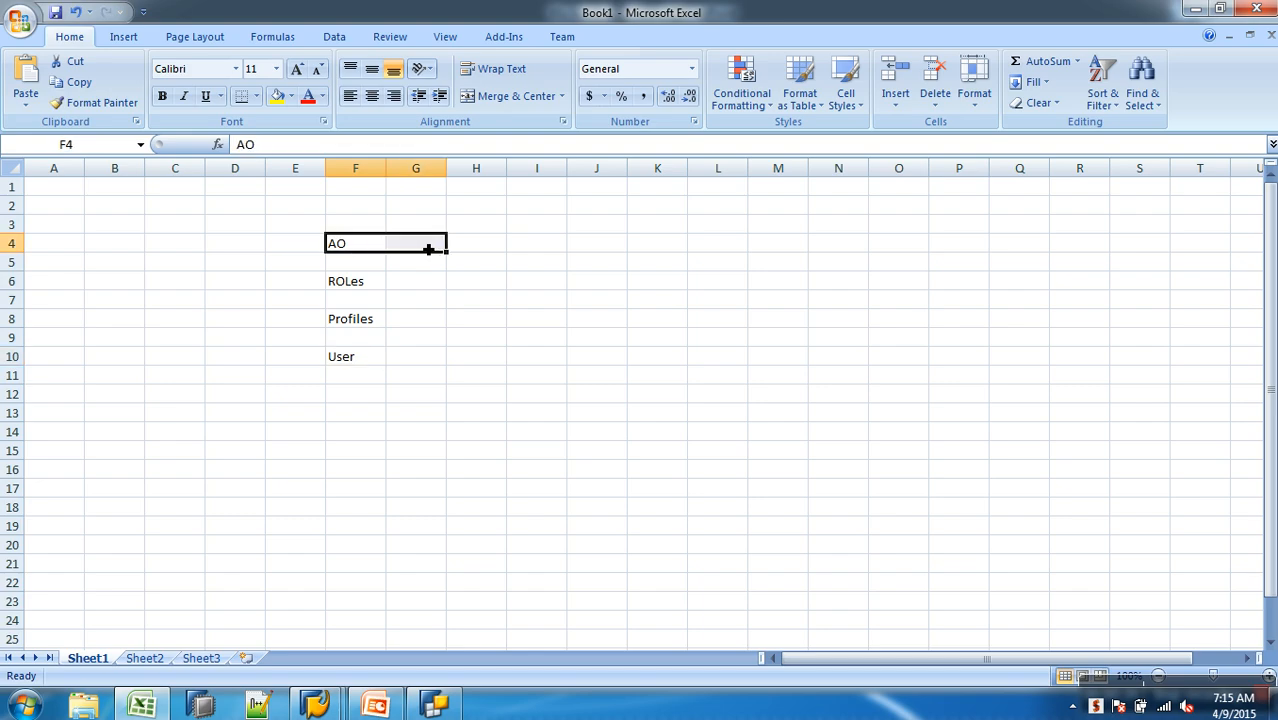
drag(355, 288, 429, 286)
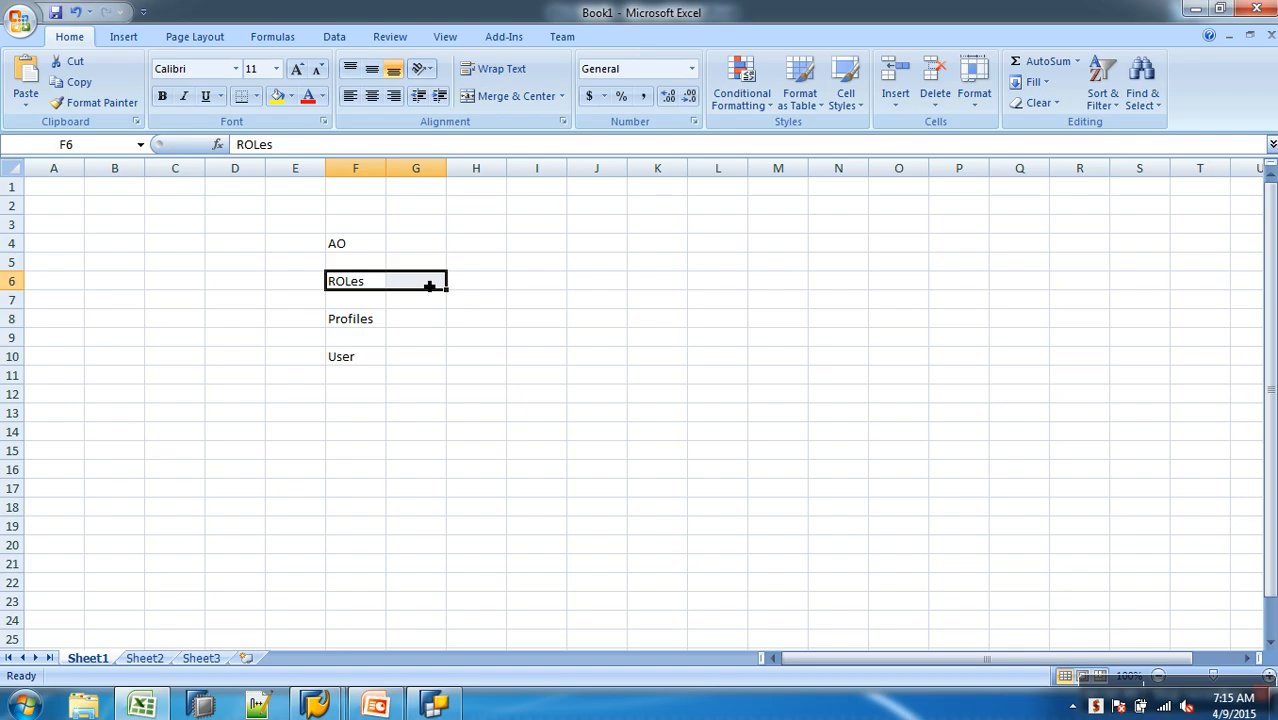
drag(365, 291, 368, 325)
click(352, 358)
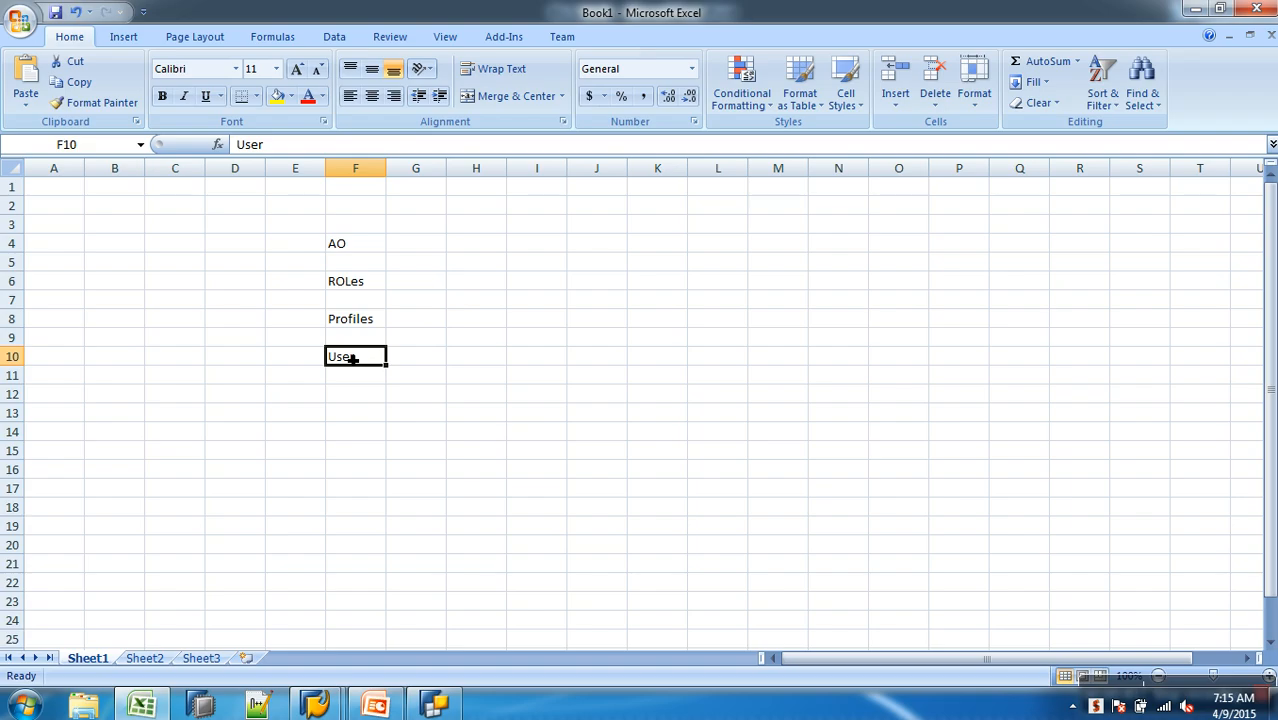
drag(351, 248, 359, 376)
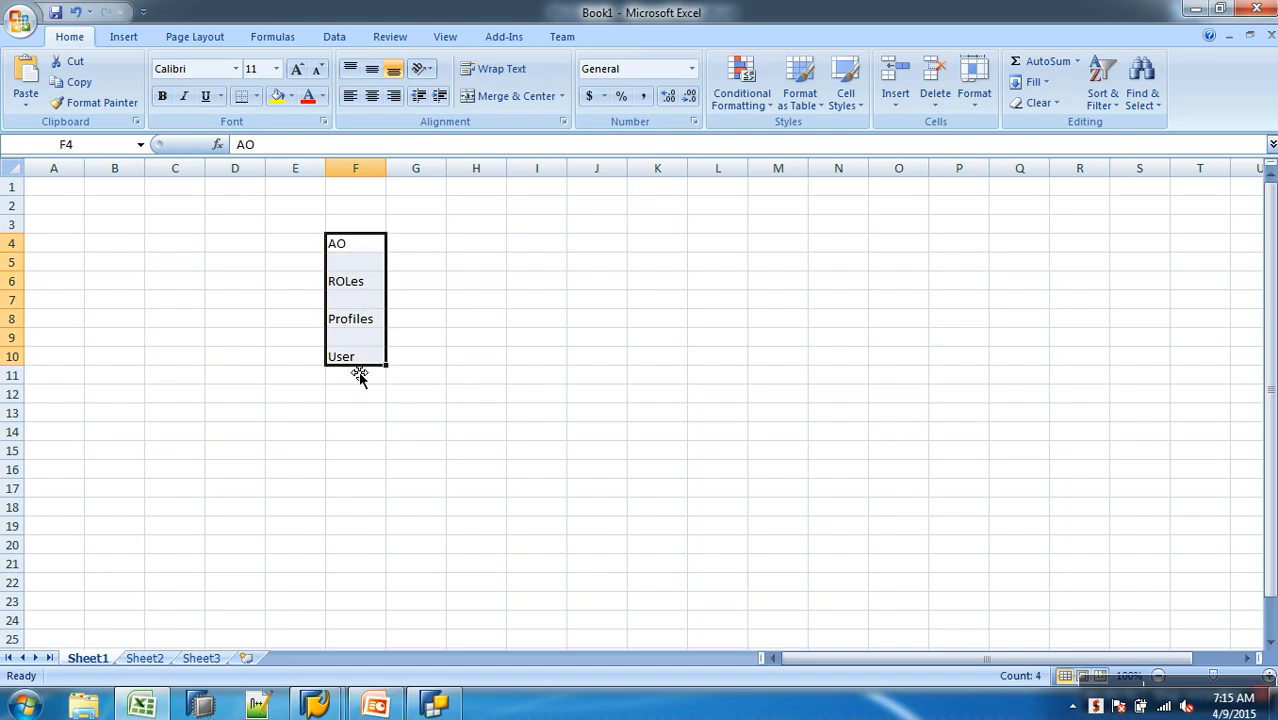
- Enter RSECADMIN in I4 beside the AO label and widen column I to fit the text
click(550, 246)
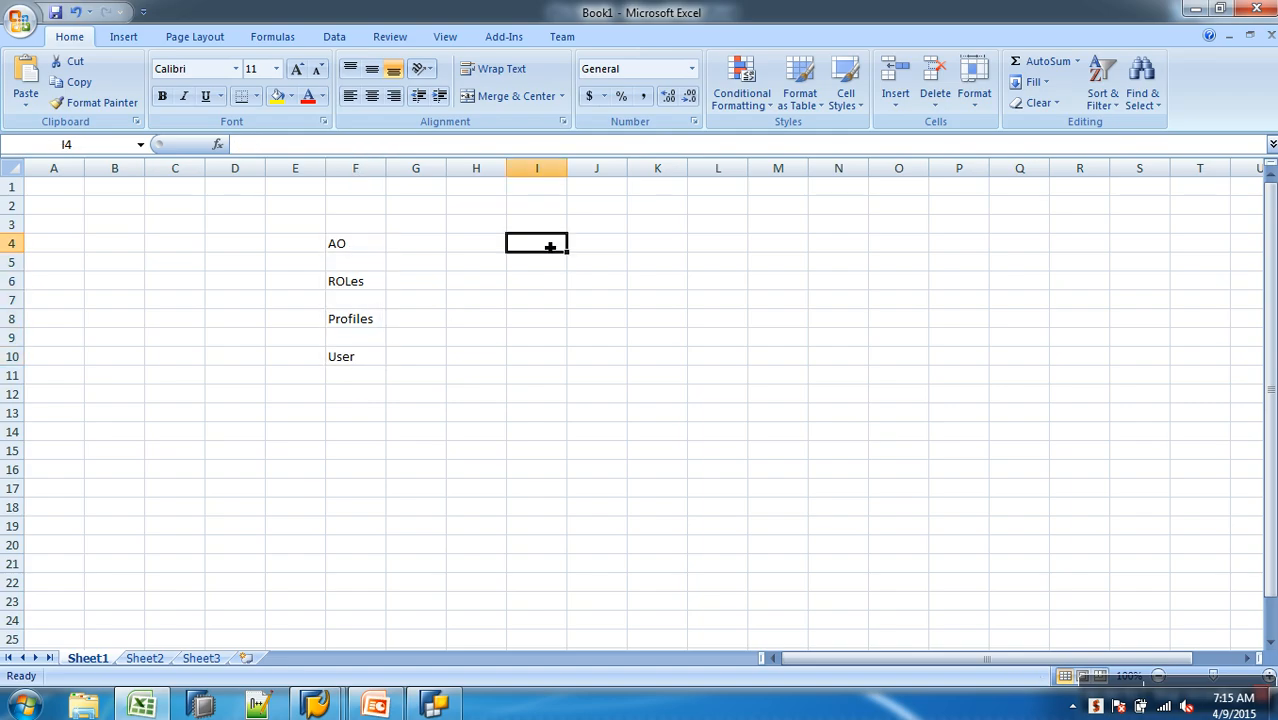
text(RSECADMIN)
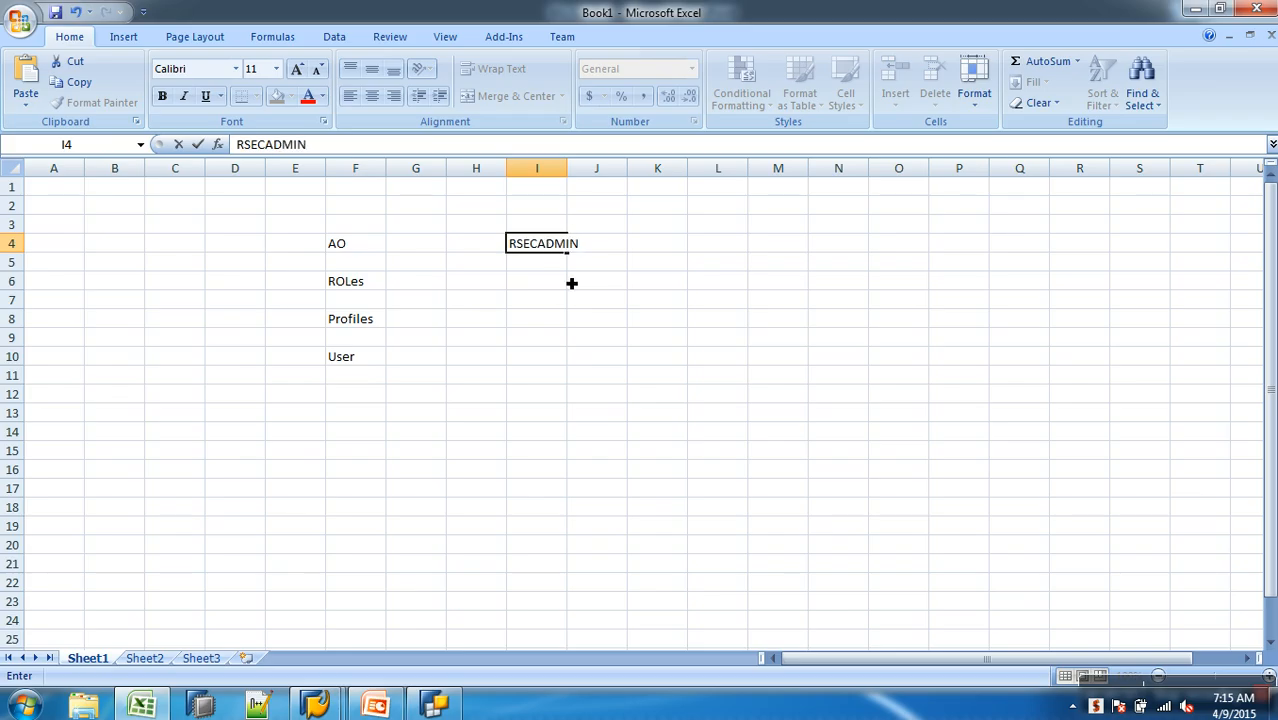
key(Return)
click(553, 245)
drag(568, 178, 600, 178)
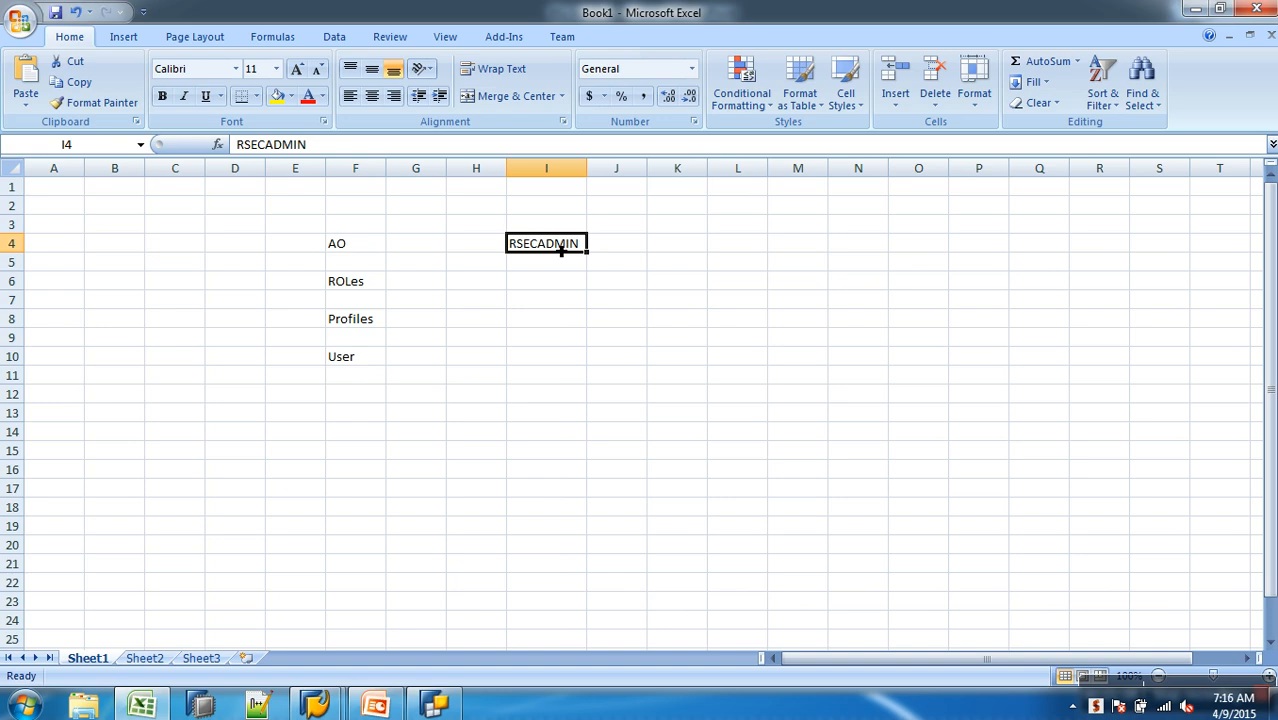
- Switch to BEx Query Designer and replace CustomerKey in the rows with SalesChannelCode from the Sales Channel dimension
click(435, 704)
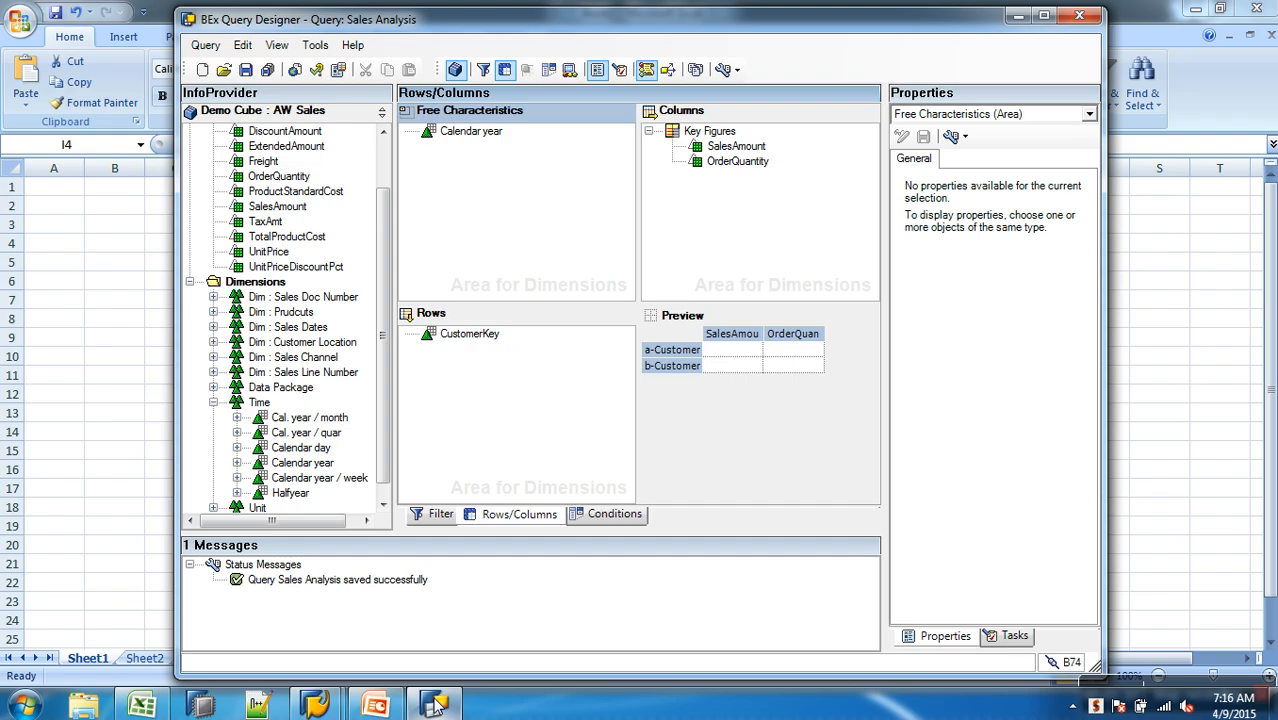
click(470, 335)
drag(471, 334, 351, 333)
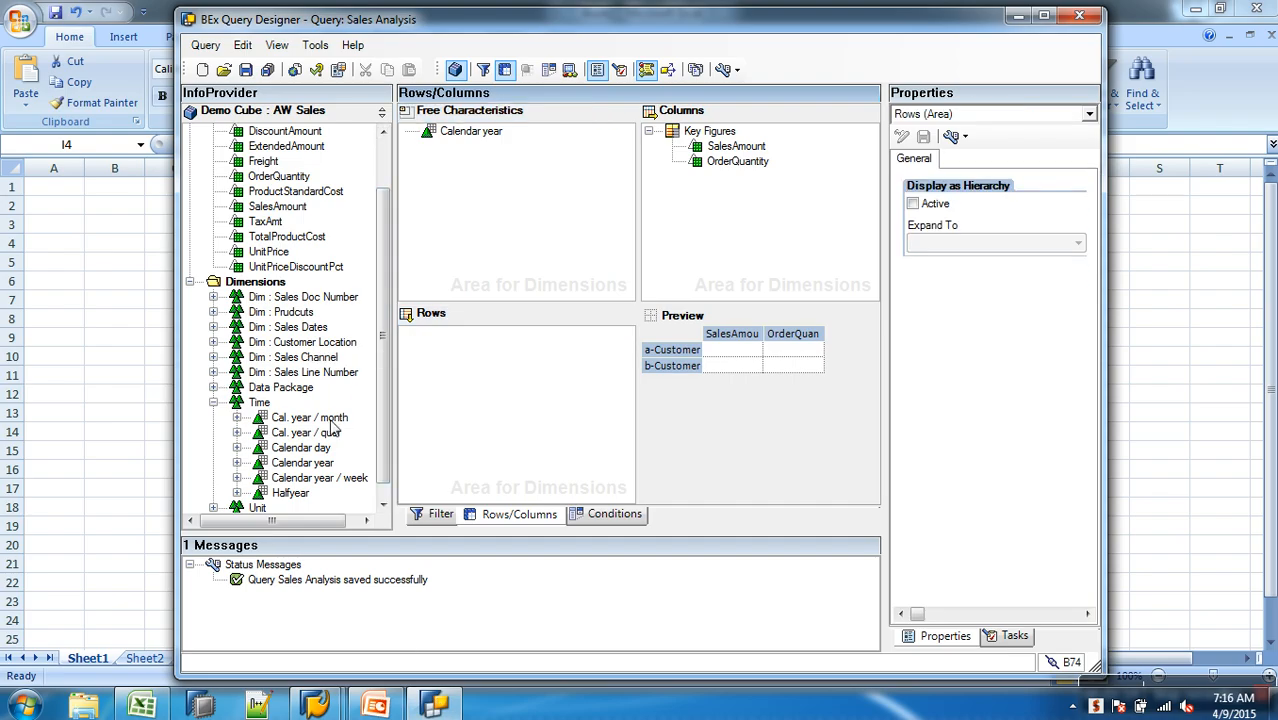
click(213, 358)
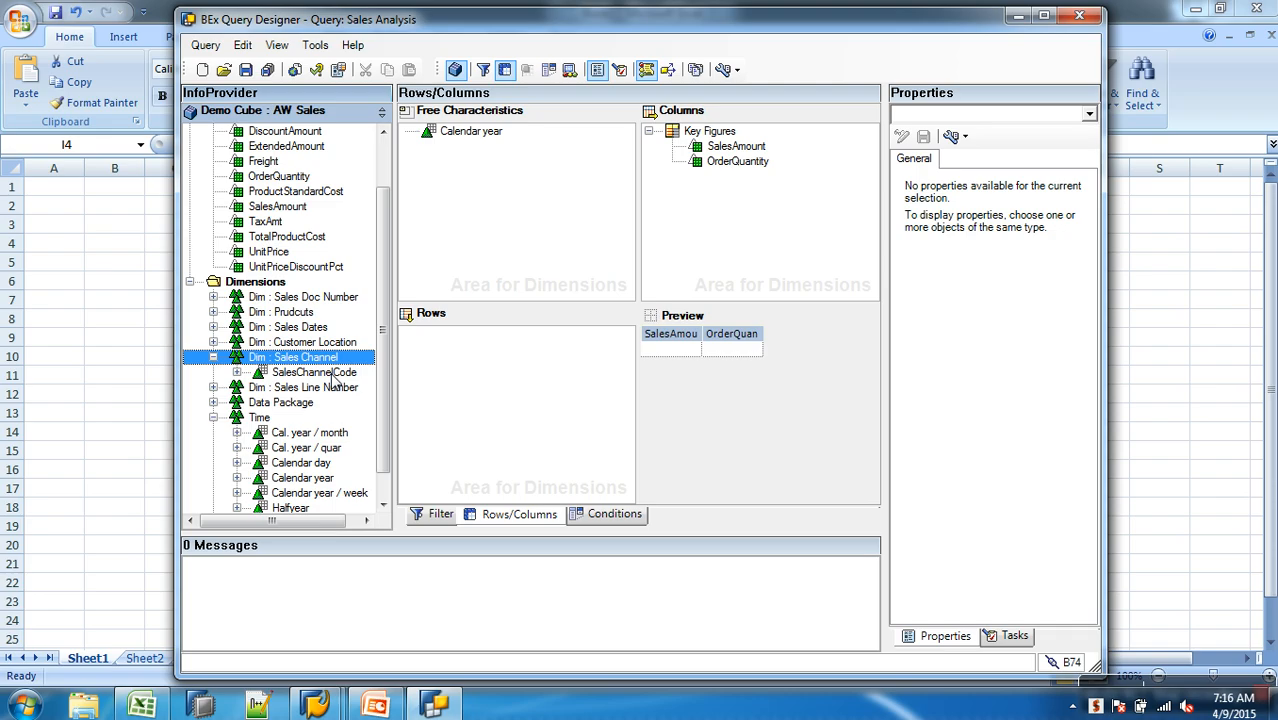
drag(334, 376, 480, 342)
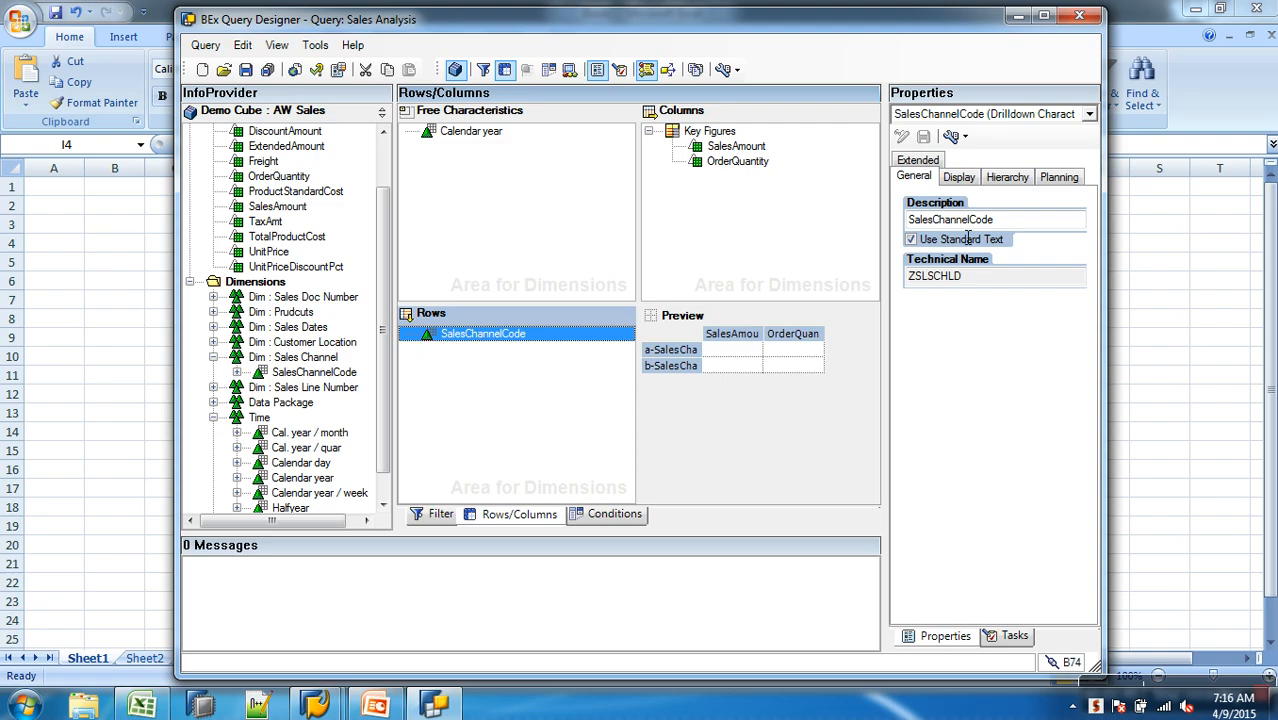
- Examine the characteristic values of SalesChannelCode with technical names displayed, looking at the Web and Retailer entries
click(237, 373)
click(260, 402)
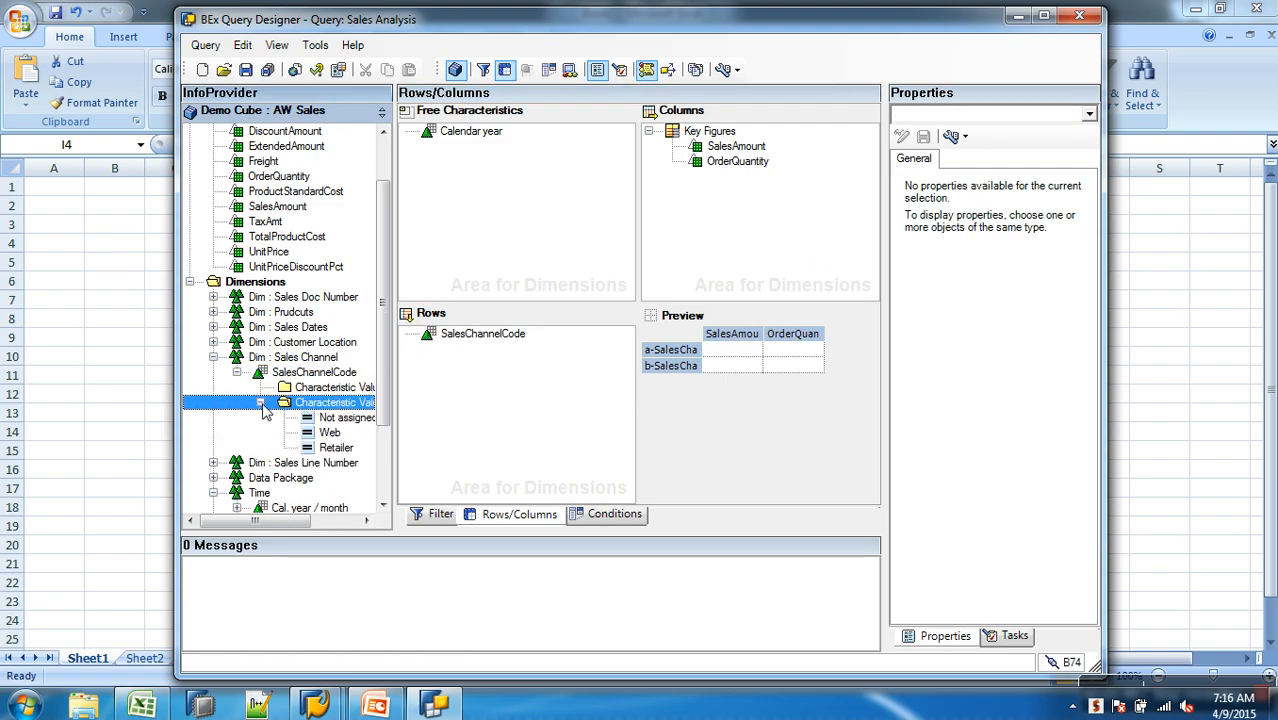
drag(275, 530, 319, 523)
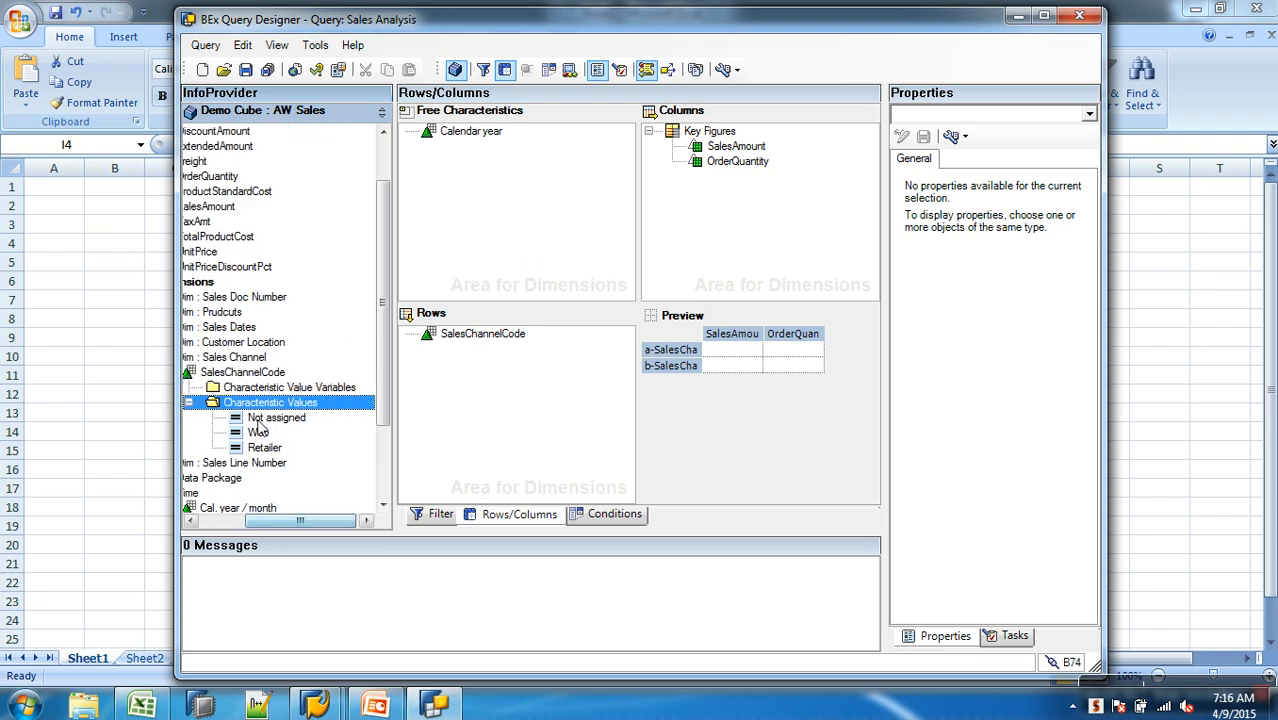
click(723, 70)
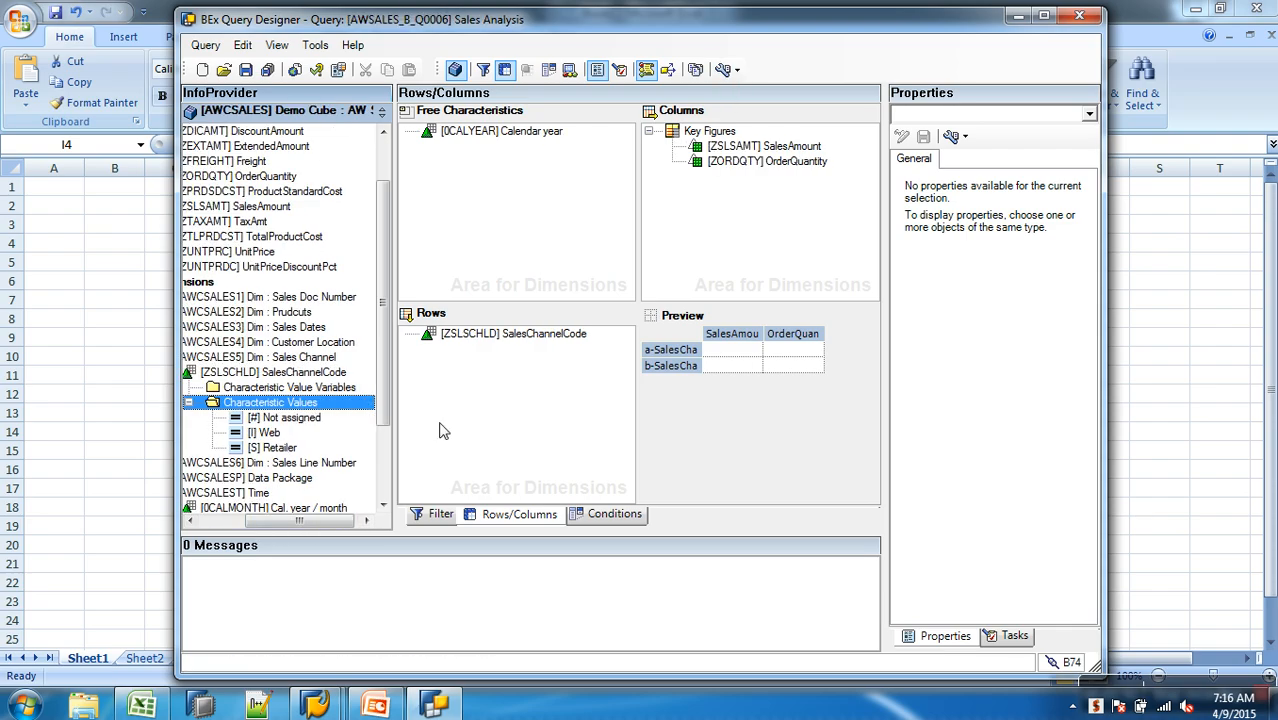
click(267, 433)
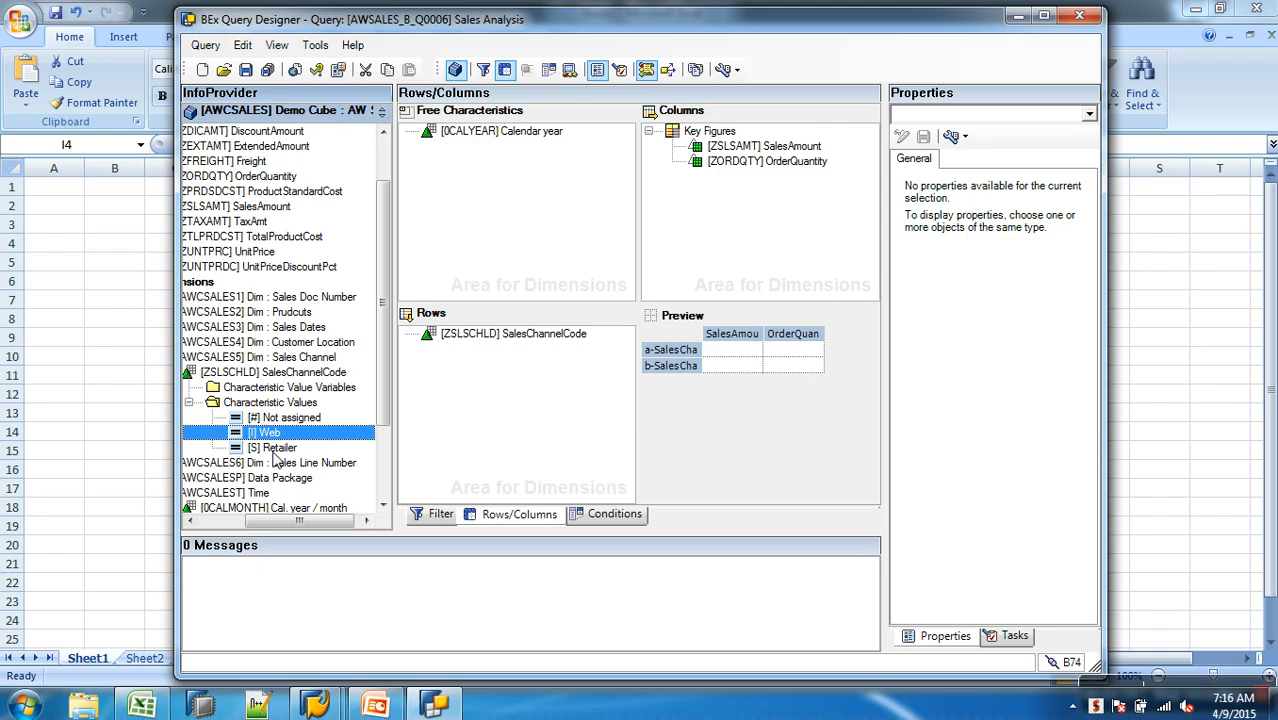
click(277, 448)
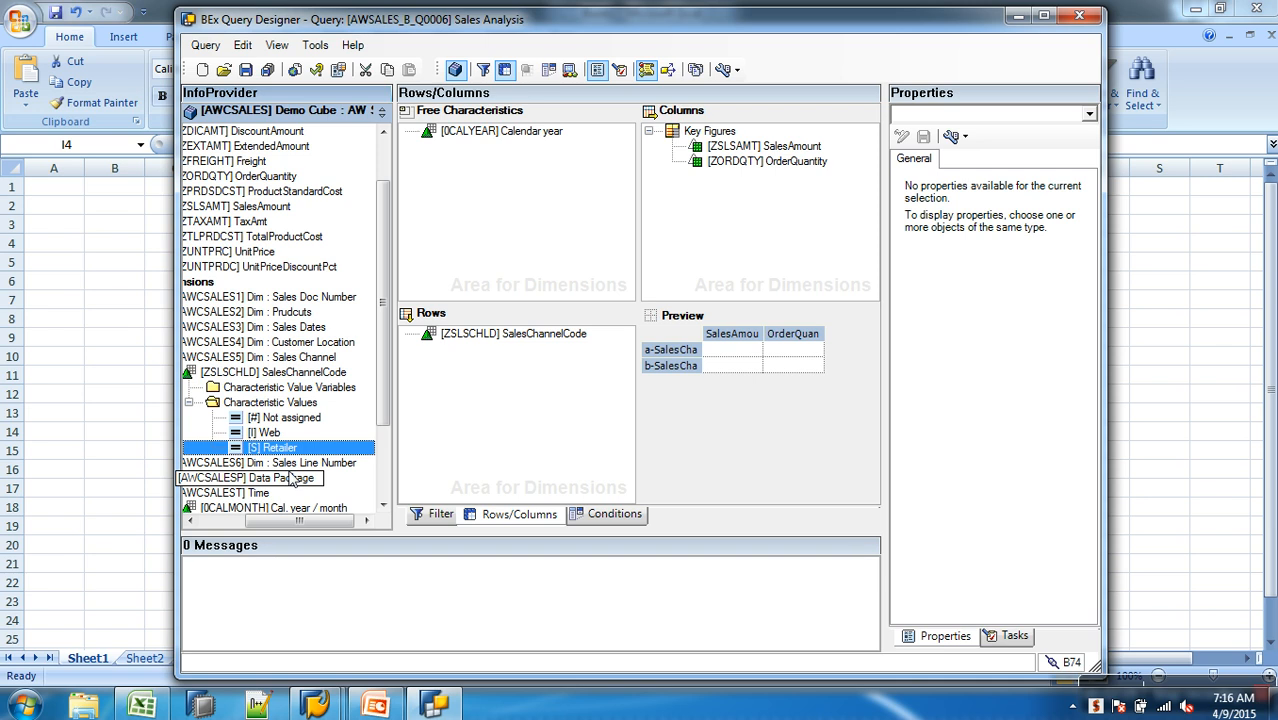
- Switch to SAP and open the Data Warehousing Workbench with the transaction code /NRSA1
click(318, 706)
click(421, 655)
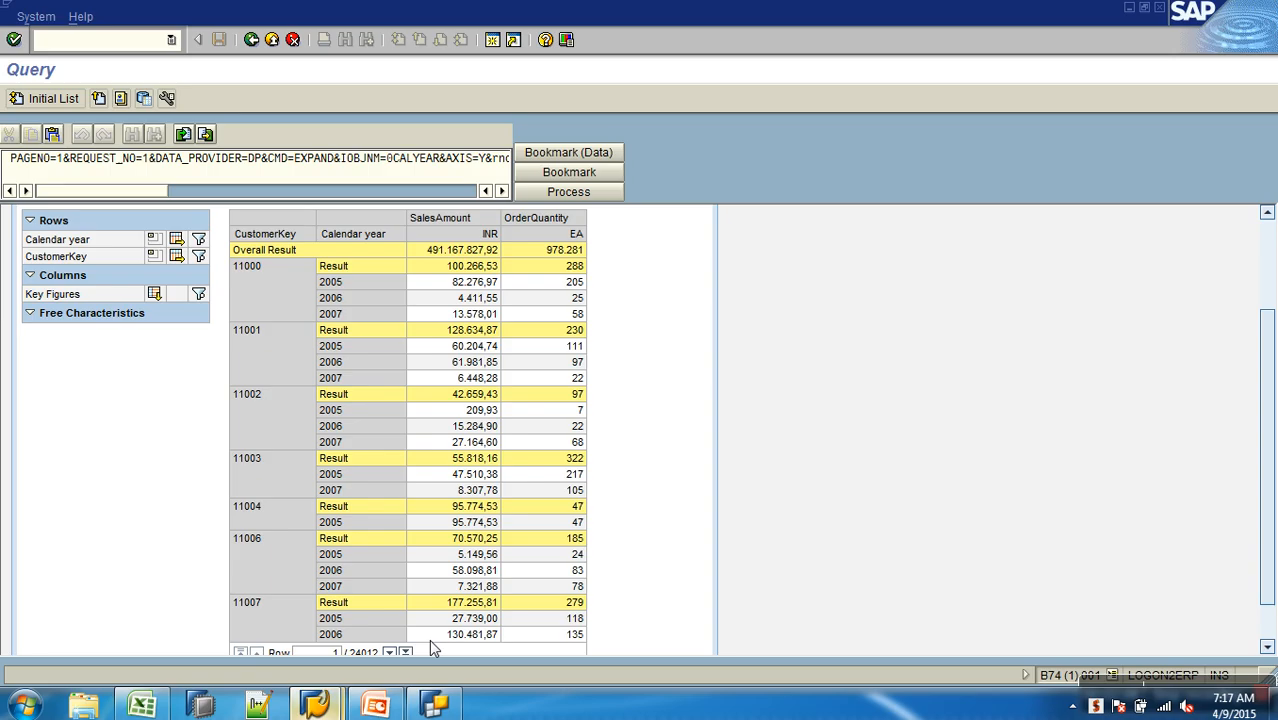
text(/NRSA1)
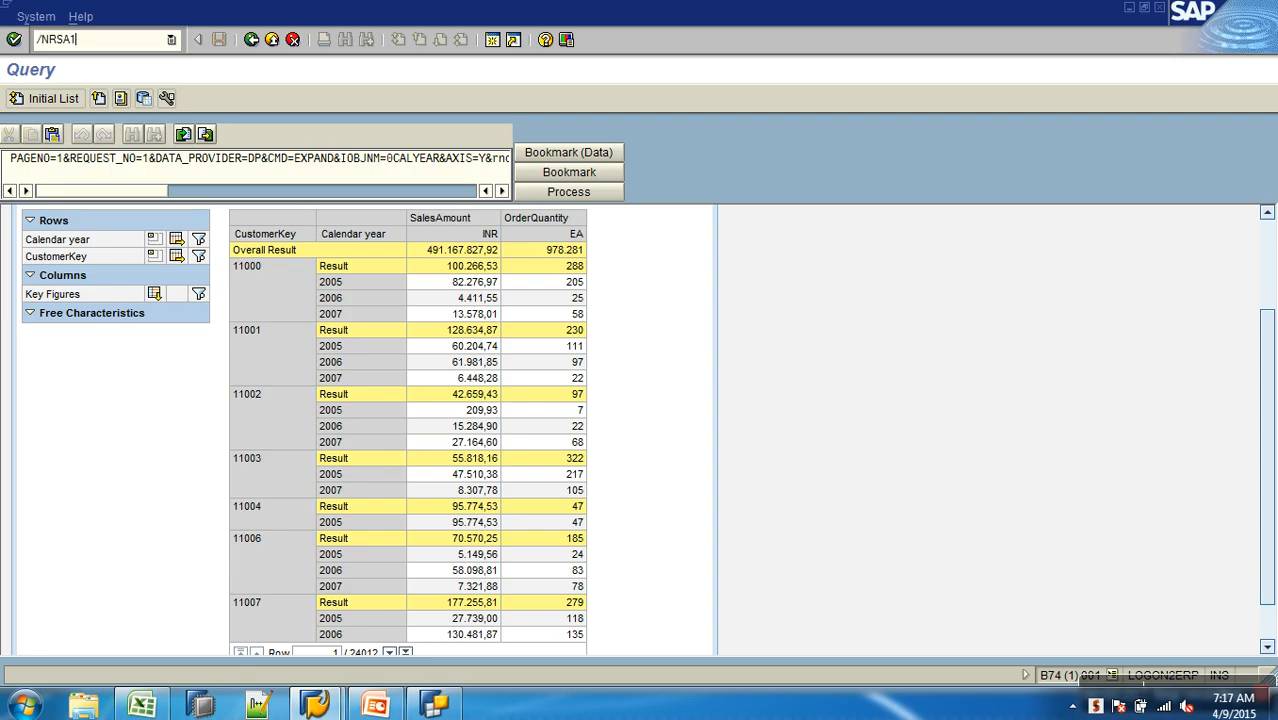
key(Return)
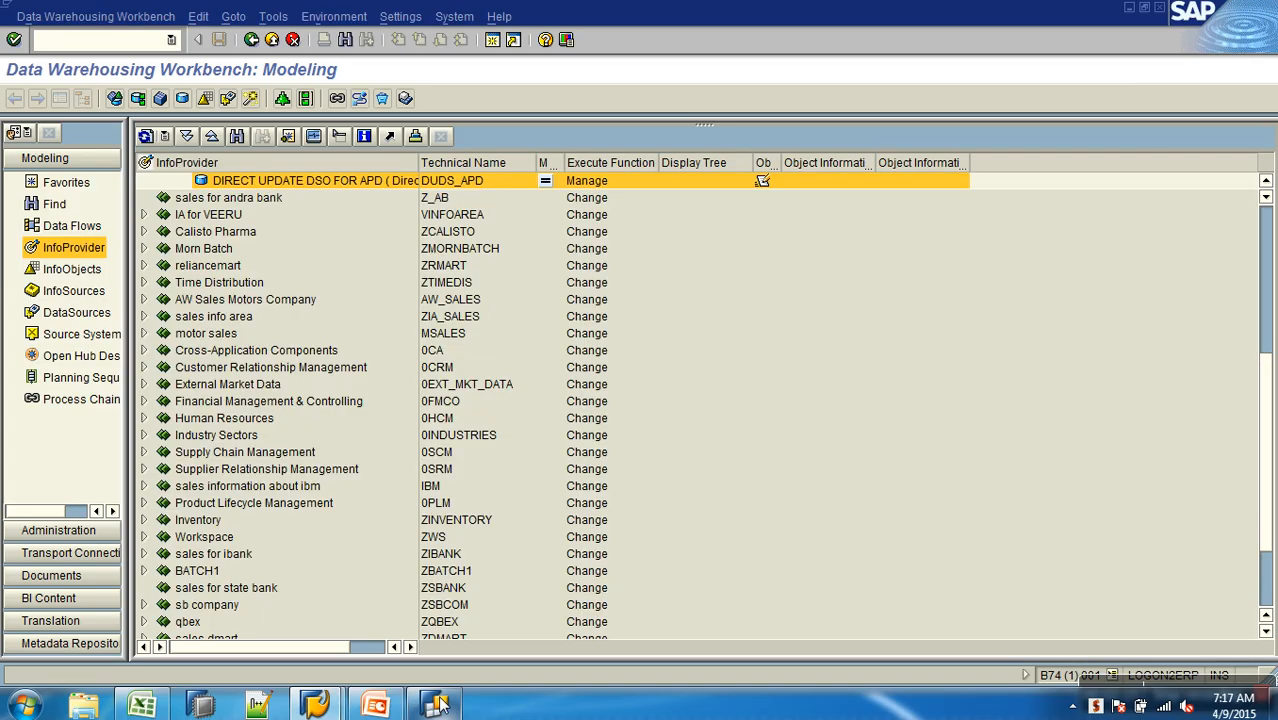
- Switch to BEx Query Designer, copy the technical name of the SalesChannelCode row characteristic, and return to SAP
click(438, 703)
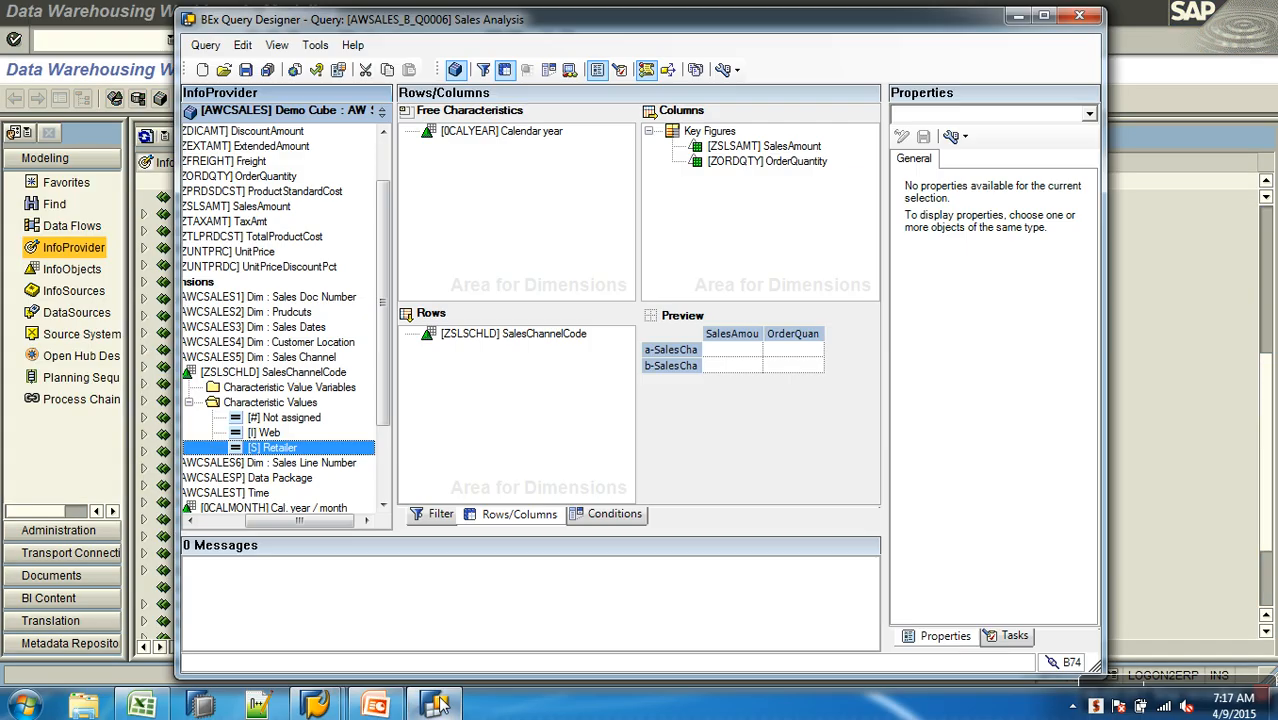
click(463, 344)
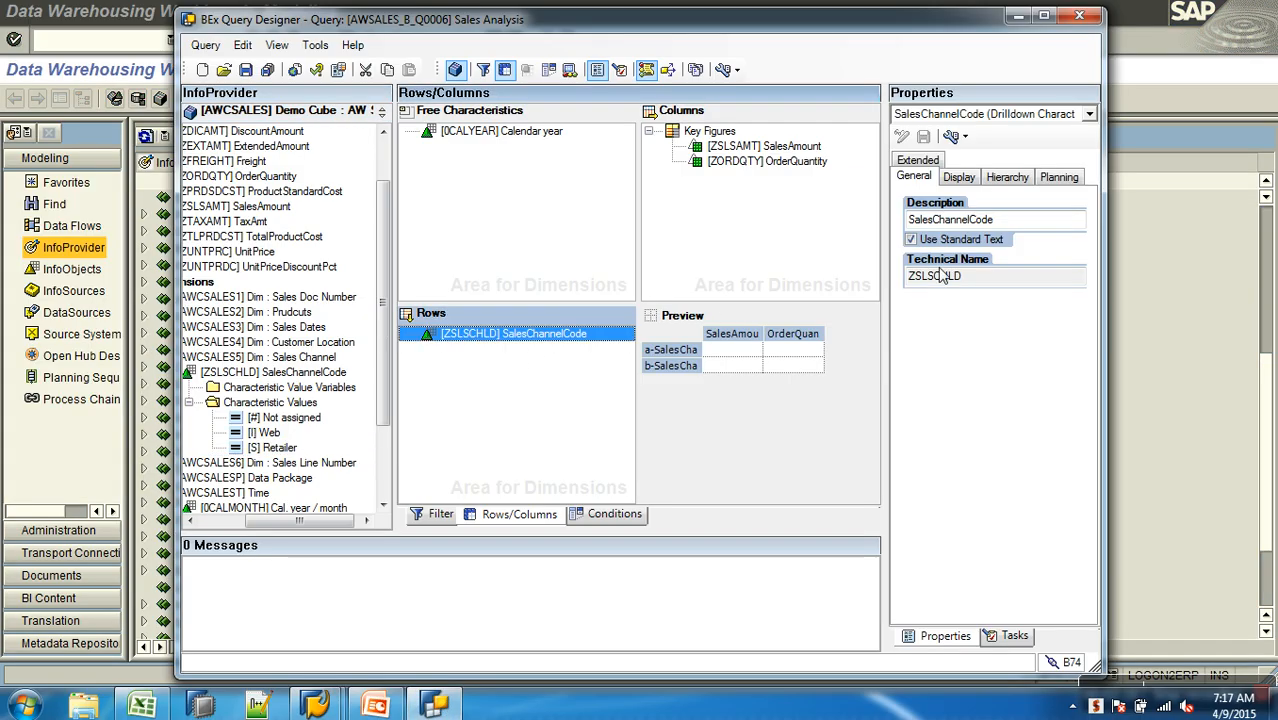
drag(990, 280, 876, 281)
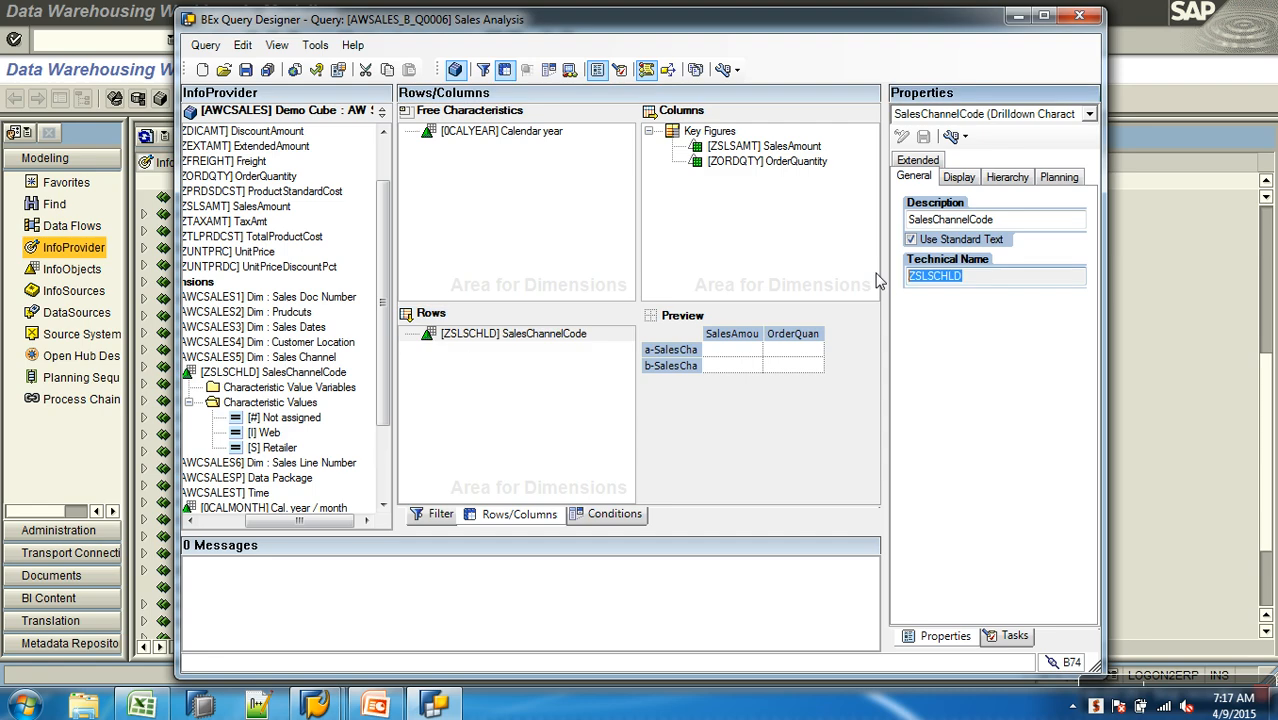
click(1145, 262)
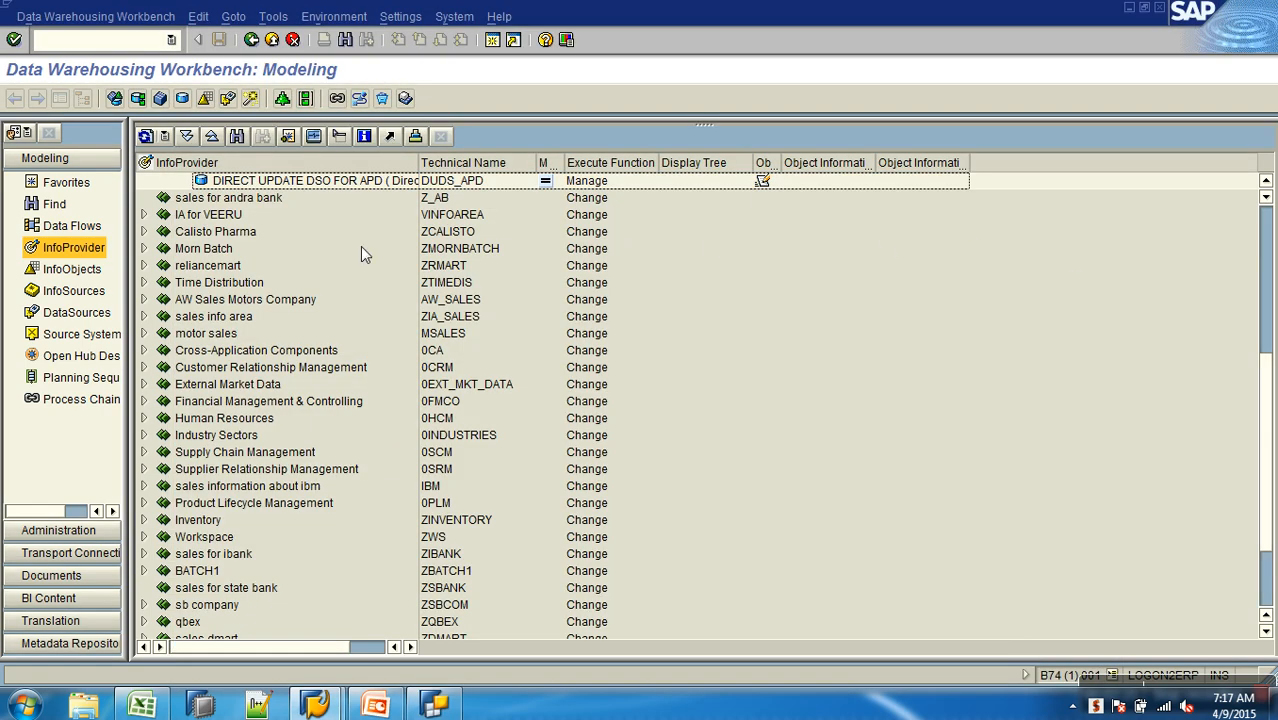
- Search the InfoObjects tree for the copied technical name ZSLSCHLD
click(97, 276)
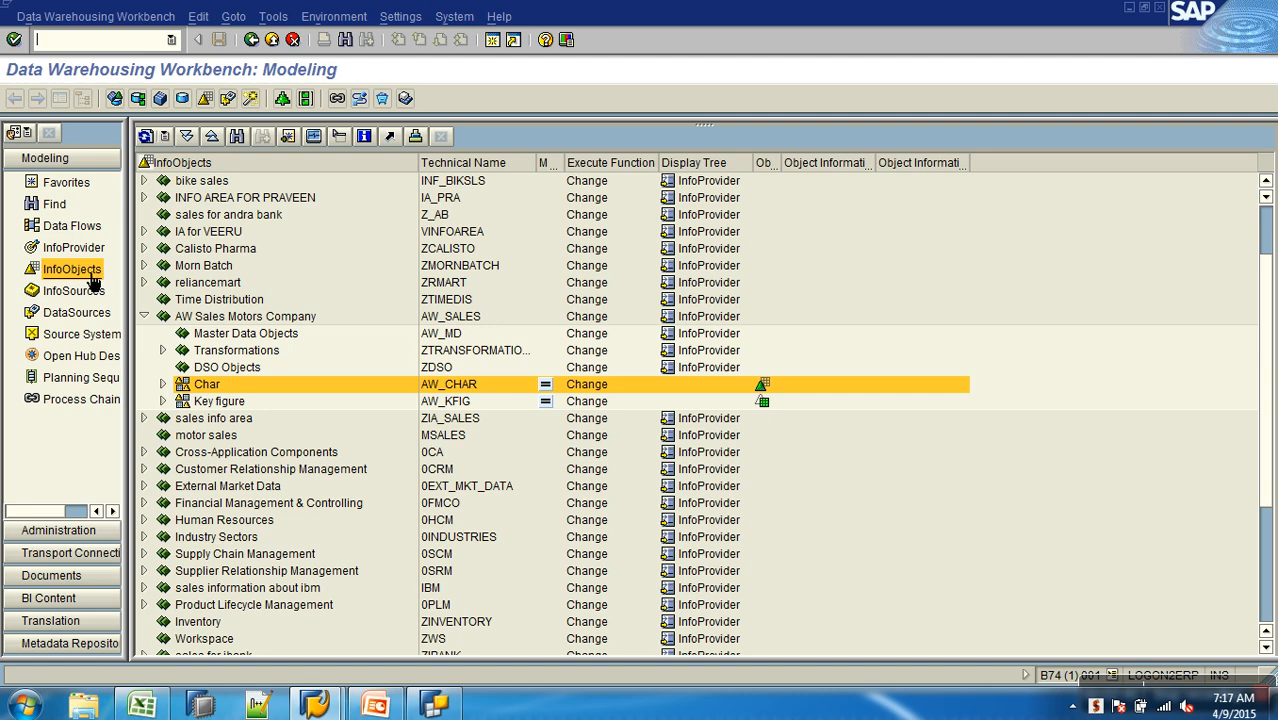
click(238, 137)
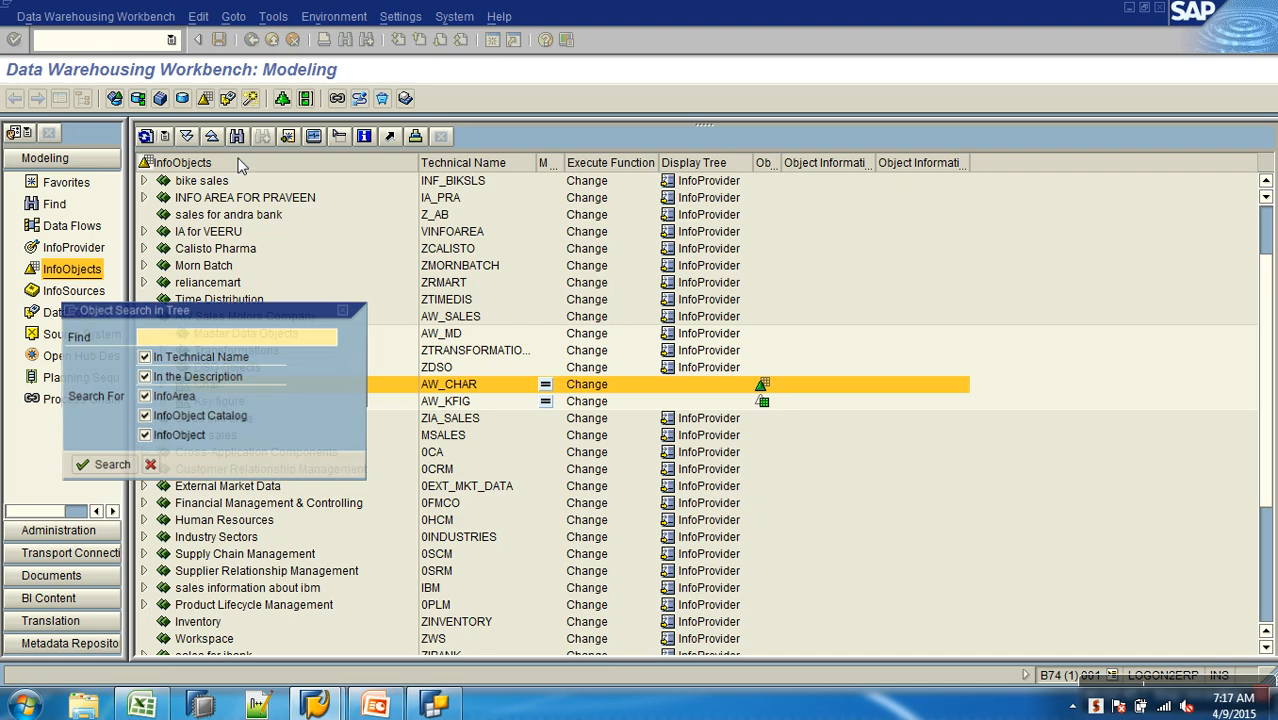
text(ZSLSCHLD)
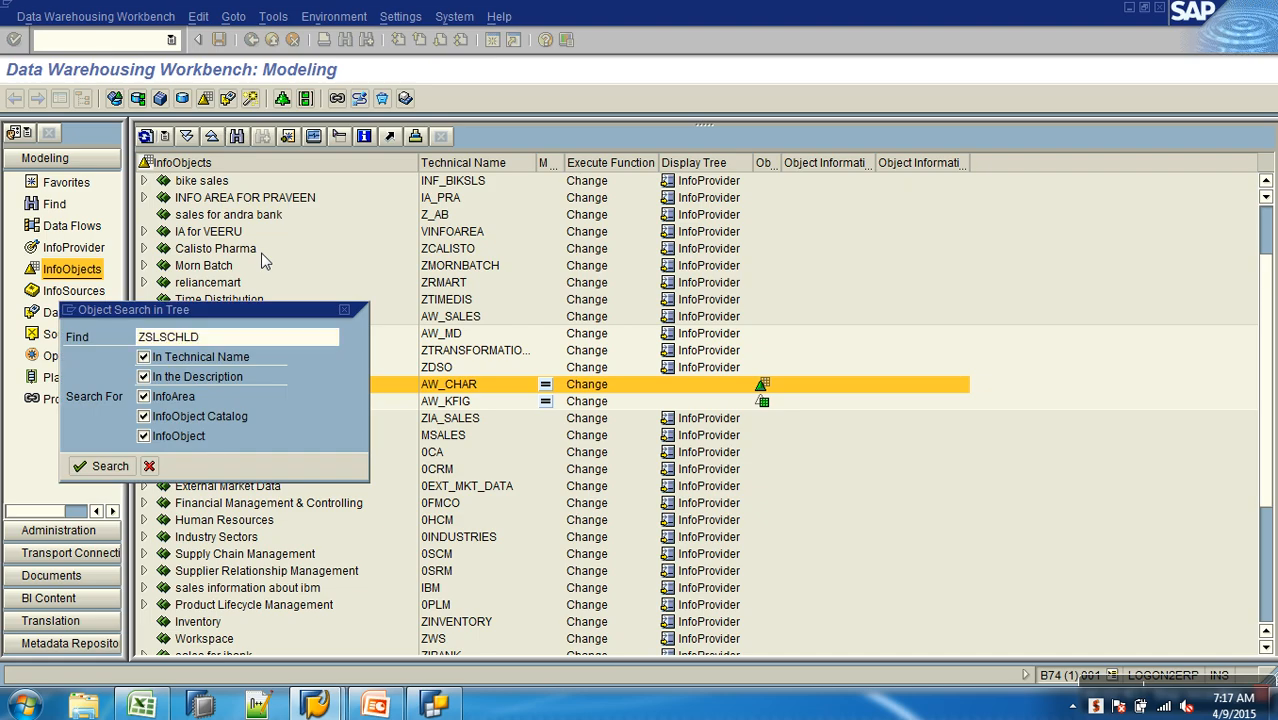
key(Return)
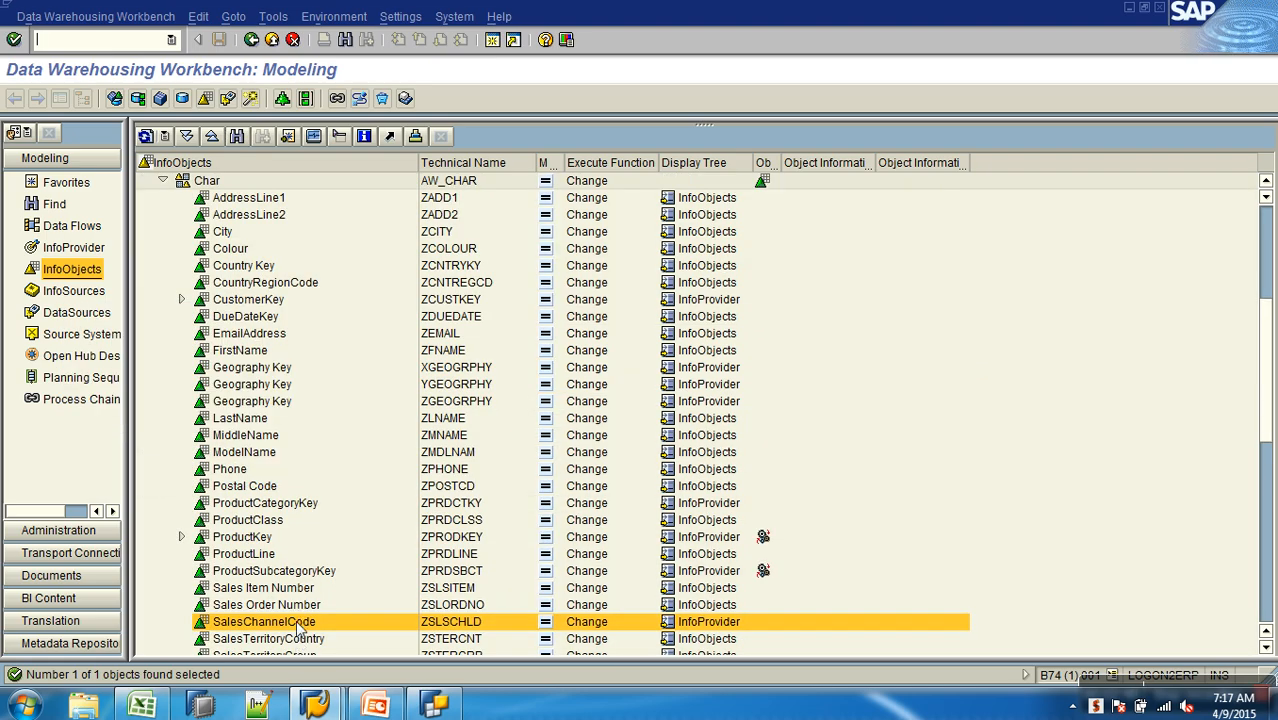
- Open the SalesChannelCode characteristic for editing and display its Business Explorer settings
right_click(300, 624)
click(338, 398)
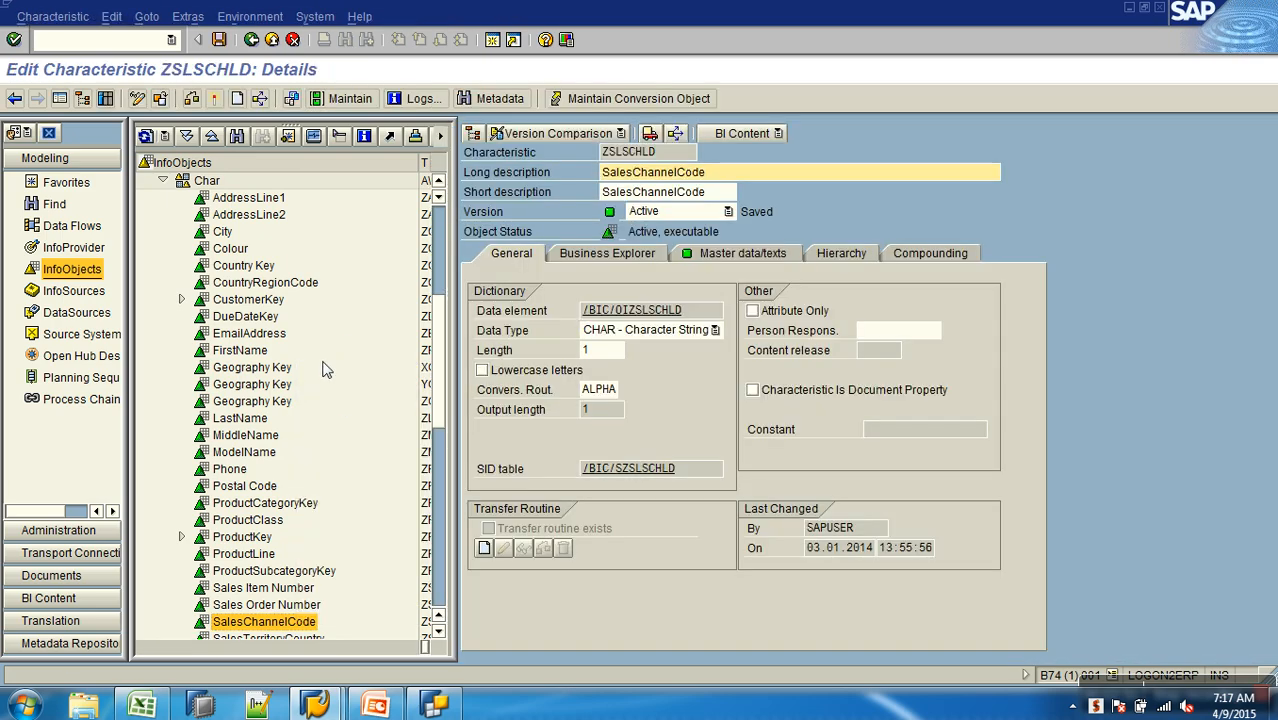
click(635, 256)
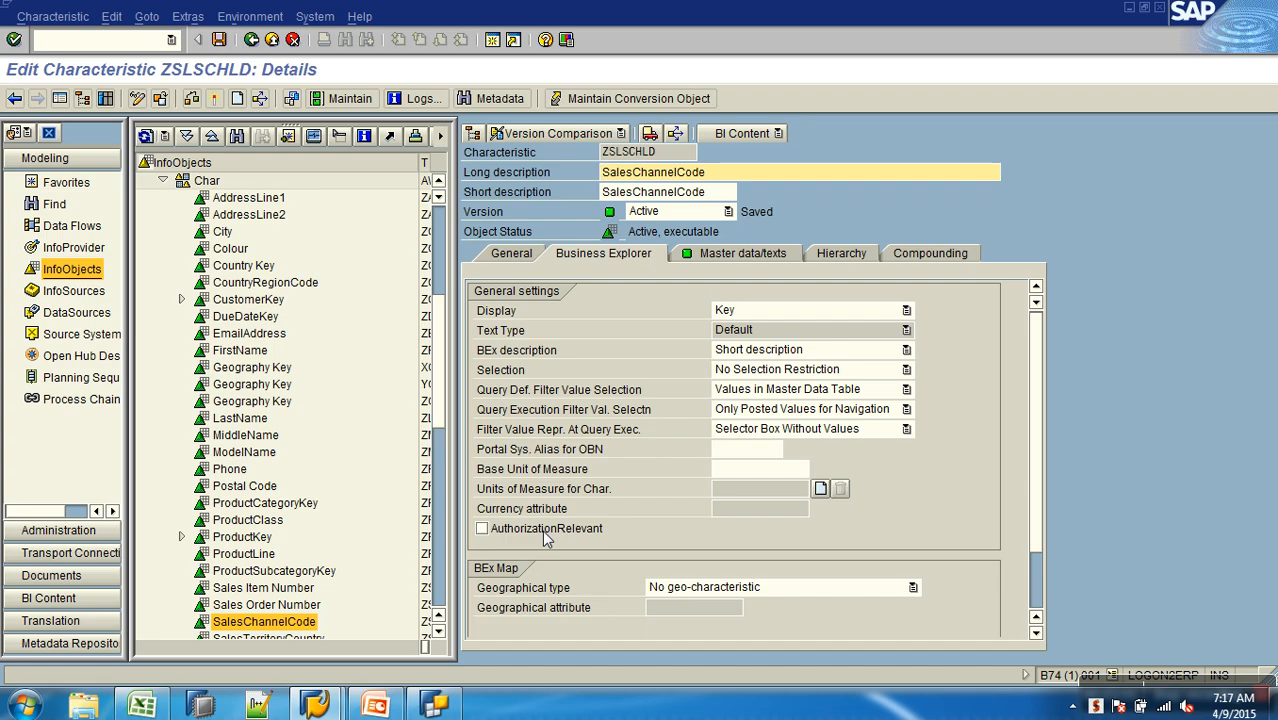
- Mark the SalesChannelCode characteristic as authorization relevant, check the AO note in Excel, and activate the characteristic in SAP
click(545, 531)
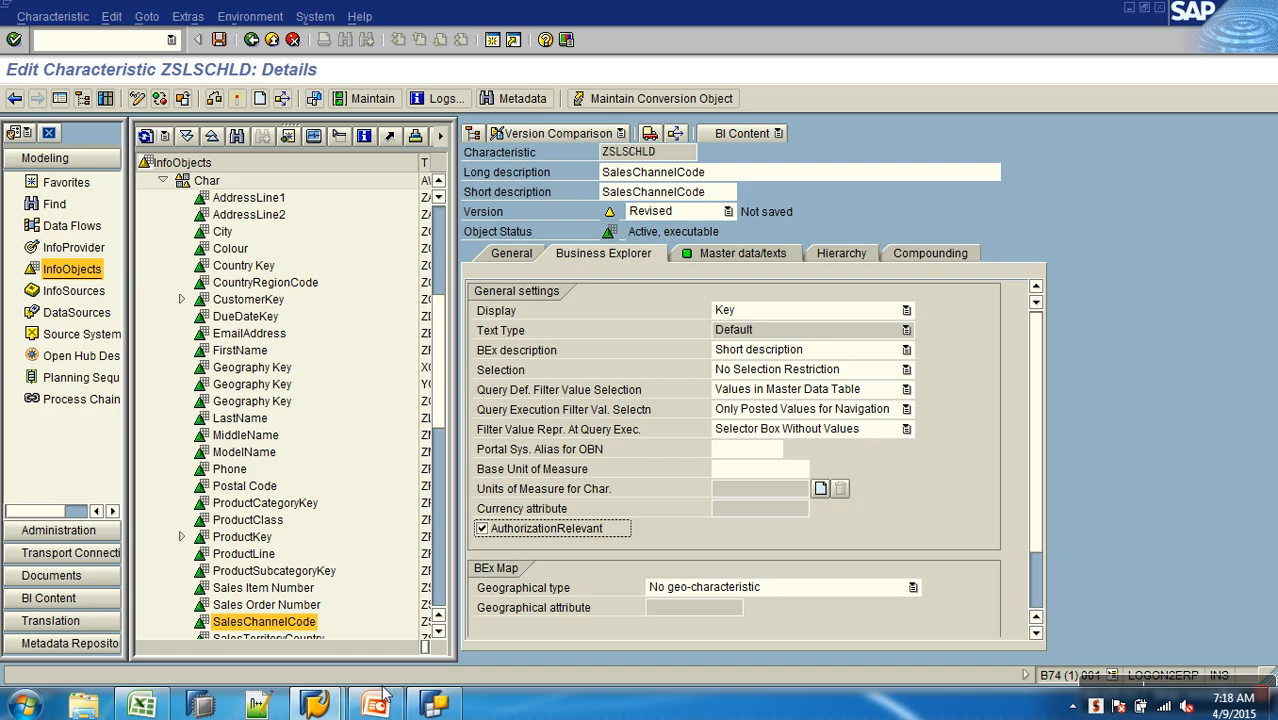
click(141, 708)
click(341, 245)
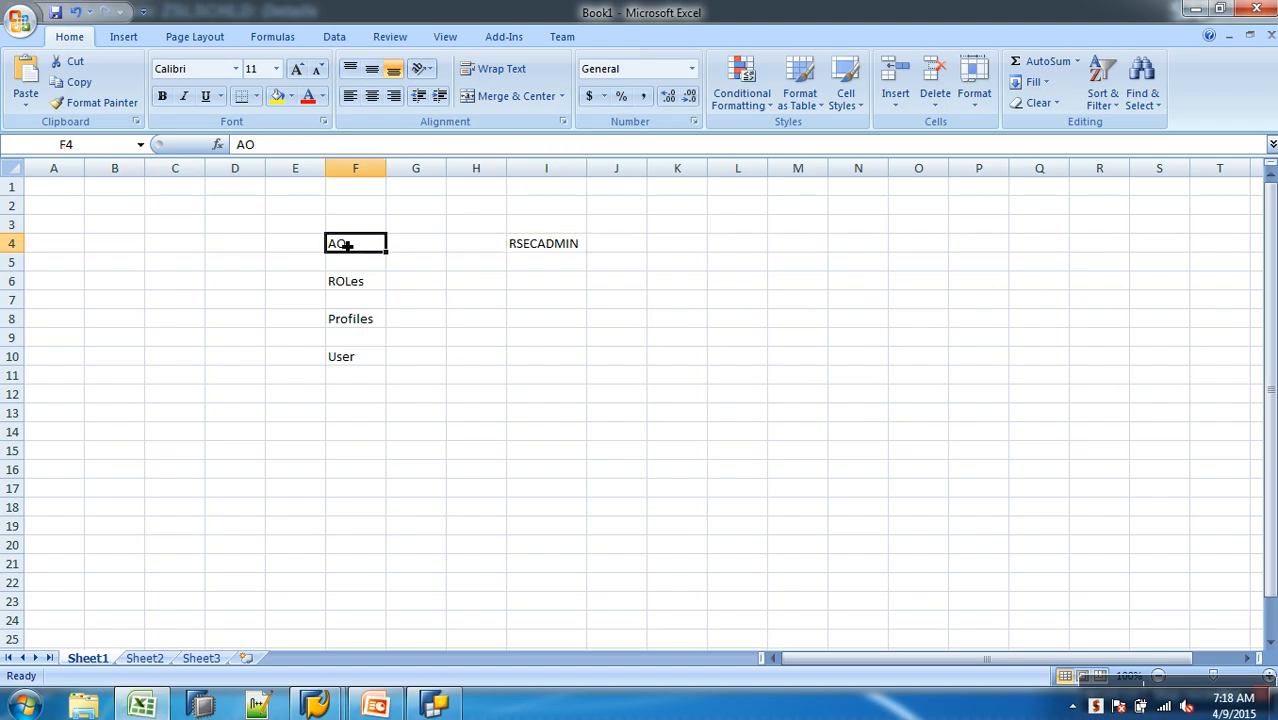
key(alt+Tab)
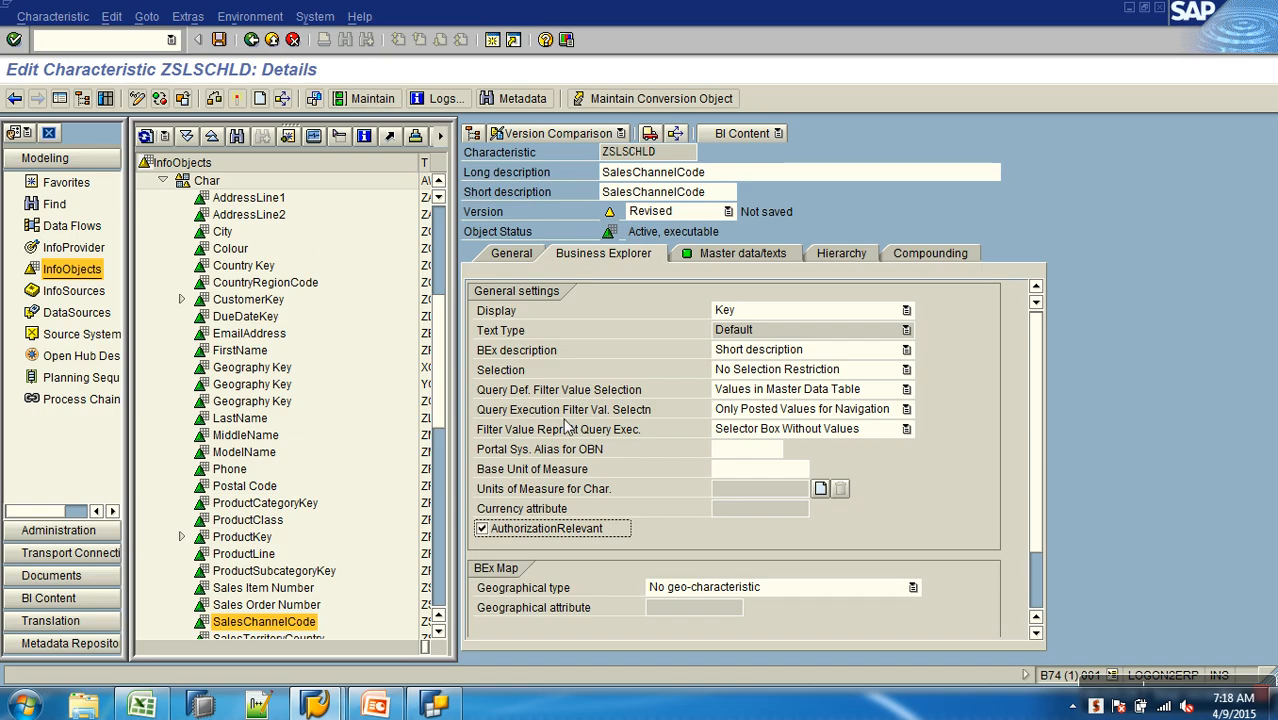
click(238, 99)
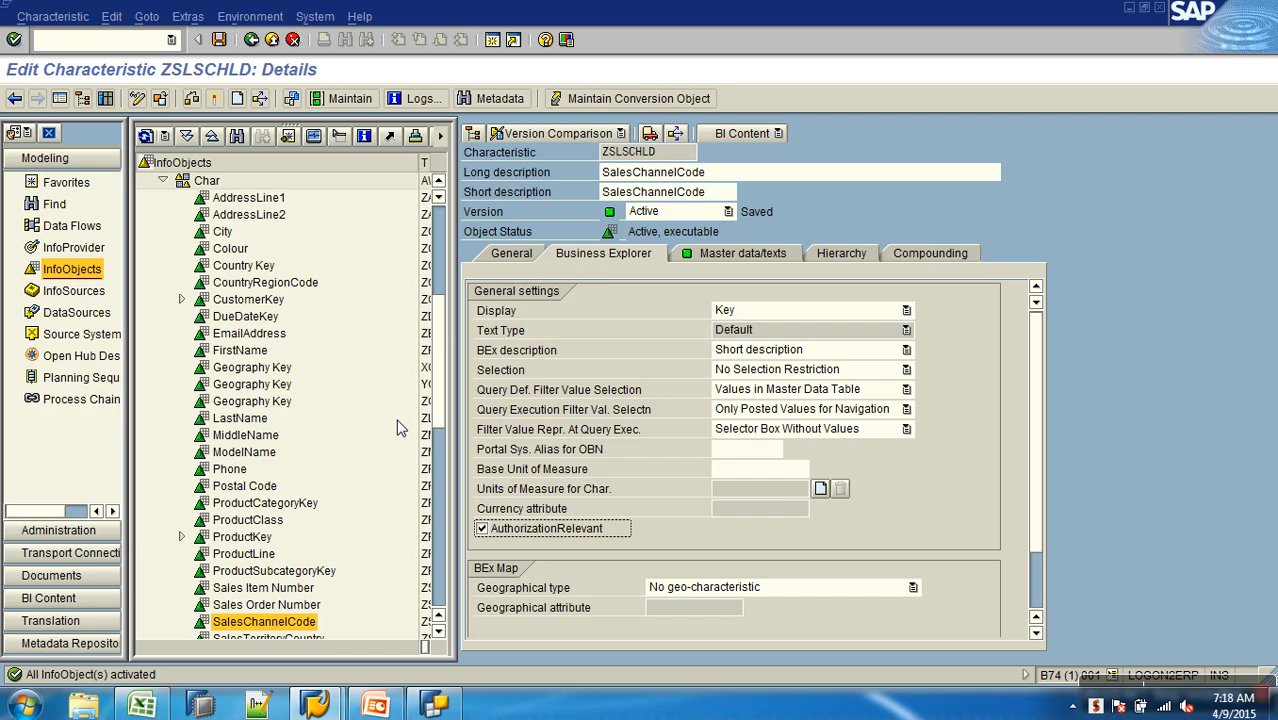
- Open the management of analysis authorizations with the transaction code /NRSECADMIN
click(120, 45)
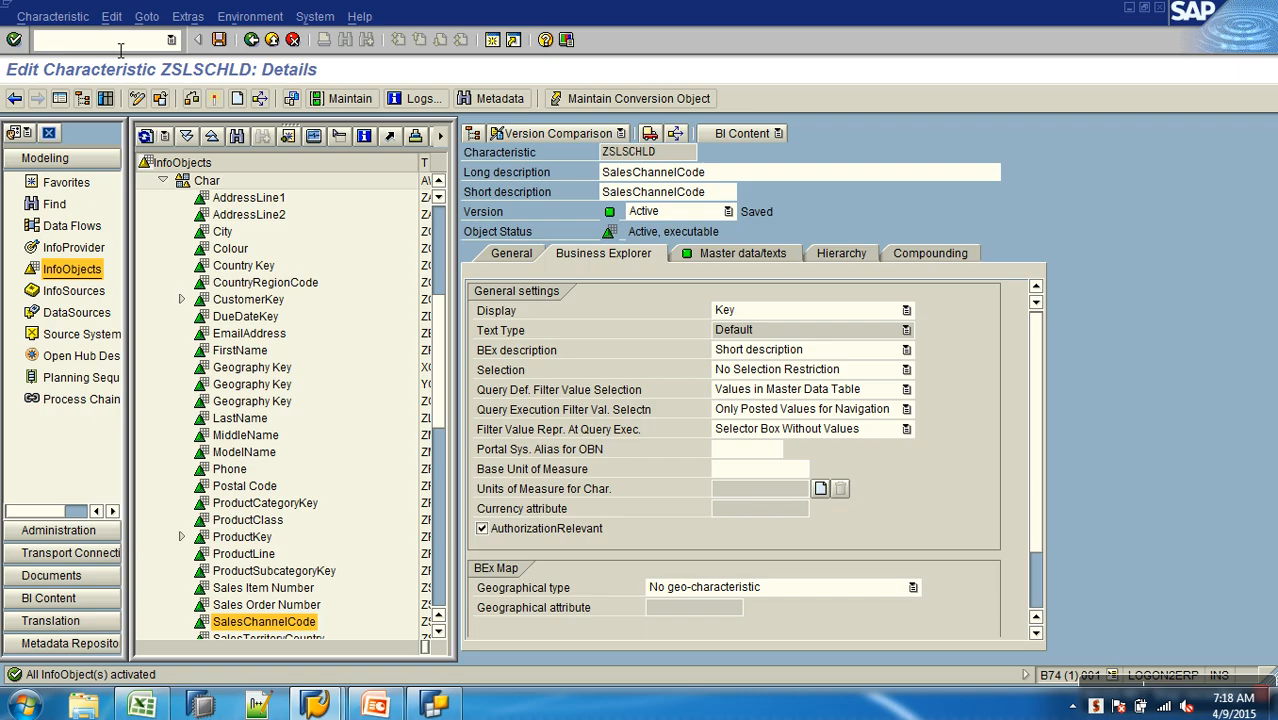
text(/NRSECADMIN)
key(Return)
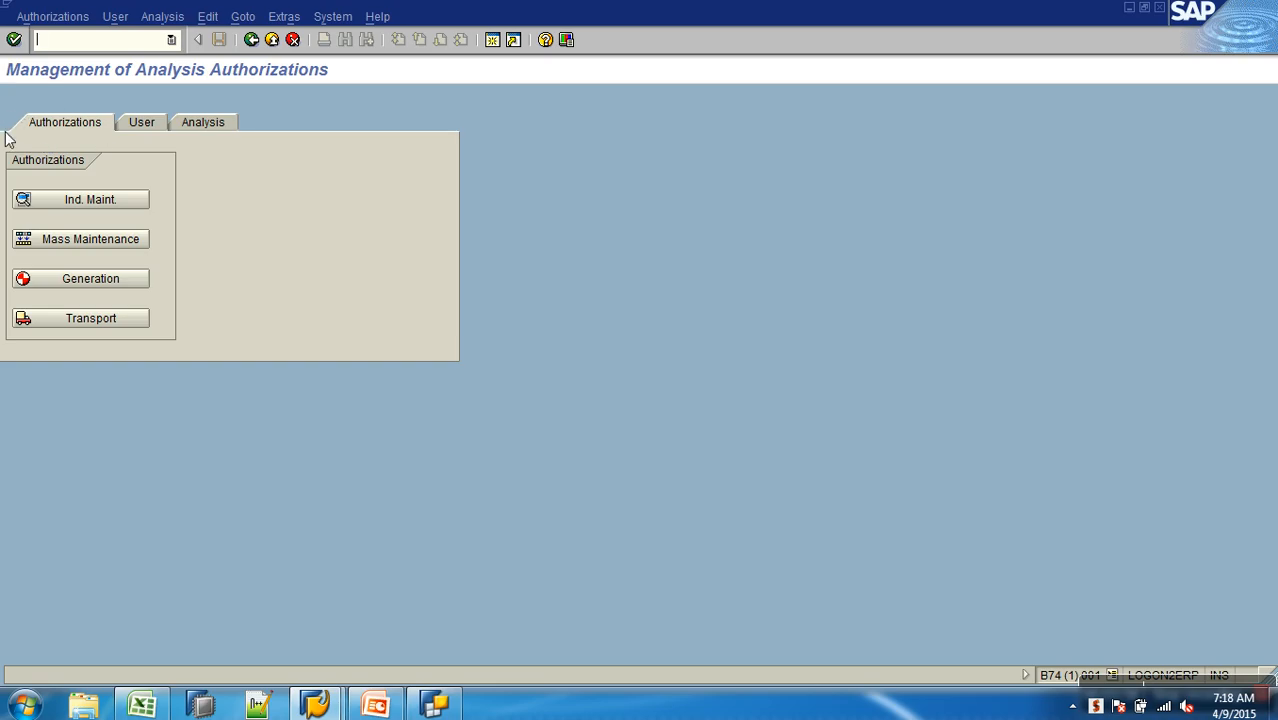
- Review the user maintenance and analysis tool options, and return to the authorization maintenance options
click(144, 126)
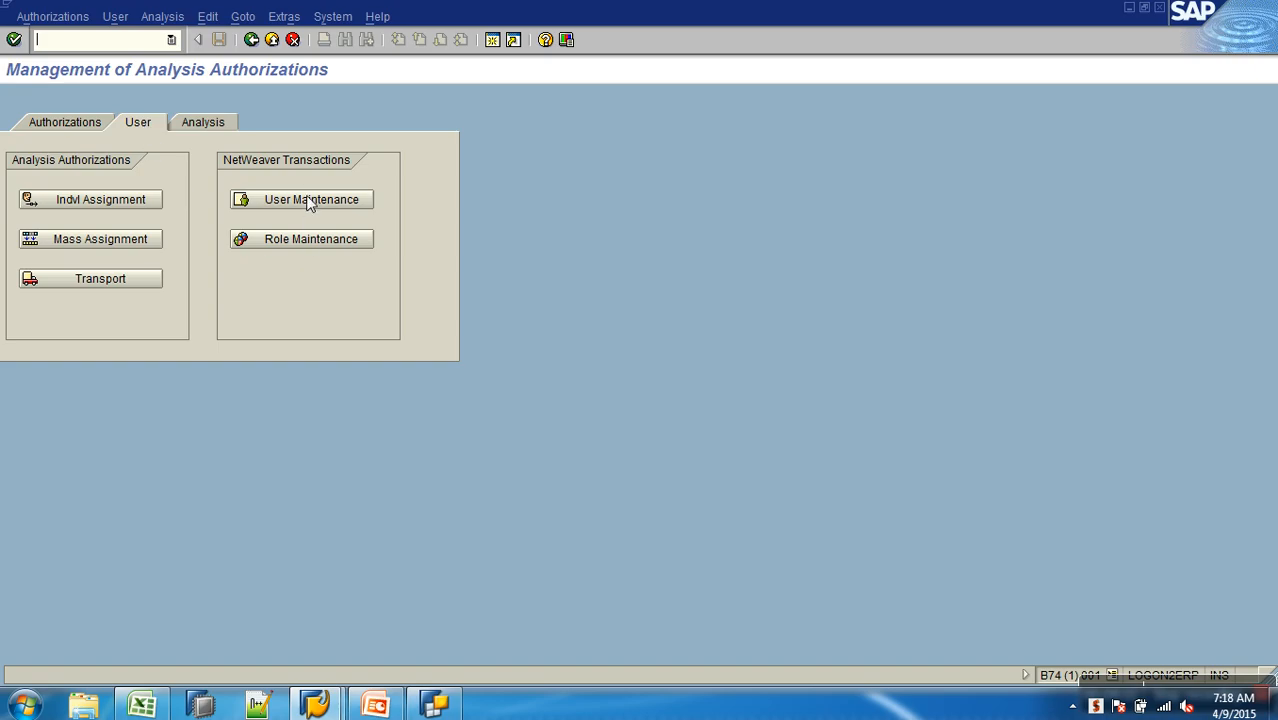
click(214, 123)
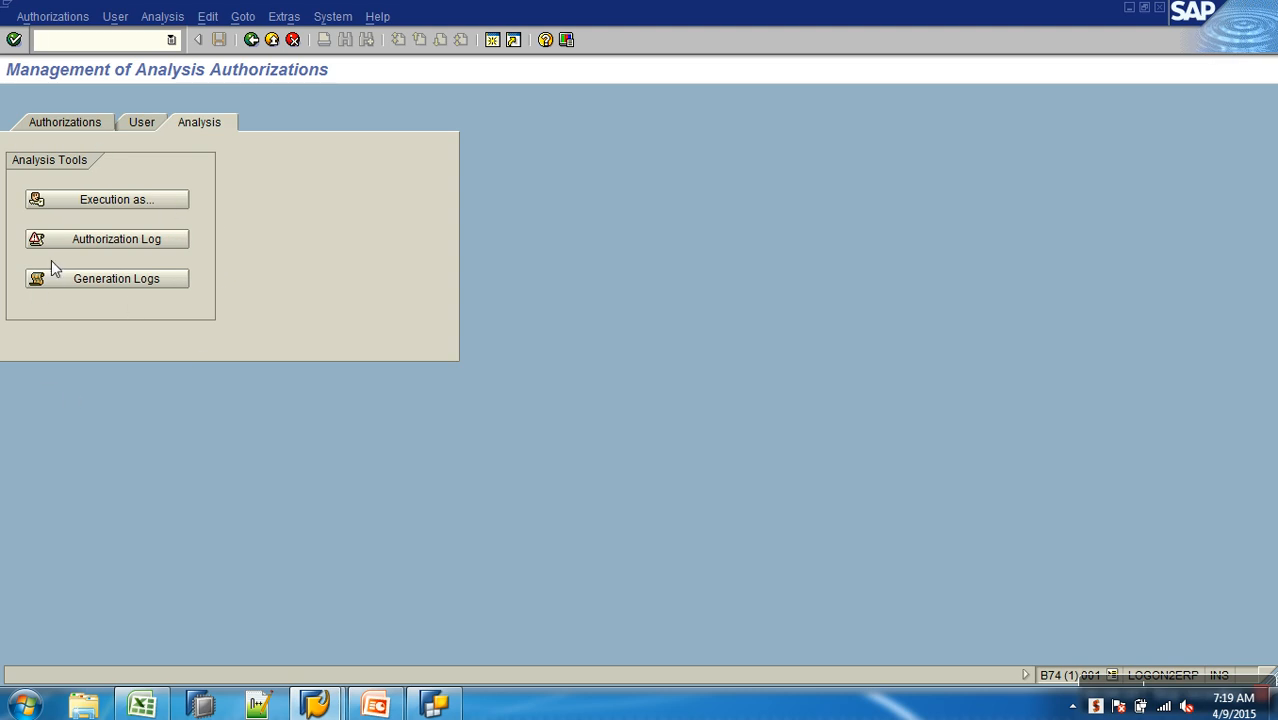
click(56, 124)
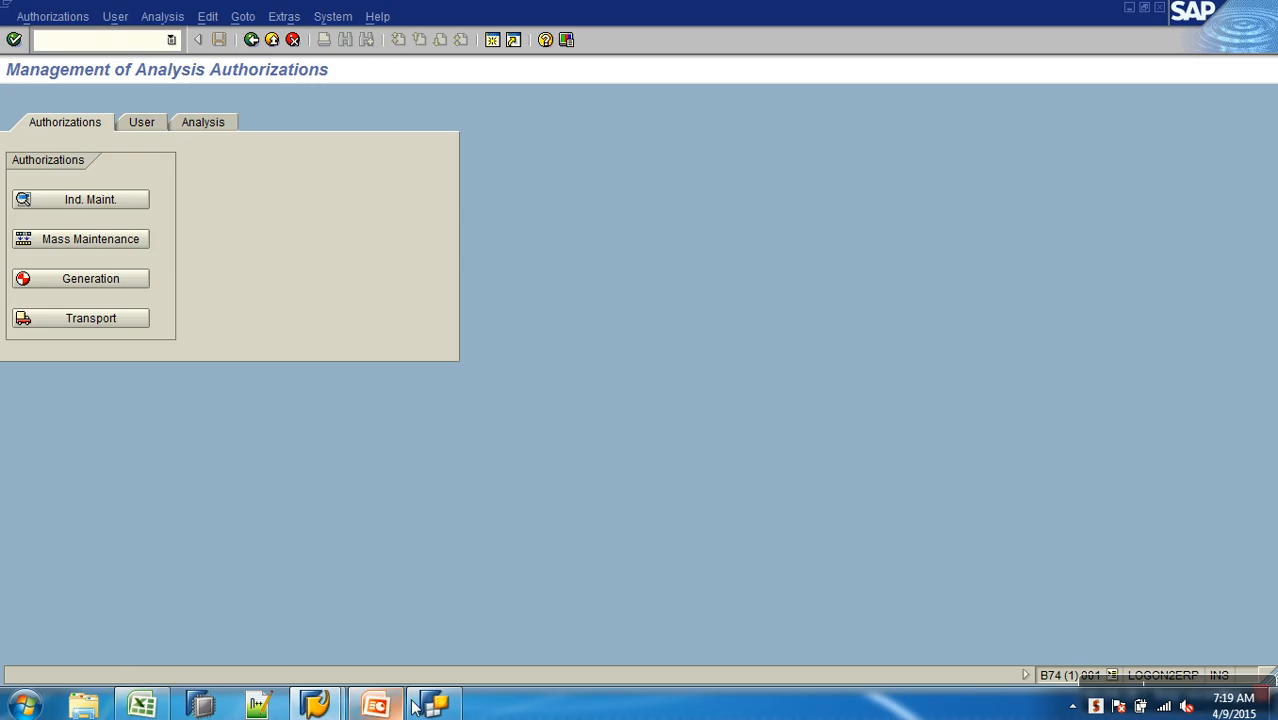
- Open a second SAP session and start the Data Warehousing Workbench in it with the transaction code RSA1
click(313, 706)
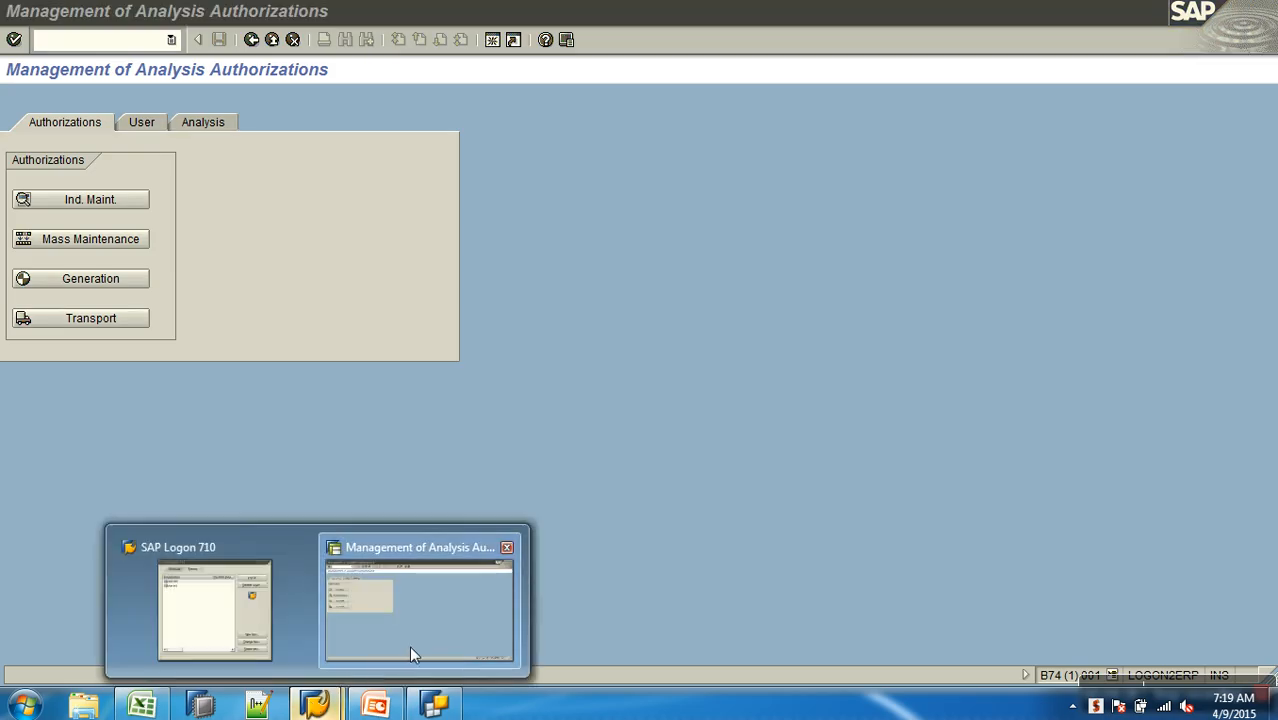
click(578, 252)
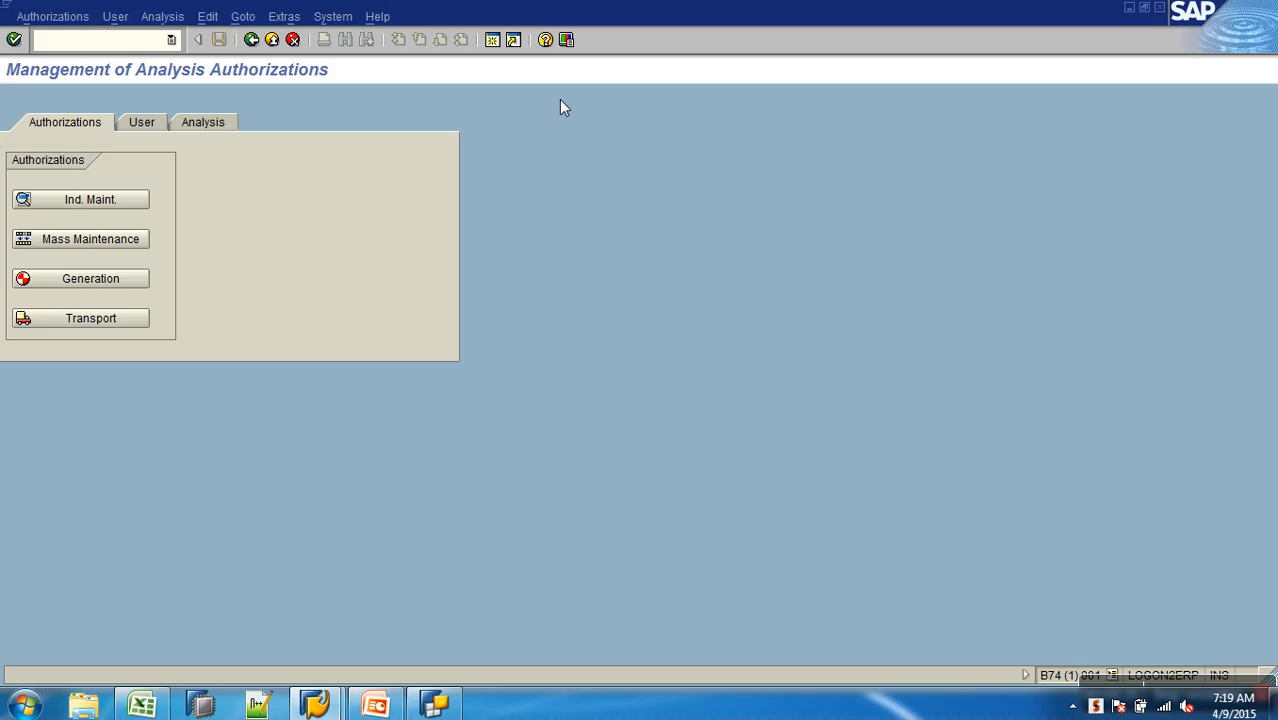
key(F3)
text(RSA1)
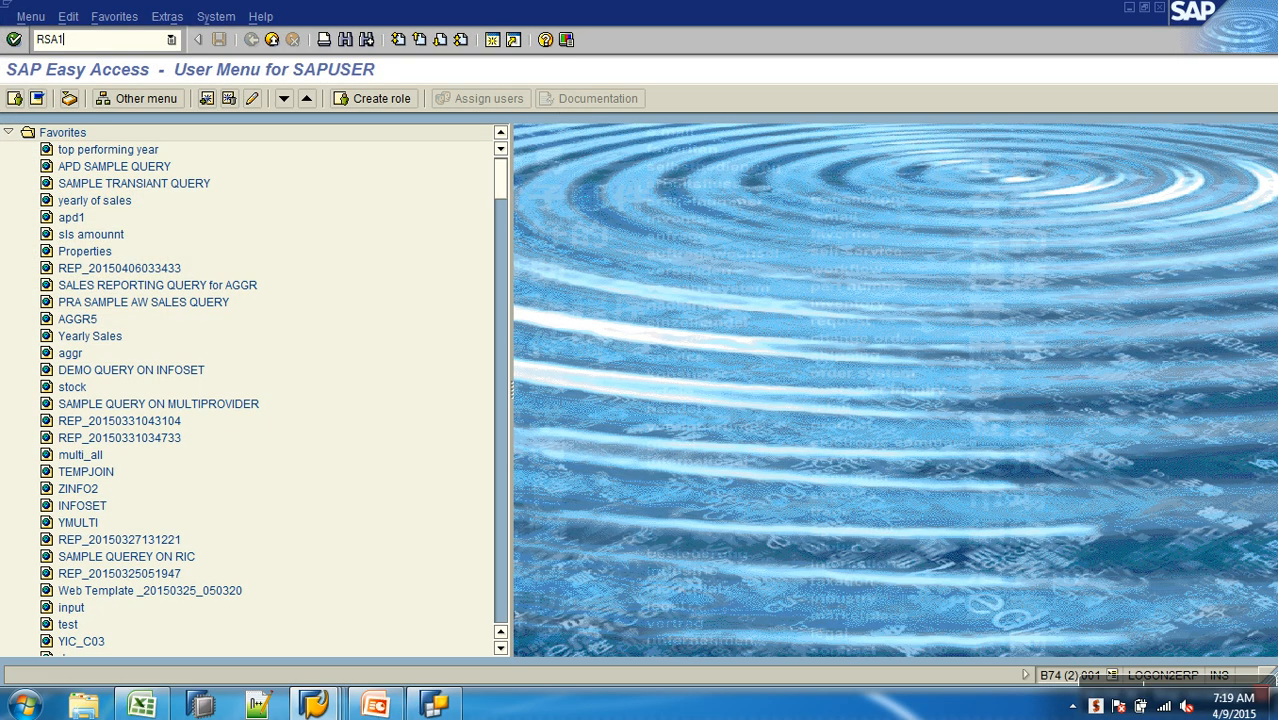
key(Return)
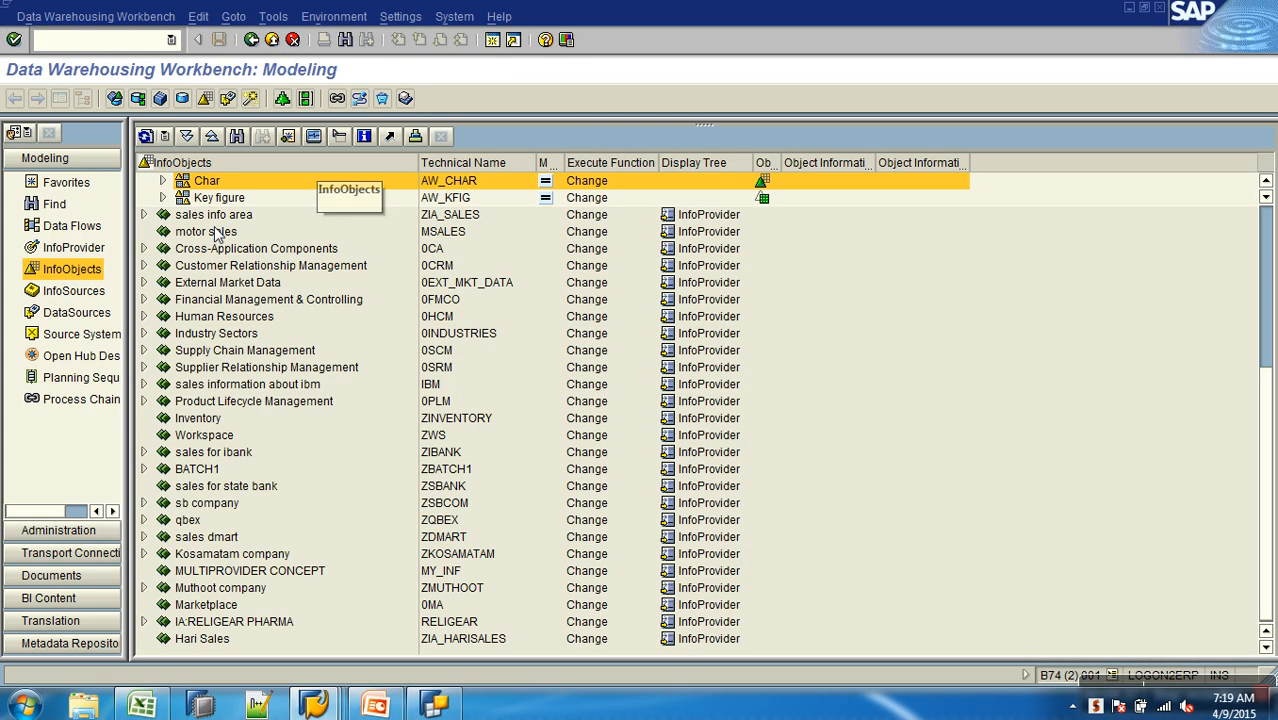
- Display the workbench favorites, expand AW Sales Motors Company, and copy its technical name AW_SALES
click(66, 182)
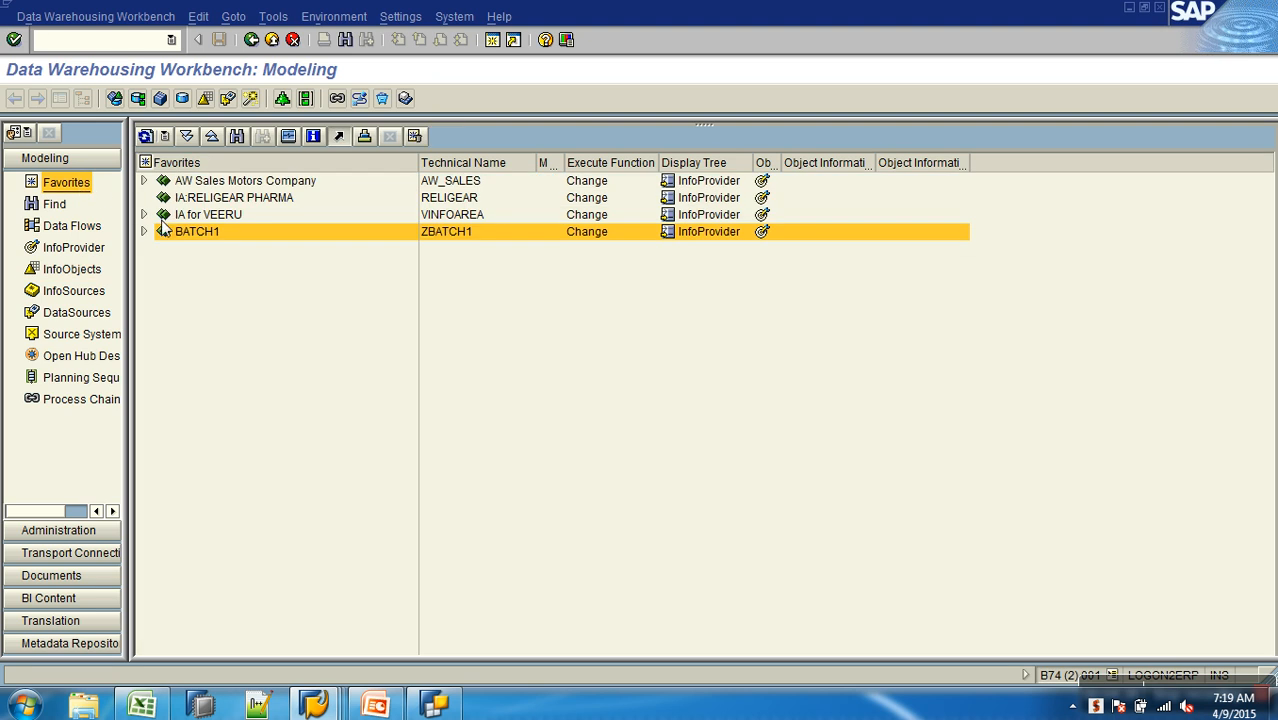
click(144, 181)
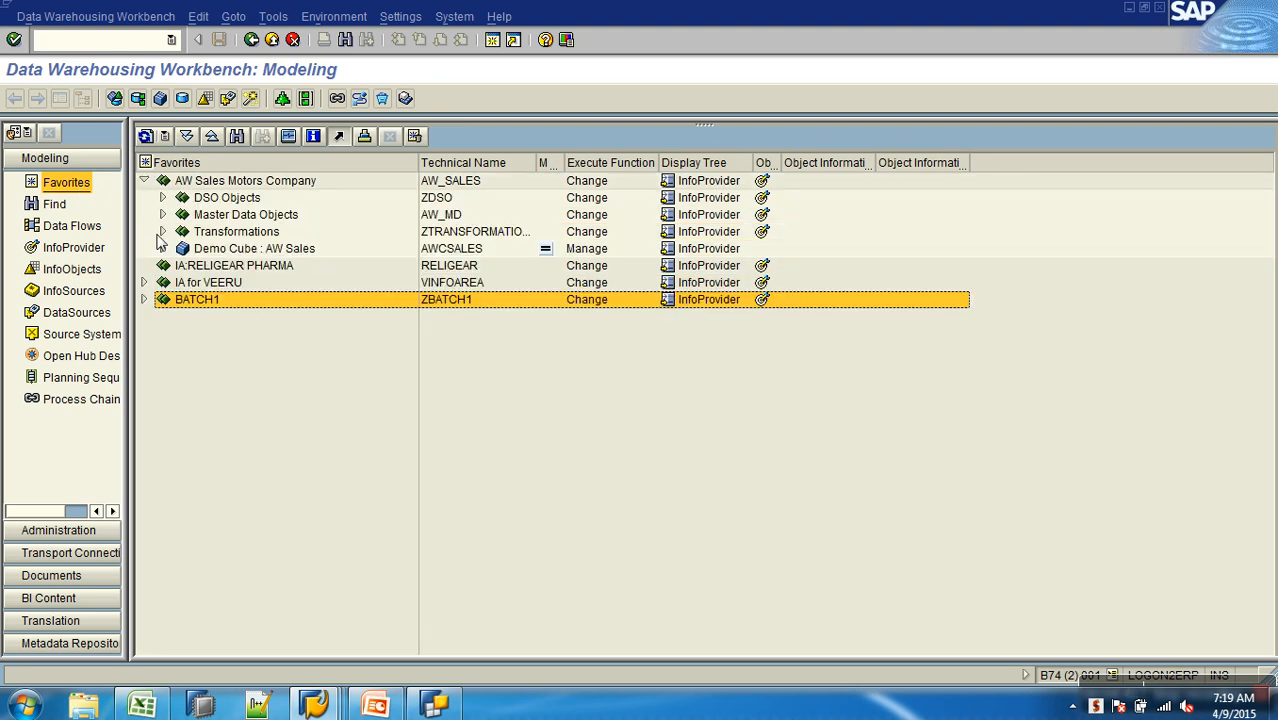
click(458, 186)
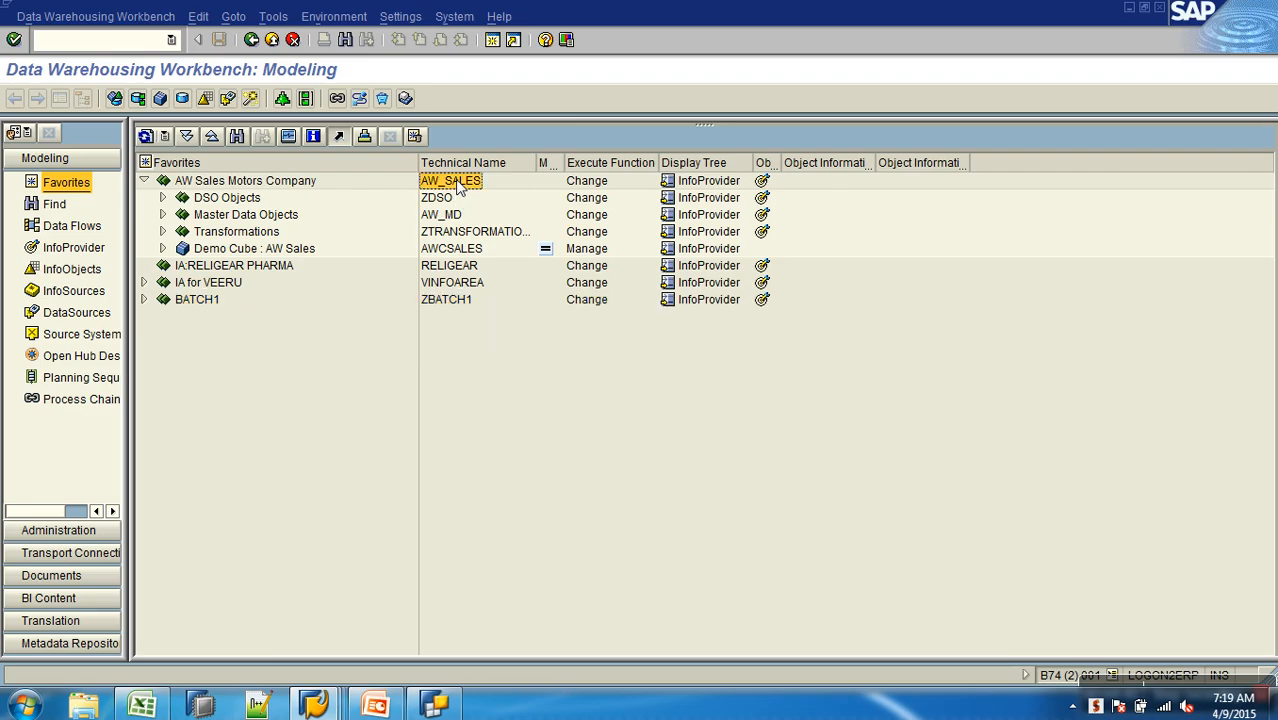
click(437, 251)
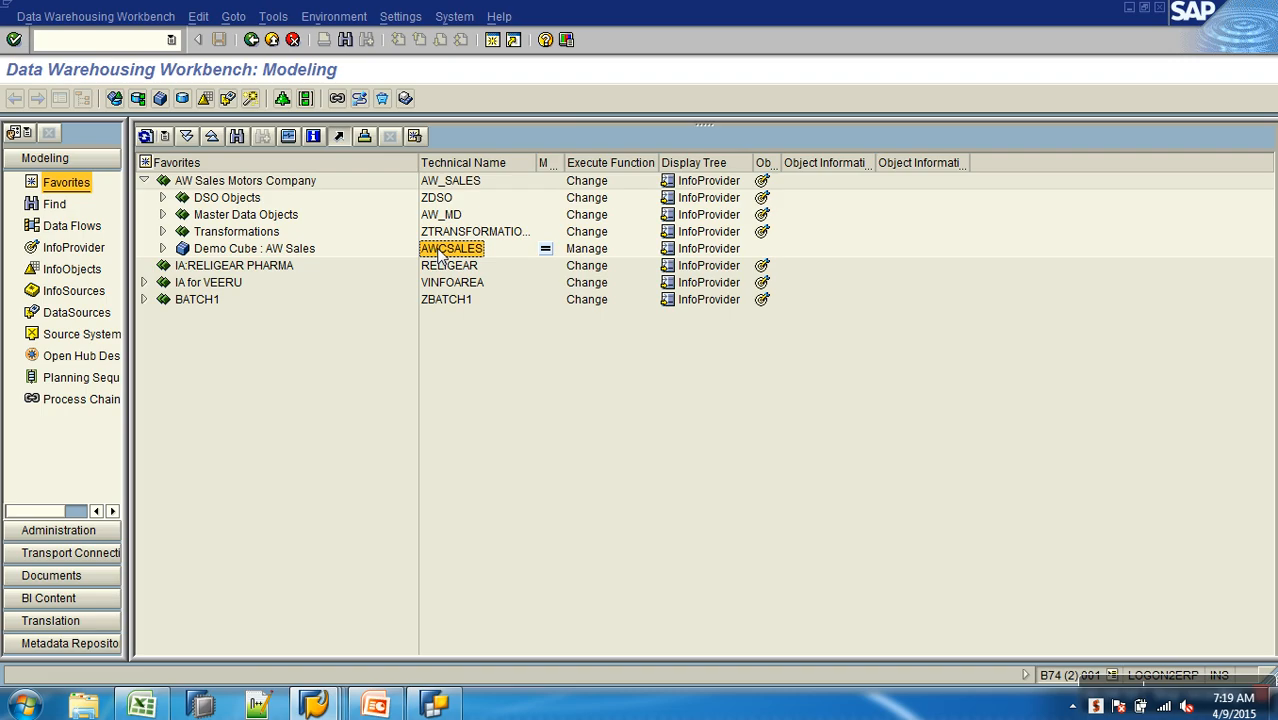
click(449, 184)
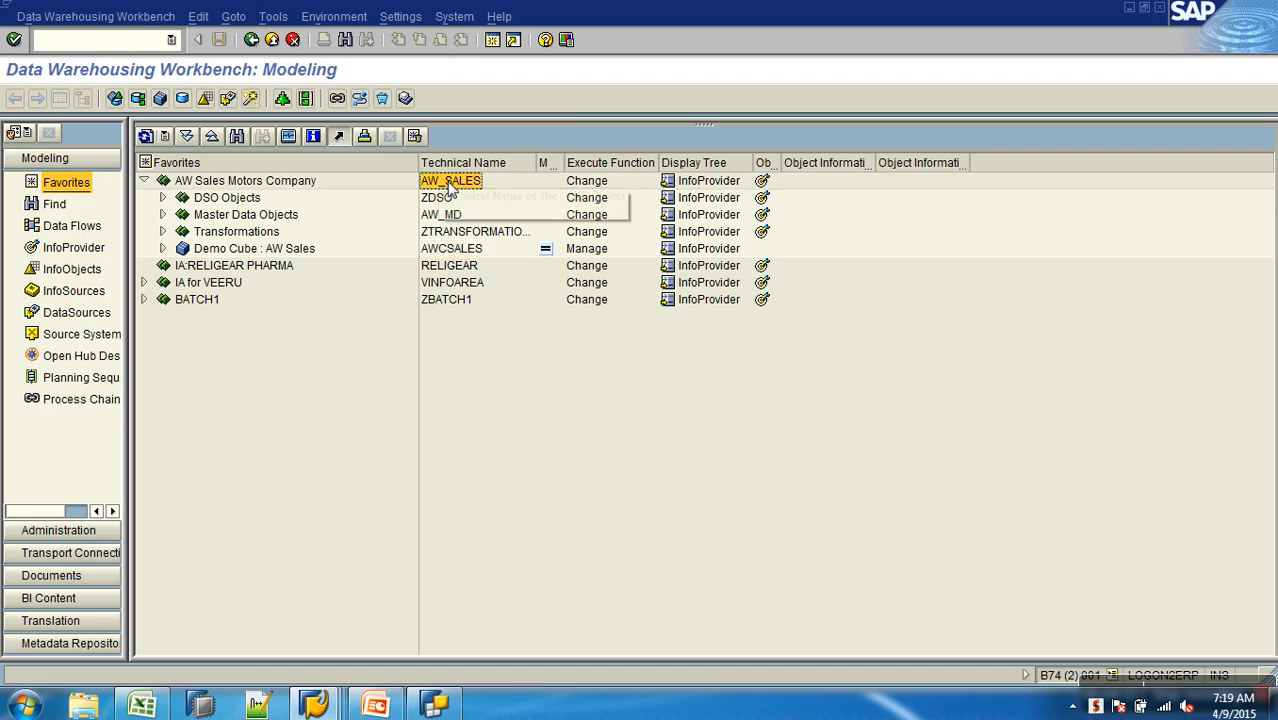
- Switch to Excel, enter IA in cell K9, and paste the InfoArea name AW_SALES into M9
click(148, 704)
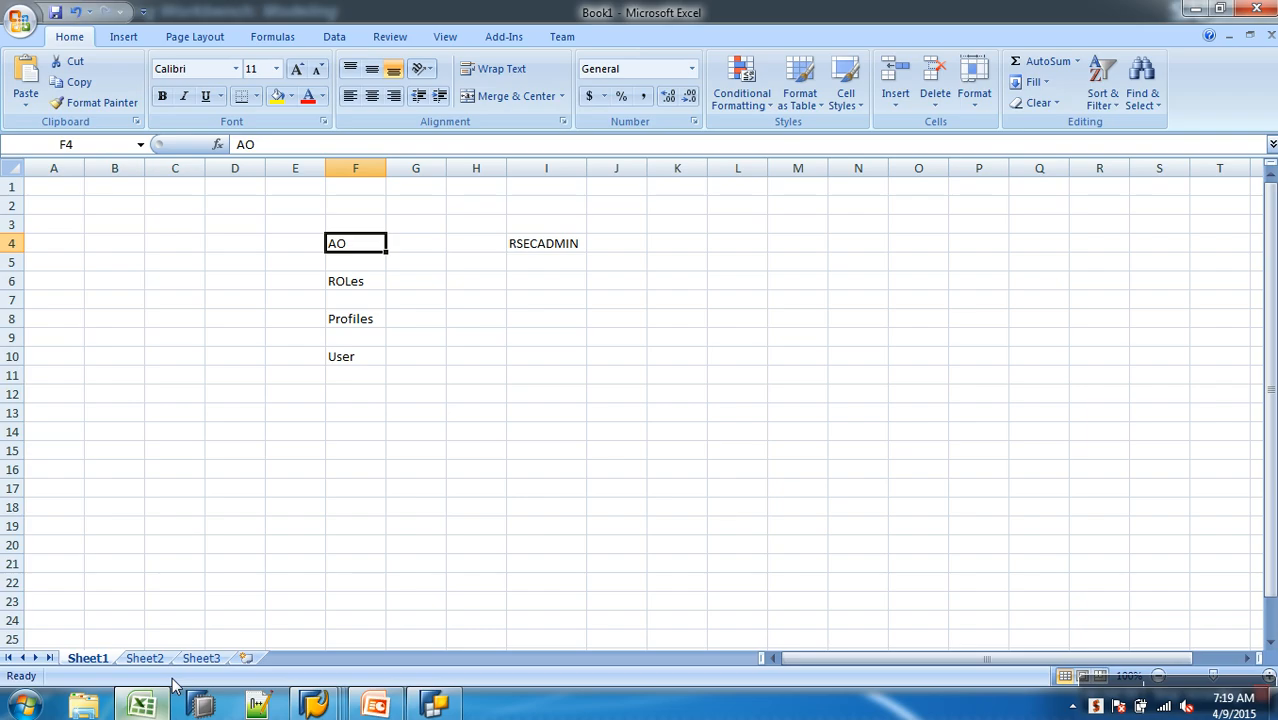
click(660, 345)
text(IA)
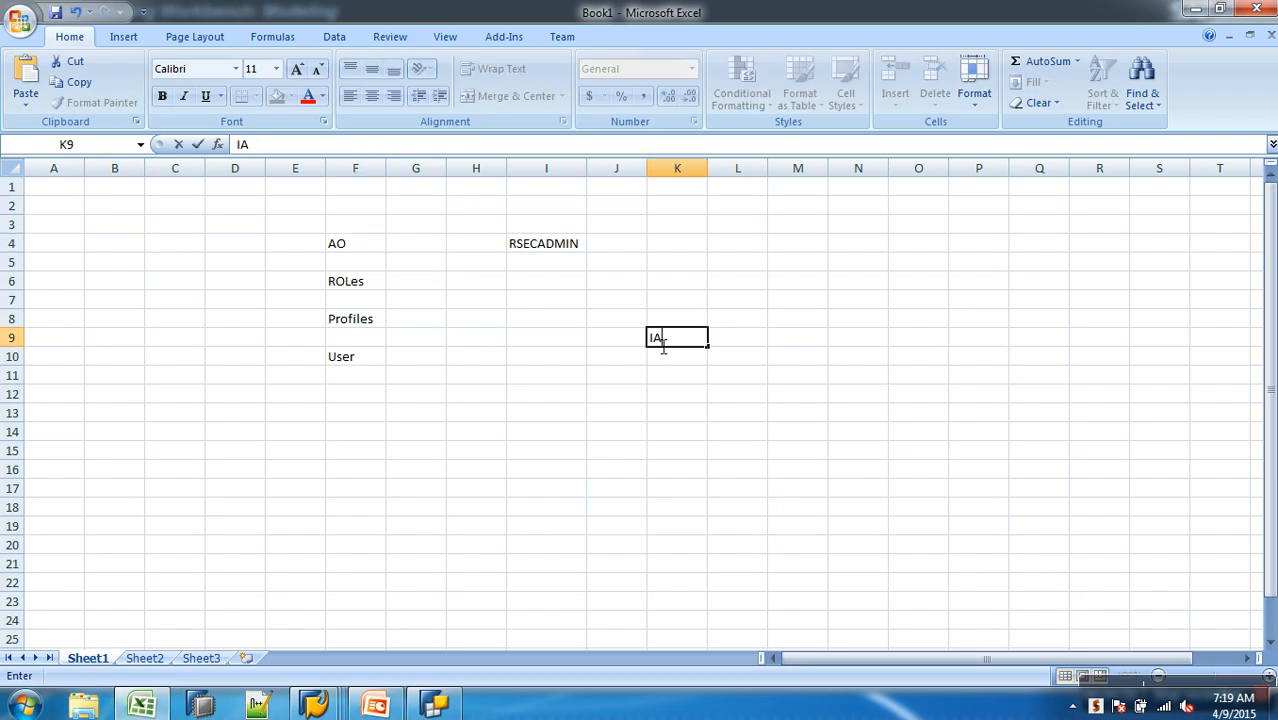
key(Tab)
key(Tab)
text(AW_SALES)
key(Down)
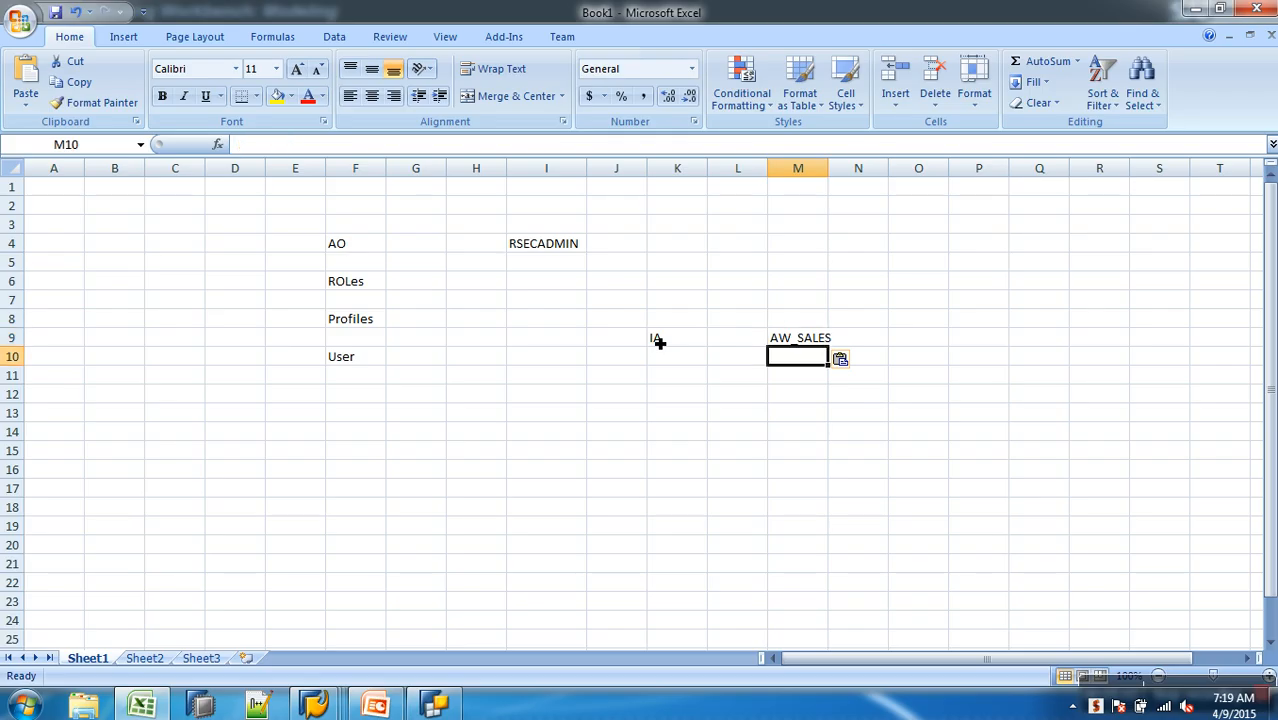
- Enter IP in cell K10 and copy the Demo Cube's technical name AWCSALES from SAP into M10
key(Left)
key(Left)
text(IP)
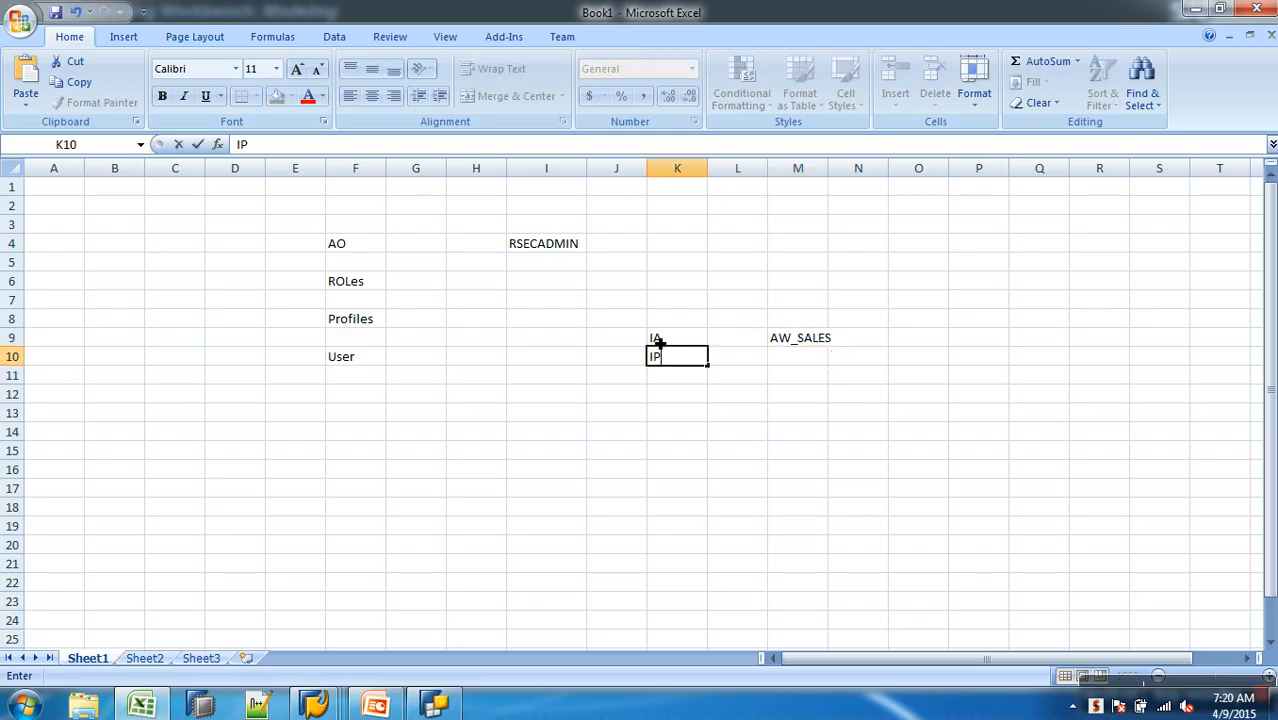
key(alt+Tab)
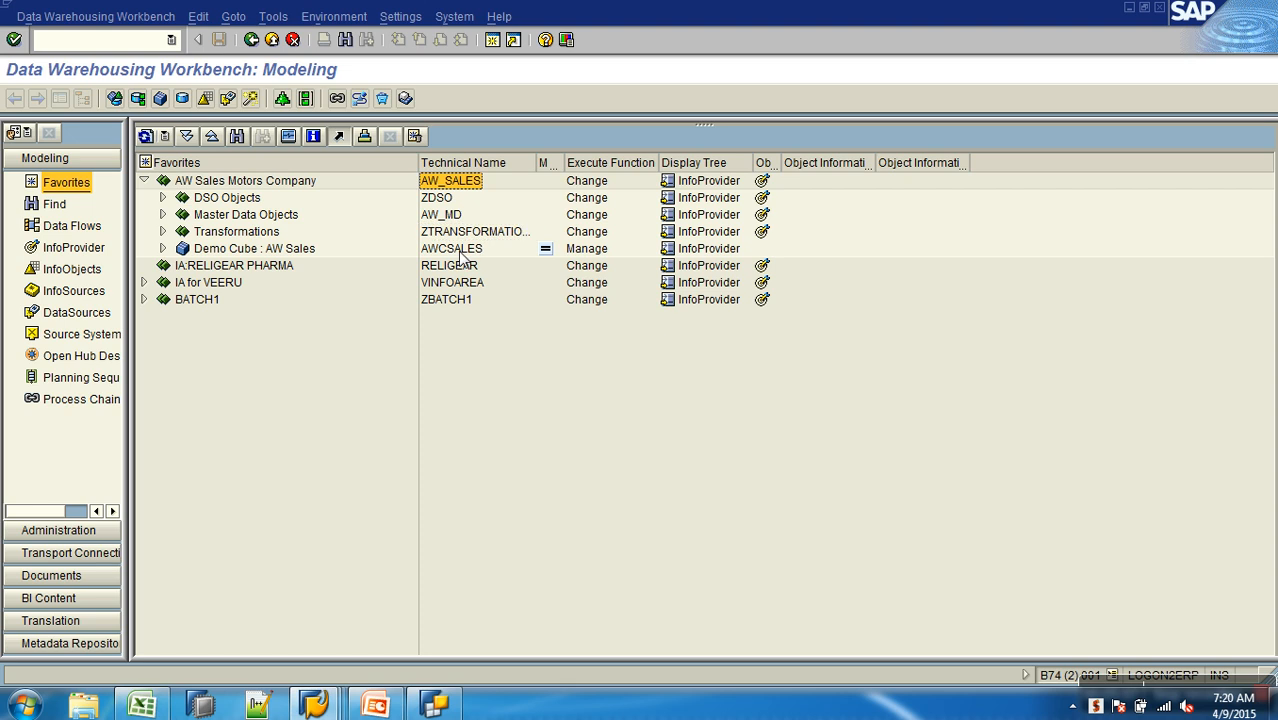
click(458, 252)
key(ctrl+c)
key(alt+Tab)
click(785, 356)
key(ctrl+v)
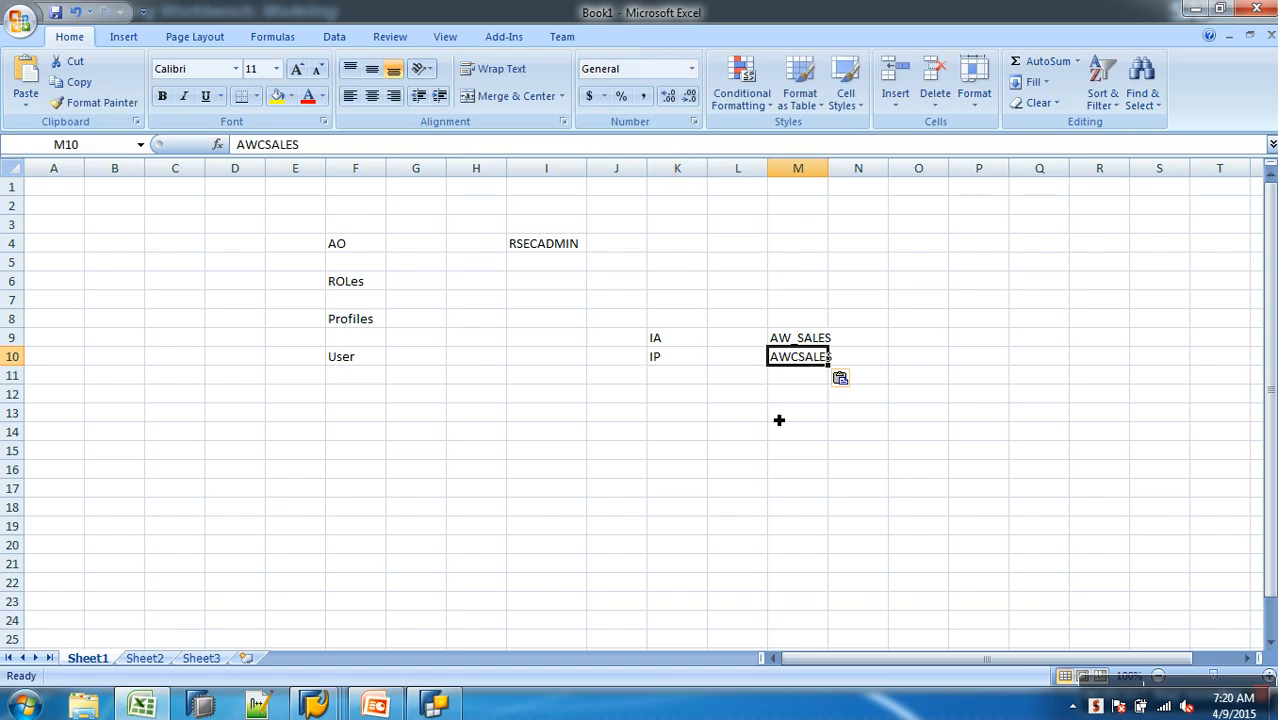
- Enter QUERY in cell K11 and copy the query's technical name AWSALES_B_Q0006 from BEx Query Designer into M11
click(675, 378)
text(QUERY)
click(448, 708)
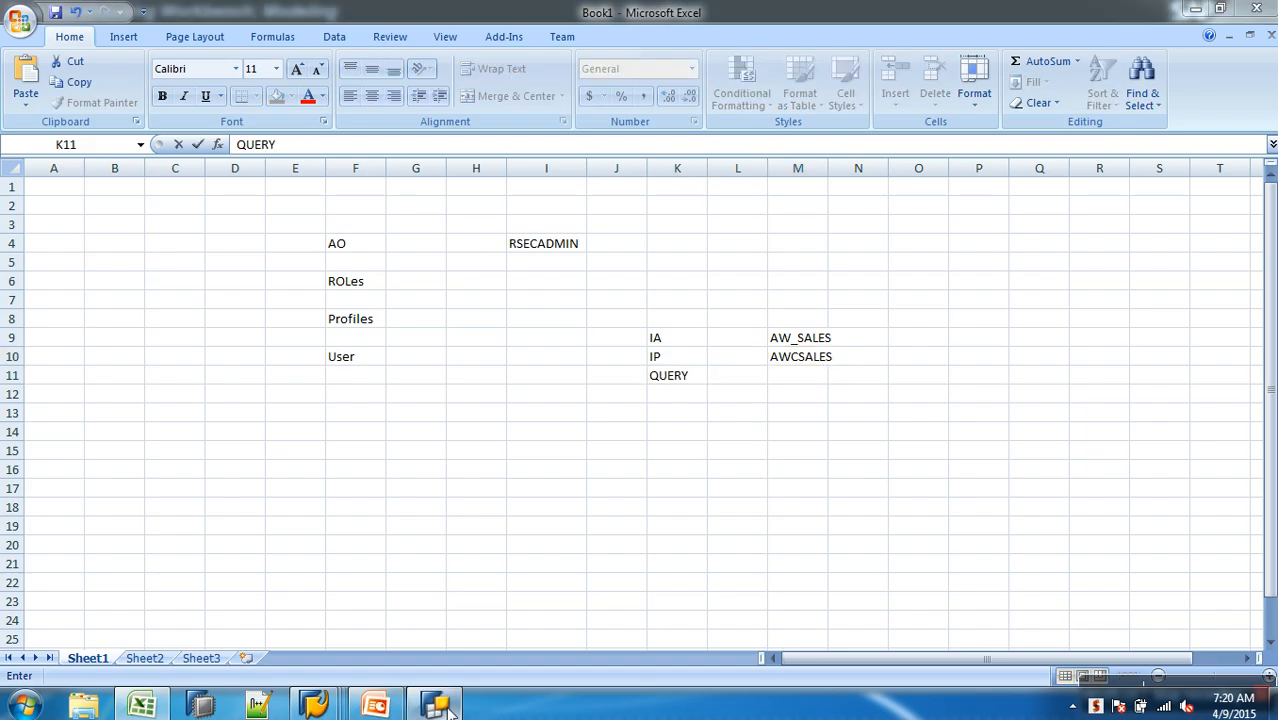
click(996, 117)
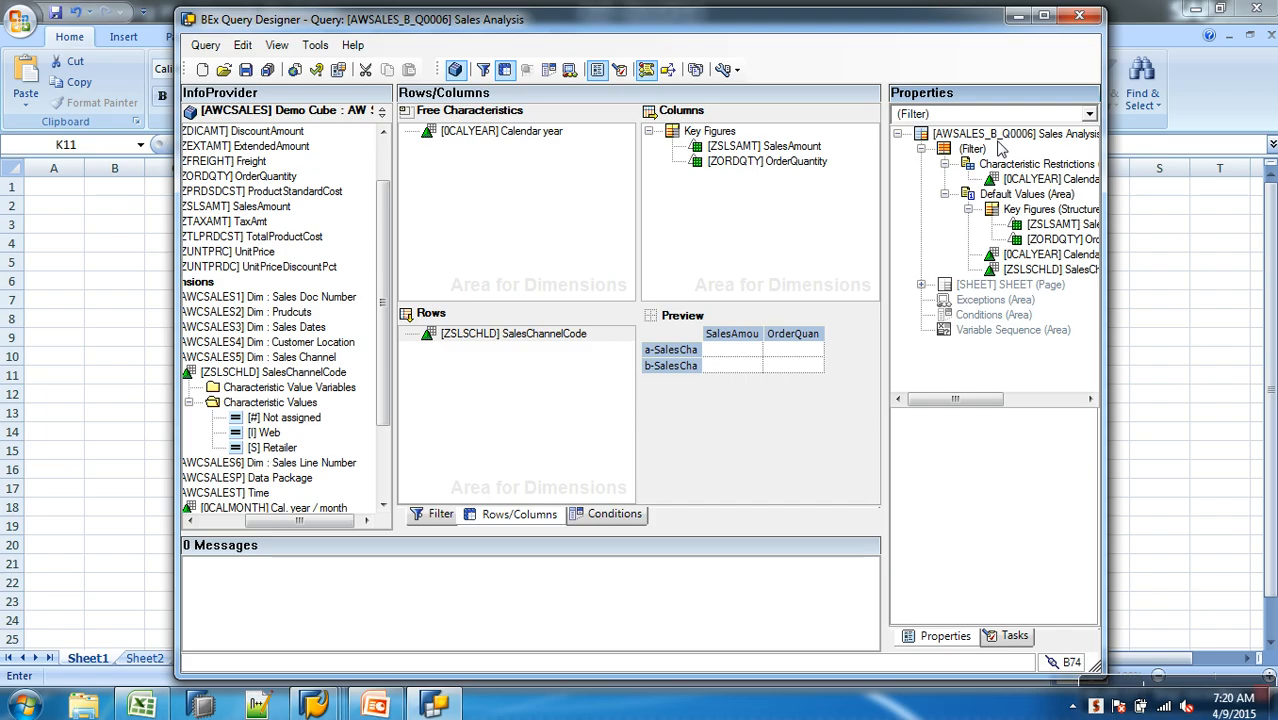
click(1000, 136)
double_click(1015, 281)
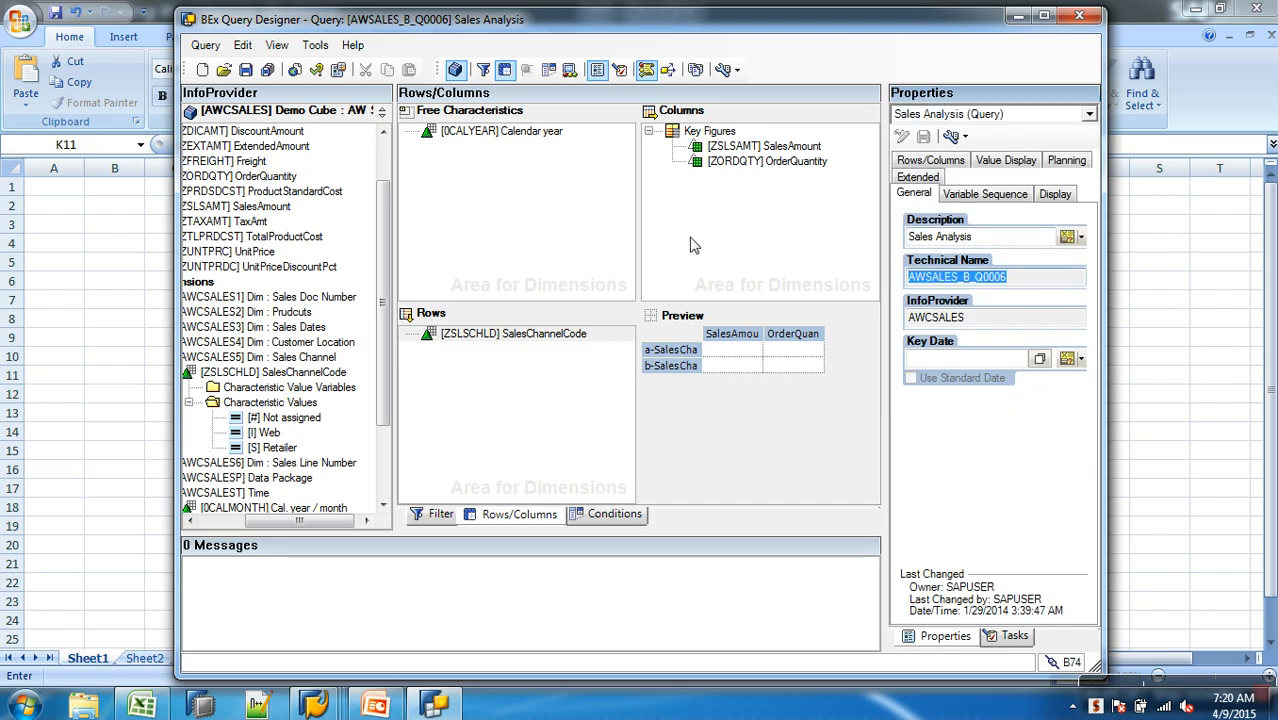
key(alt+Tab)
click(819, 383)
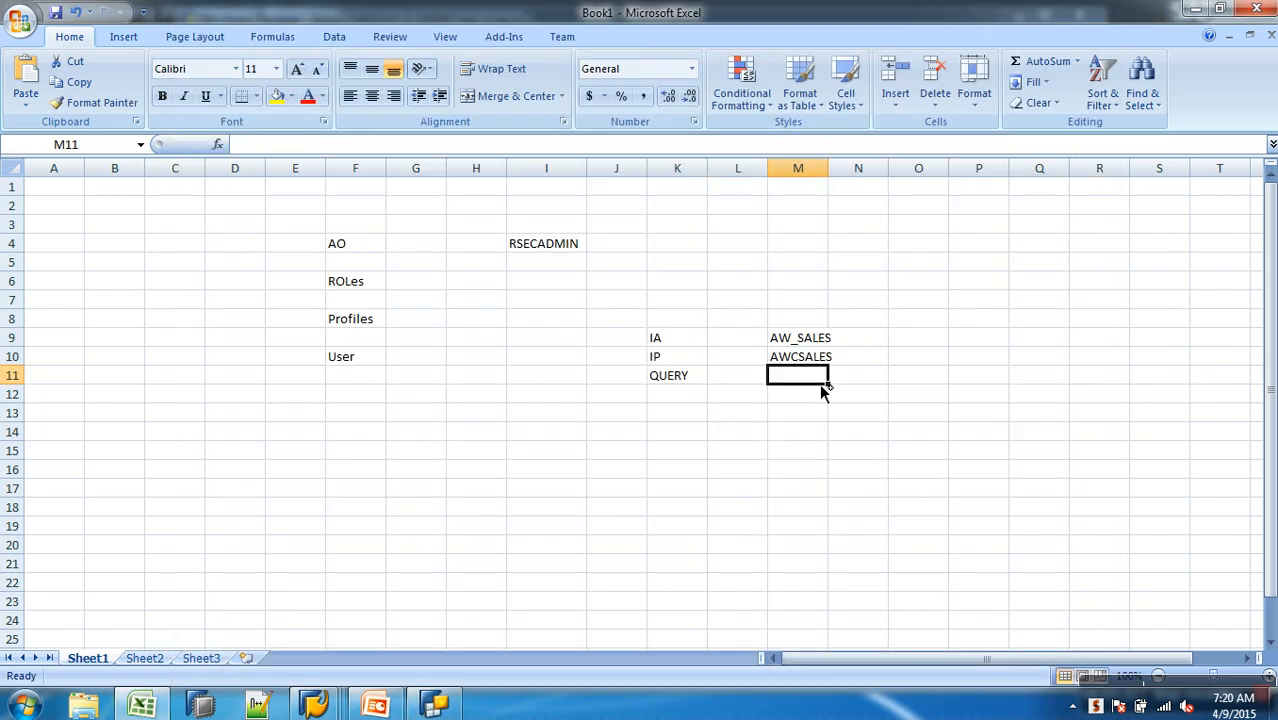
key(ctrl+v)
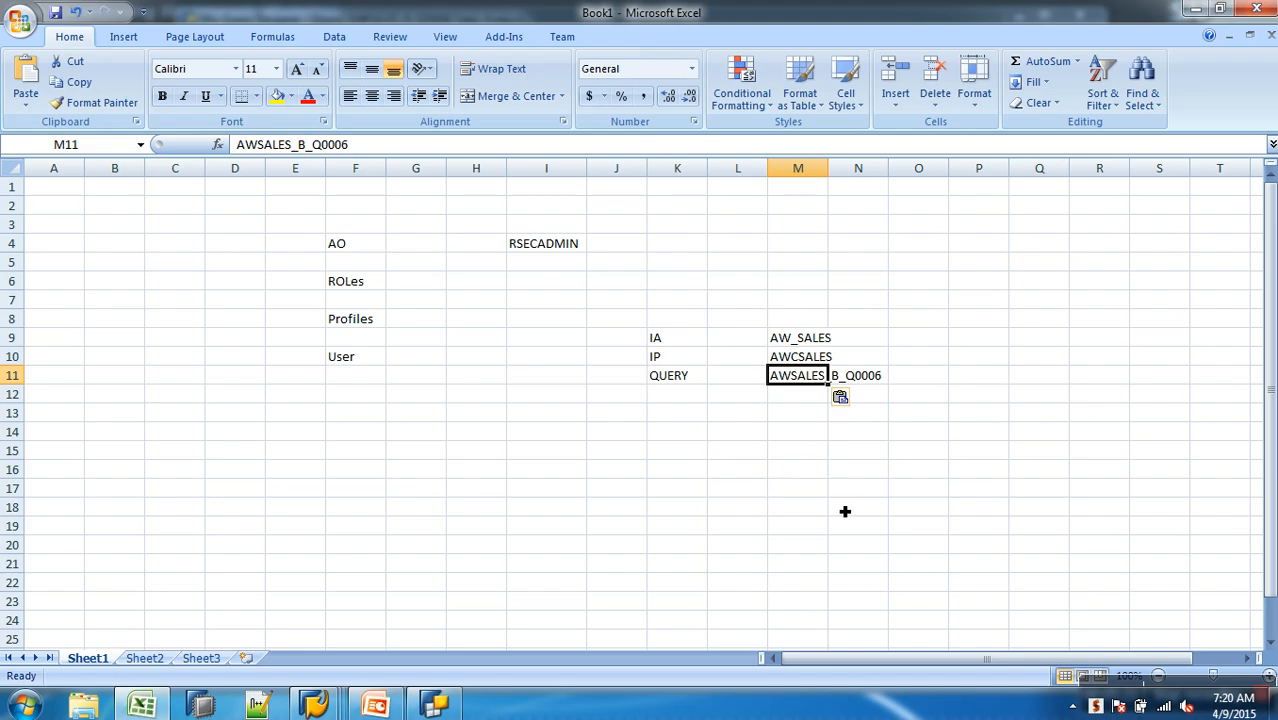
- Enter ACTITY in cell K13 and "DISPLAY , EXECUTE" in M13
click(684, 418)
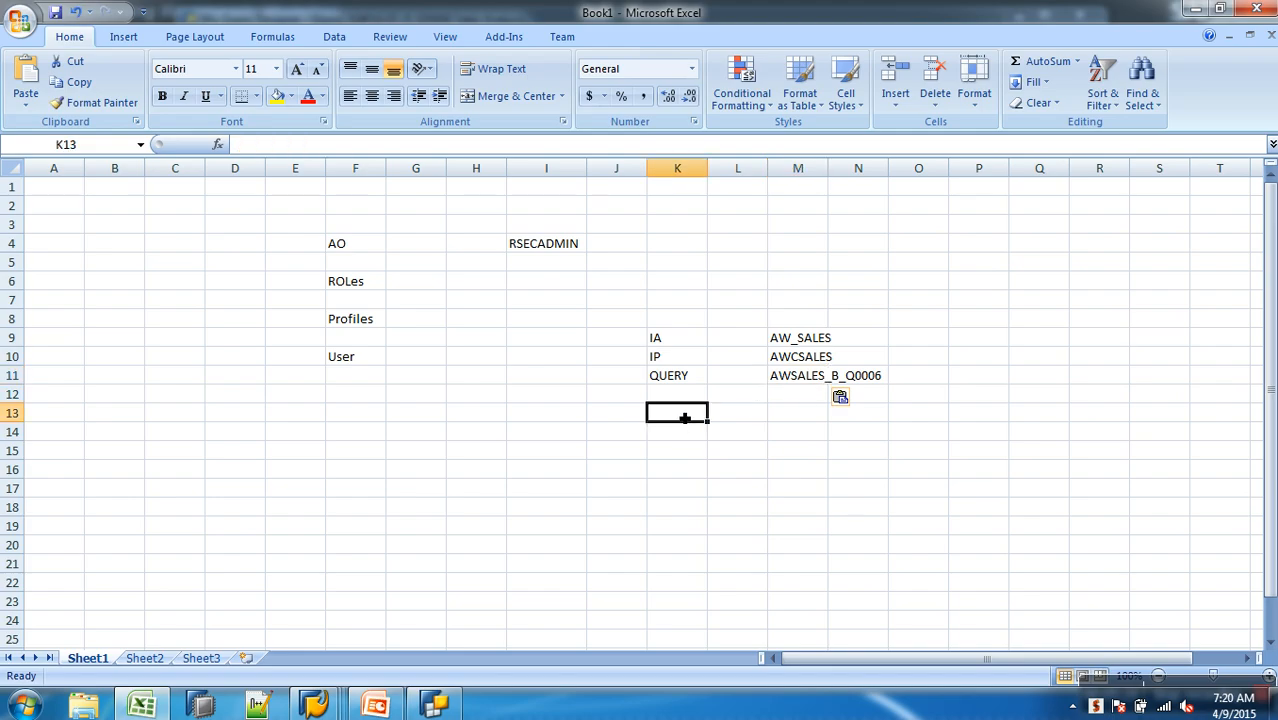
text(ACTITY)
key(Tab)
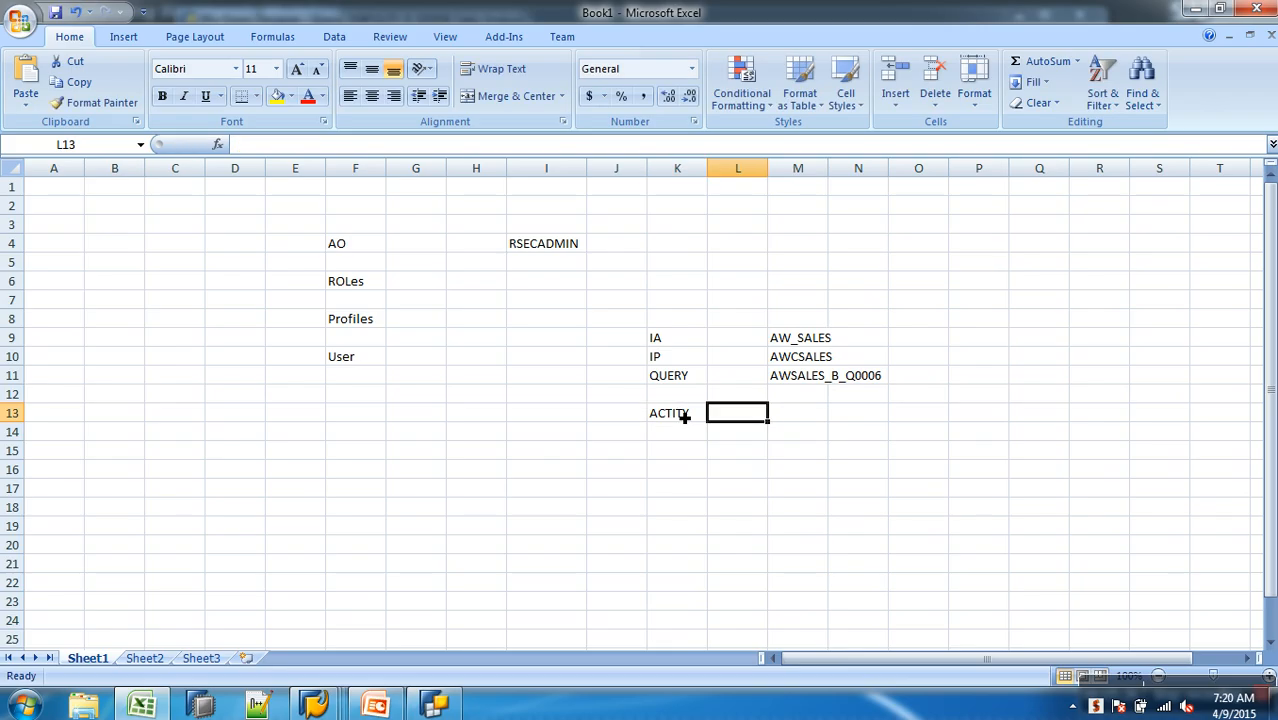
key(Tab)
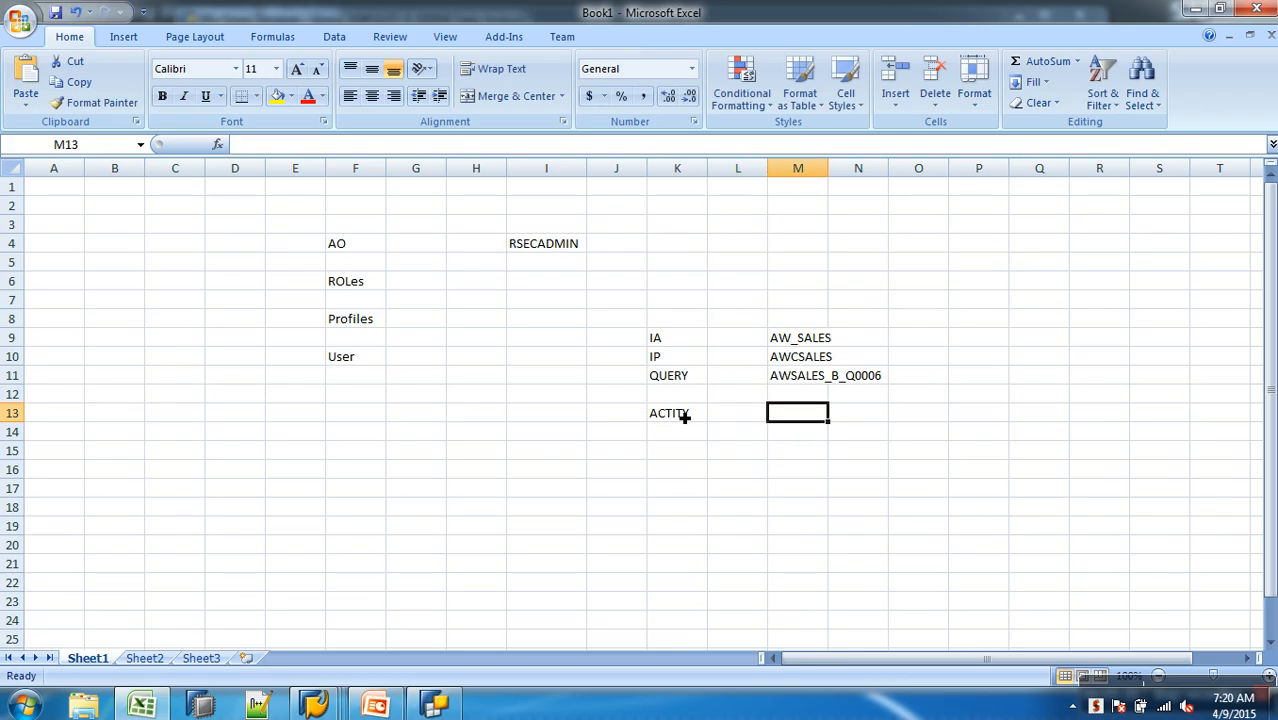
text(DISPLA)
key(BackSpace)
key(BackSpace)
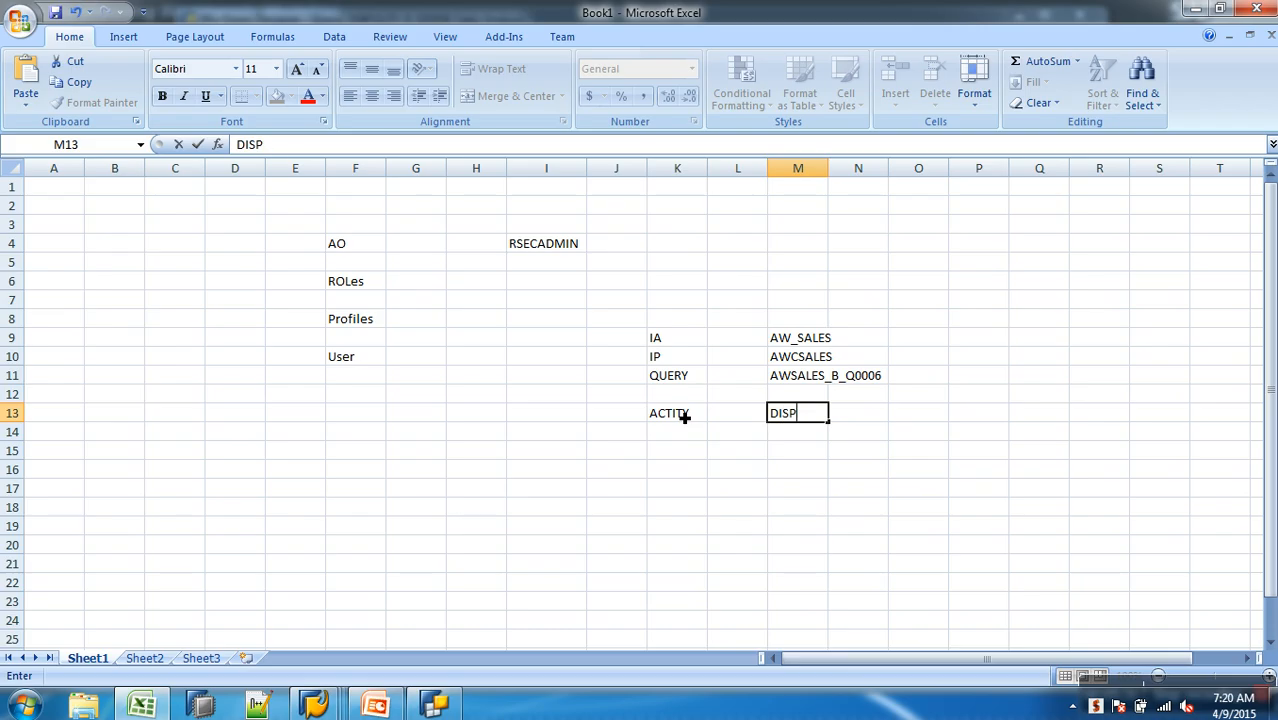
text(LAY , EXECUTE)
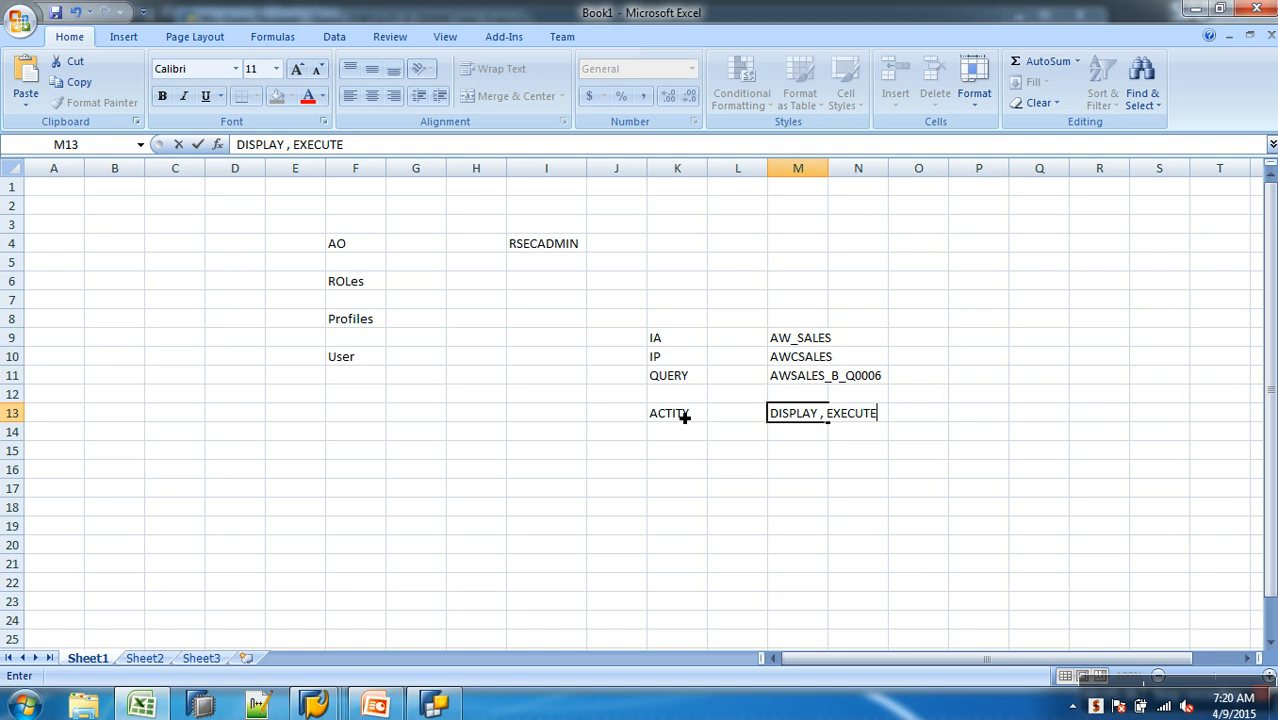
click(714, 469)
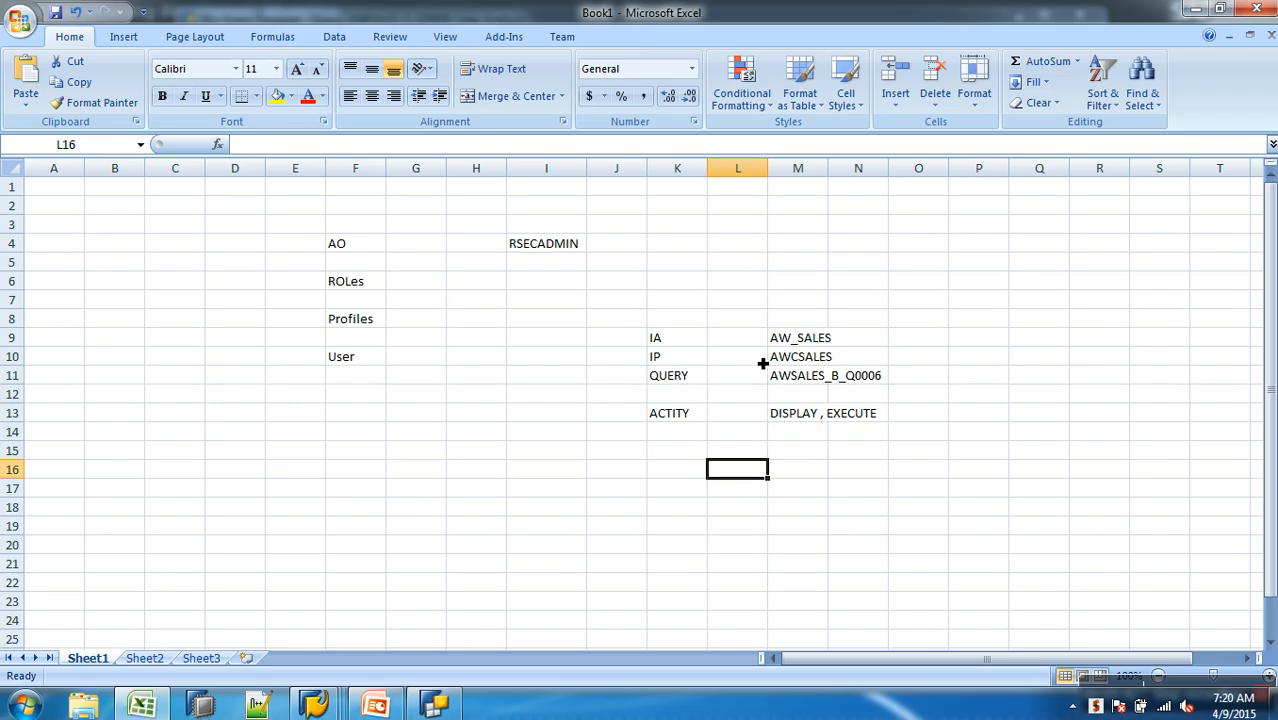
- Switch to SAP's Management of Analysis Authorizations window and open individual authorization maintenance
click(797, 456)
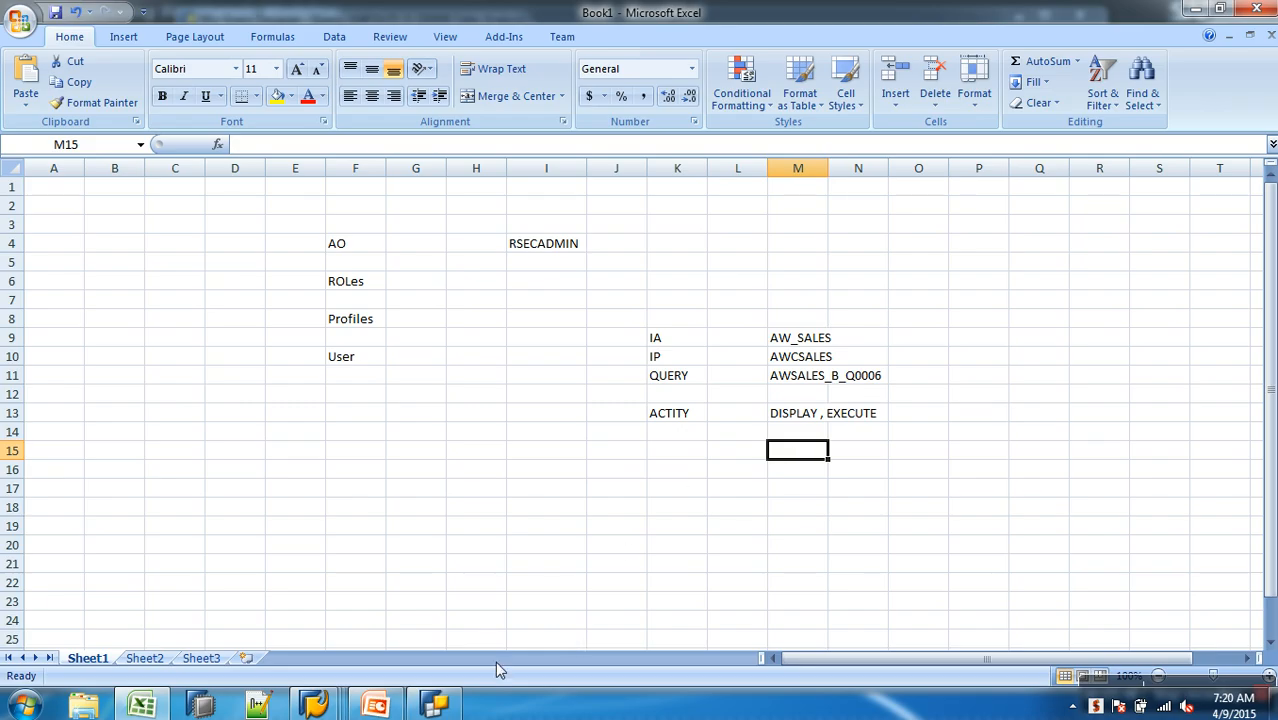
click(341, 704)
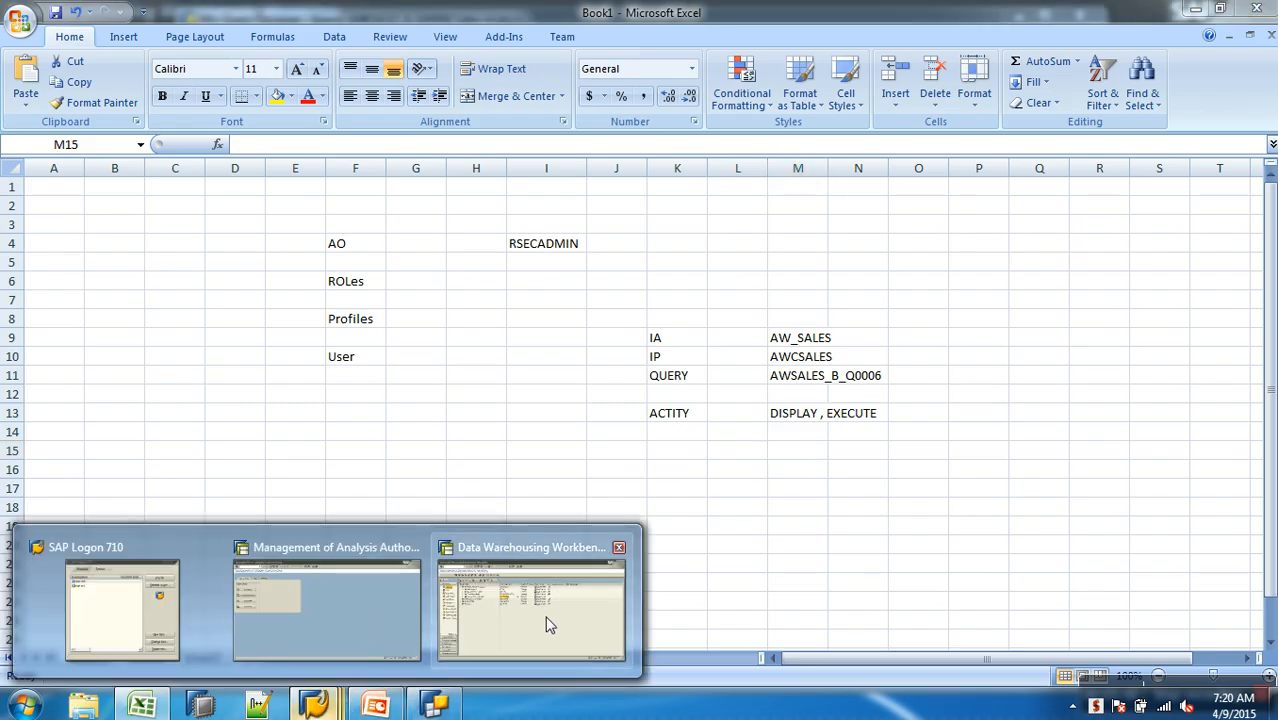
click(358, 625)
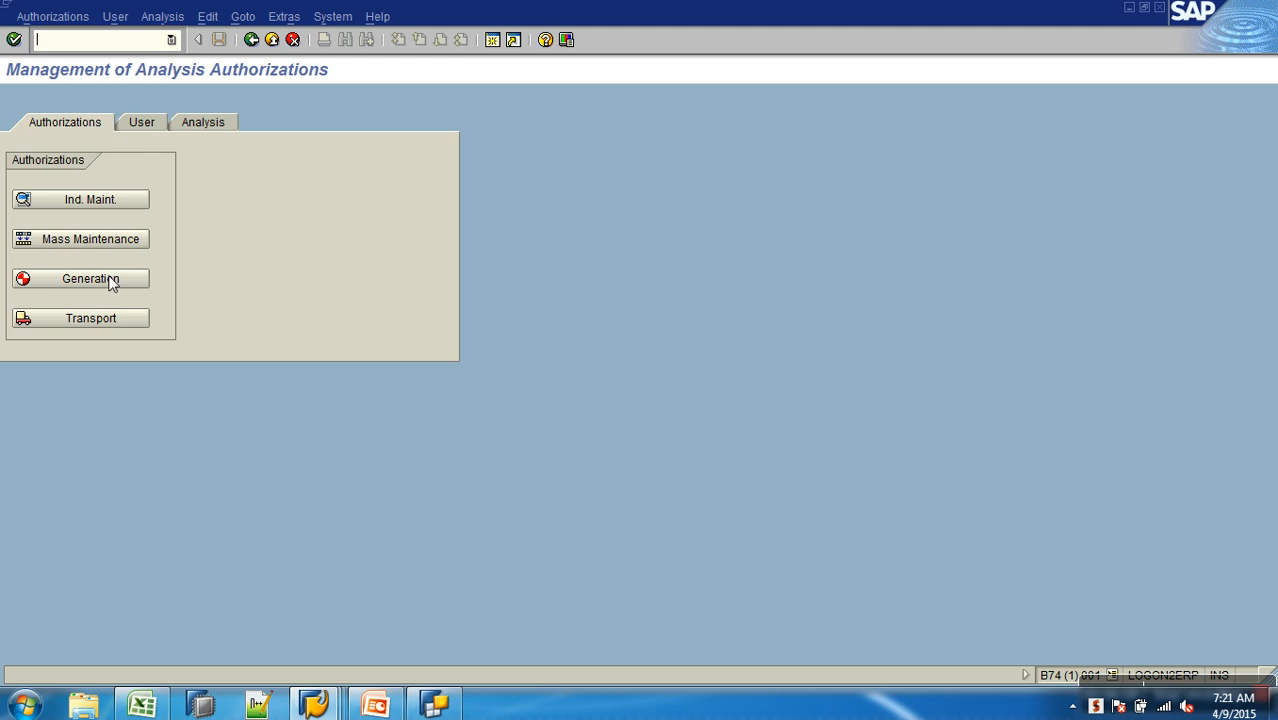
click(116, 201)
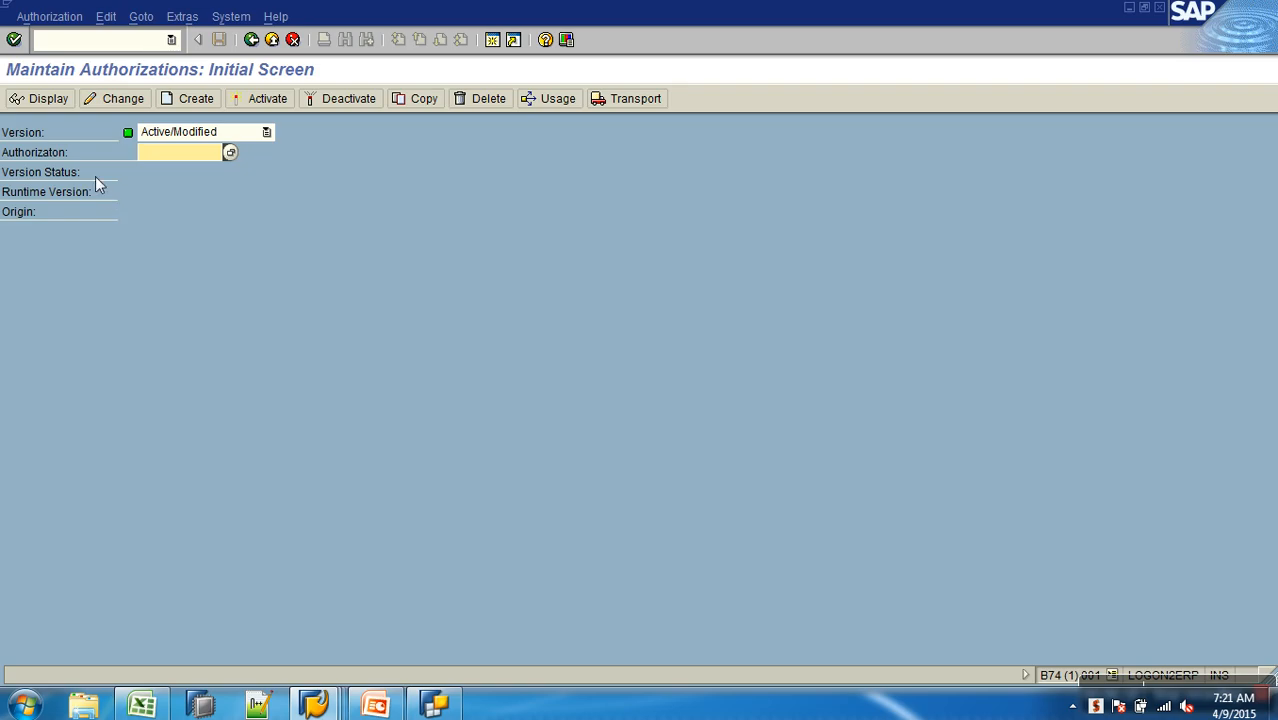
- Create a new analysis authorization named ZA_S_SCHNL
click(184, 100)
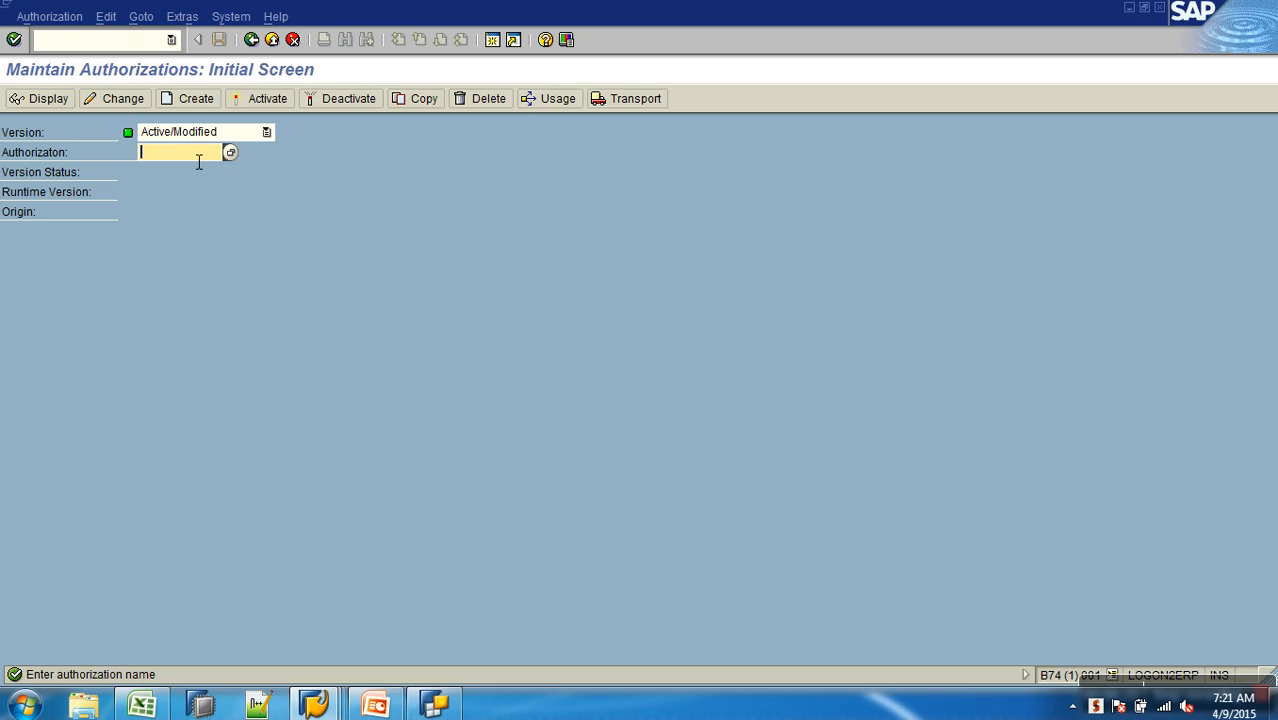
text(ZB)
text(_S)
text(LS_)
key(BackSpace)
key(BackSpace)
key(BackSpace)
key(BackSpace)
text(S_S)
key(BackSpace)
text(SCHN)
click(148, 152)
key(Delete)
text(A)
drag(176, 158, 215, 162)
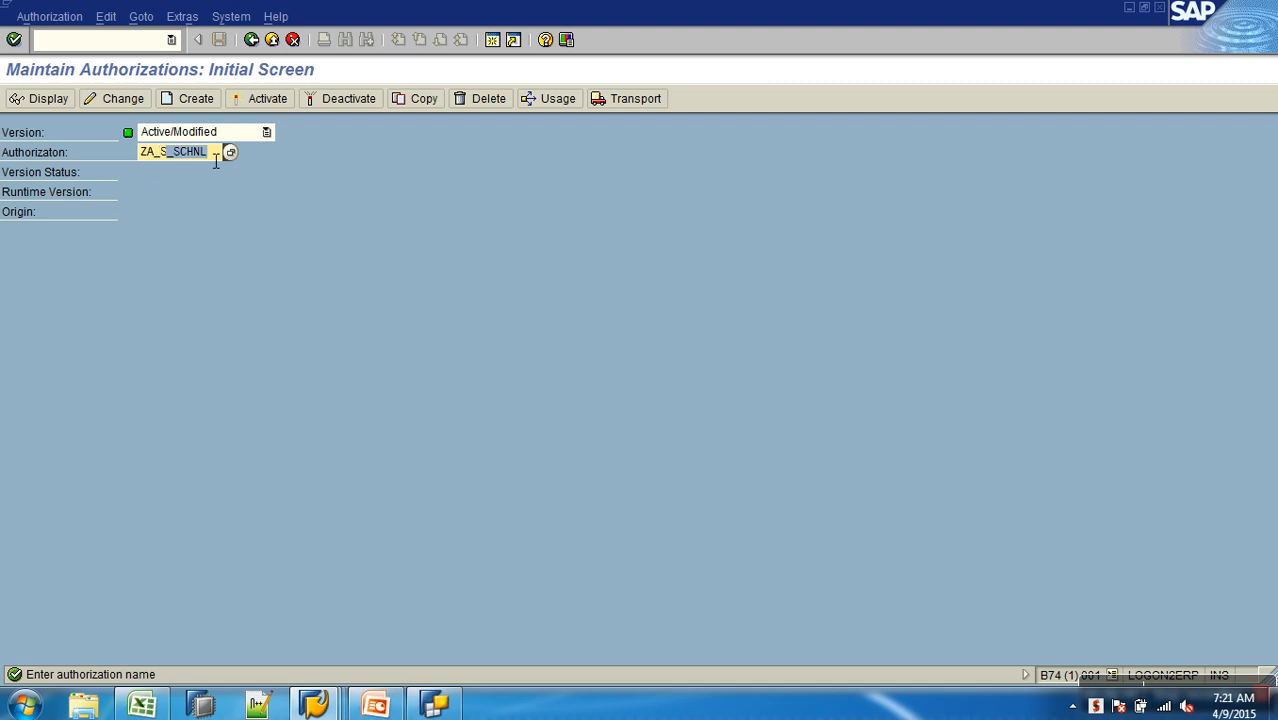
click(194, 98)
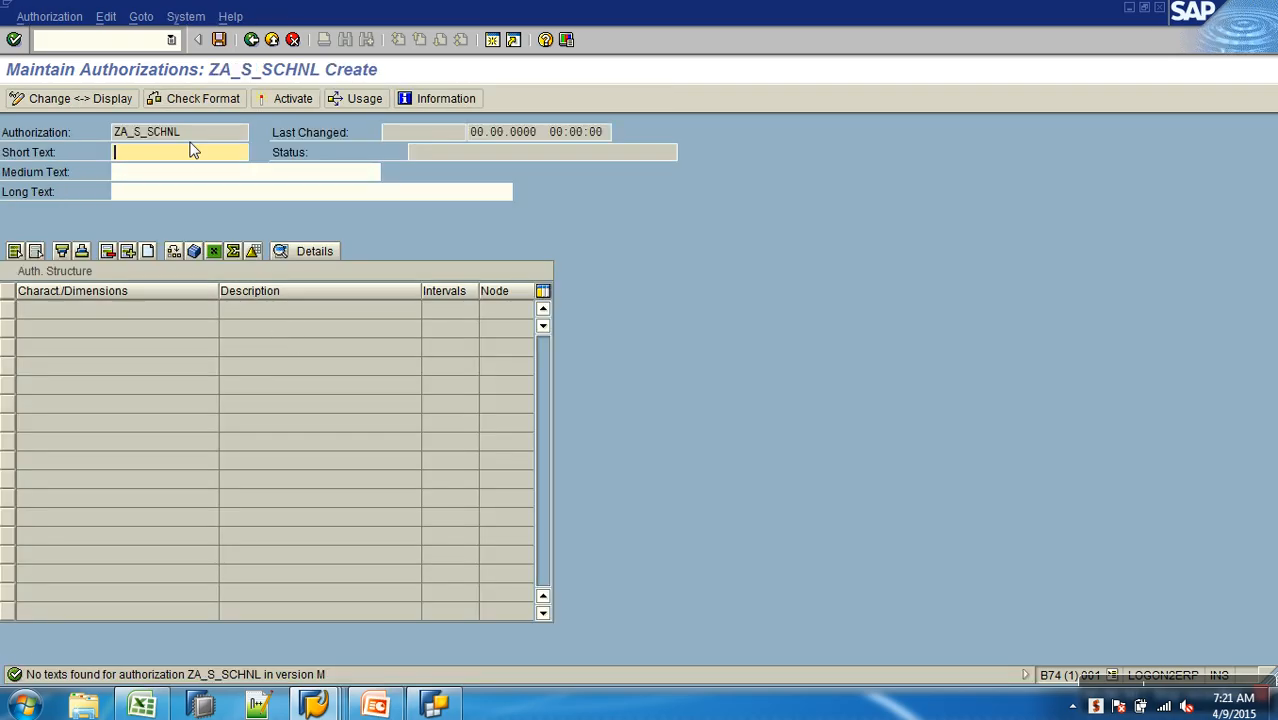
- Set the authorization's short, medium and long texts to "Sales Channel AO"
click(193, 150)
text(Sales Channe)
key(BackSpace)
key(BackSpace)
key(BackSpace)
key(BackSpace)
drag(235, 160, 28, 152)
key(ctrl+c)
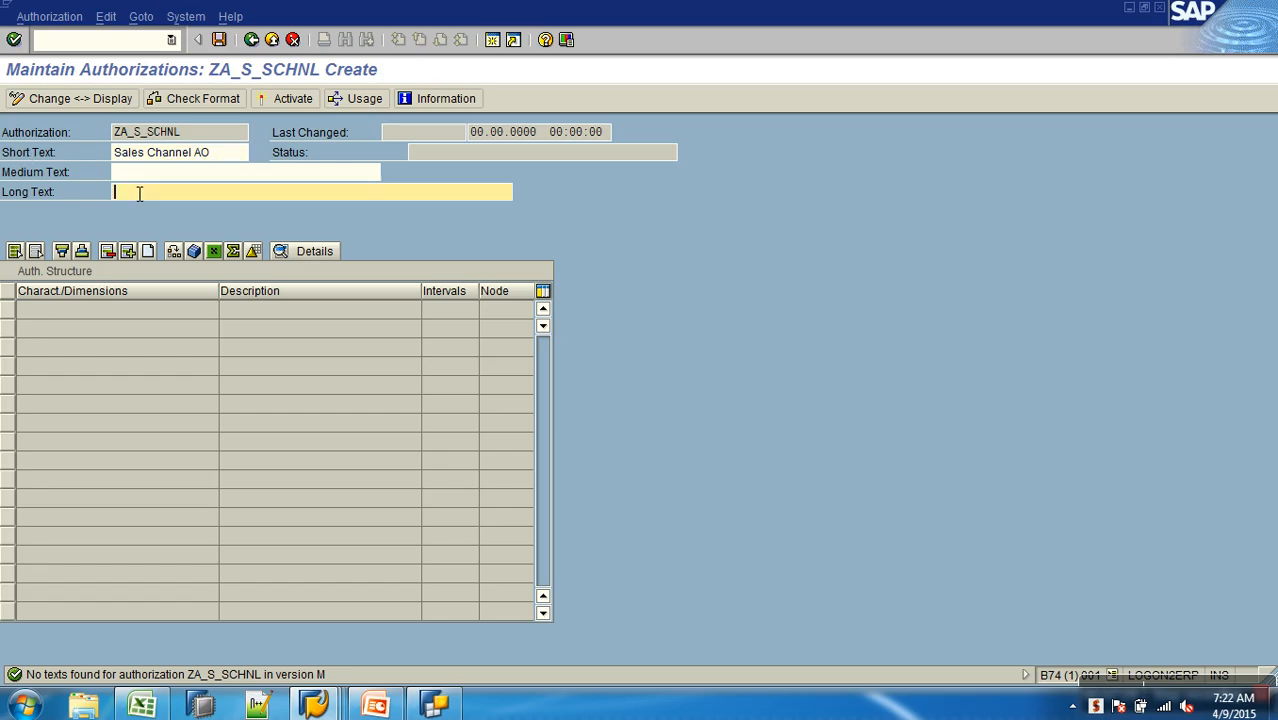
click(140, 178)
key(ctrl+v)
click(150, 193)
key(ctrl+v)
- Add the characteristic 0TCAIPROV in a new row of the authorization structure
click(128, 251)
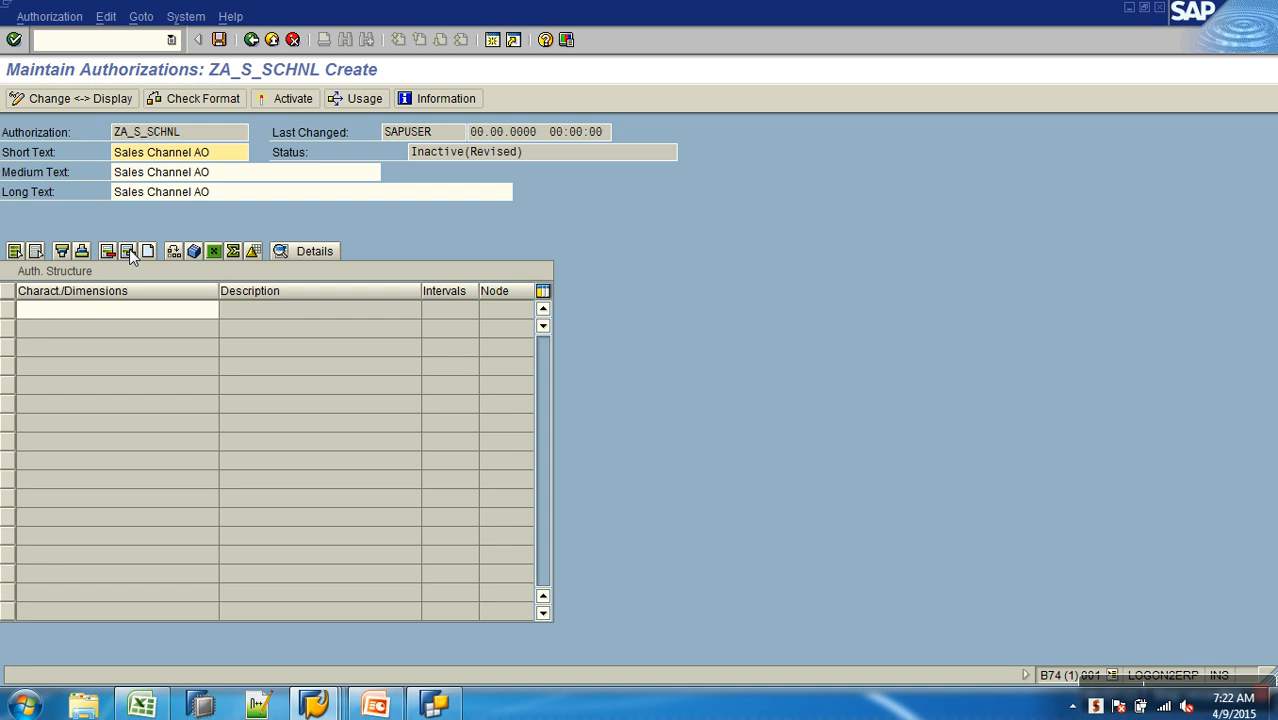
click(132, 322)
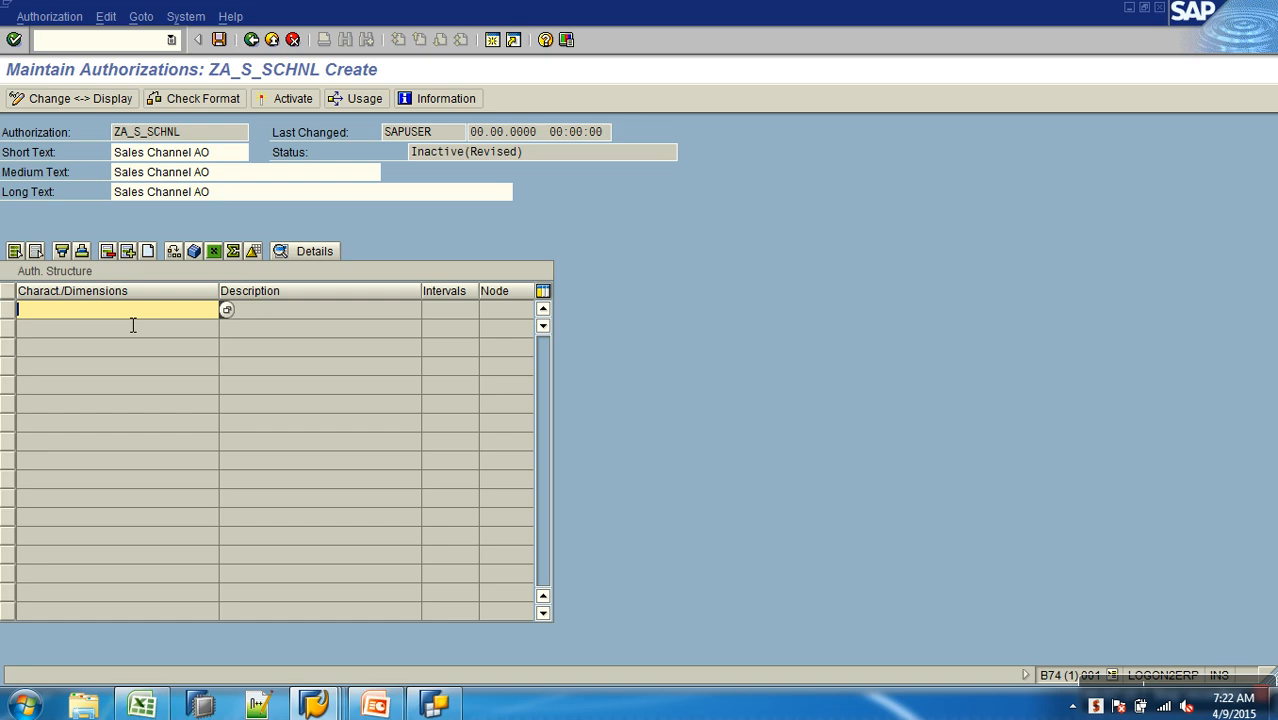
text(0)
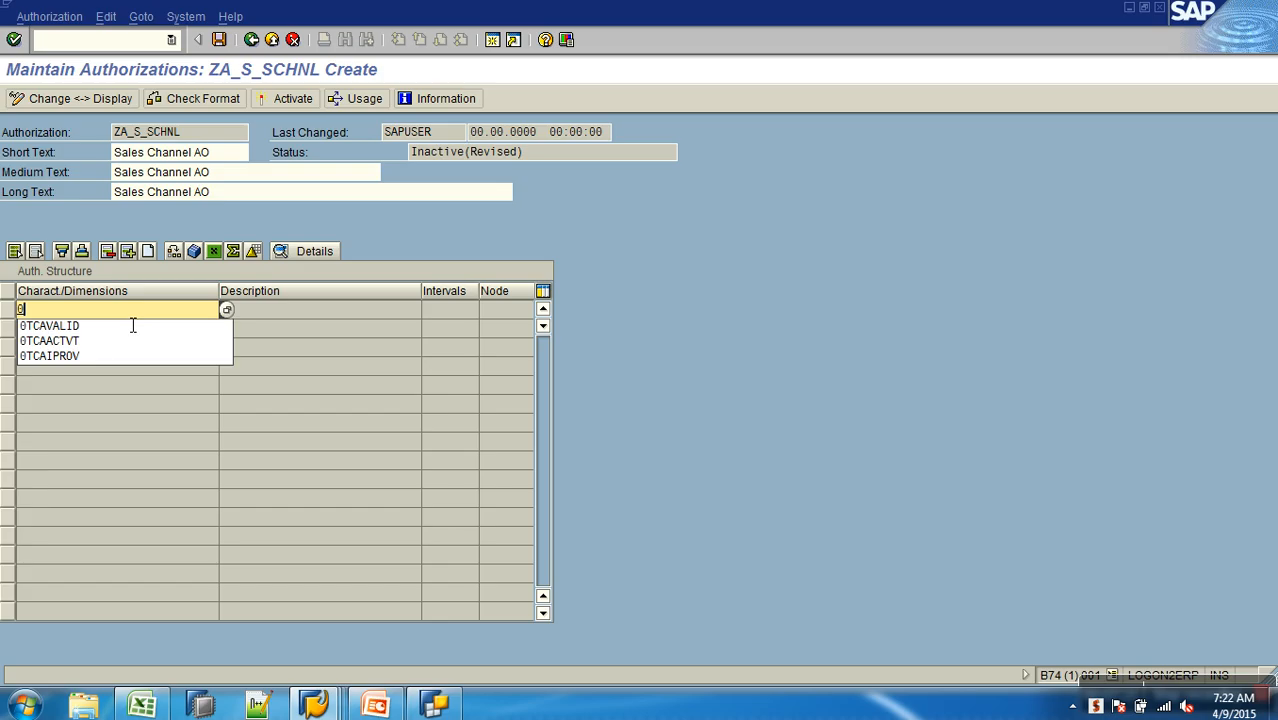
click(80, 357)
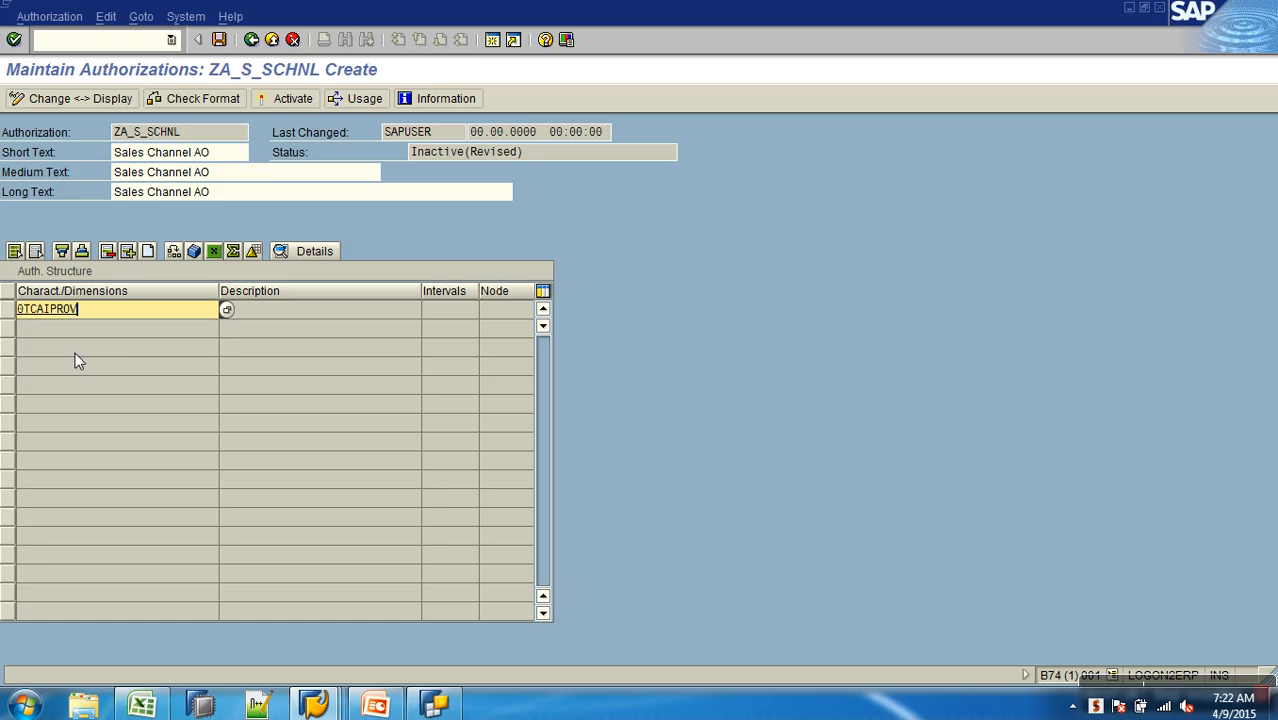
key(Return)
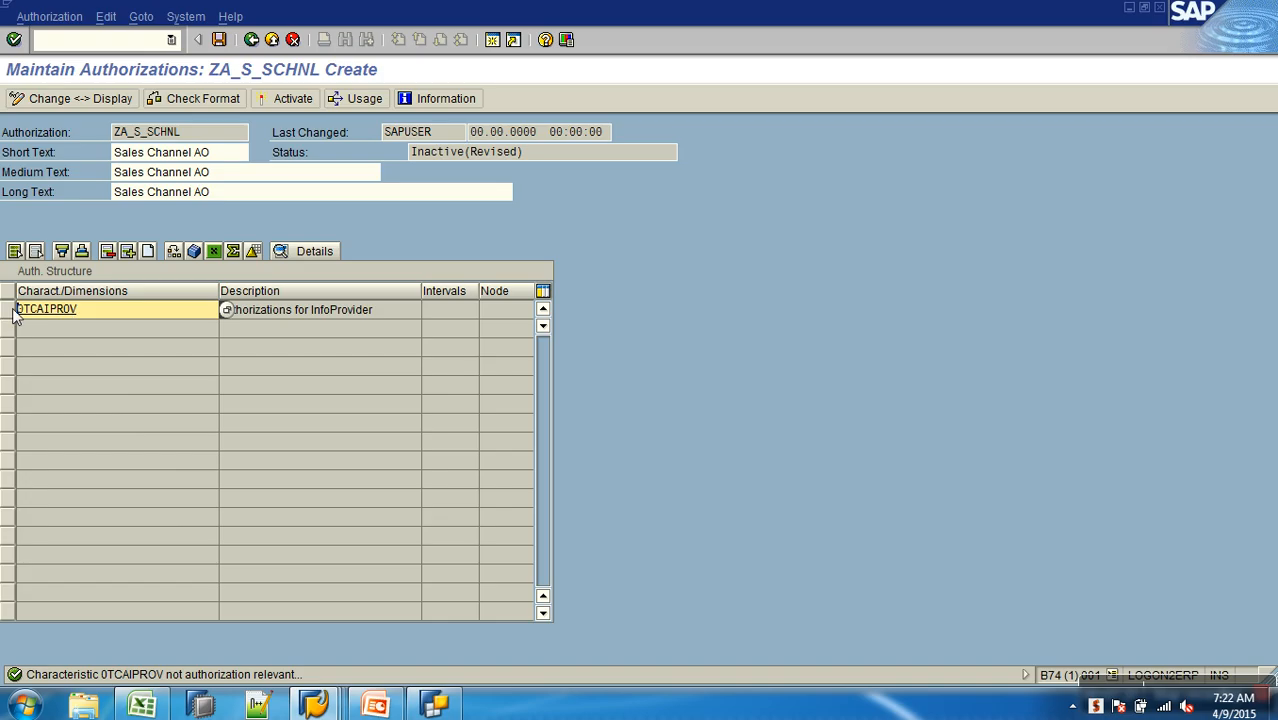
- Remove the 0TCAIPROV row from the authorization structure and enter the same characteristic in a fresh row
click(12, 312)
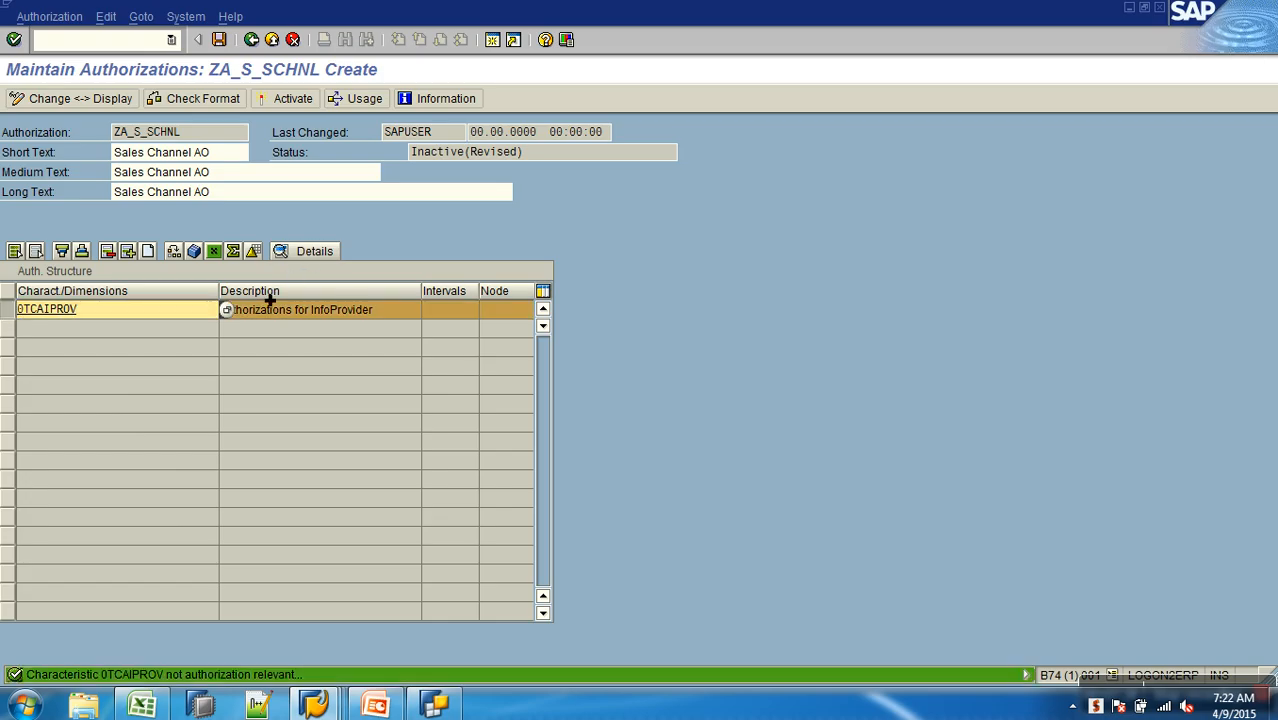
click(64, 311)
key(Return)
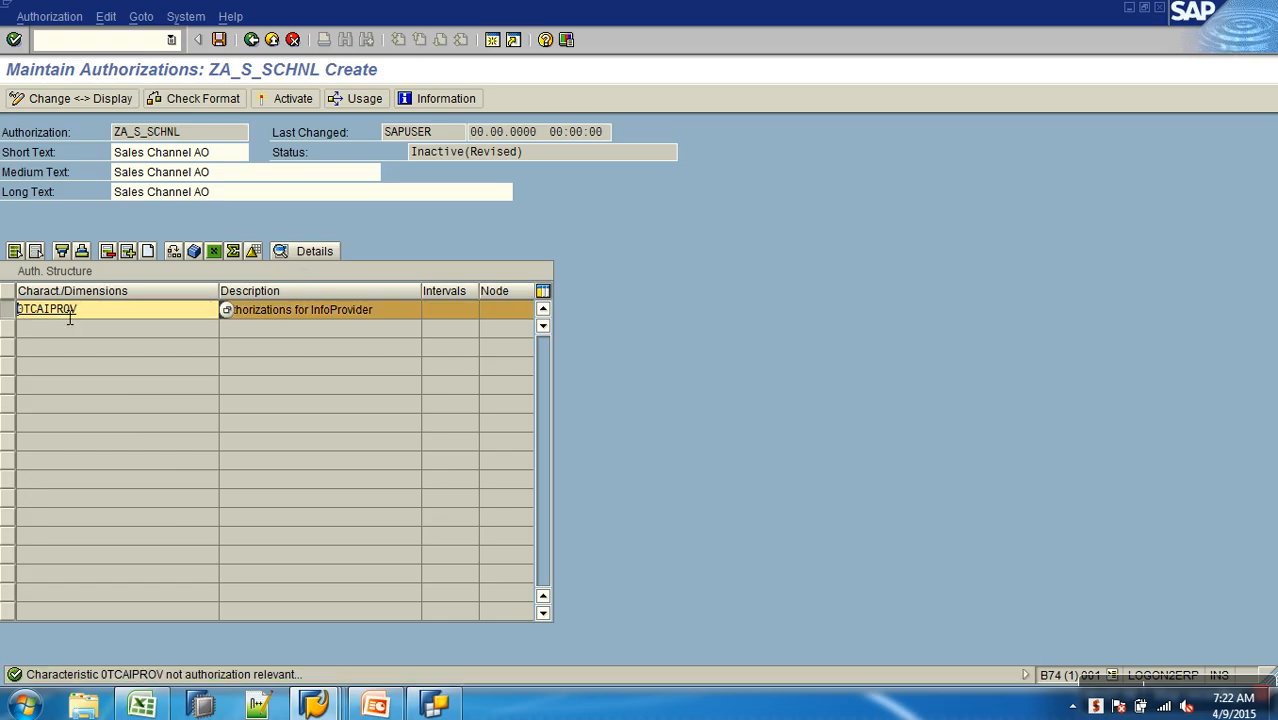
click(148, 251)
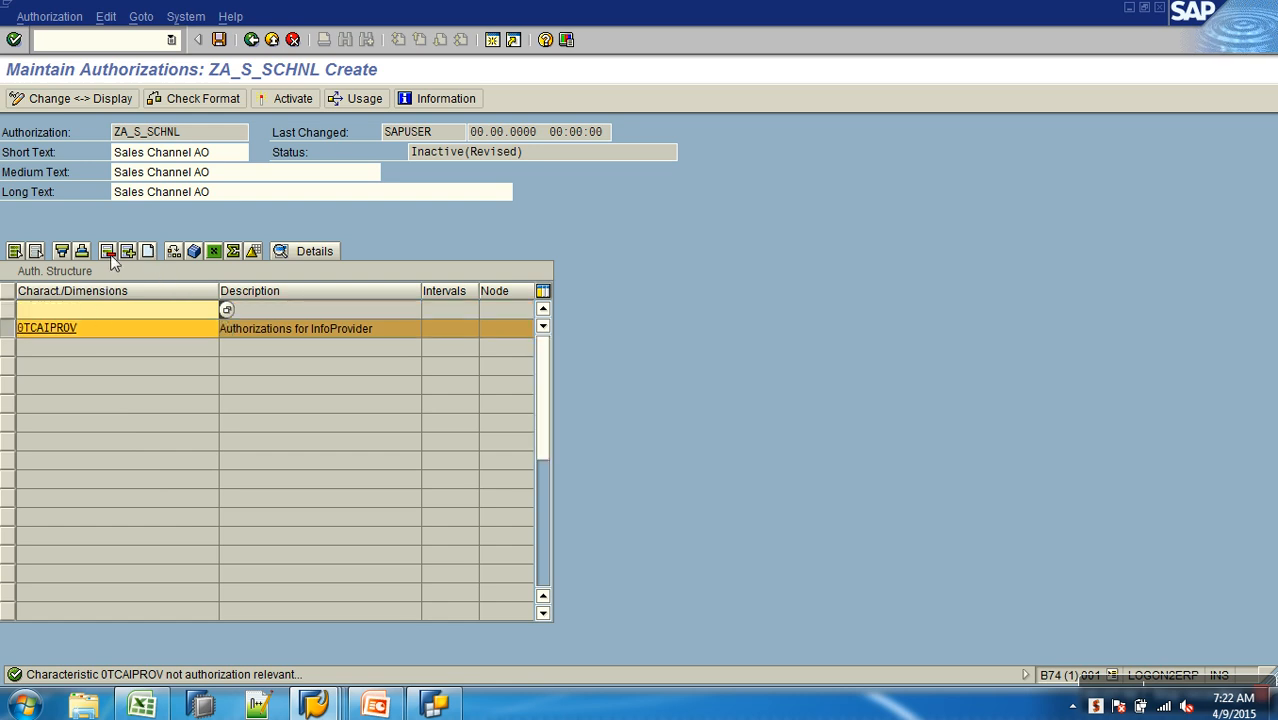
click(108, 251)
click(95, 313)
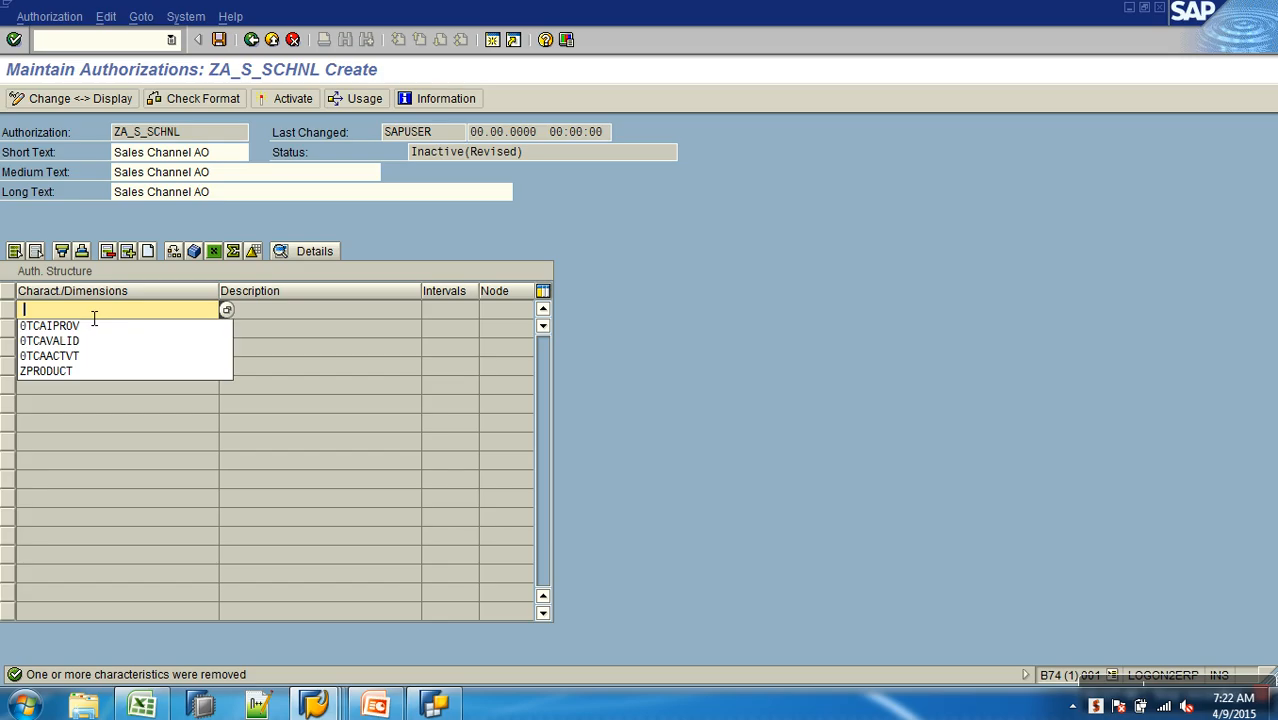
click(73, 326)
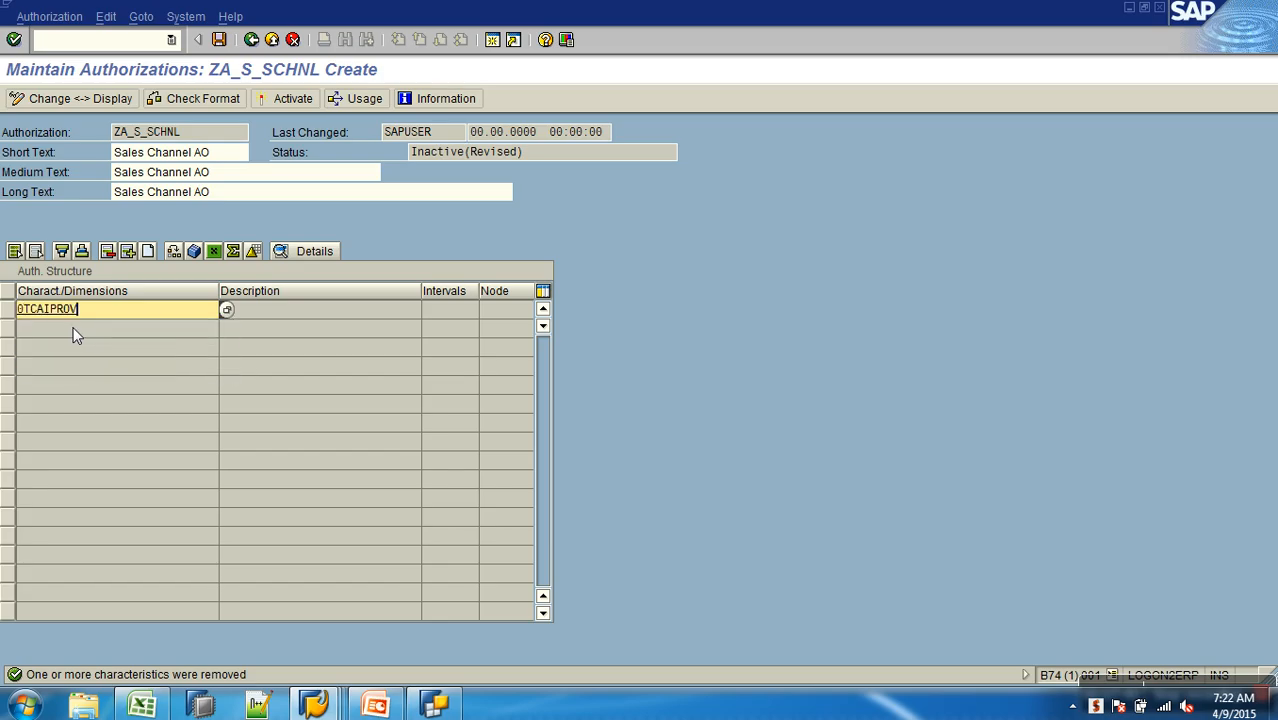
key(Return)
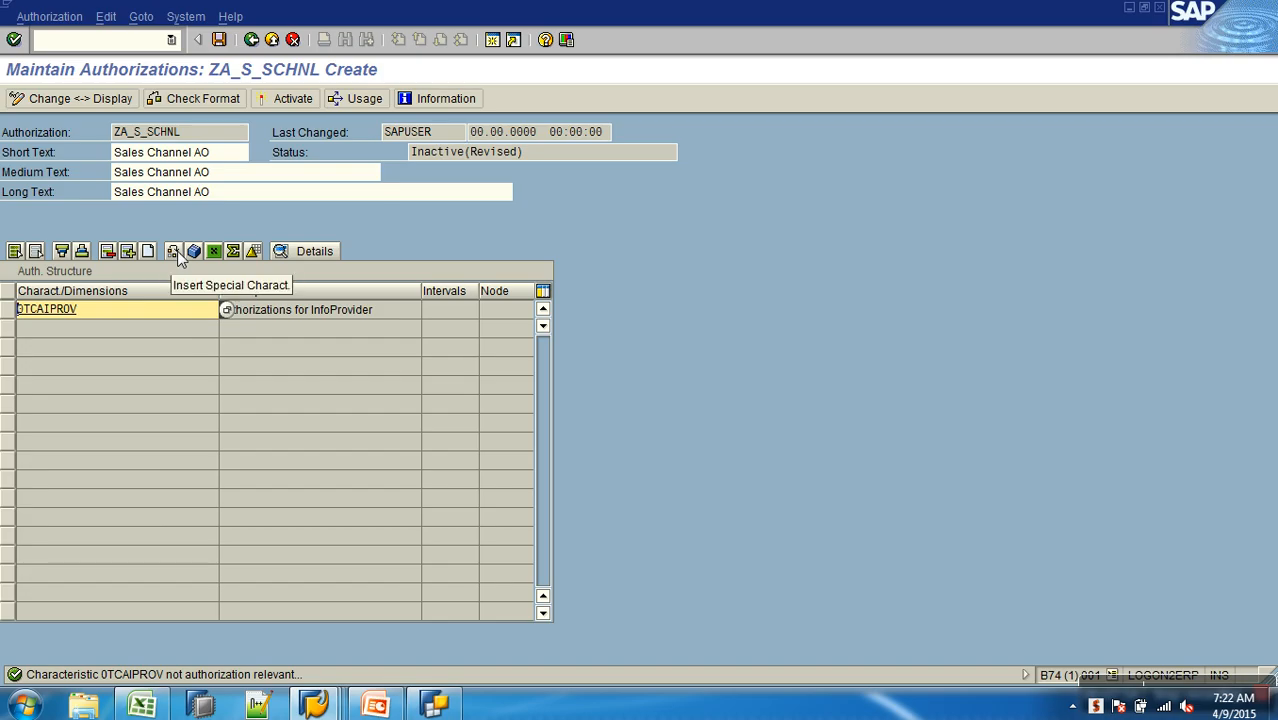
- Clear the characteristic name in the structure's first row and re-enter 0TCAIPROV
click(10, 312)
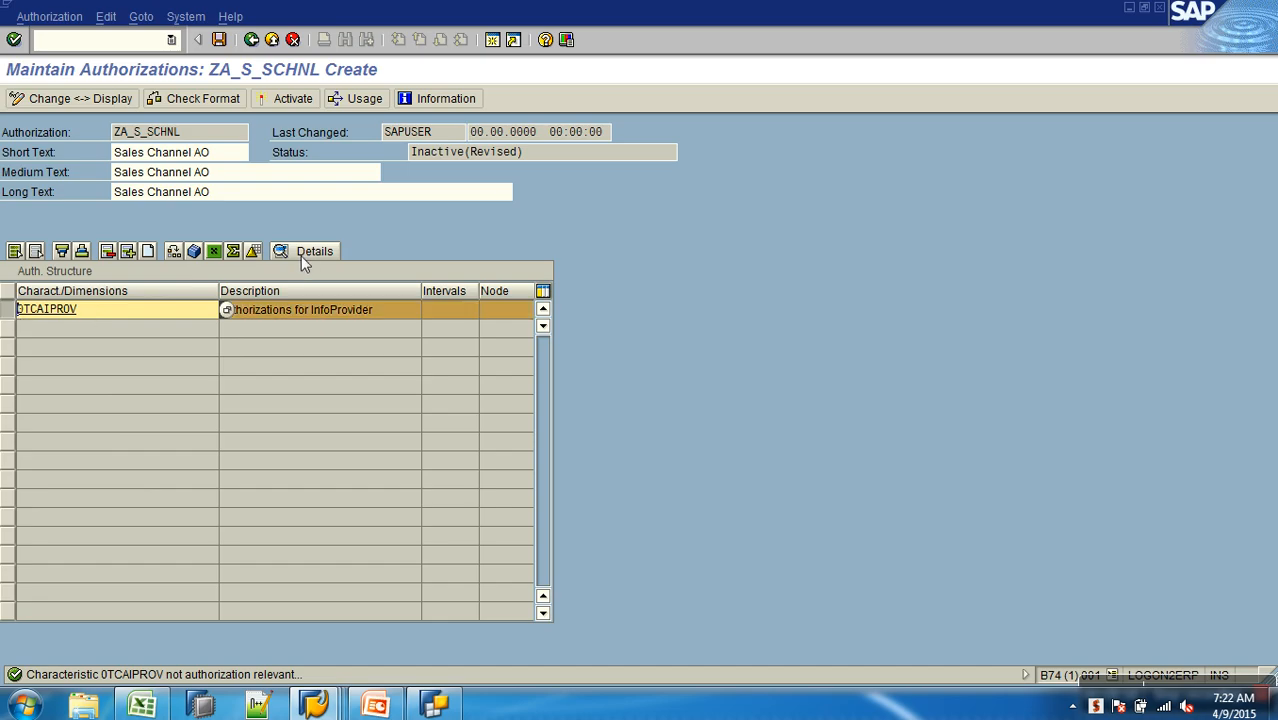
double_click(77, 317)
drag(100, 319, 22, 321)
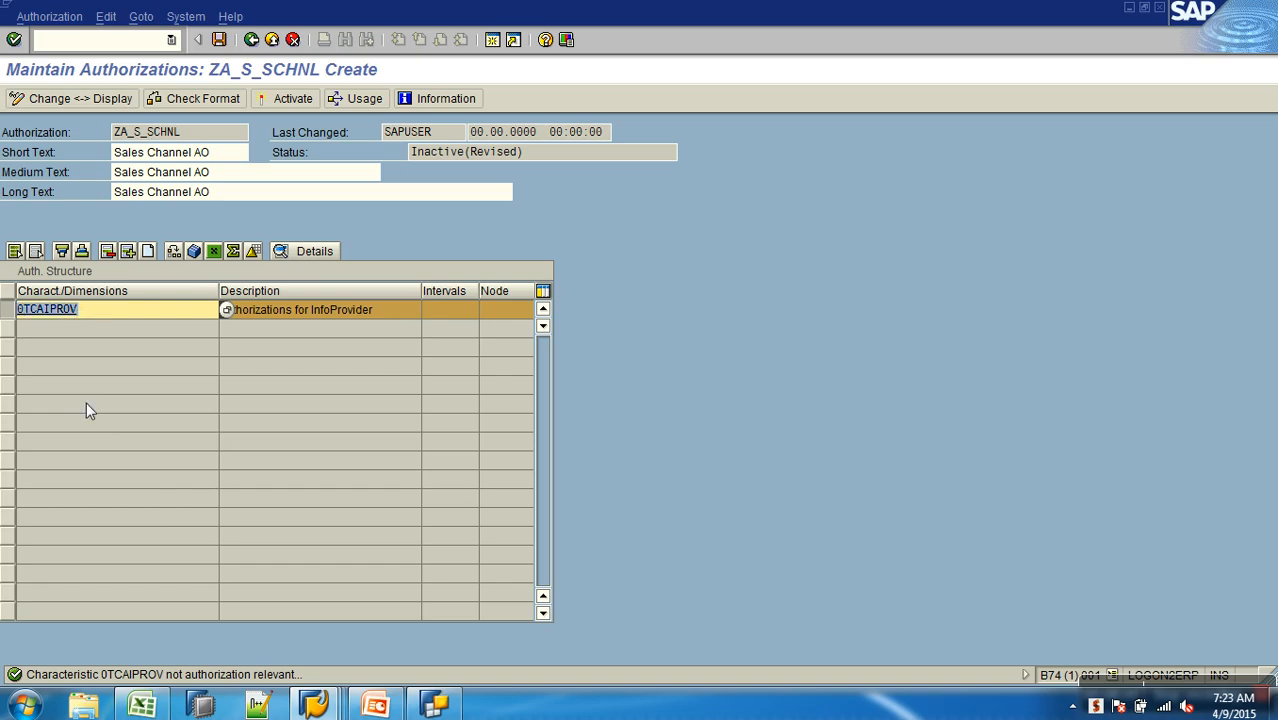
key(BackSpace)
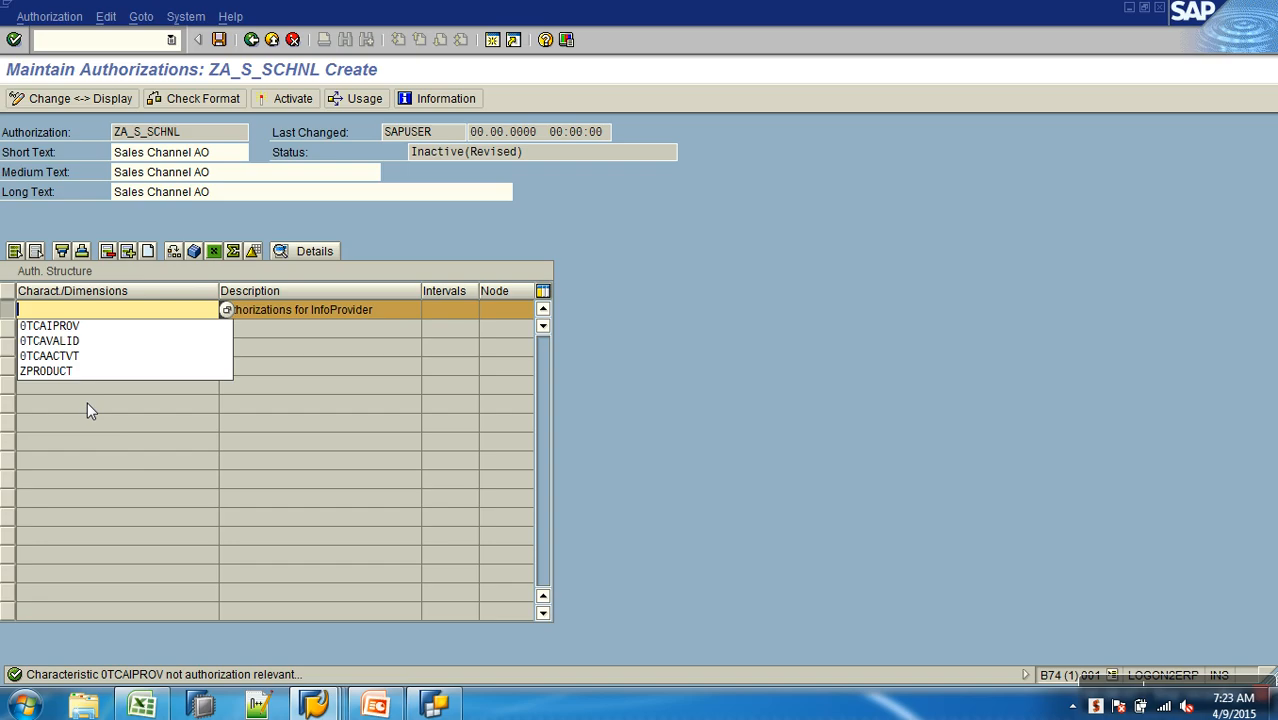
click(60, 325)
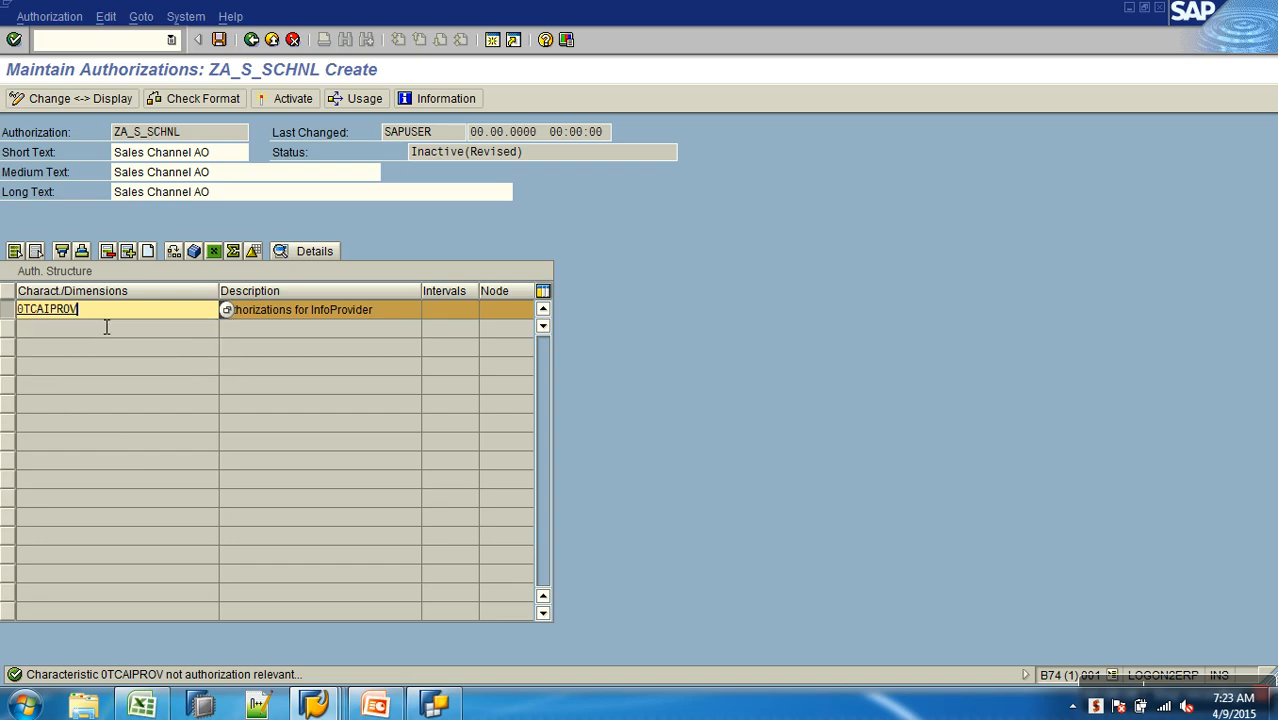
- Copy the name 0TCAIPROV and open that InfoObject for maintenance through transaction RSD1 in a new session
double_click(56, 312)
key(ctrl+c)
click(7, 309)
click(493, 39)
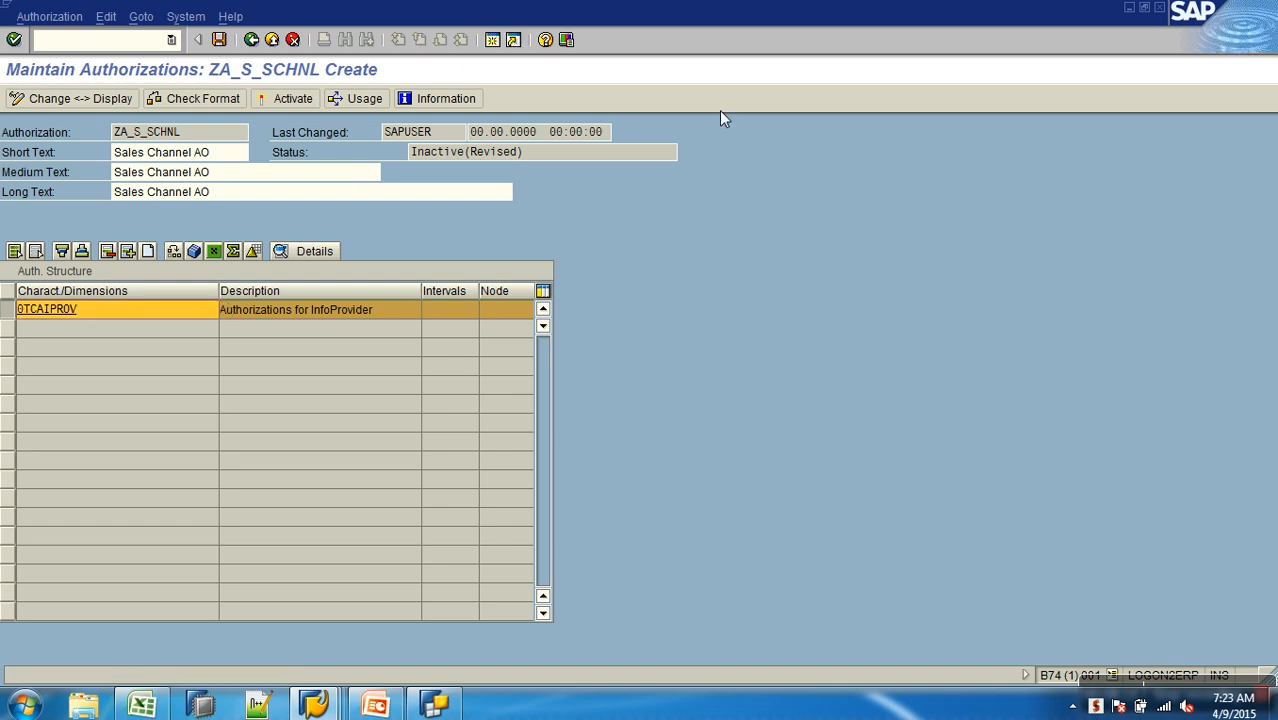
text(rsd1)
key(Return)
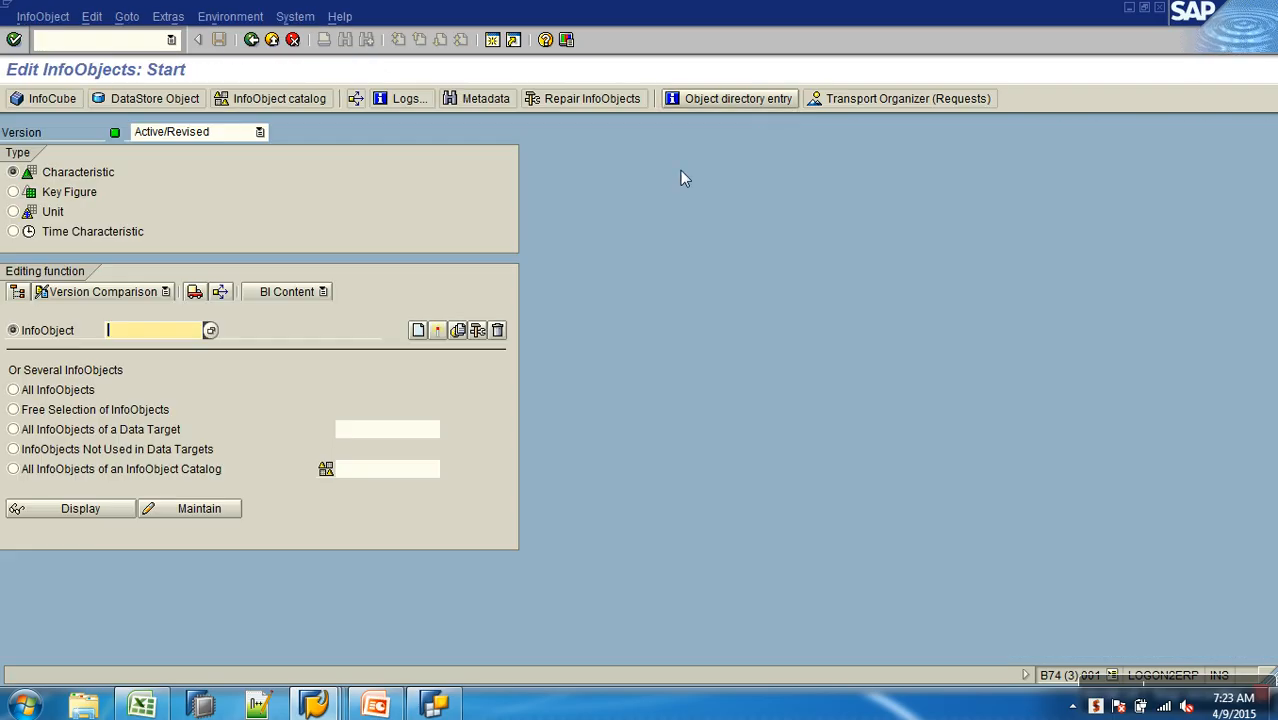
key(ctrl+v)
click(199, 509)
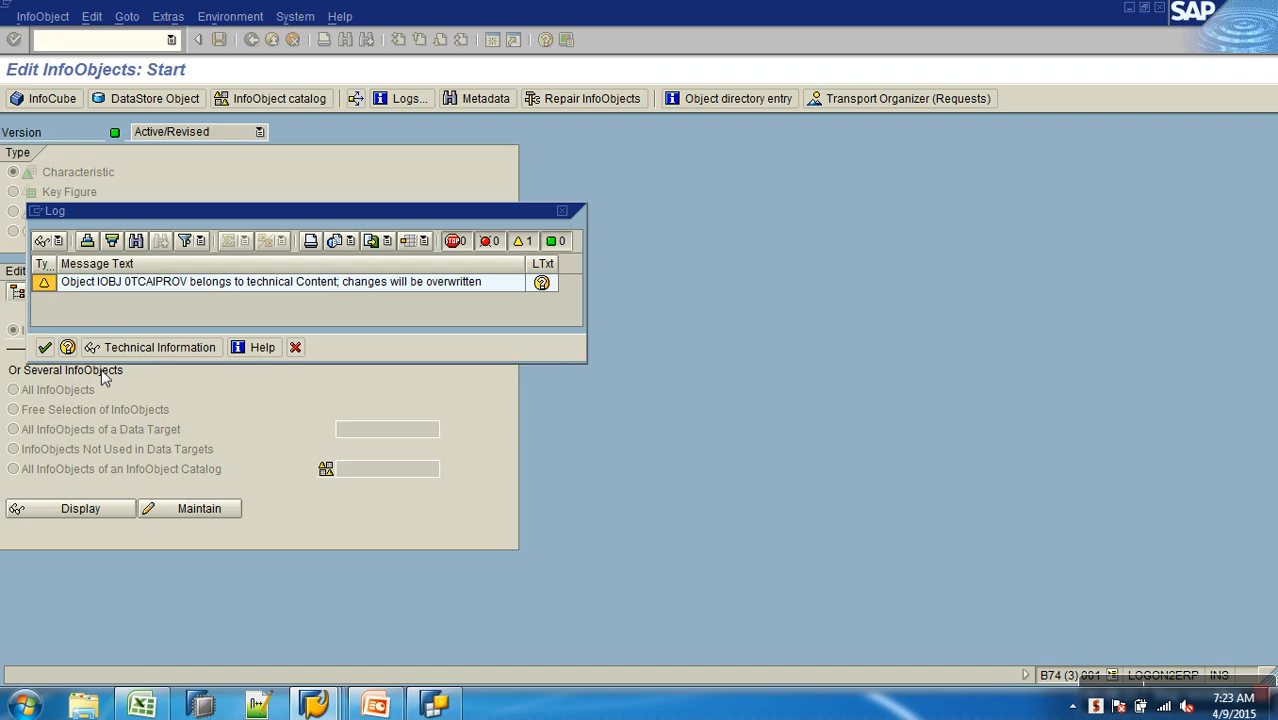
click(45, 347)
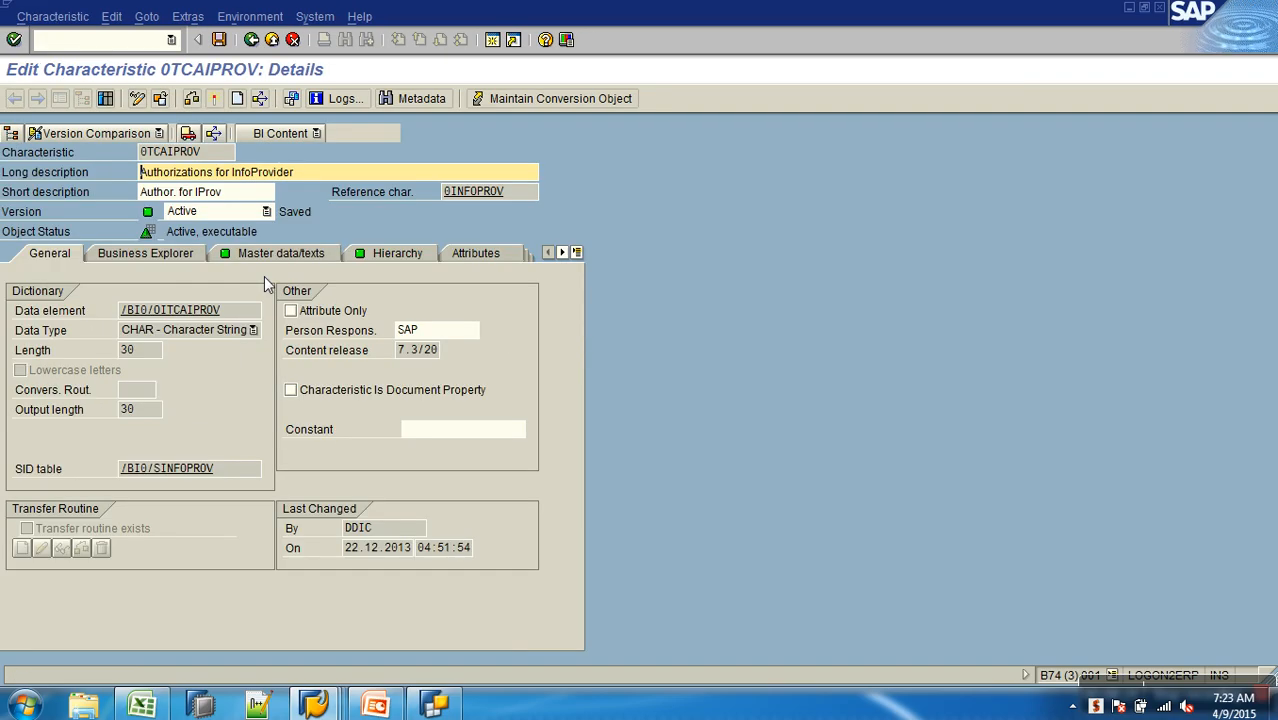
- Mark the characteristic 0TCAIPROV as authorization relevant in its Business Explorer settings and activate it
click(185, 253)
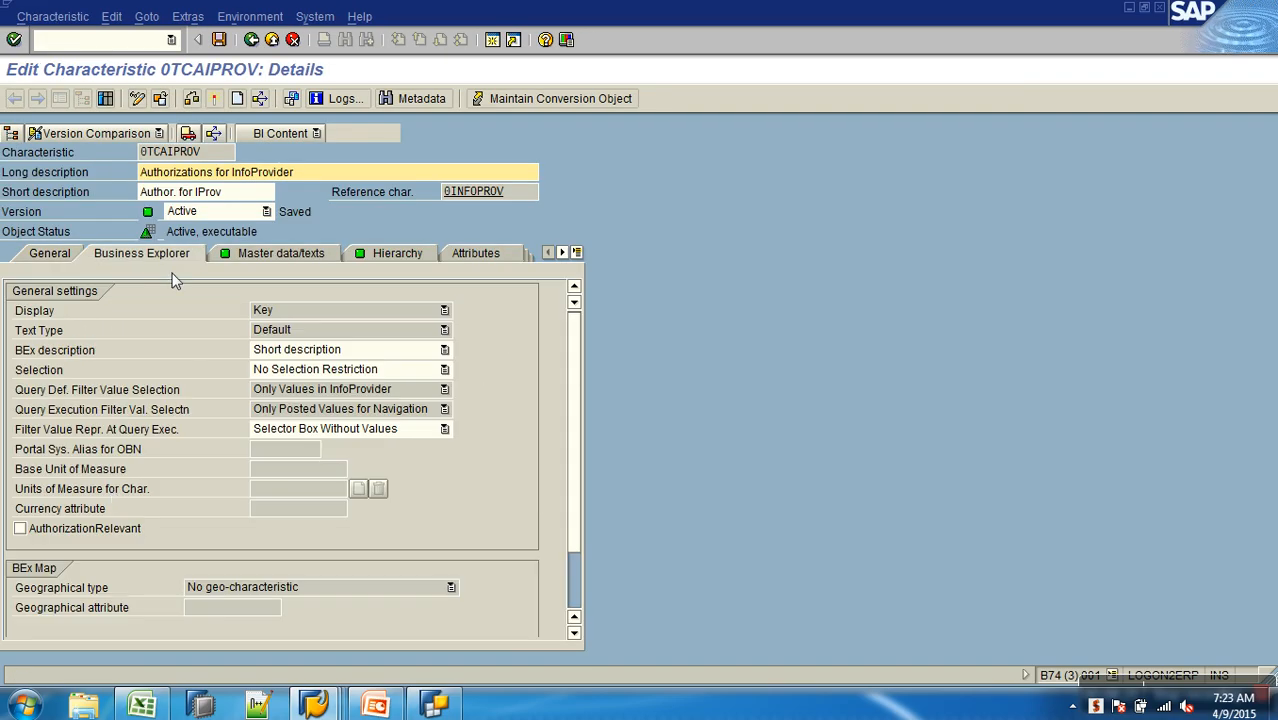
click(92, 528)
click(237, 98)
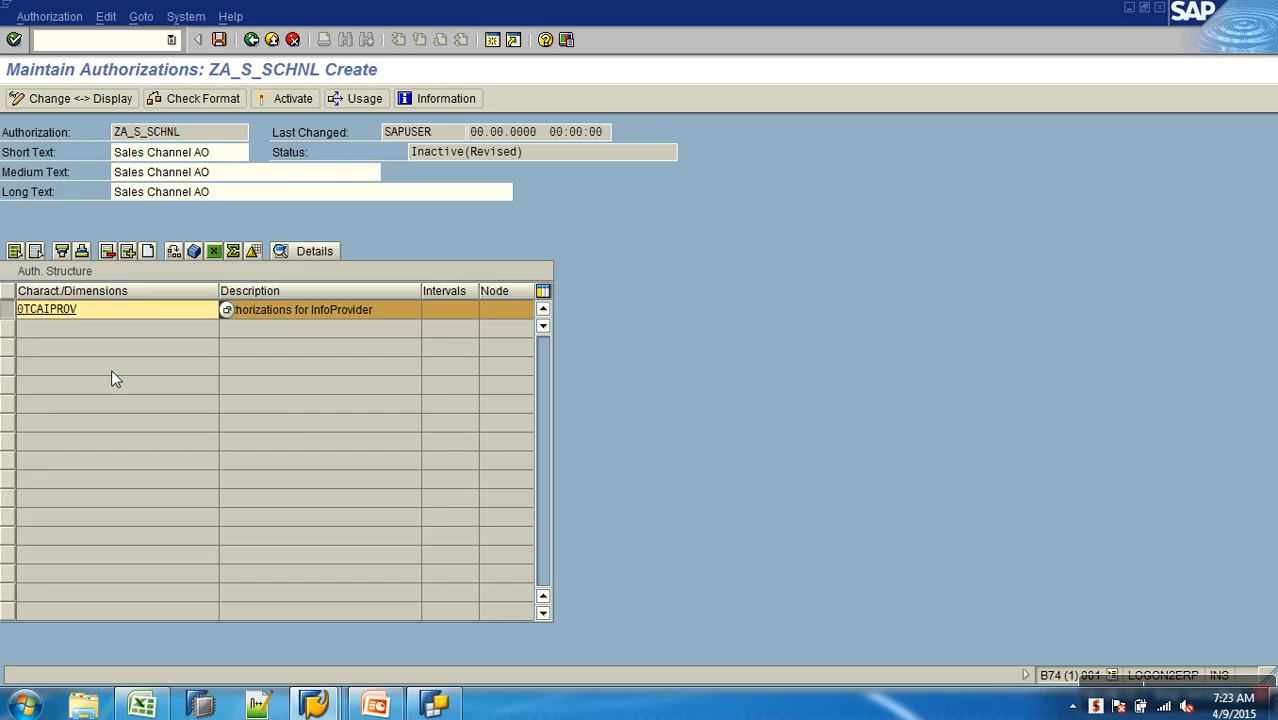
- Open the value authorizations of 0TCAIPROV in ZA_S_SCHNL and add an interval row with operator EQ
click(50, 310)
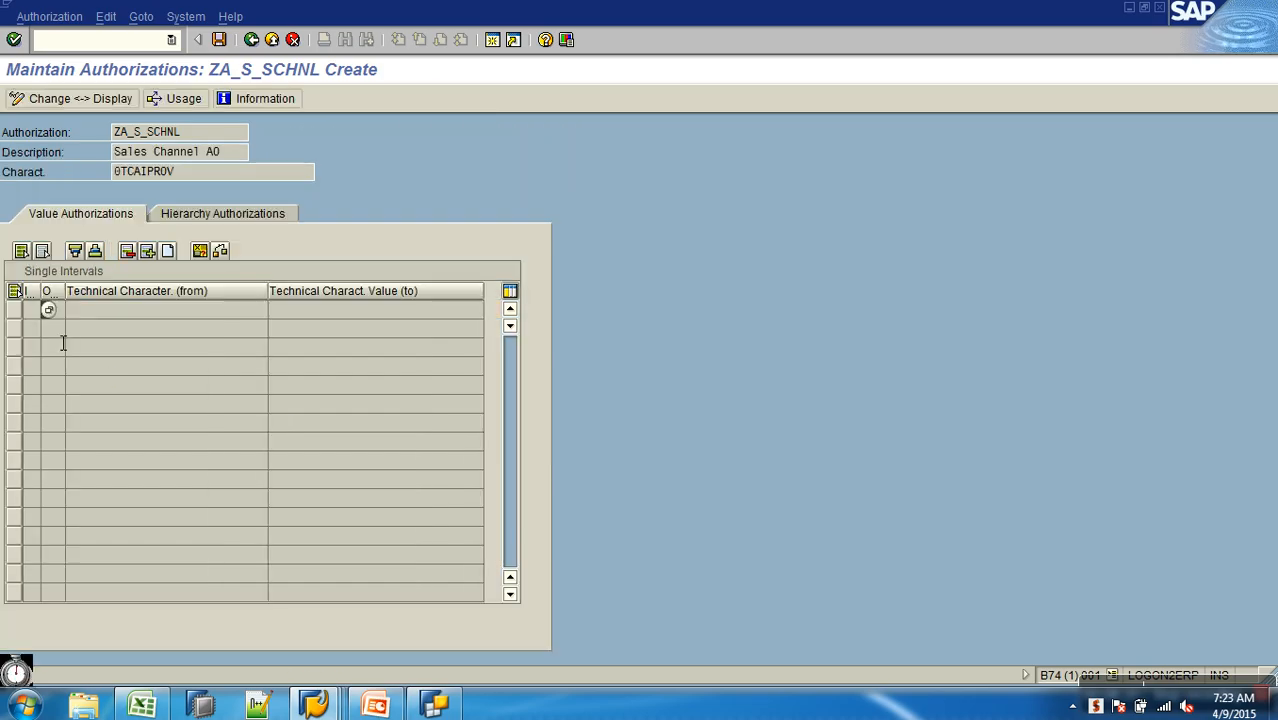
click(141, 318)
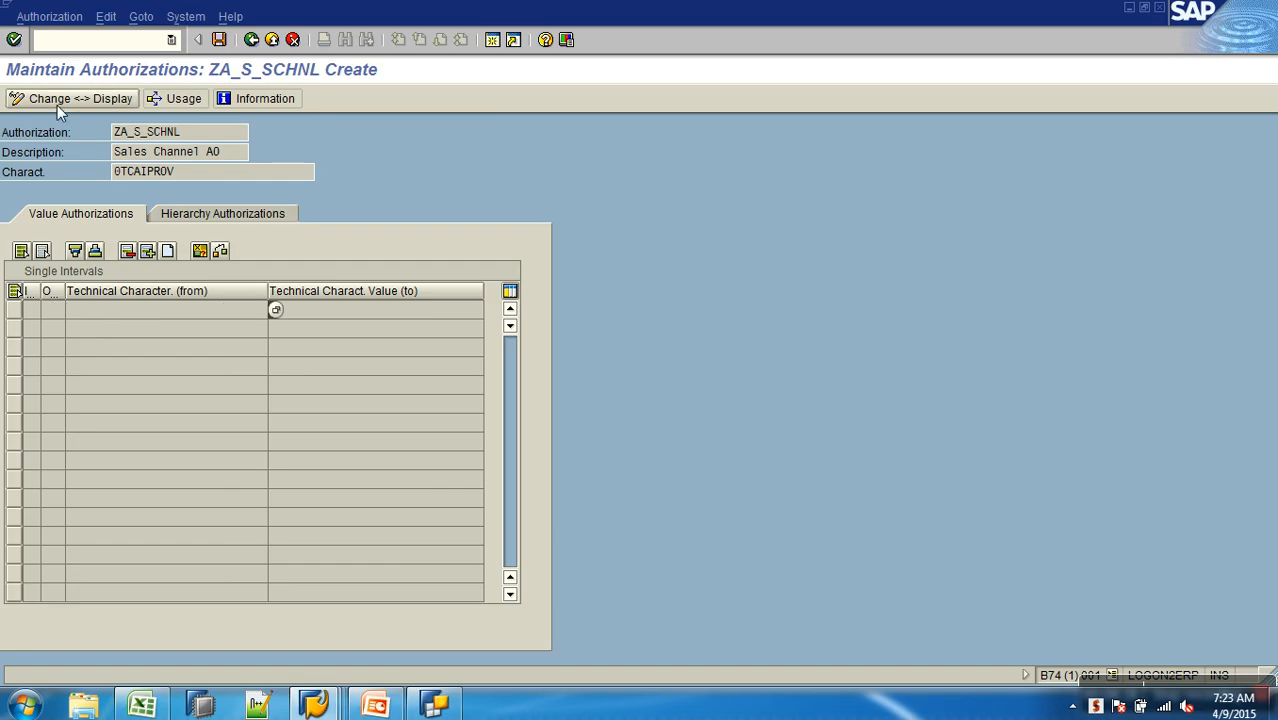
click(168, 251)
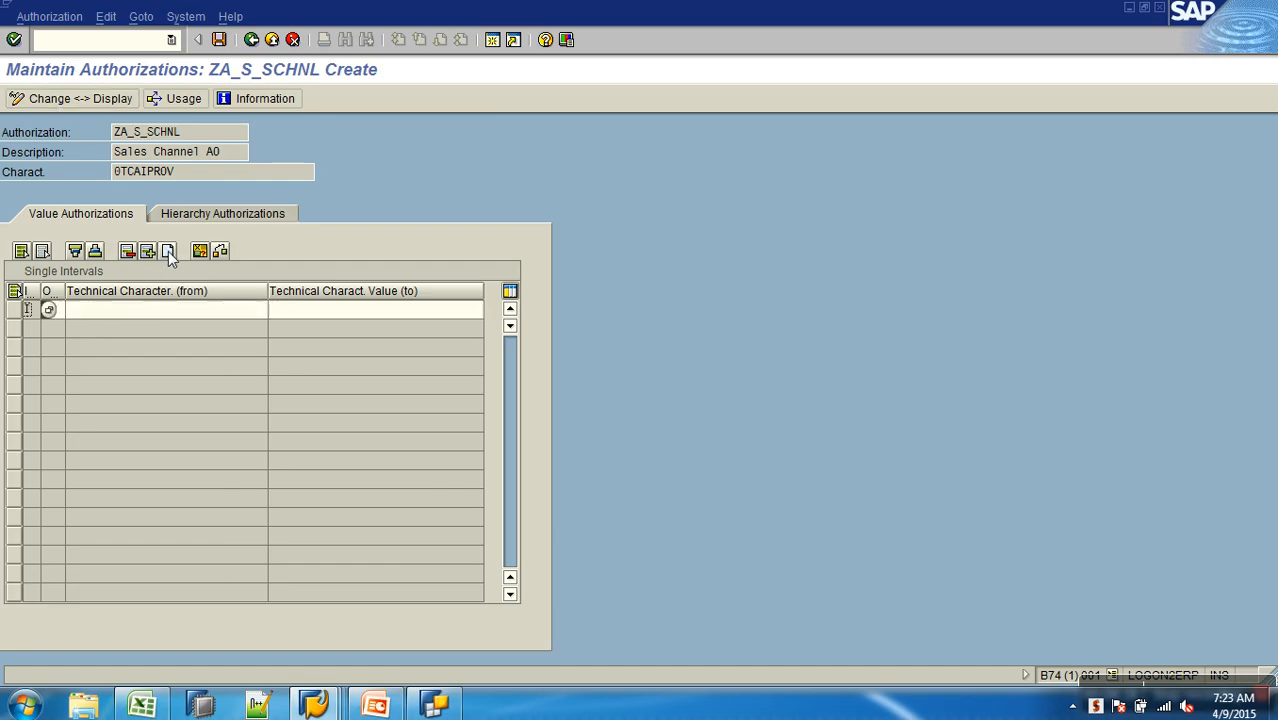
click(57, 311)
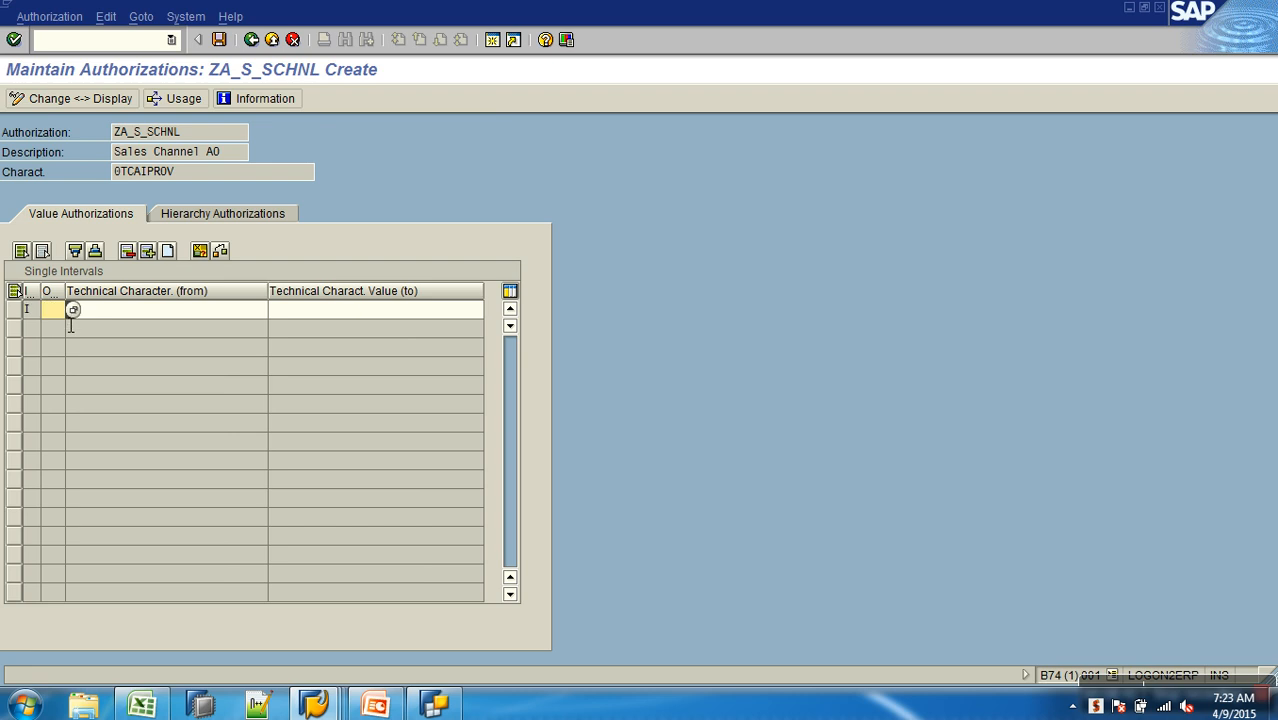
click(70, 311)
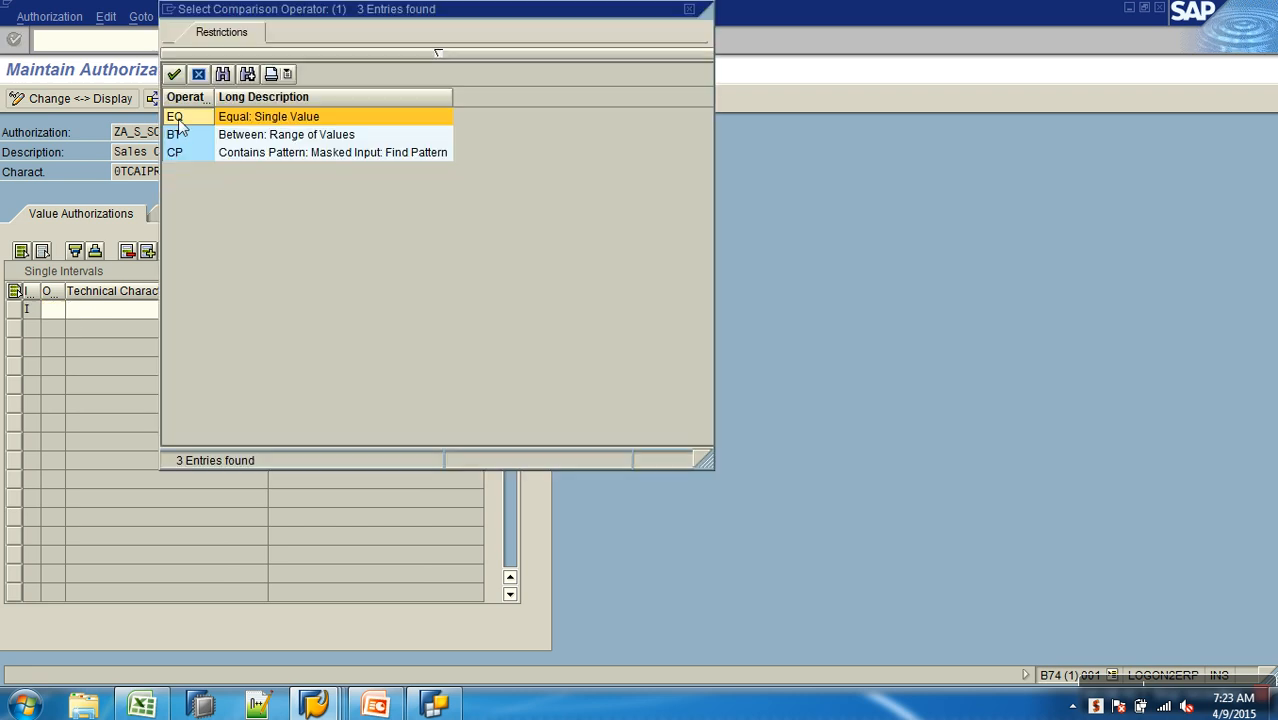
double_click(178, 119)
click(167, 306)
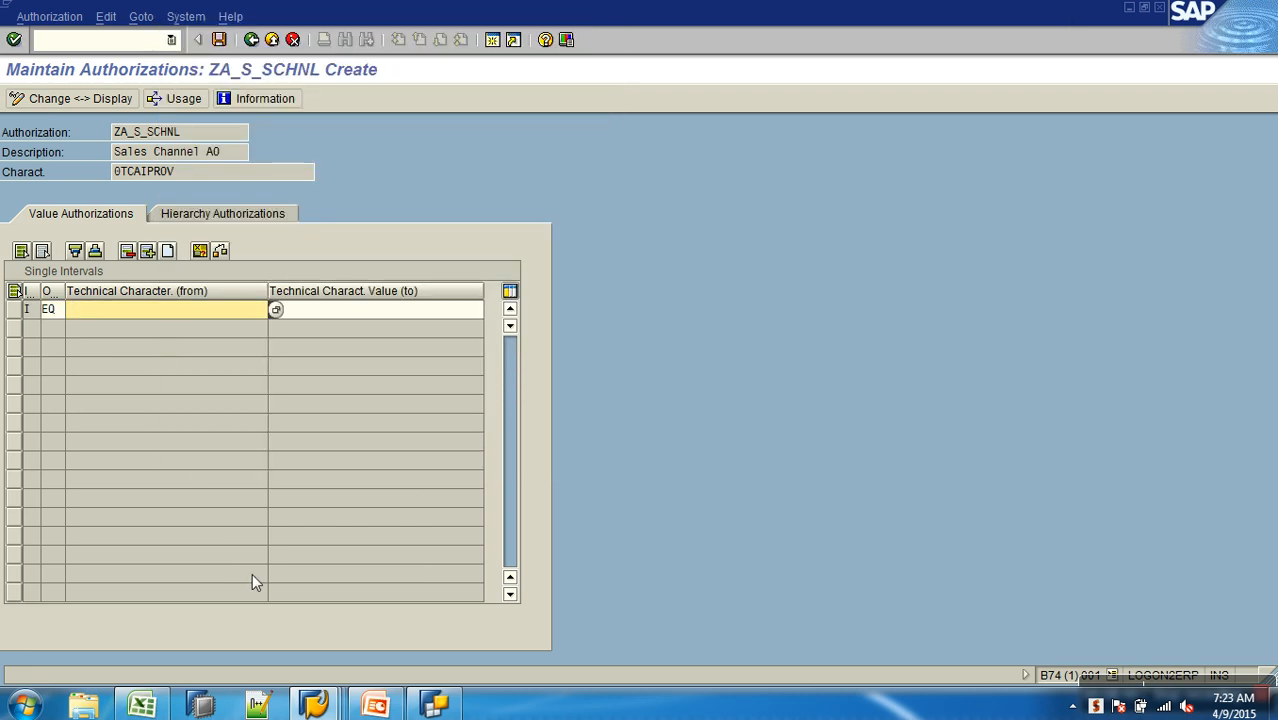
- Copy the InfoProvider name AWCSALES from the Excel notes into the 0TCAIPROV interval's from value, then save and return to the authorization structure
click(141, 706)
click(808, 360)
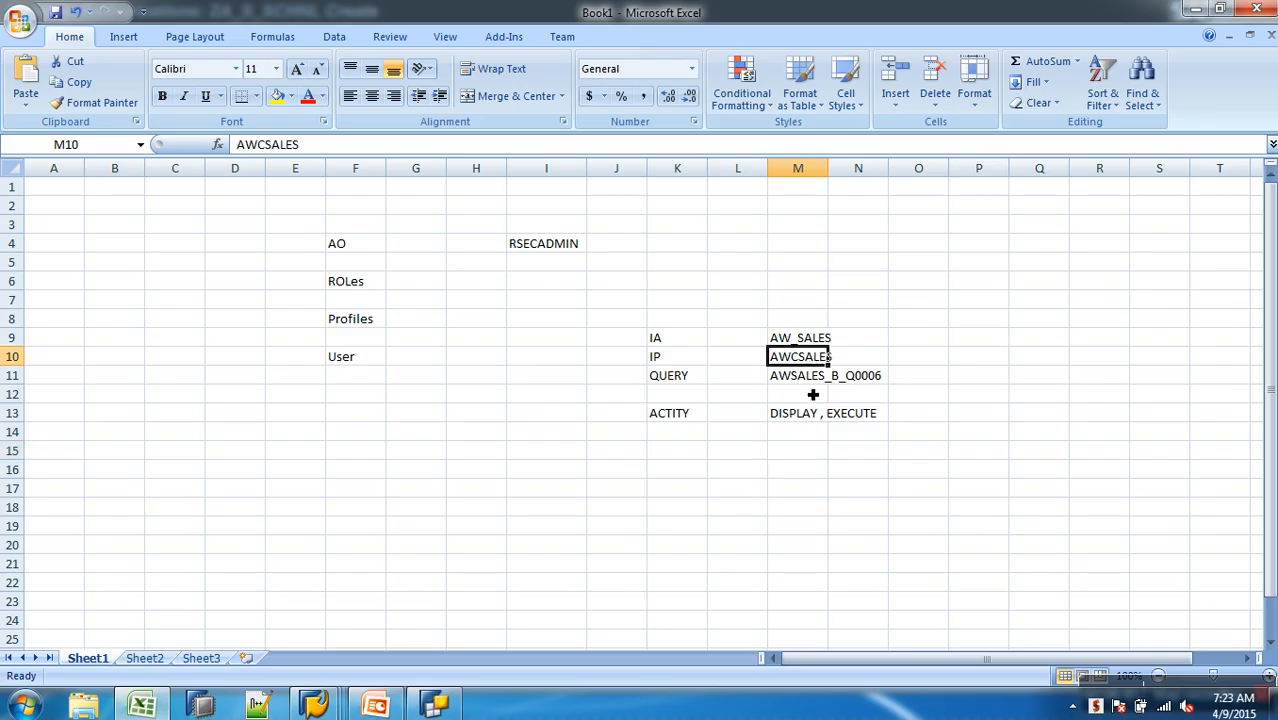
key(ctrl+c)
key(alt+Tab)
key(ctrl+v)
click(219, 40)
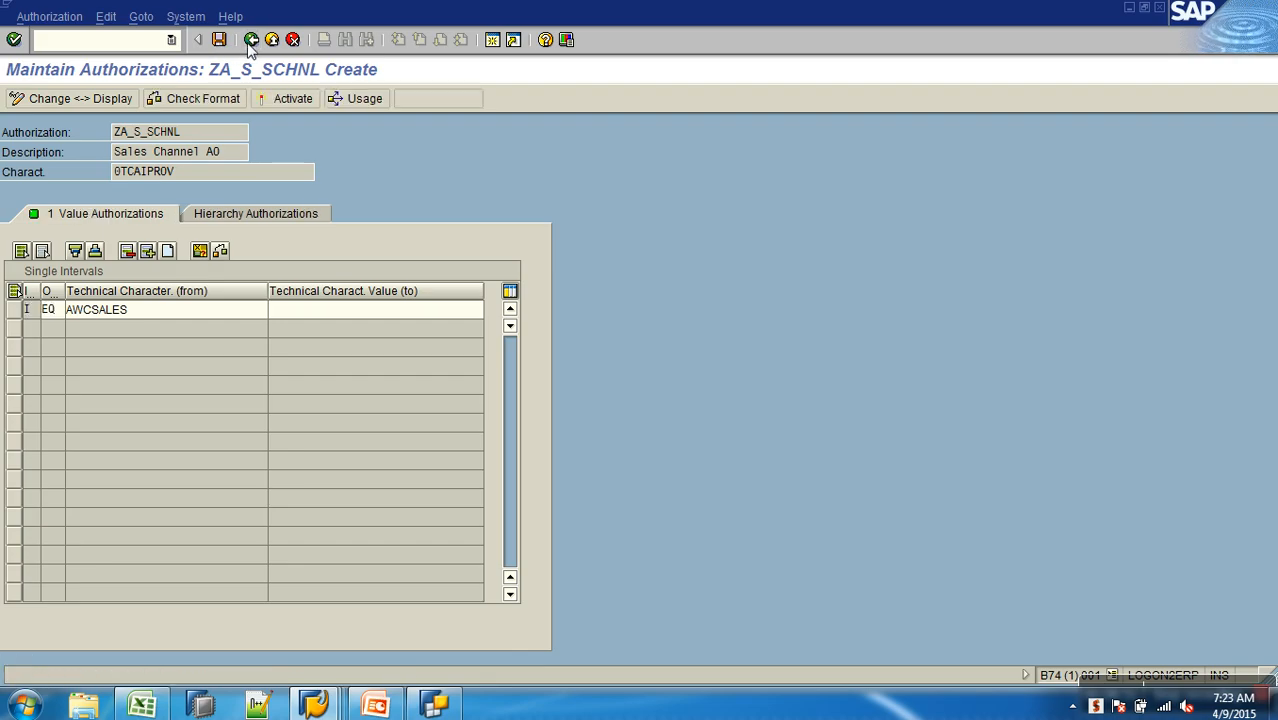
click(251, 40)
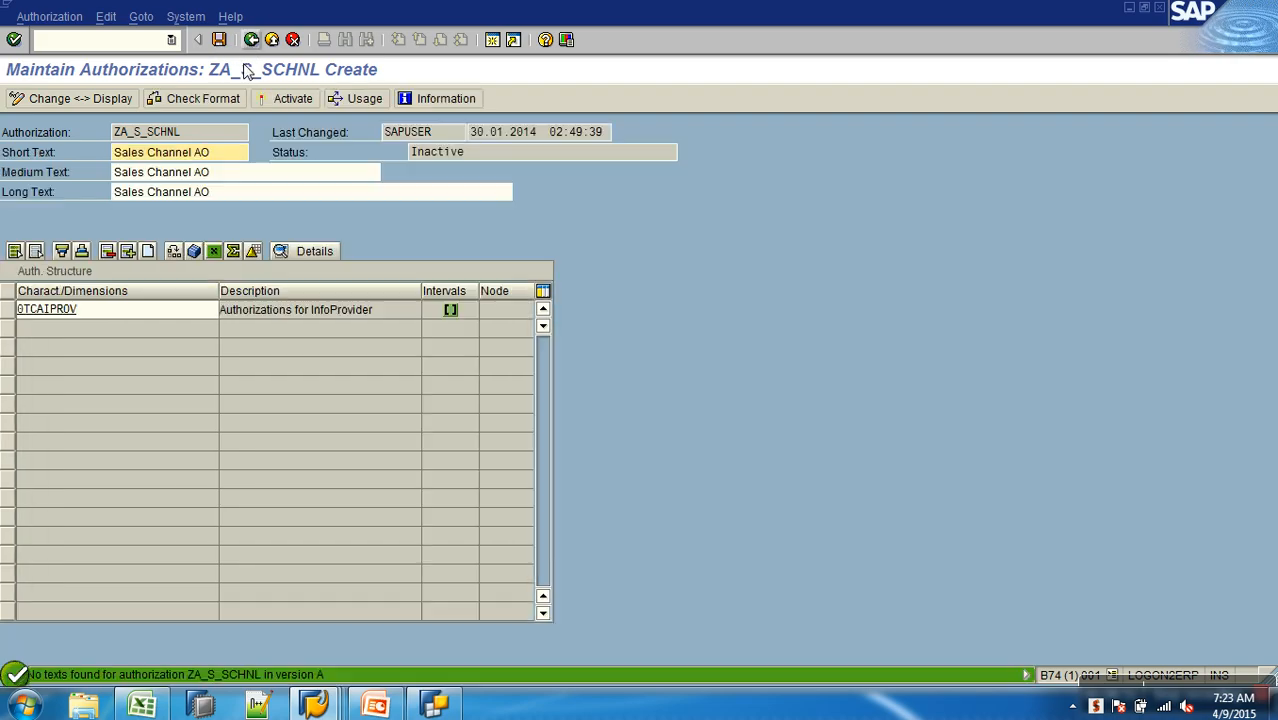
- Add the characteristic 0TCAVALID as a new row in the authorization structure of ZA_S_SCHNL
click(148, 251)
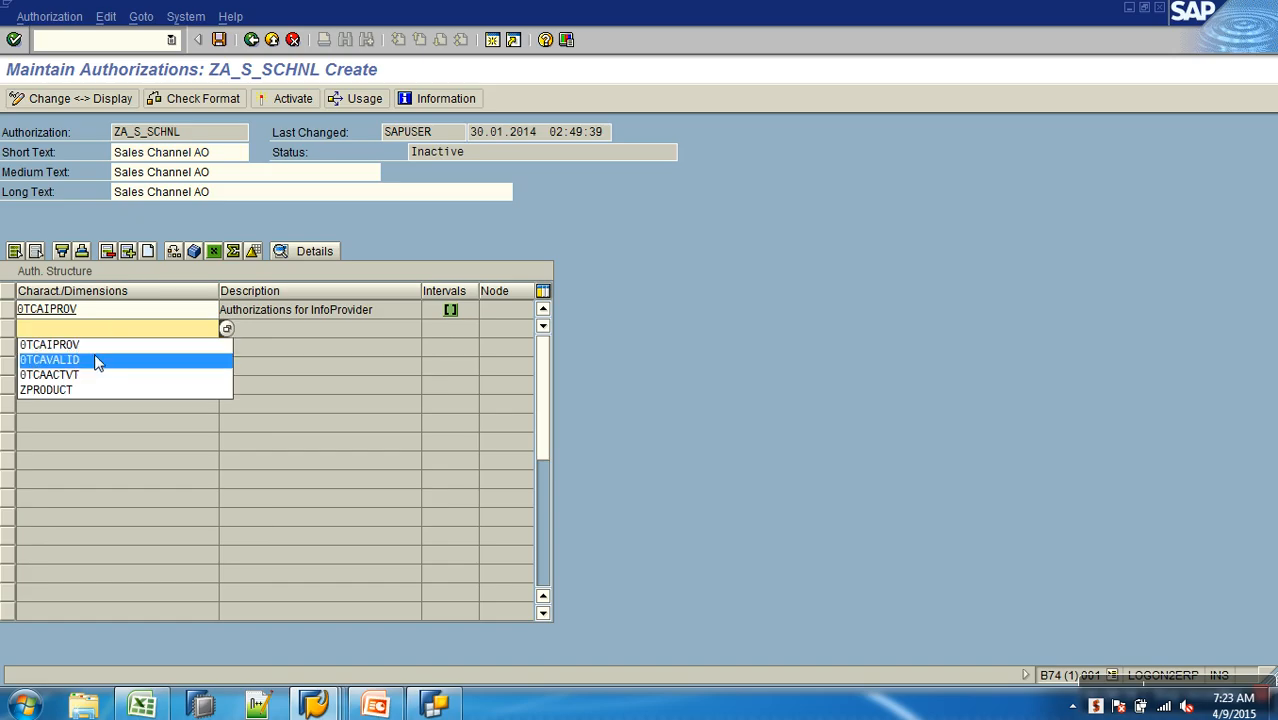
click(84, 358)
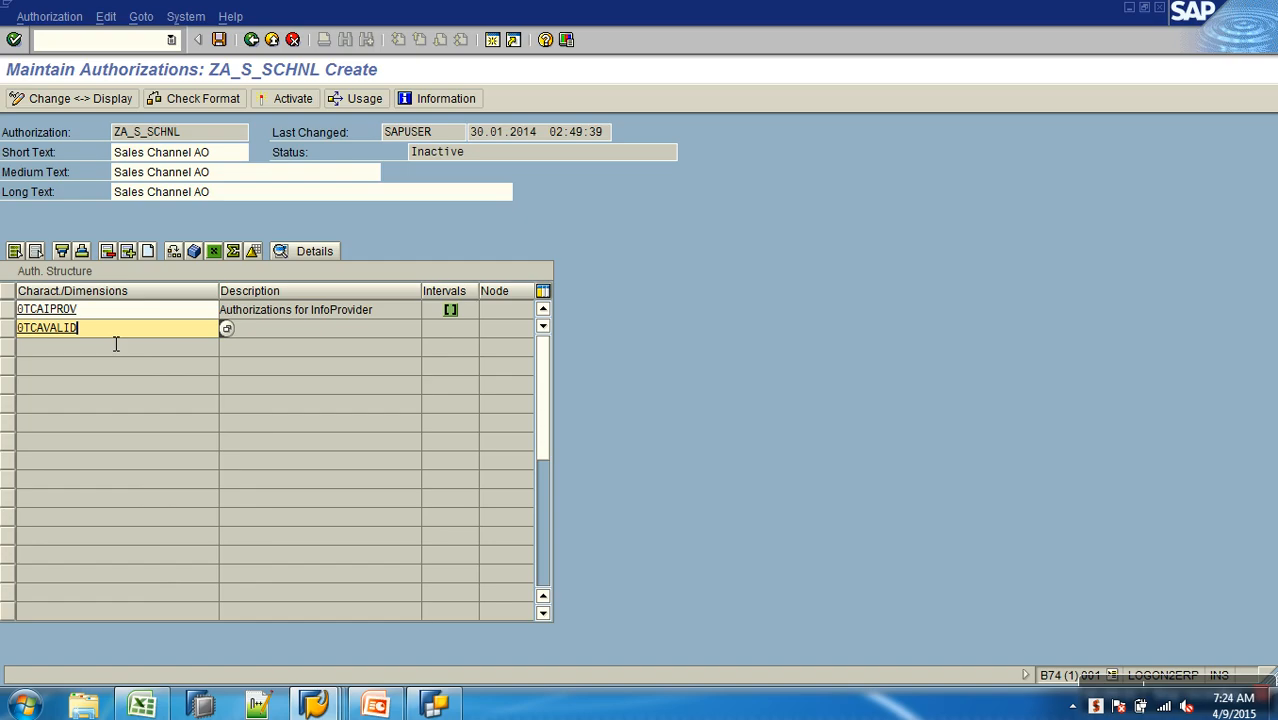
key(Return)
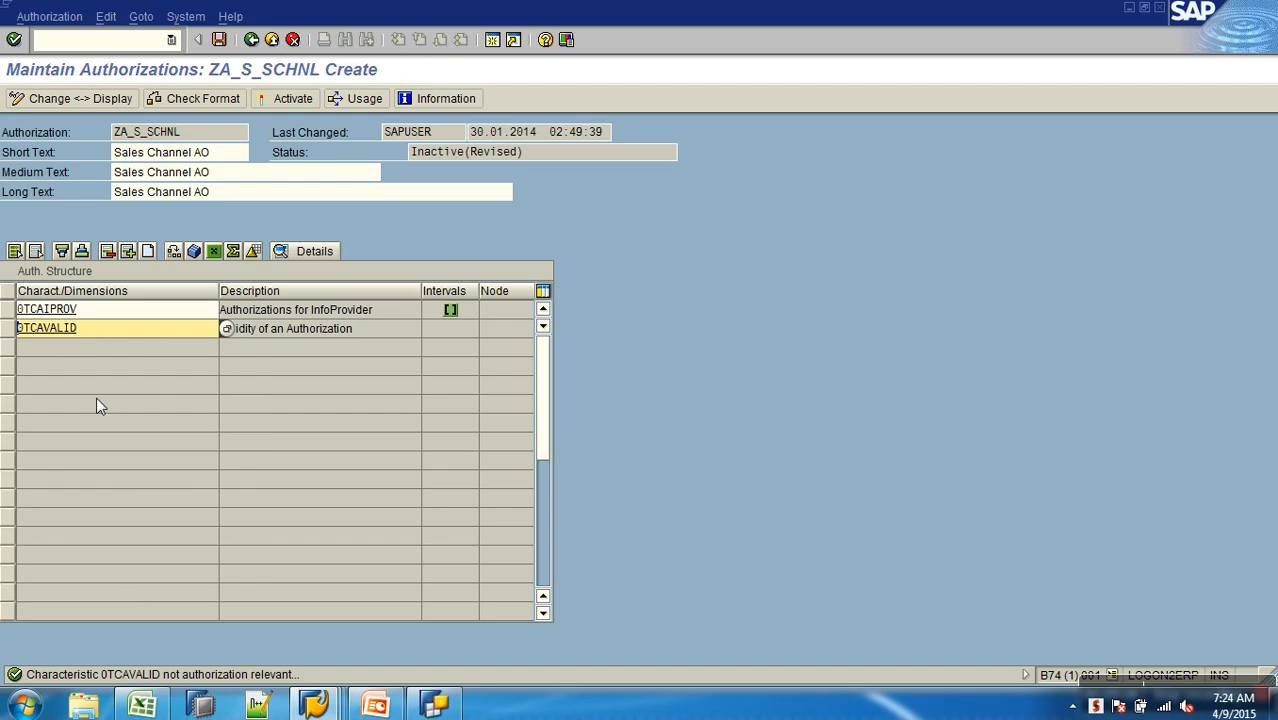
- Copy the name 0TCAVALID and enter it as the InfoObject in the other session's InfoObject maintenance
drag(105, 332, 17, 328)
click(17, 328)
key(alt+Tab)
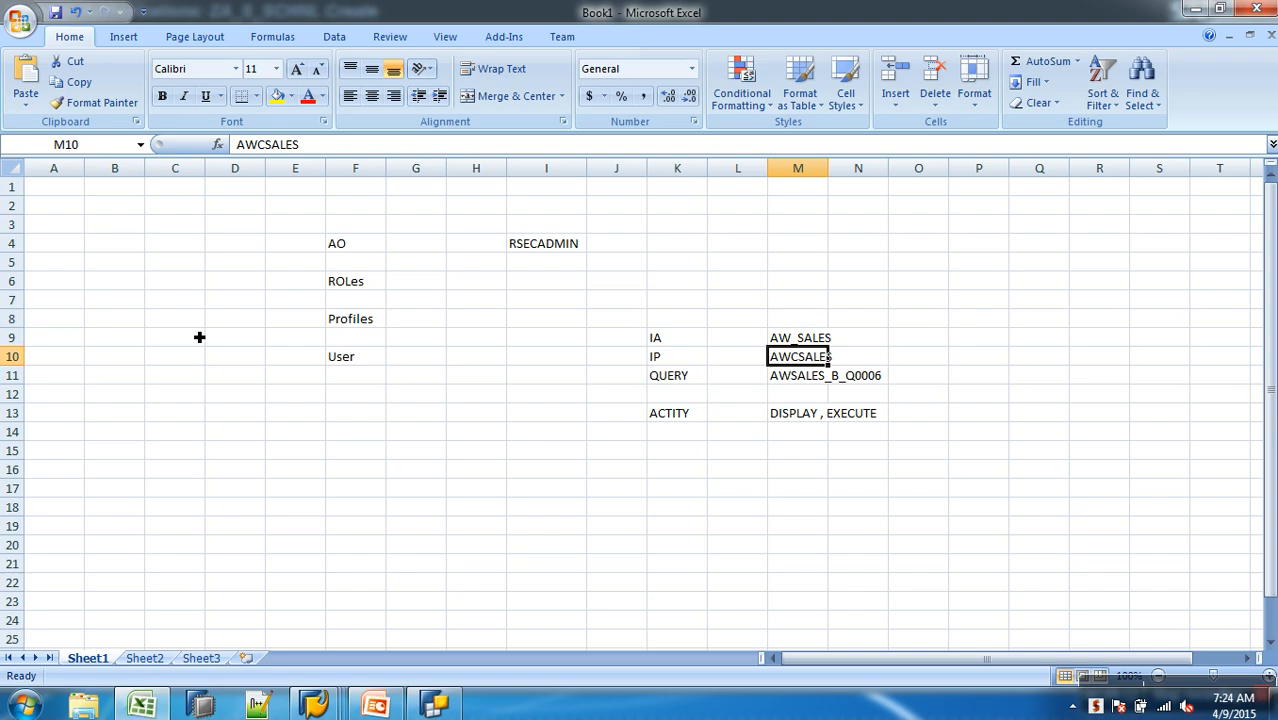
mouse_move(434, 703)
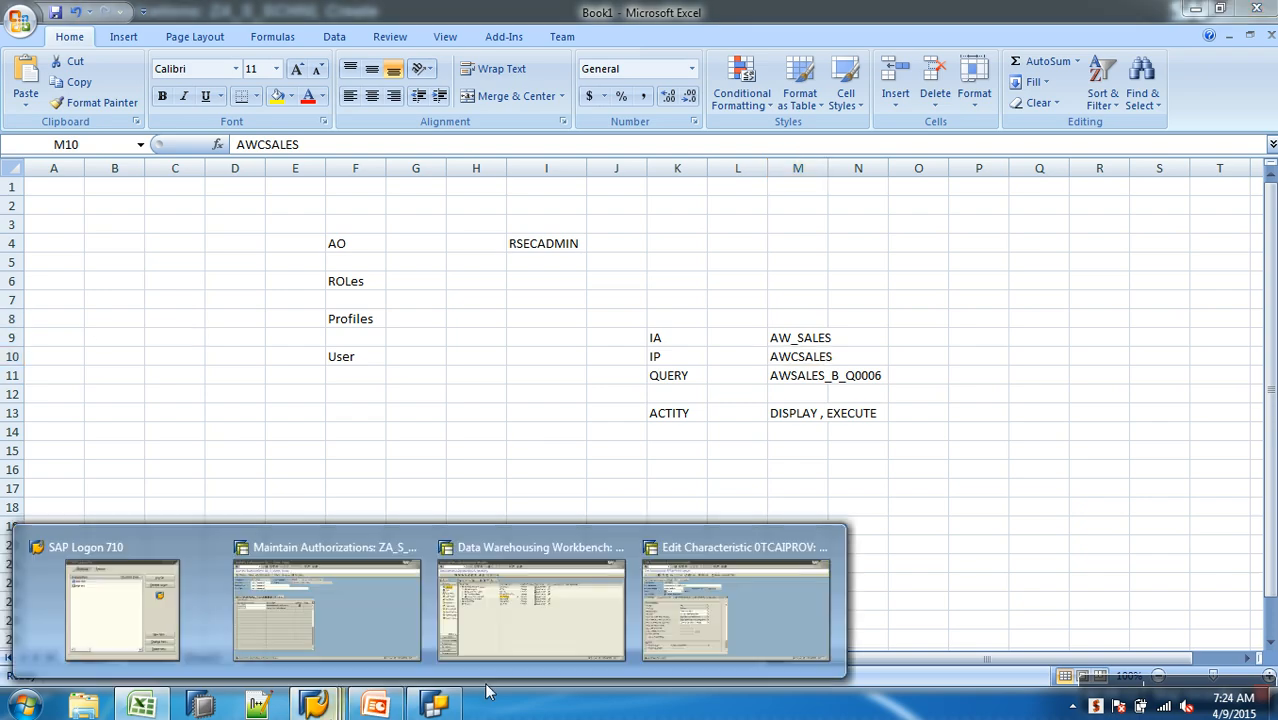
click(667, 618)
click(257, 41)
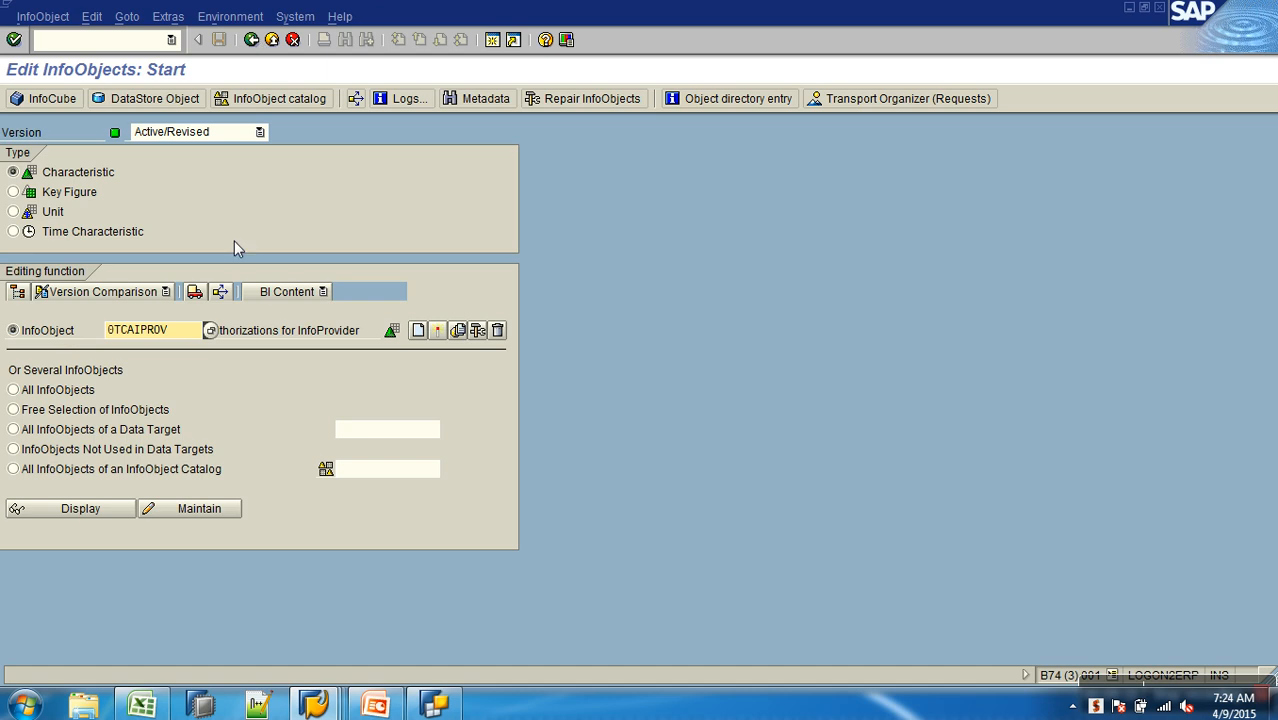
drag(190, 328, 86, 329)
key(ctrl+v)
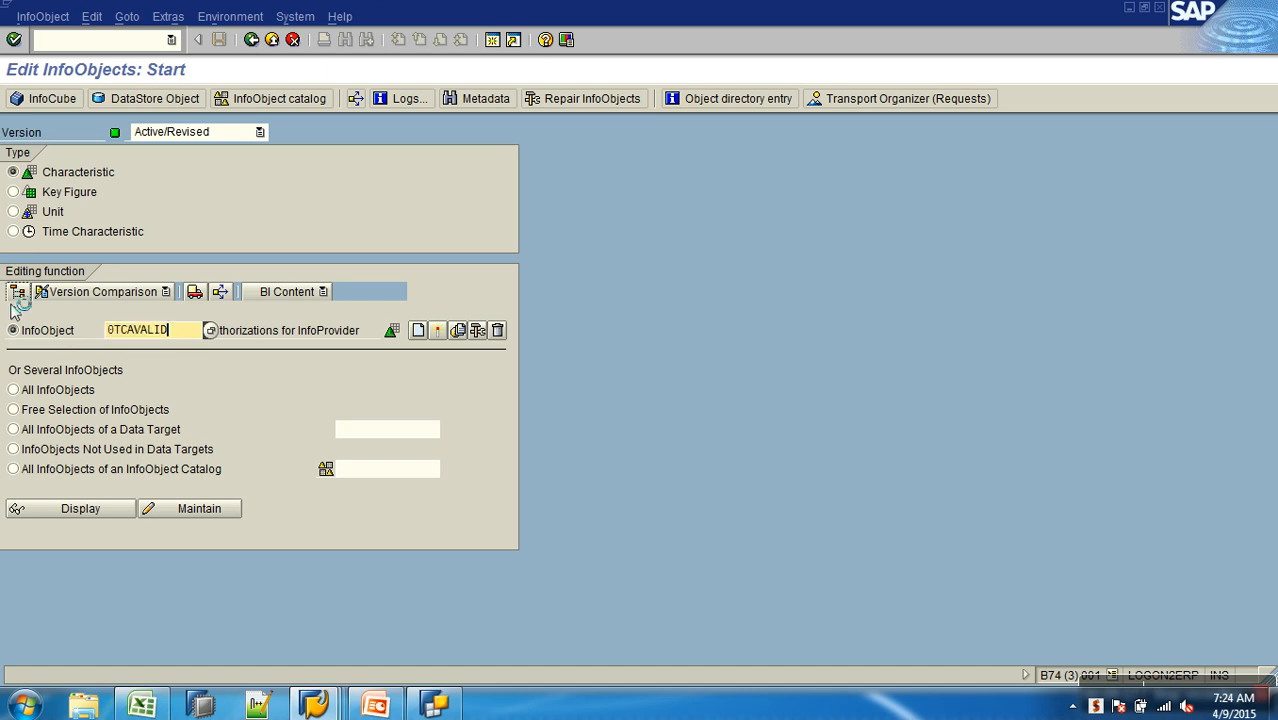
- Open 0TCAVALID for maintenance, mark it as authorization relevant in its Business Explorer settings and activate it
click(222, 508)
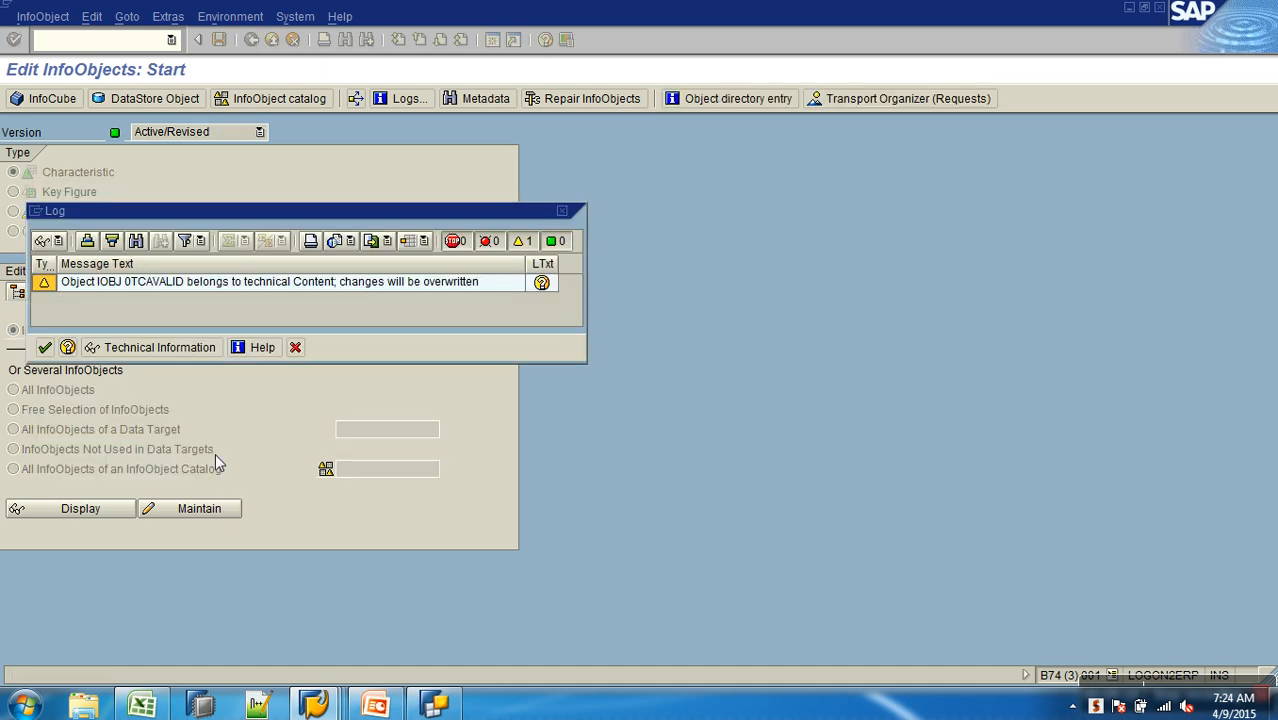
click(45, 347)
click(98, 533)
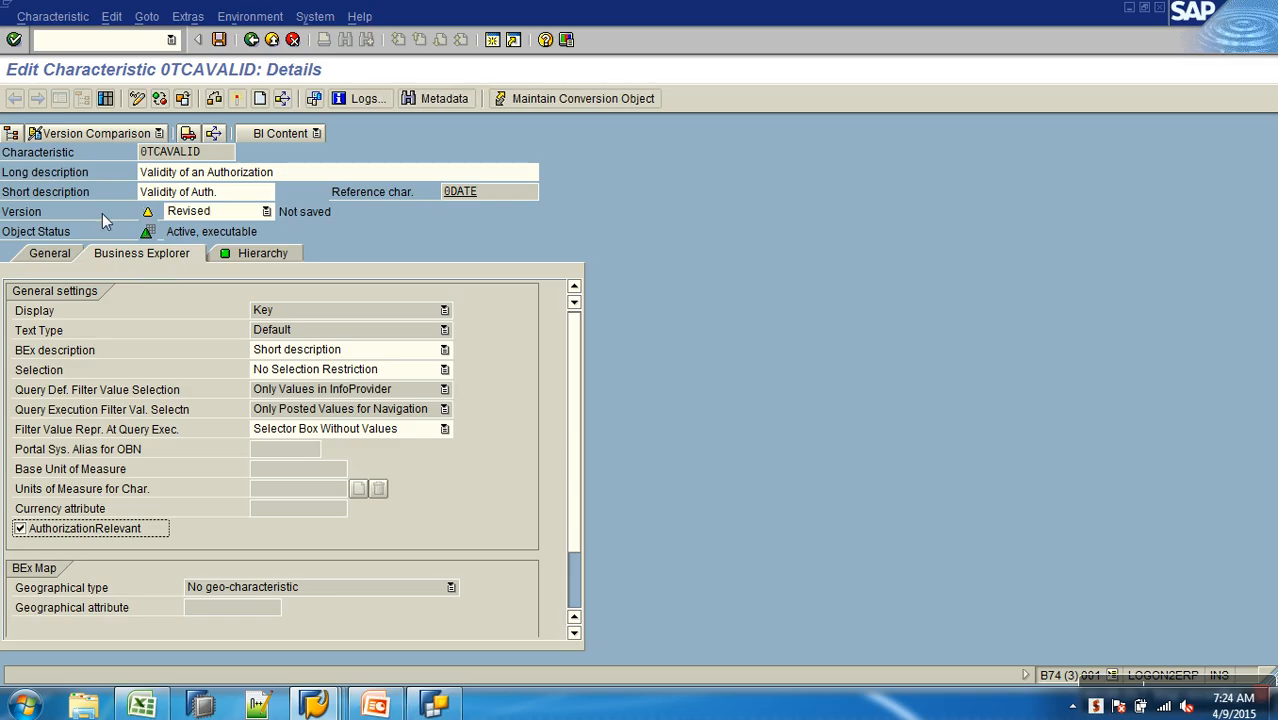
click(237, 99)
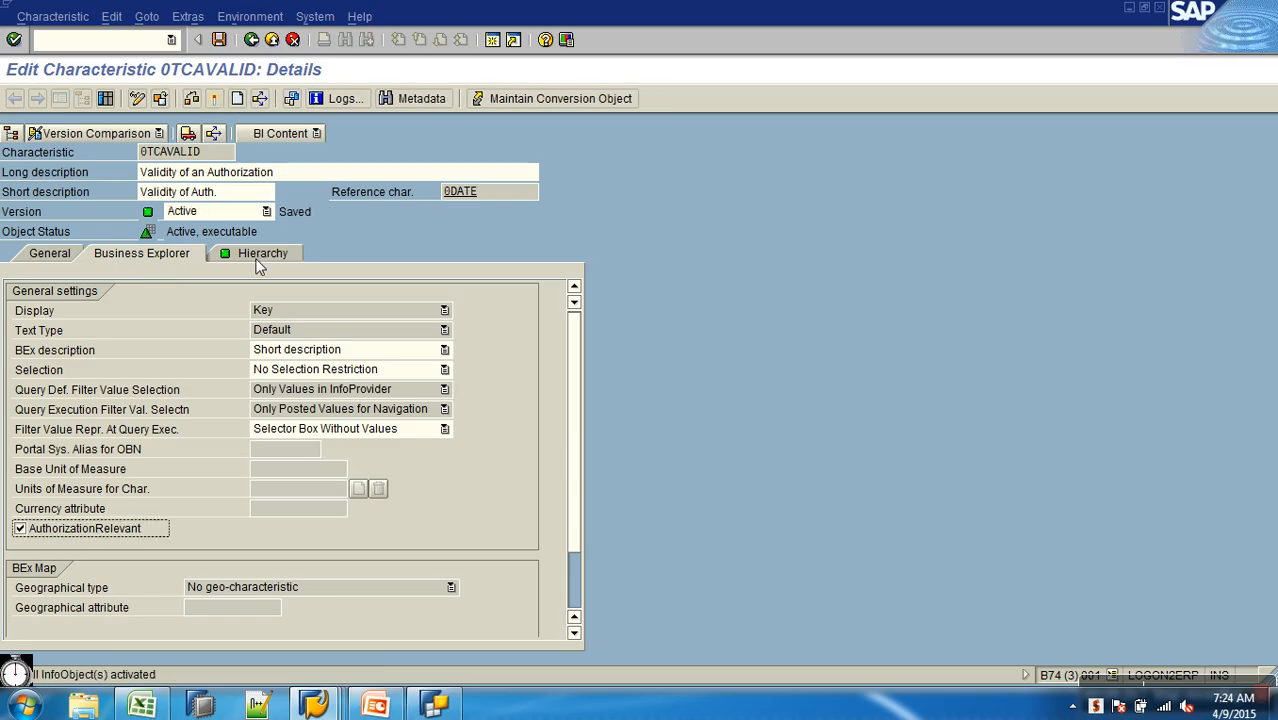
- Open the value authorizations of 0TCAVALID in ZA_S_SCHNL and define an including interval row with operator BT
key(alt+Tab)
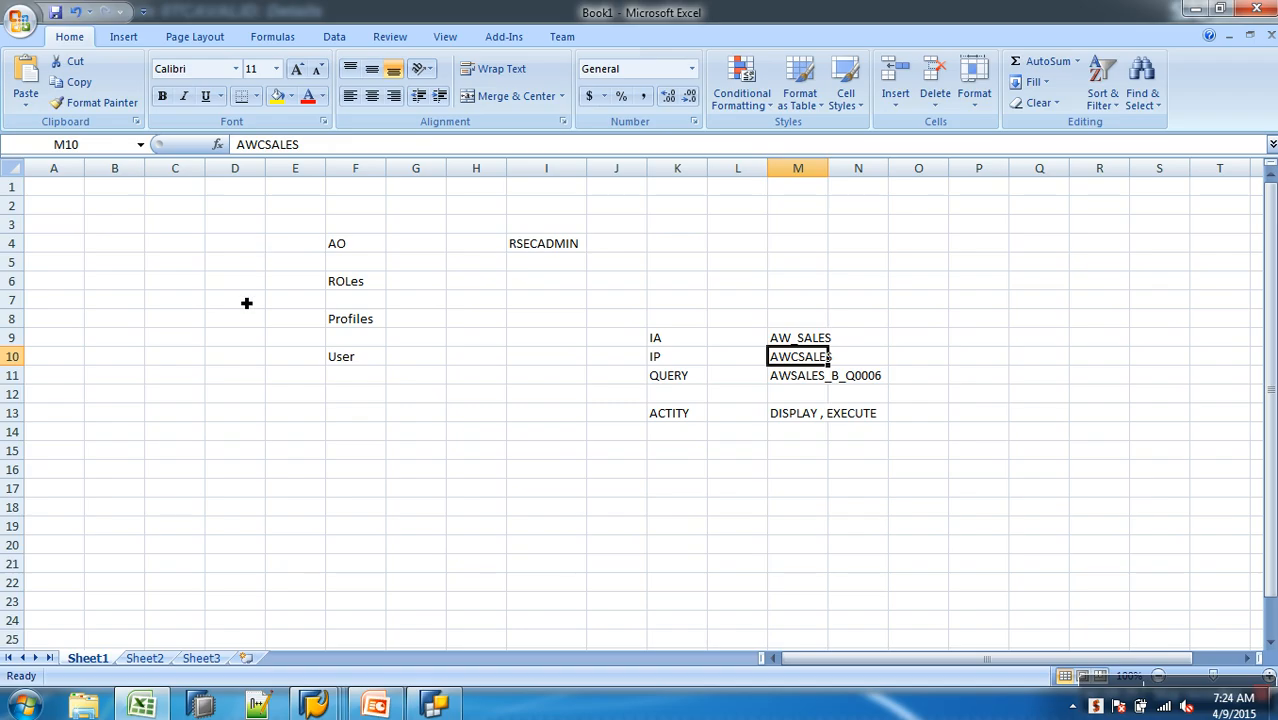
mouse_move(310, 706)
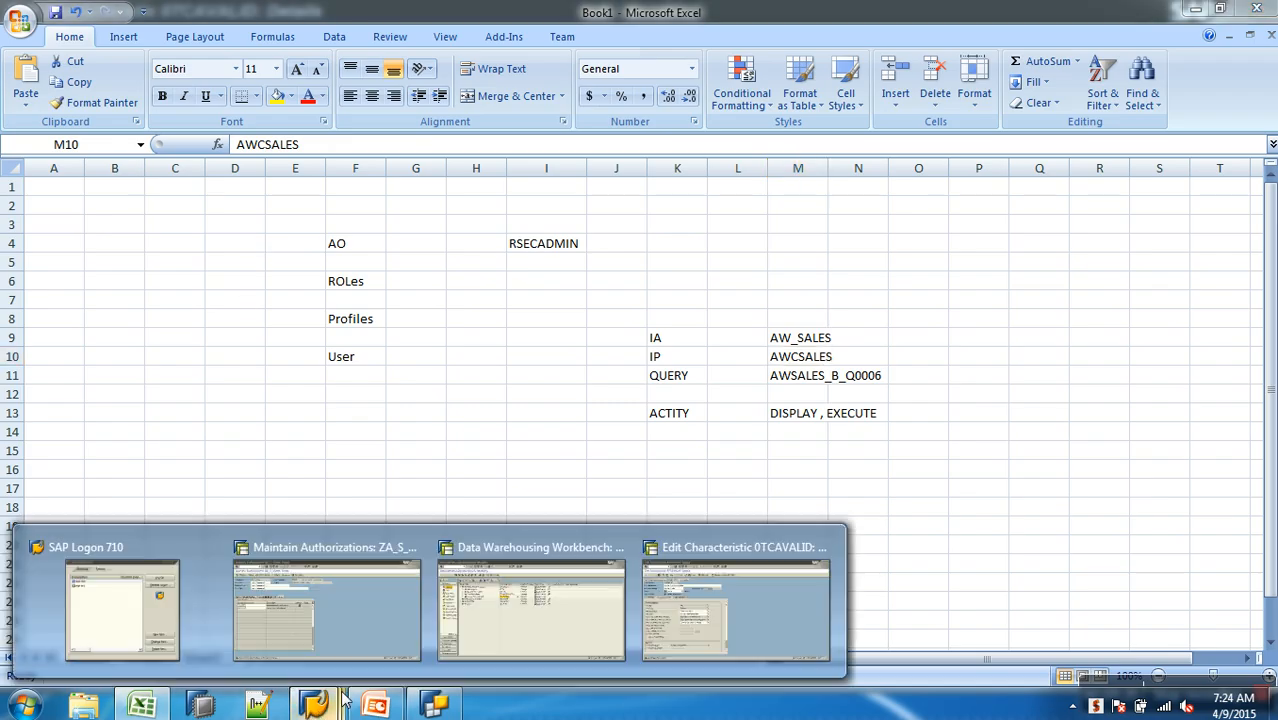
click(361, 619)
key(Return)
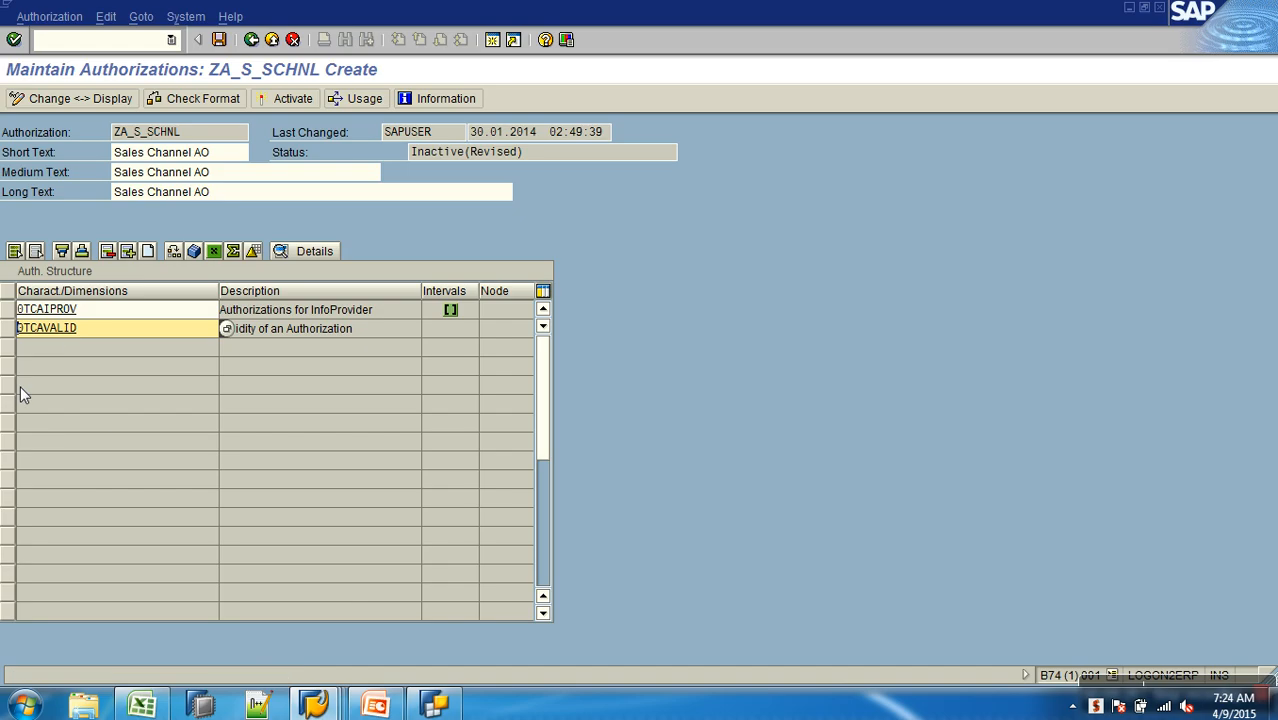
double_click(68, 334)
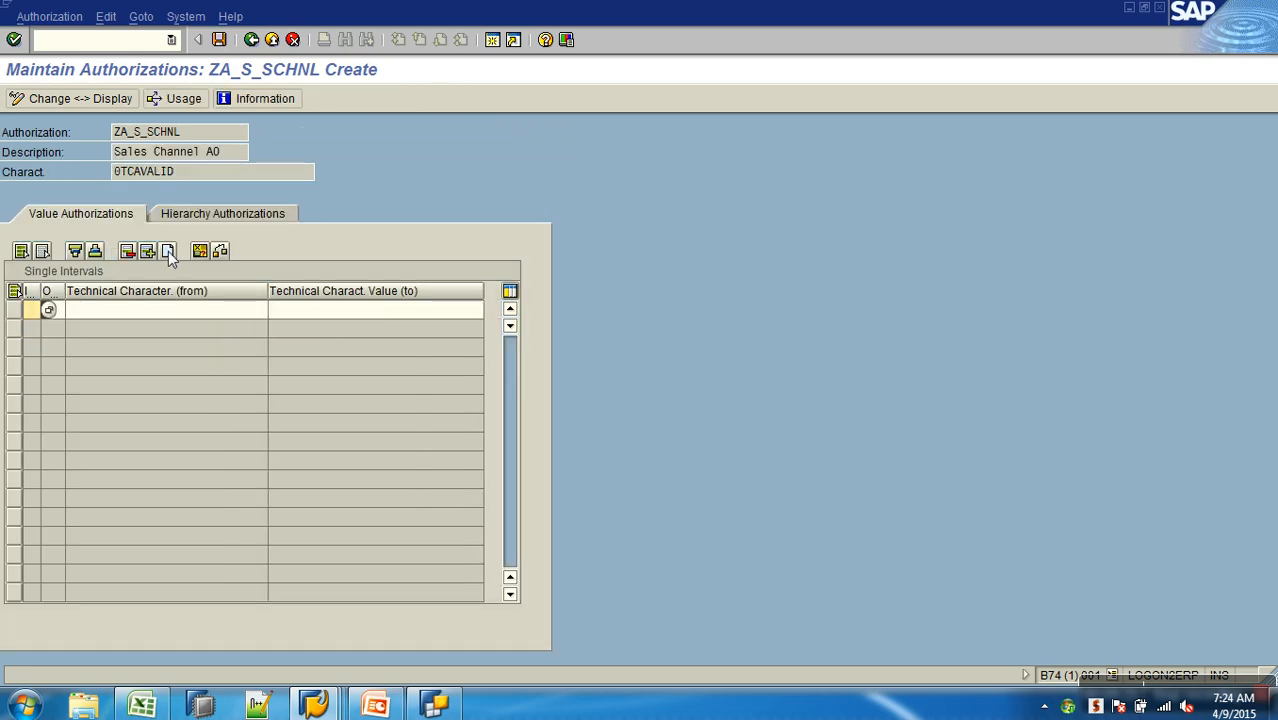
click(50, 311)
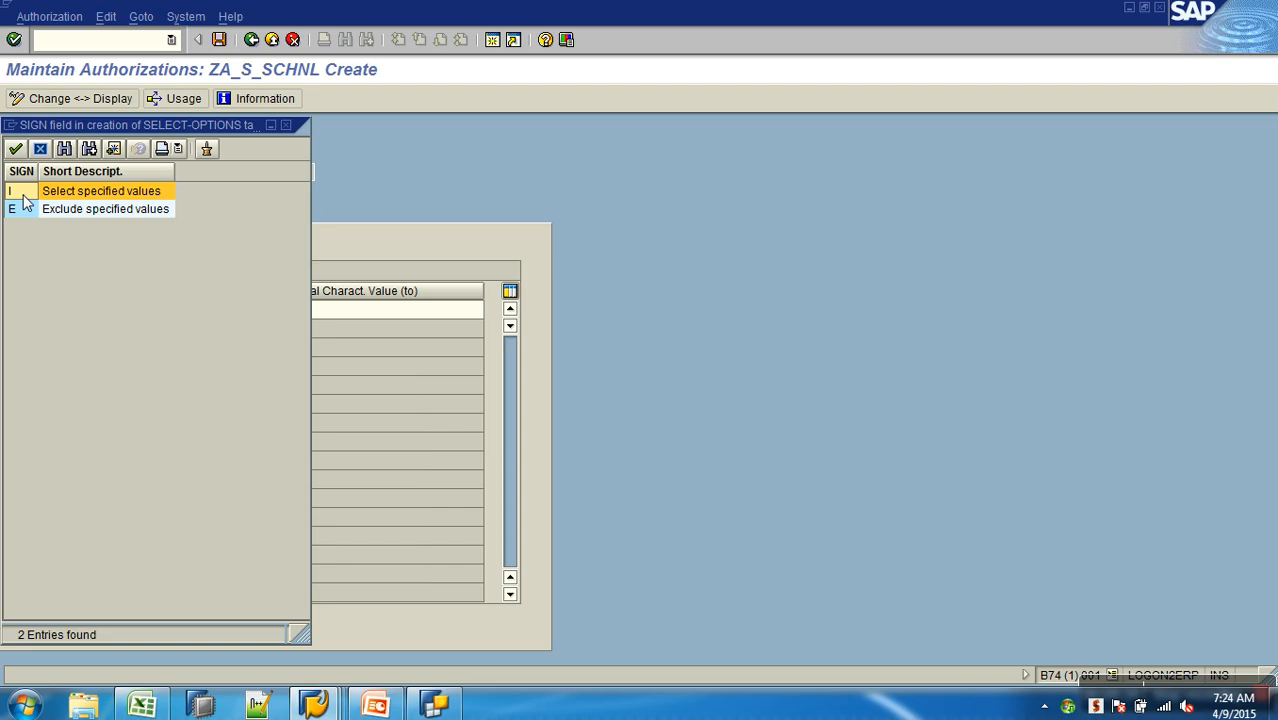
double_click(18, 190)
click(62, 310)
click(74, 313)
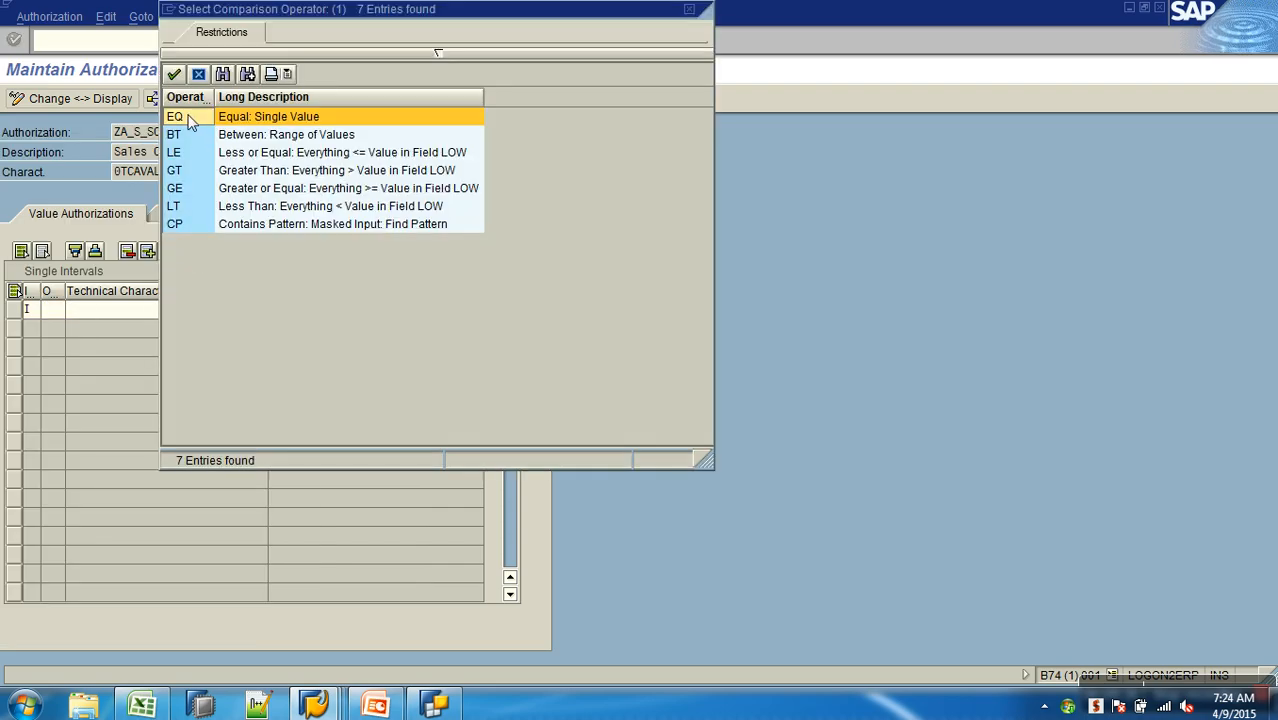
double_click(189, 134)
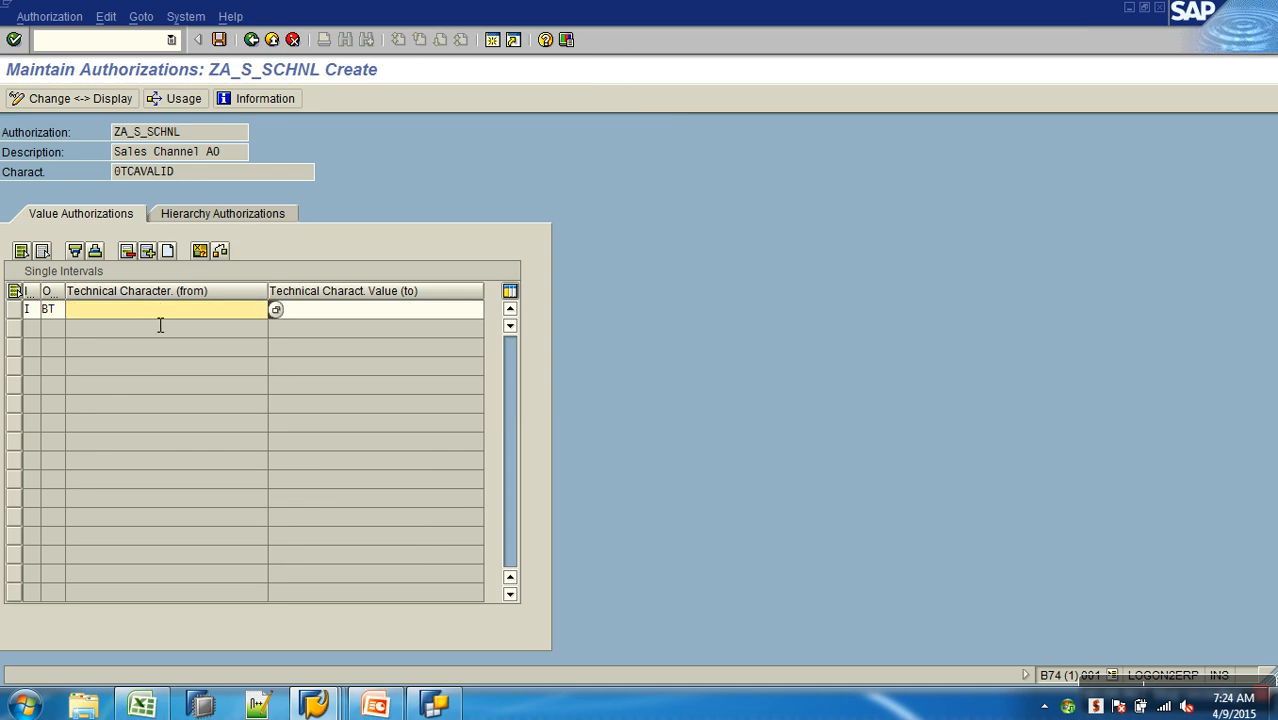
- Set the 0TCAVALID validity interval from 24.12.2000 to 30.01.2020, then save and return to the authorization structure
click(276, 310)
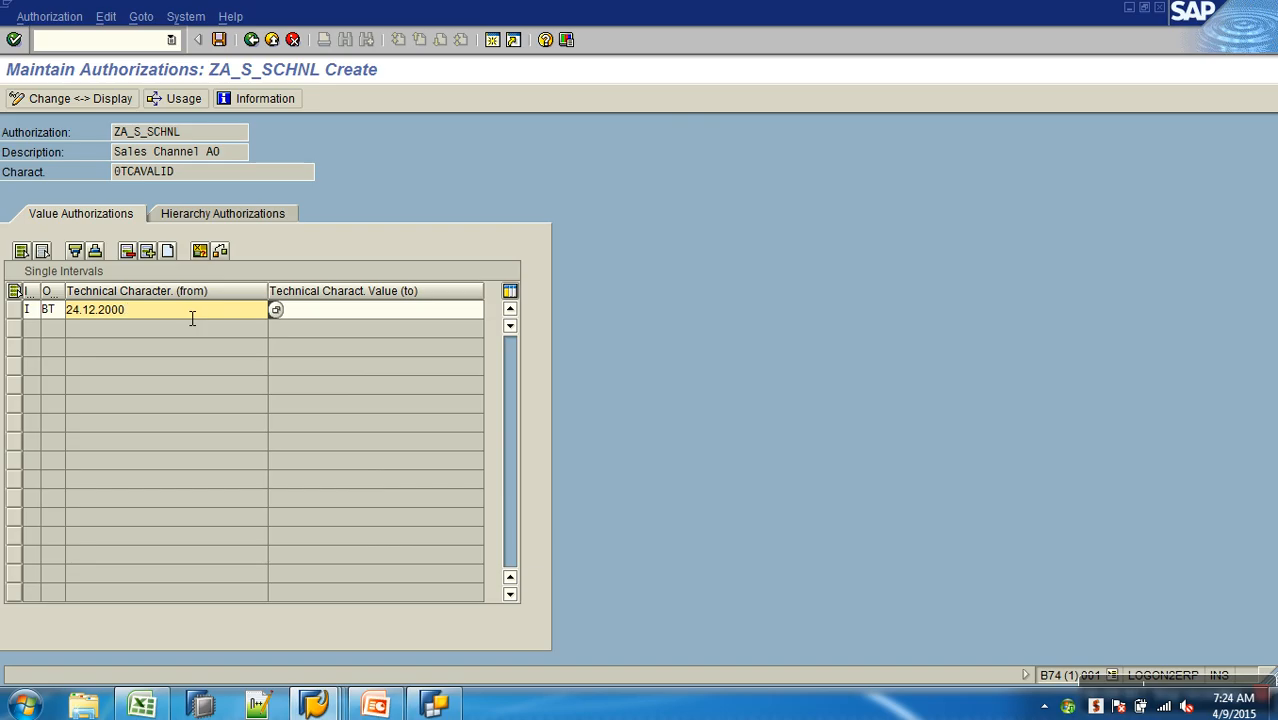
click(358, 316)
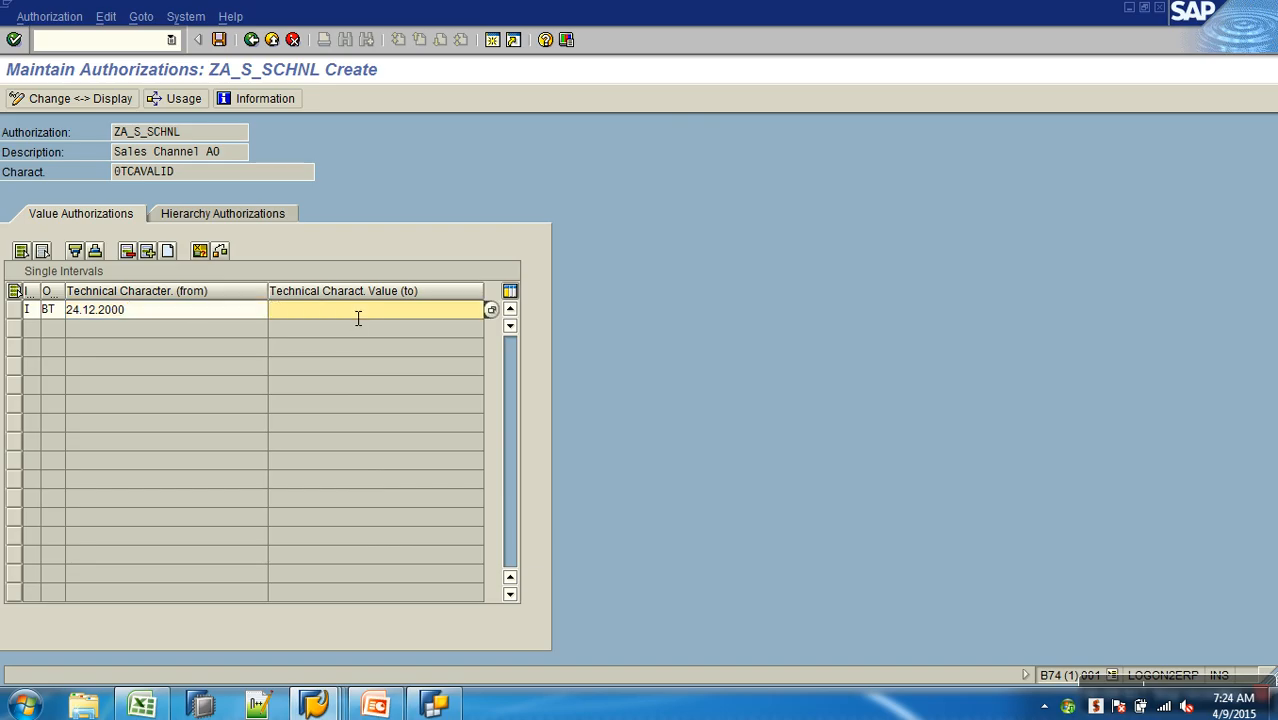
click(491, 311)
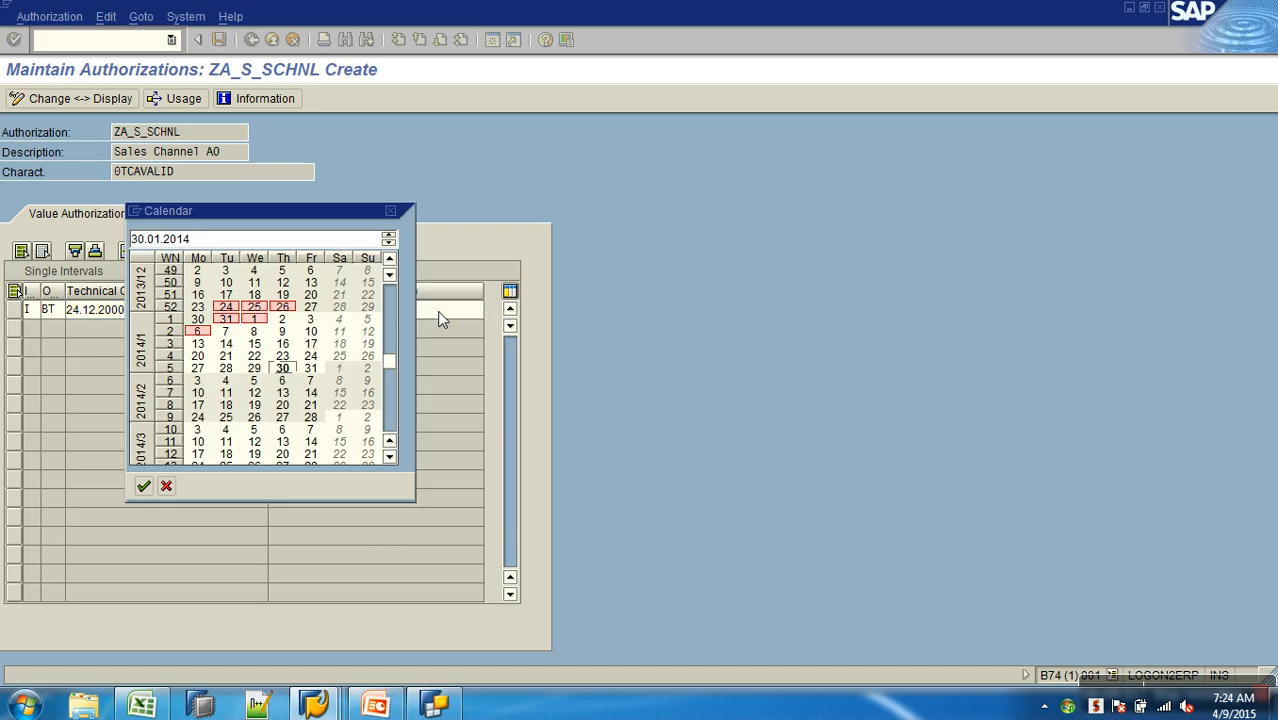
double_click(279, 375)
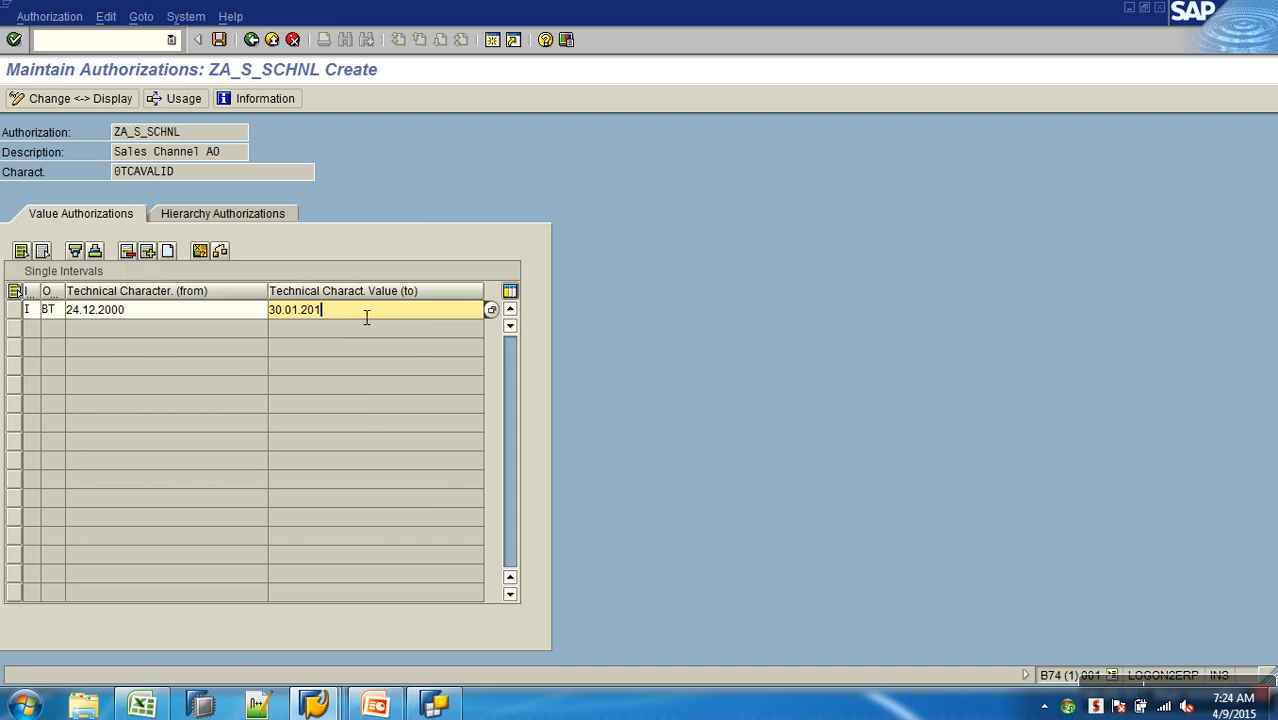
text(20)
click(219, 39)
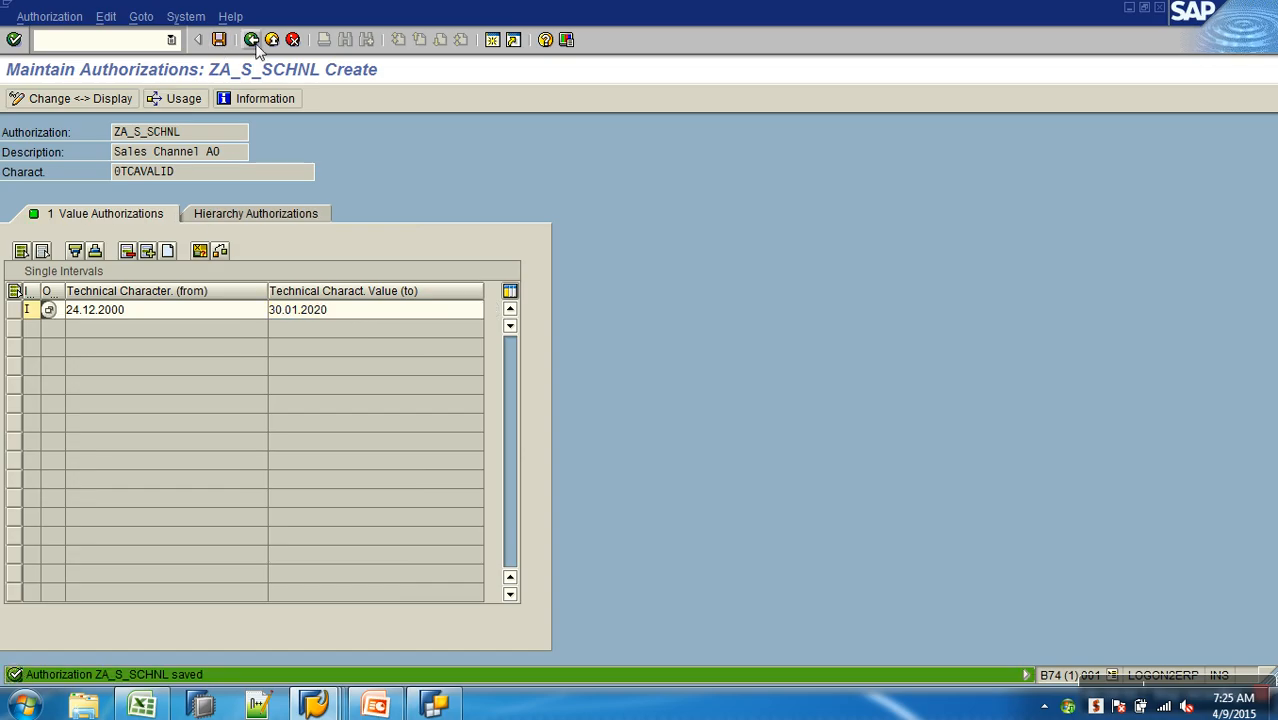
click(251, 40)
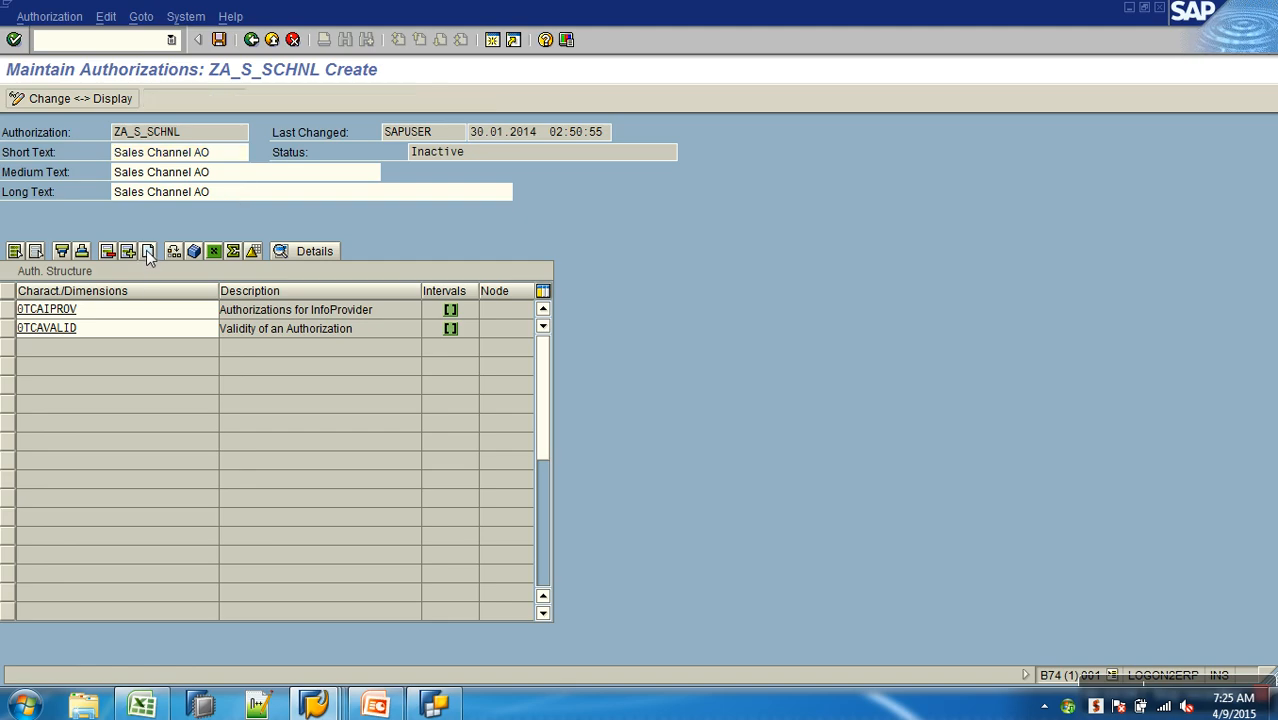
- Add the characteristic 0TCAACTVT as a third row in the authorization structure of ZA_S_SCHNL
click(117, 350)
click(117, 360)
click(117, 360)
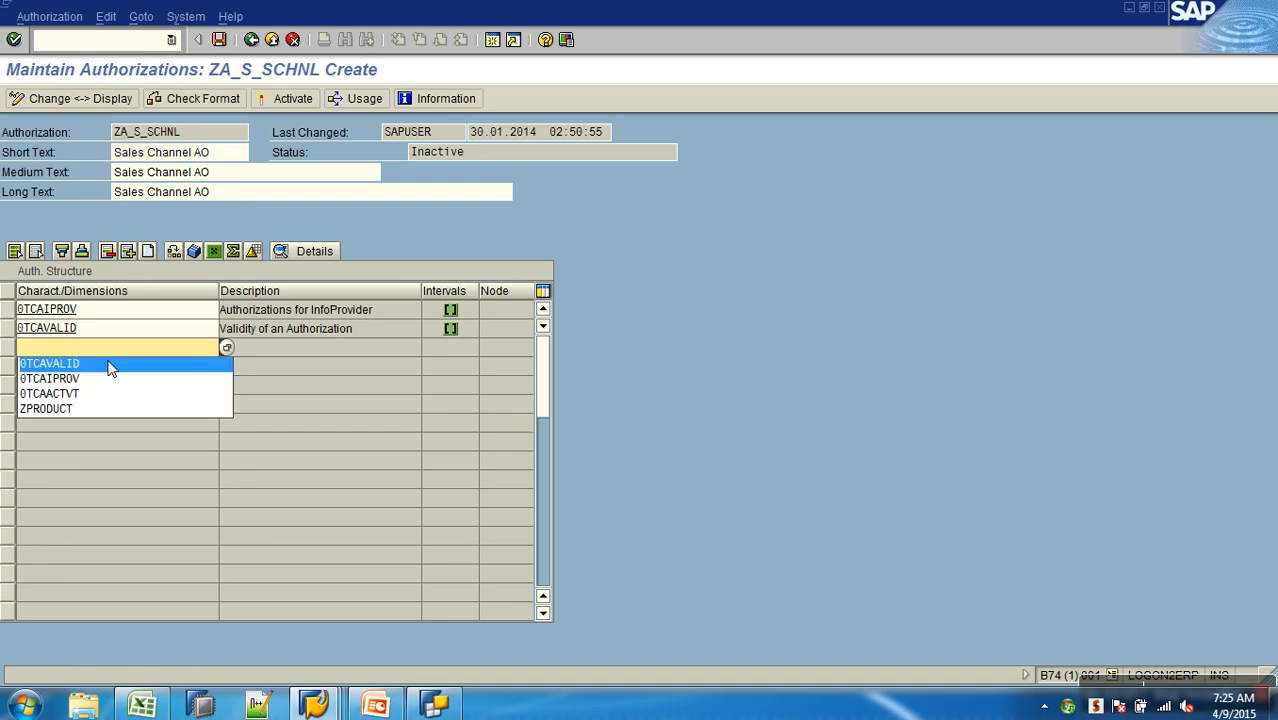
click(97, 394)
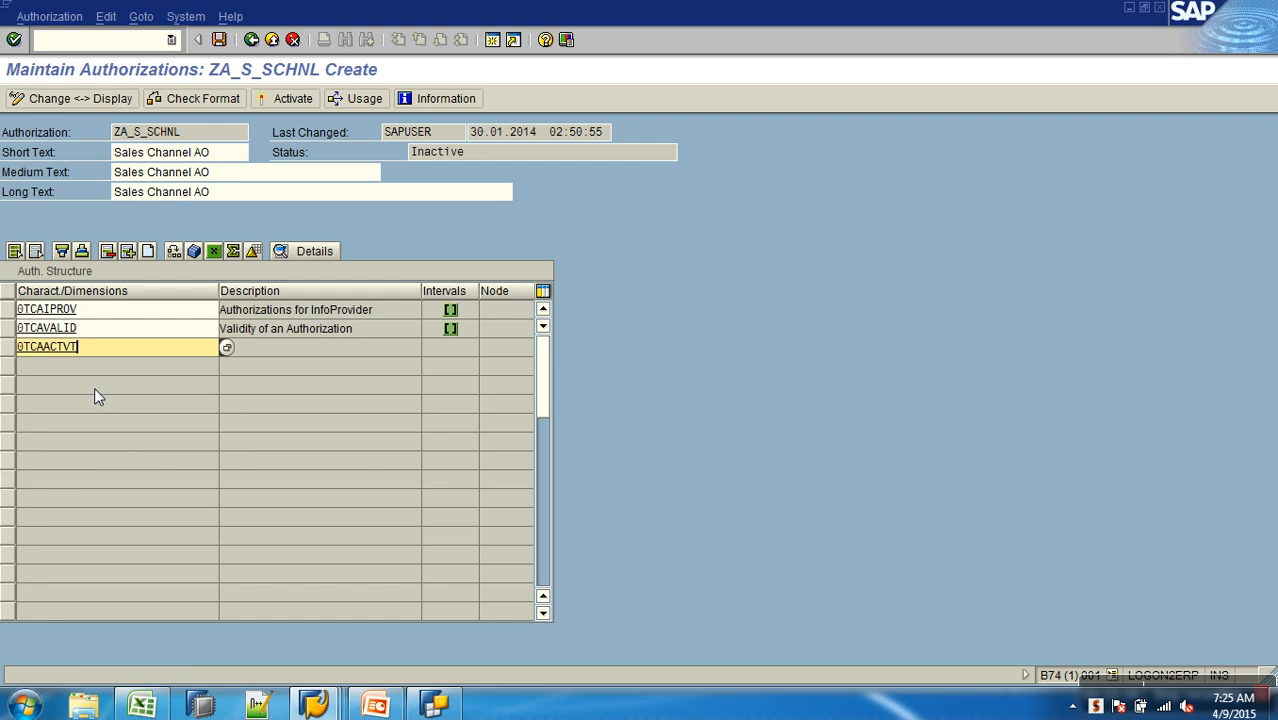
key(Return)
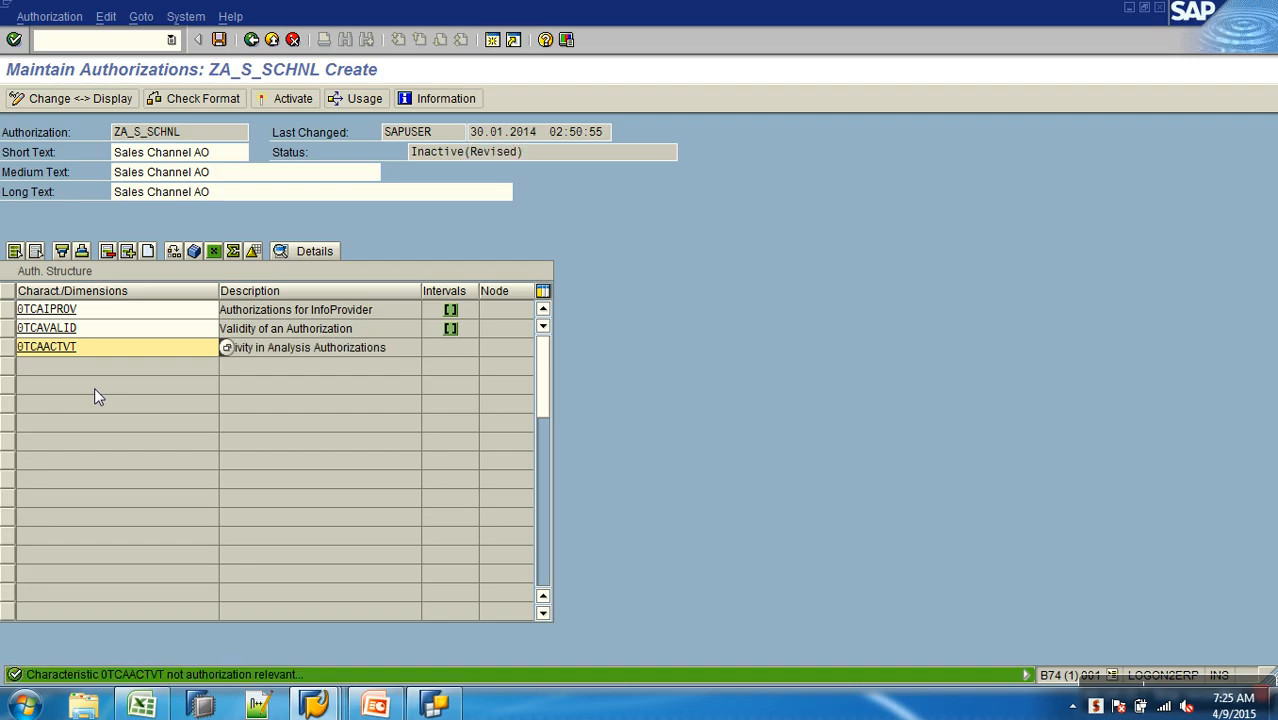
- Open the characteristic 0TCAACTVT for maintenance in the InfoObject editing session
drag(102, 348, 17, 347)
key(ctrl+c)
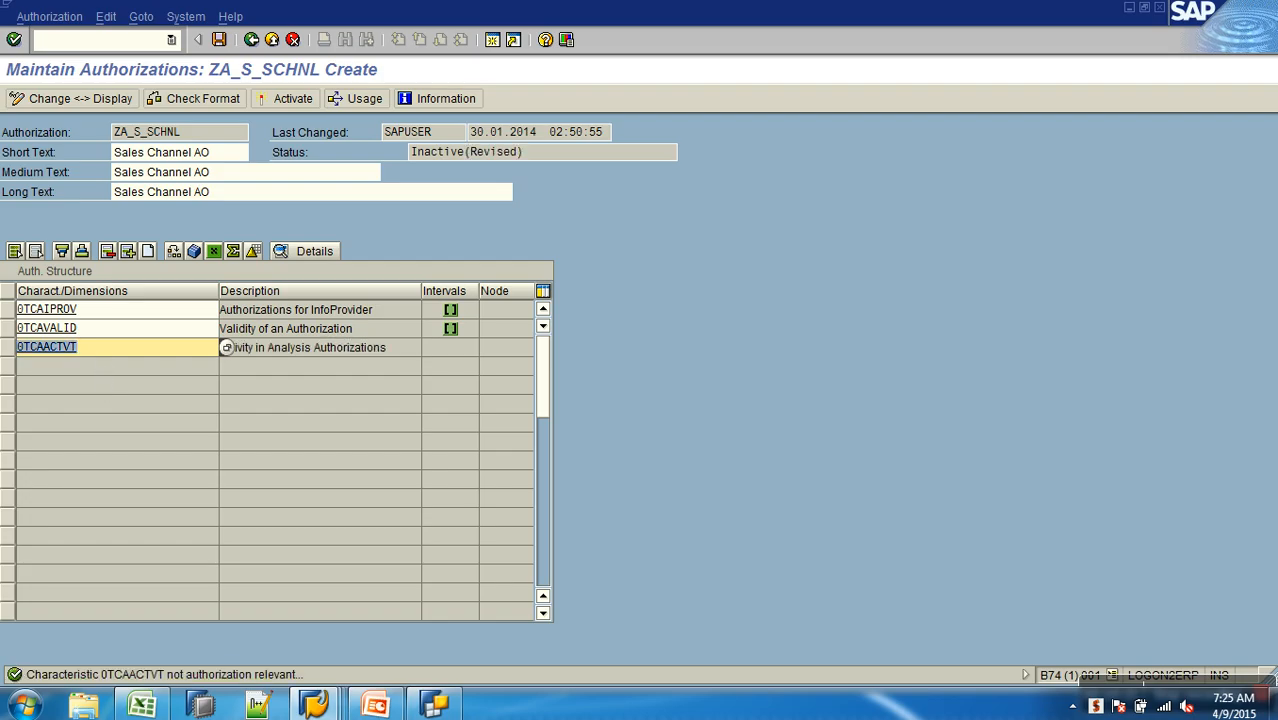
click(18, 347)
key(alt+Tab)
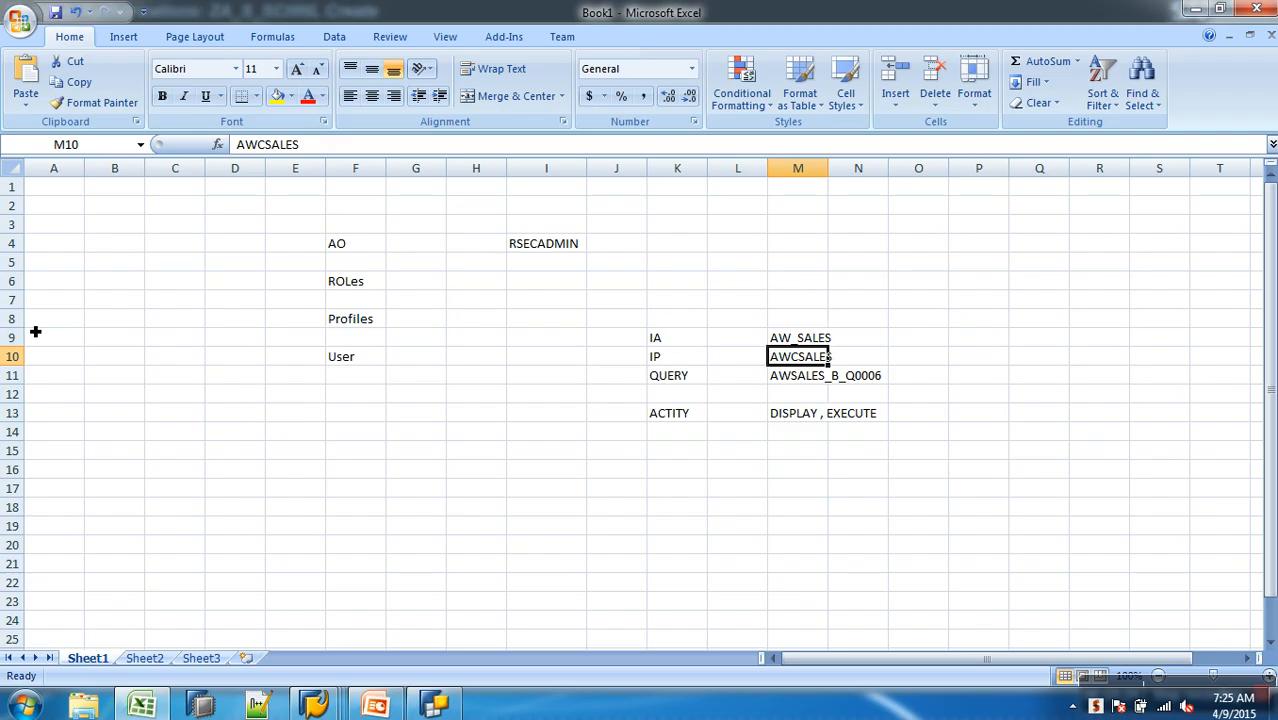
click(315, 705)
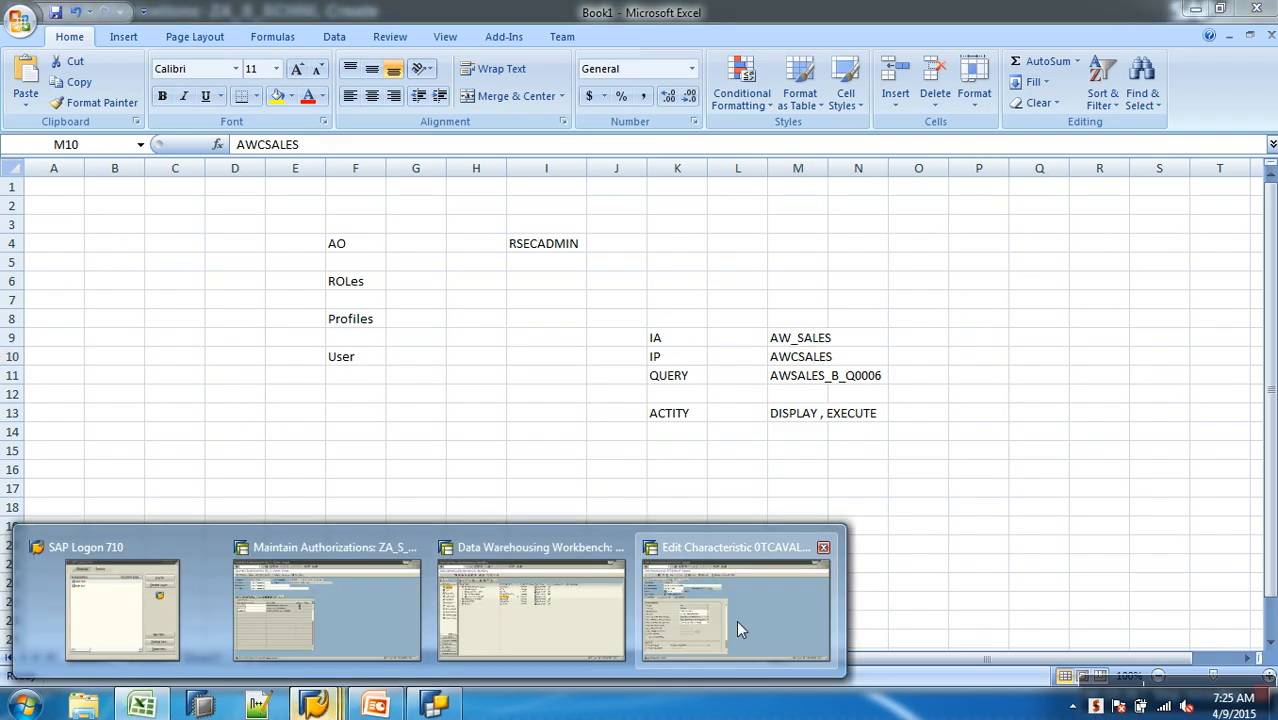
click(735, 621)
click(251, 39)
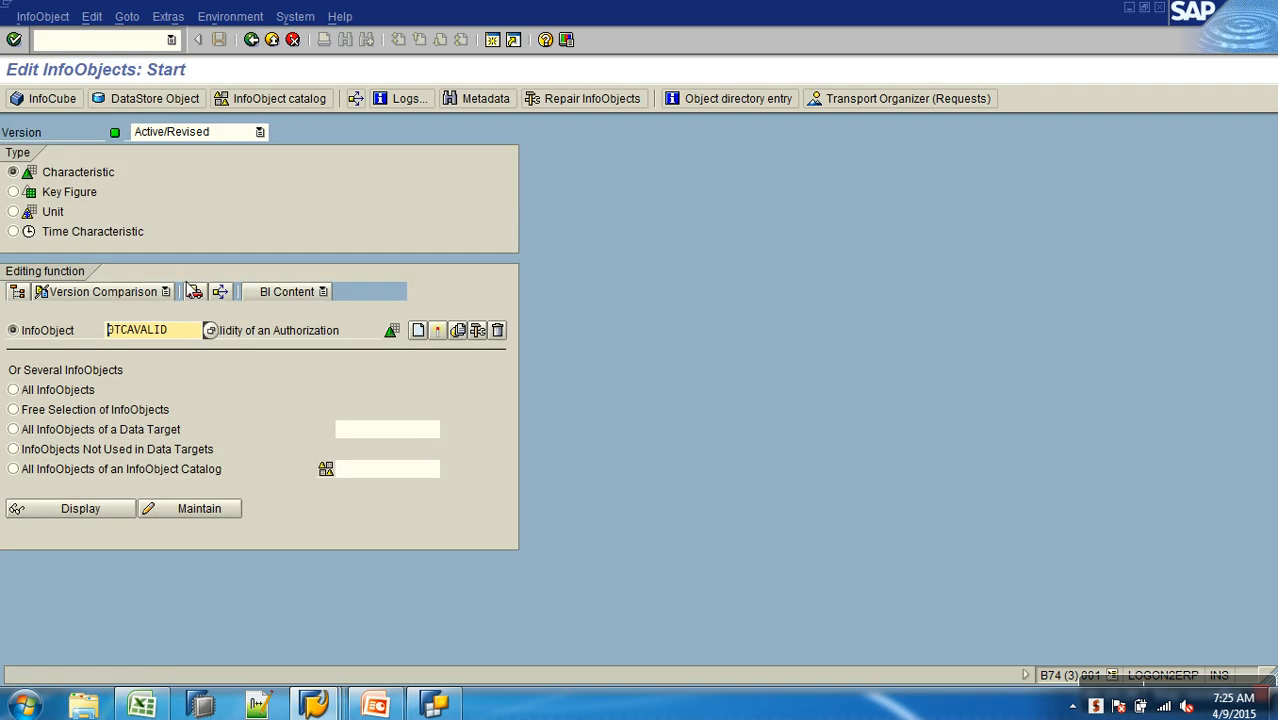
double_click(168, 329)
key(ctrl+v)
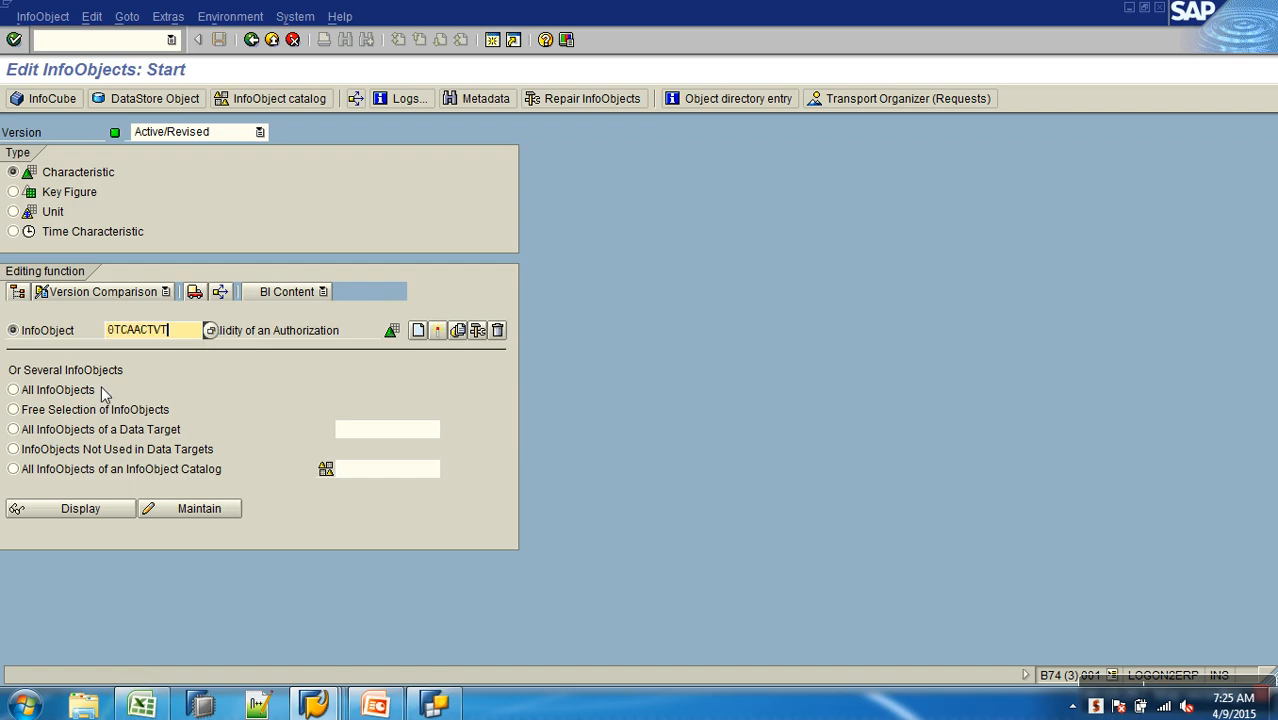
click(201, 509)
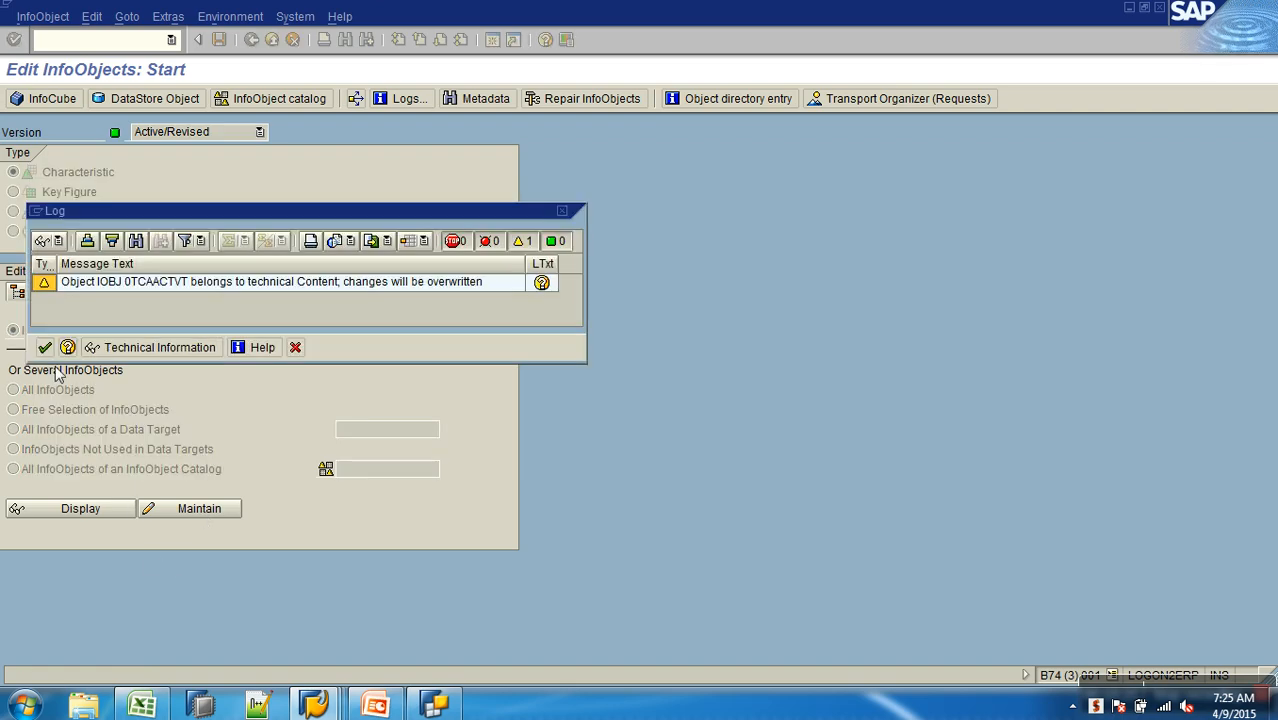
- Accept the technical content log, mark 0TCAACTVT as authorization relevant and activate it
click(45, 348)
click(94, 530)
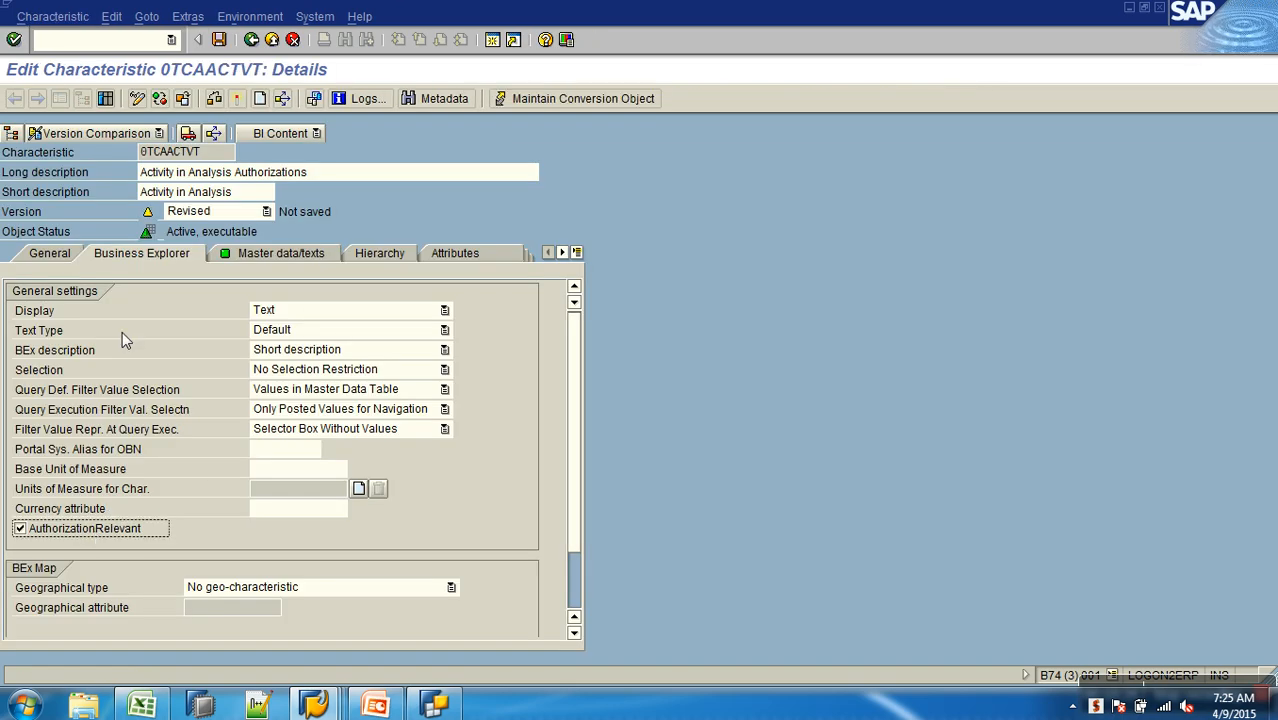
click(234, 101)
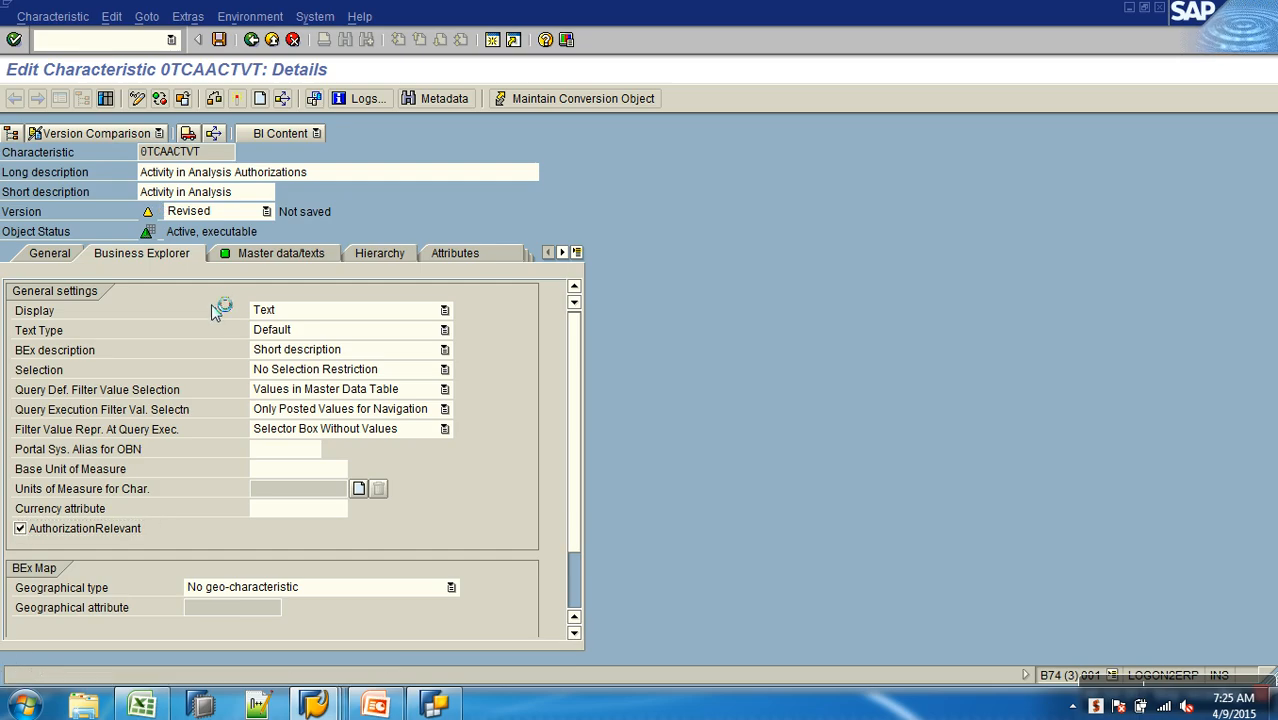
- Switch back to the ZA_S_SCHNL authorization and open the value authorizations of 0TCAACTVT
key(alt+Tab)
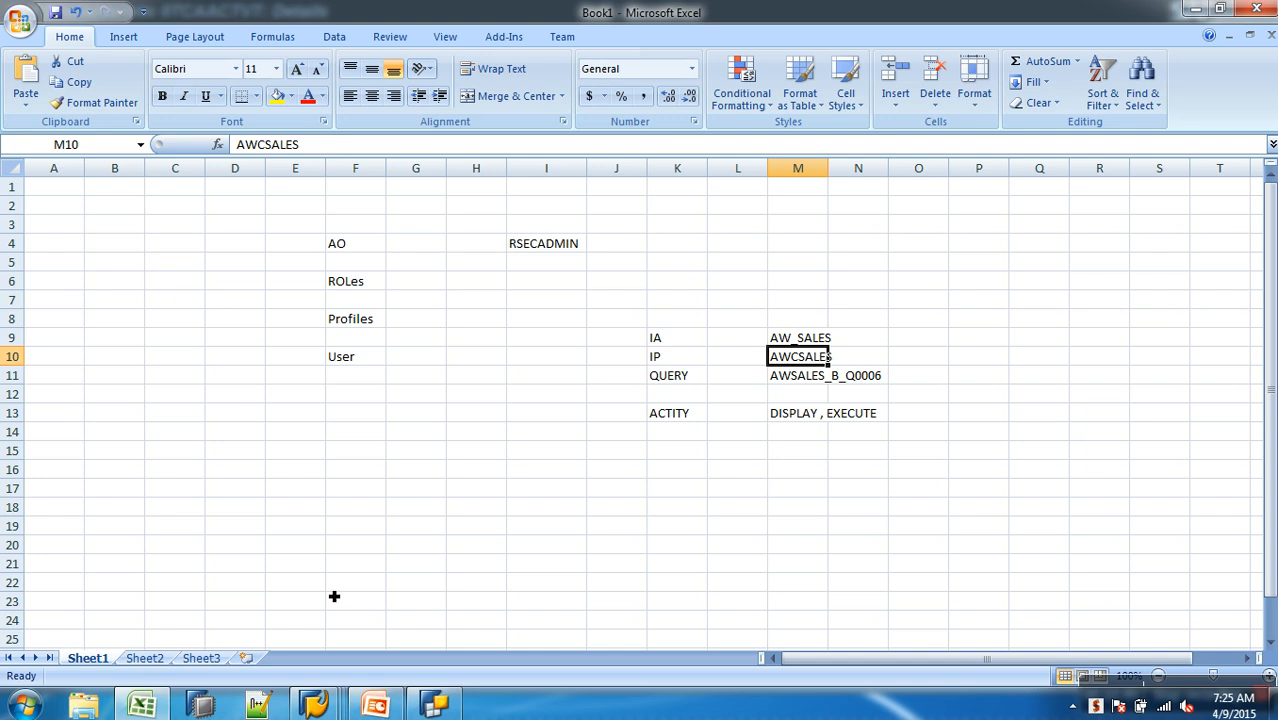
mouse_move(315, 705)
click(395, 610)
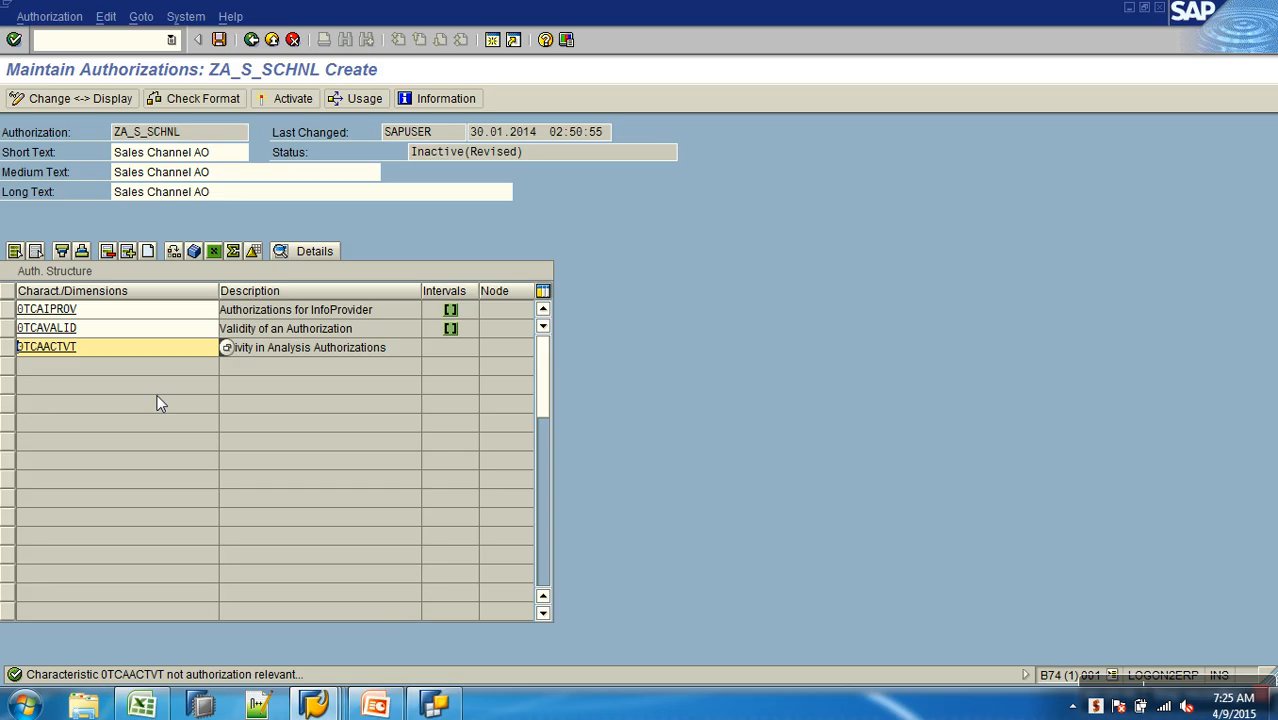
double_click(86, 350)
- Add an including row for 0TCAACTVT with operator EQ and activity value 03 (Display)
click(167, 251)
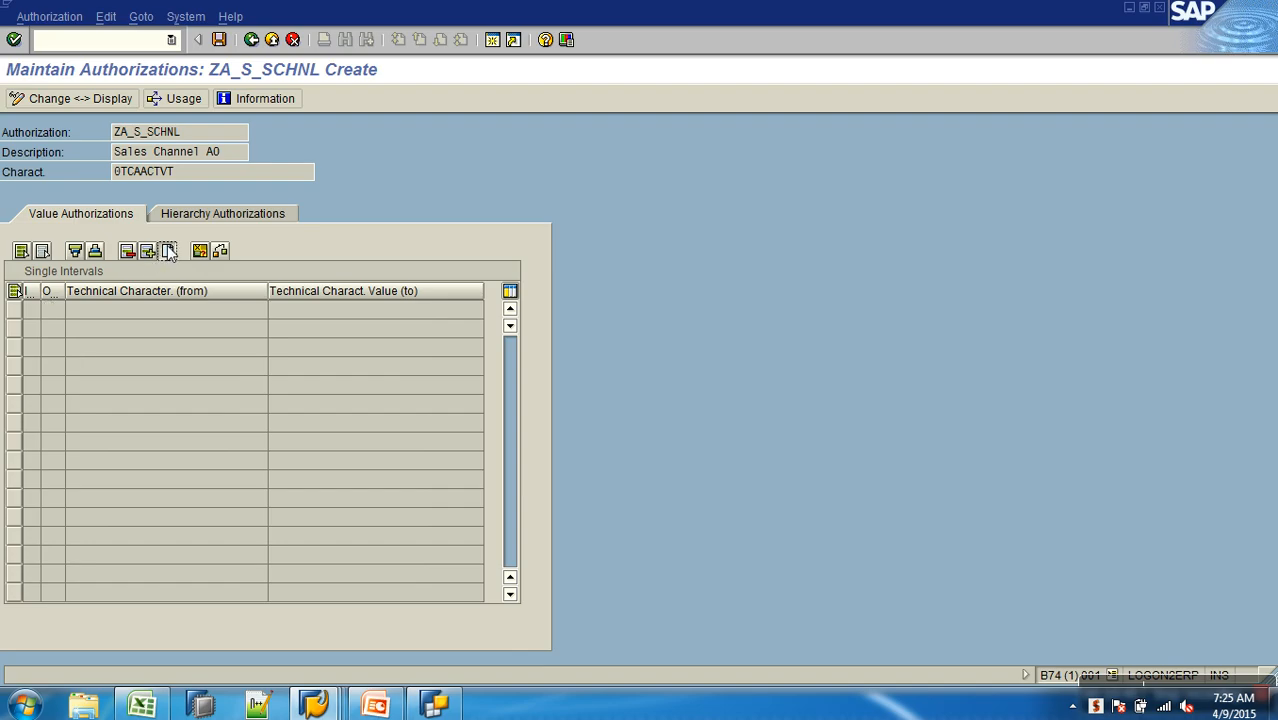
click(74, 312)
double_click(196, 120)
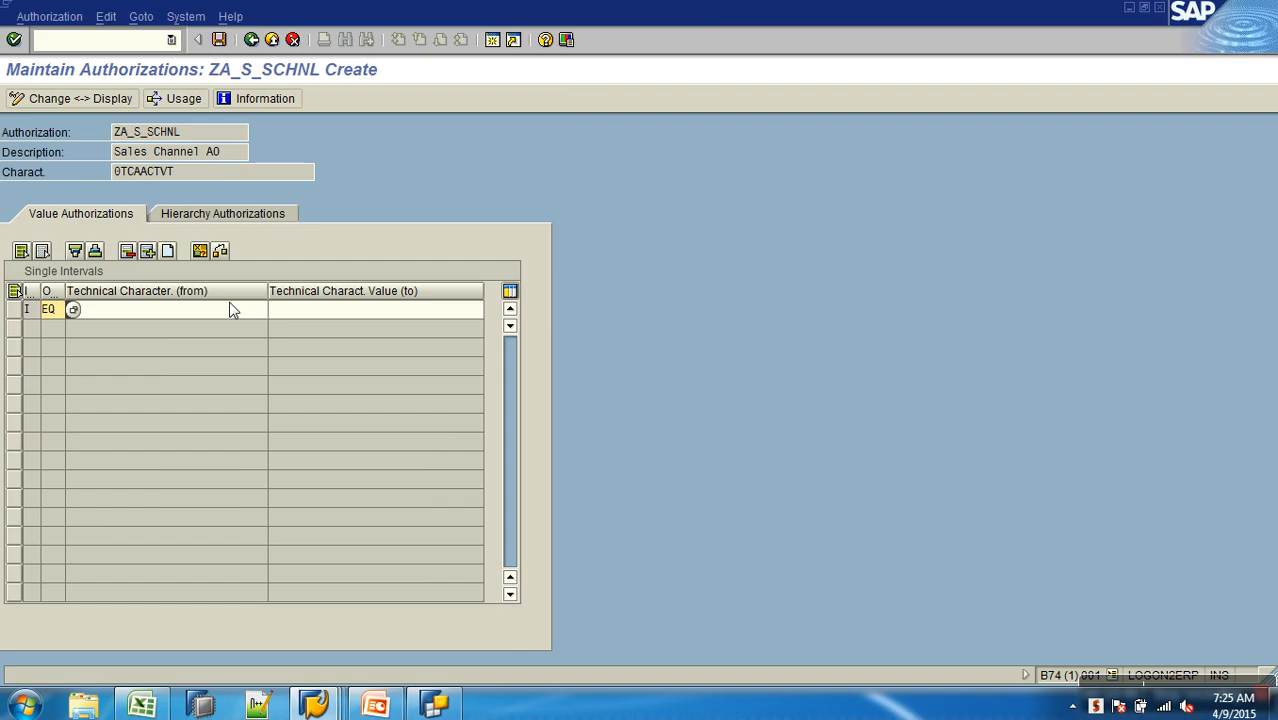
click(280, 311)
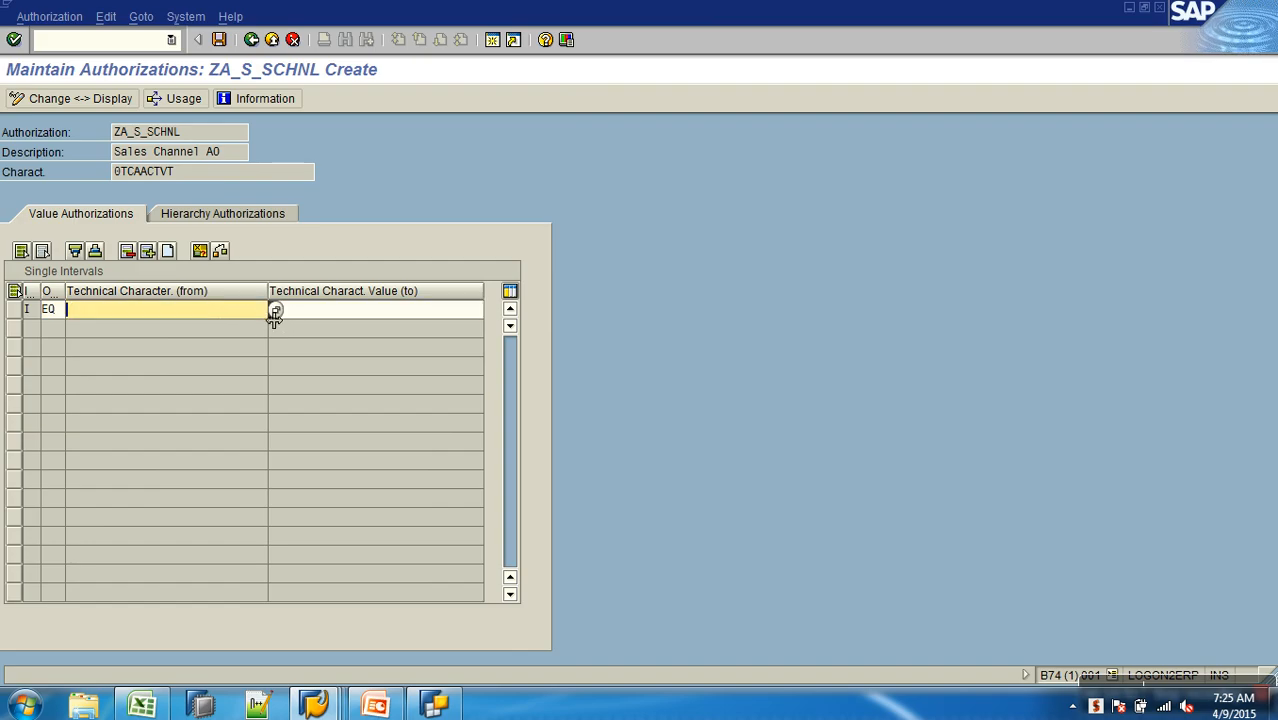
key(F4)
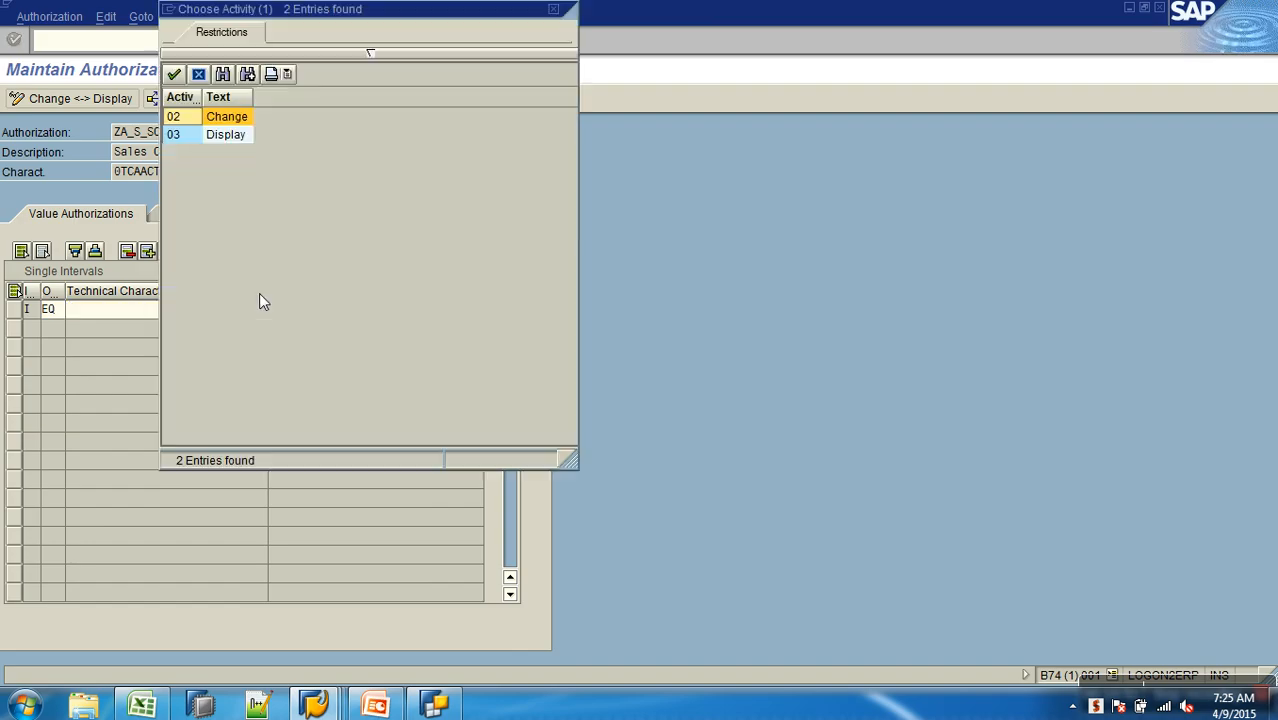
double_click(182, 136)
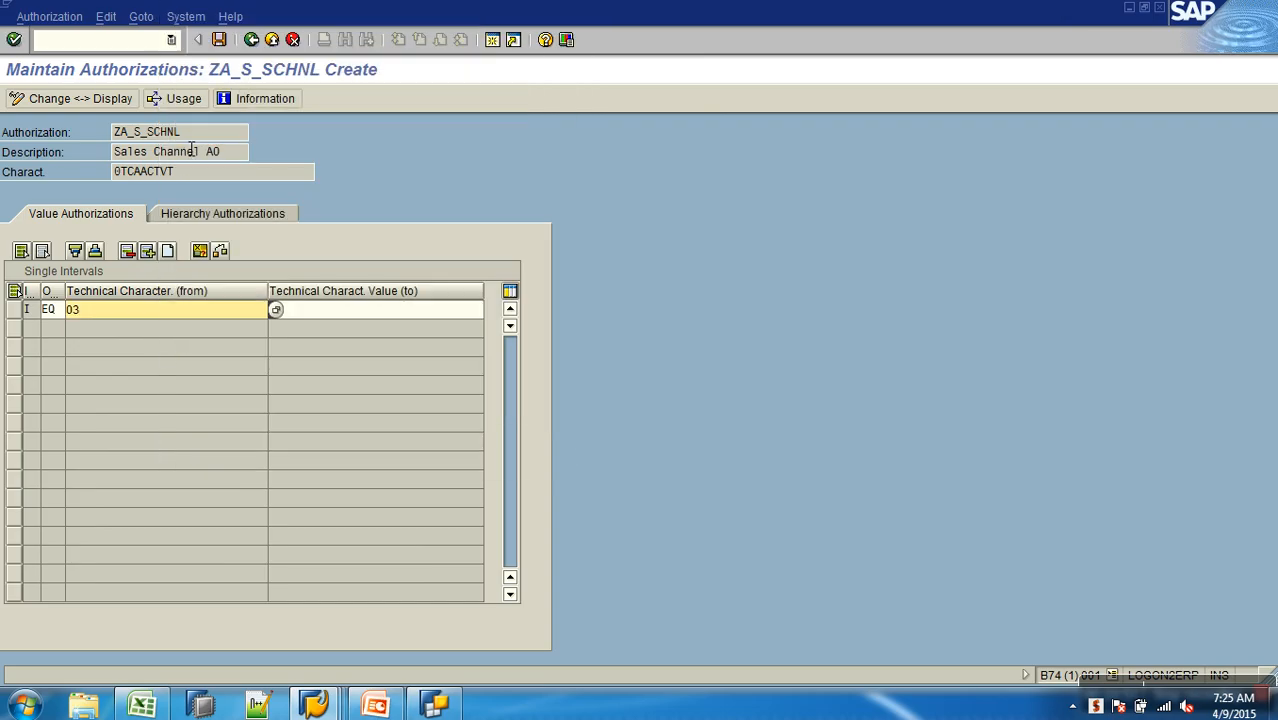
- Add a second including EQ row with activity value 16, then save and return to the authorization structure
click(169, 253)
click(58, 329)
click(72, 330)
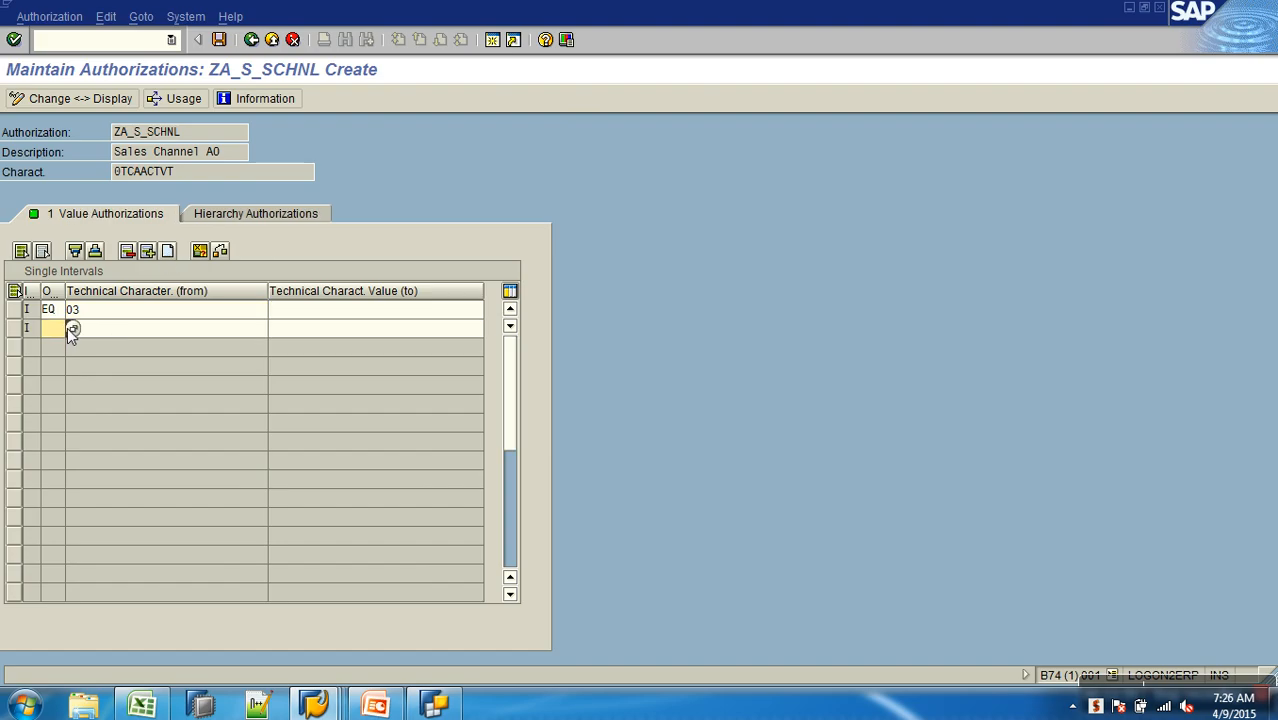
double_click(175, 118)
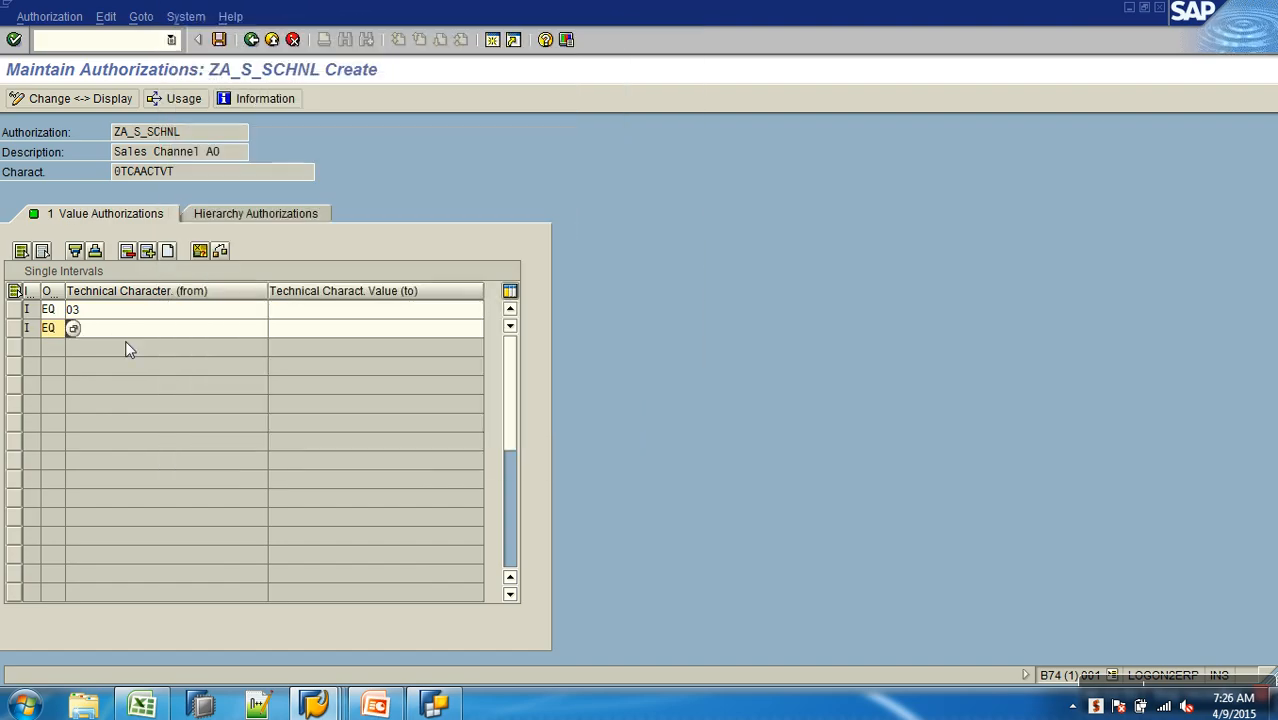
click(138, 330)
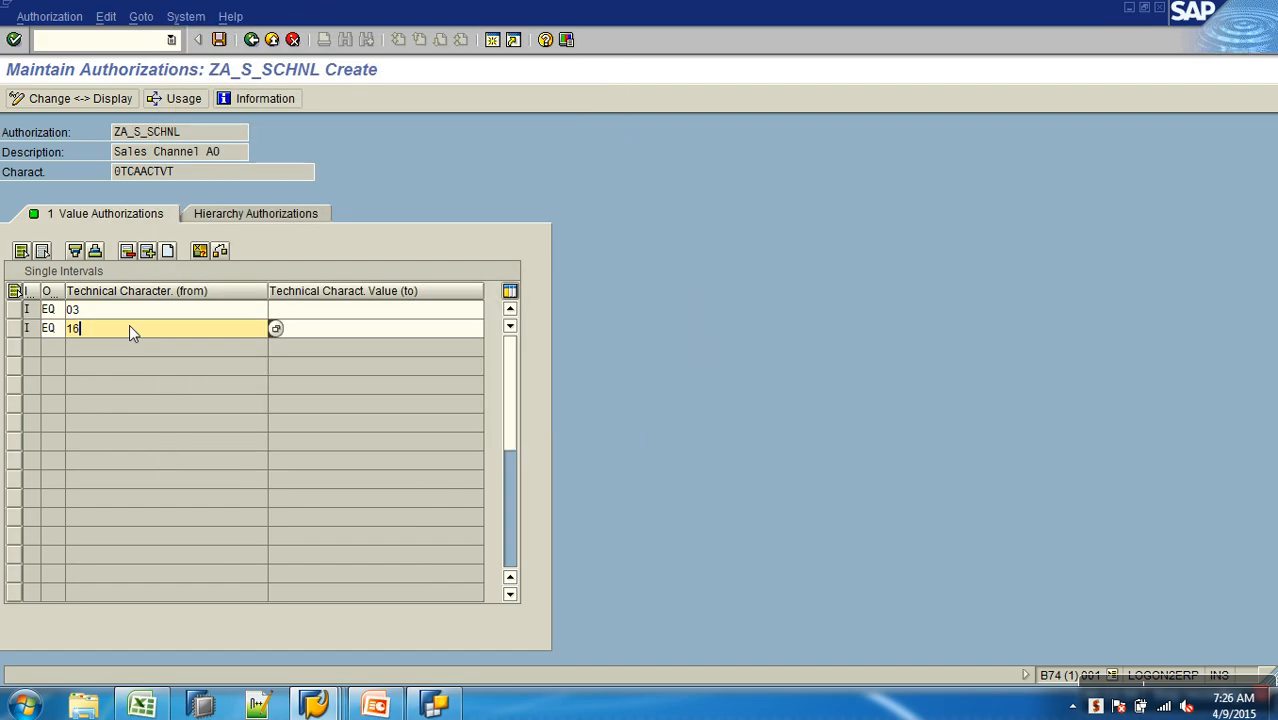
key(Return)
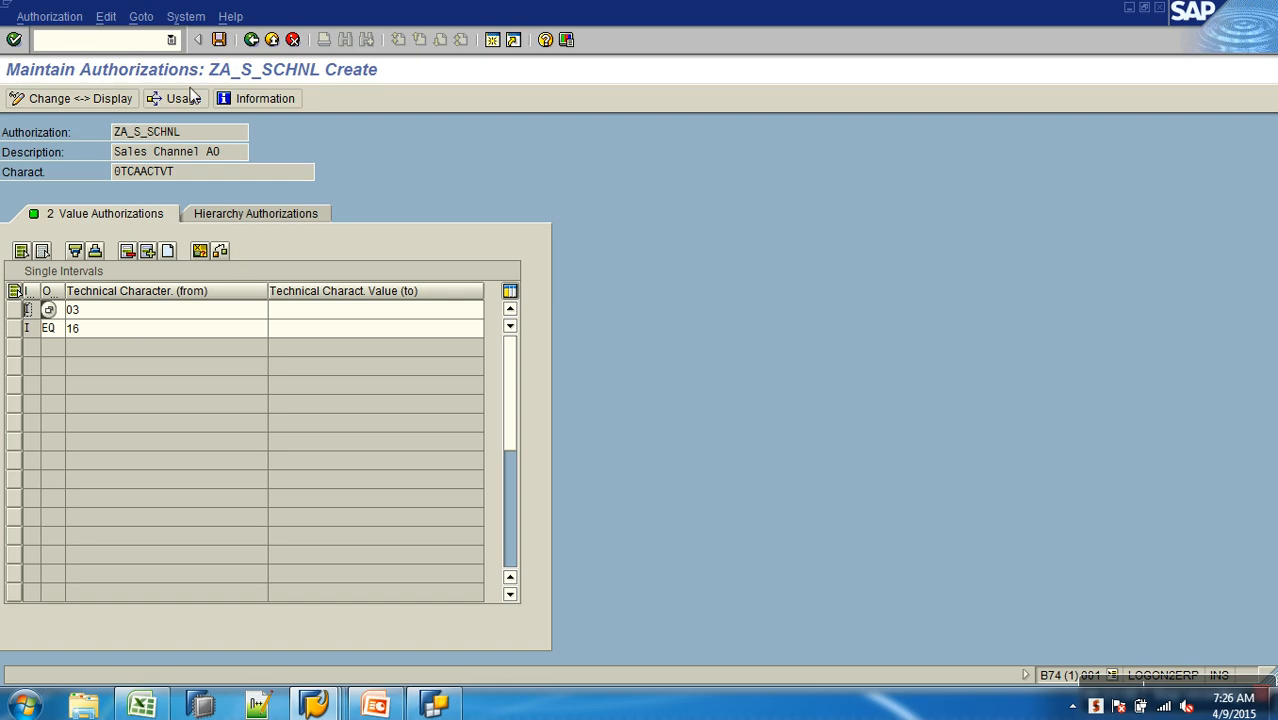
click(219, 39)
click(251, 39)
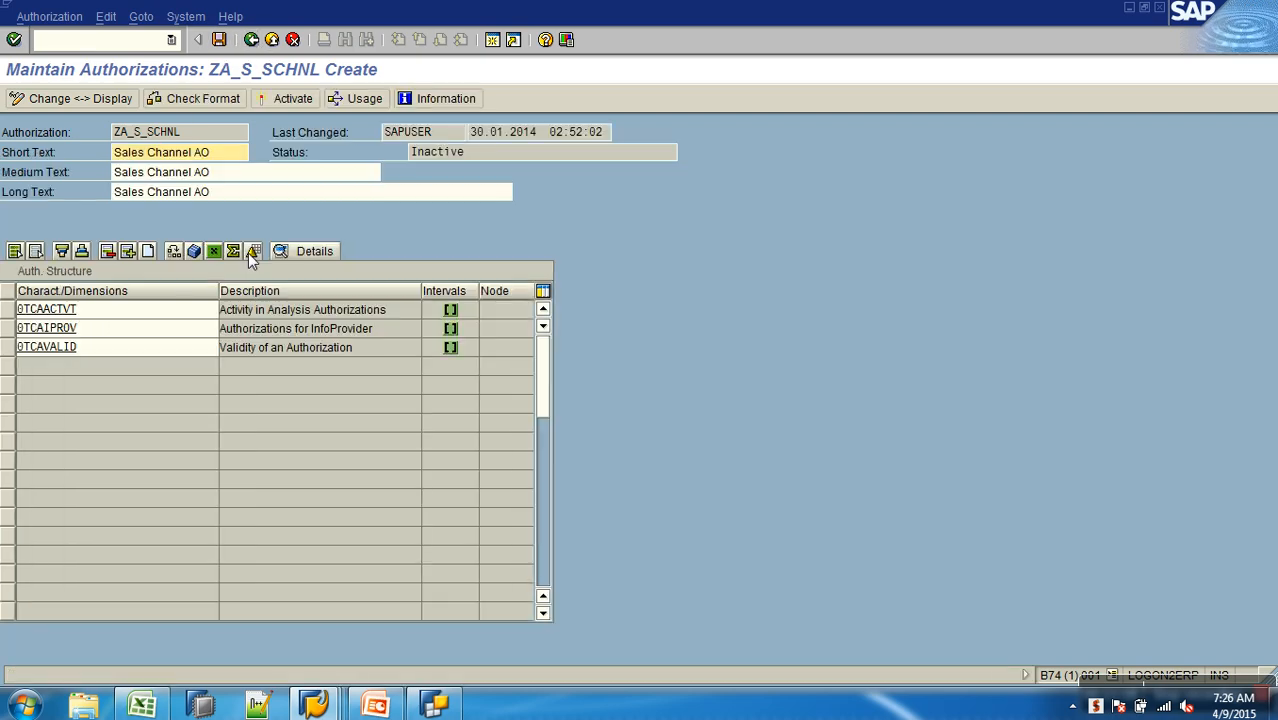
- Add an empty fourth row to the authorization structure of ZA_S_SCHNL
click(153, 251)
click(121, 370)
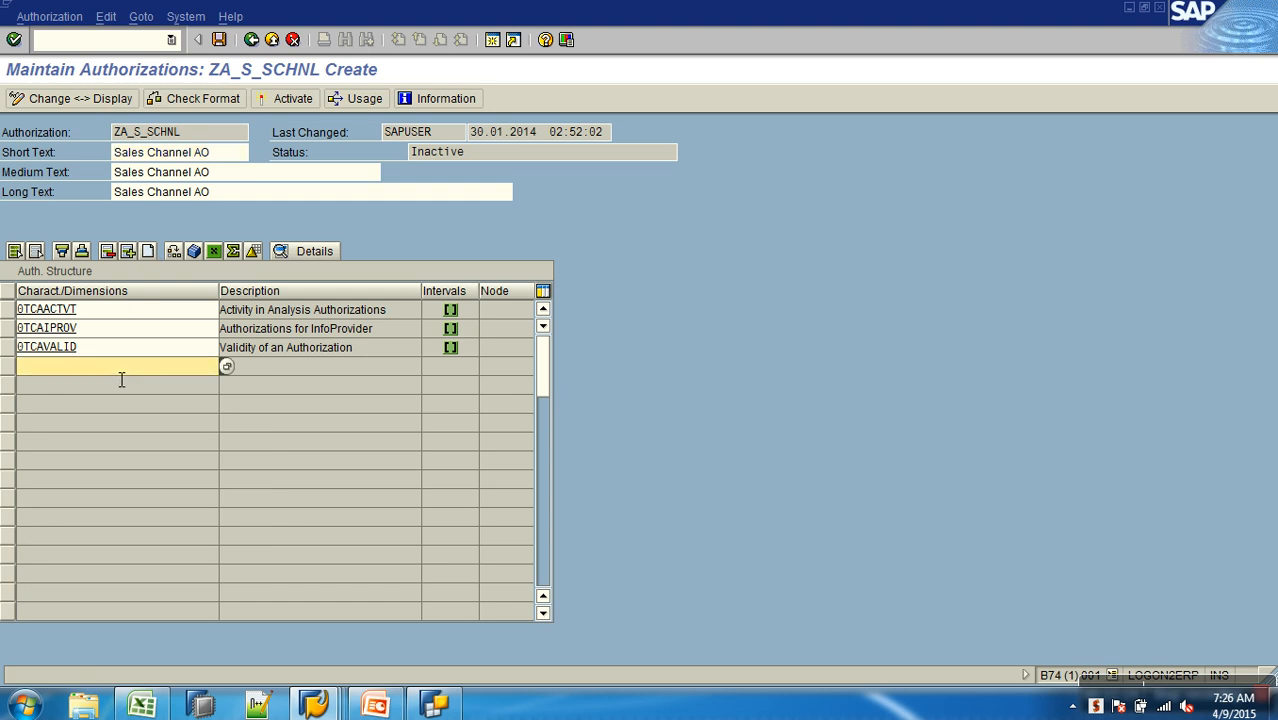
text(0TCAACTVT)
key(BackSpace)
key(BackSpace)
key(BackSpace)
key(BackSpace)
key(BackSpace)
key(BackSpace)
key(BackSpace)
key(BackSpace)
key(BackSpace)
key(Down)
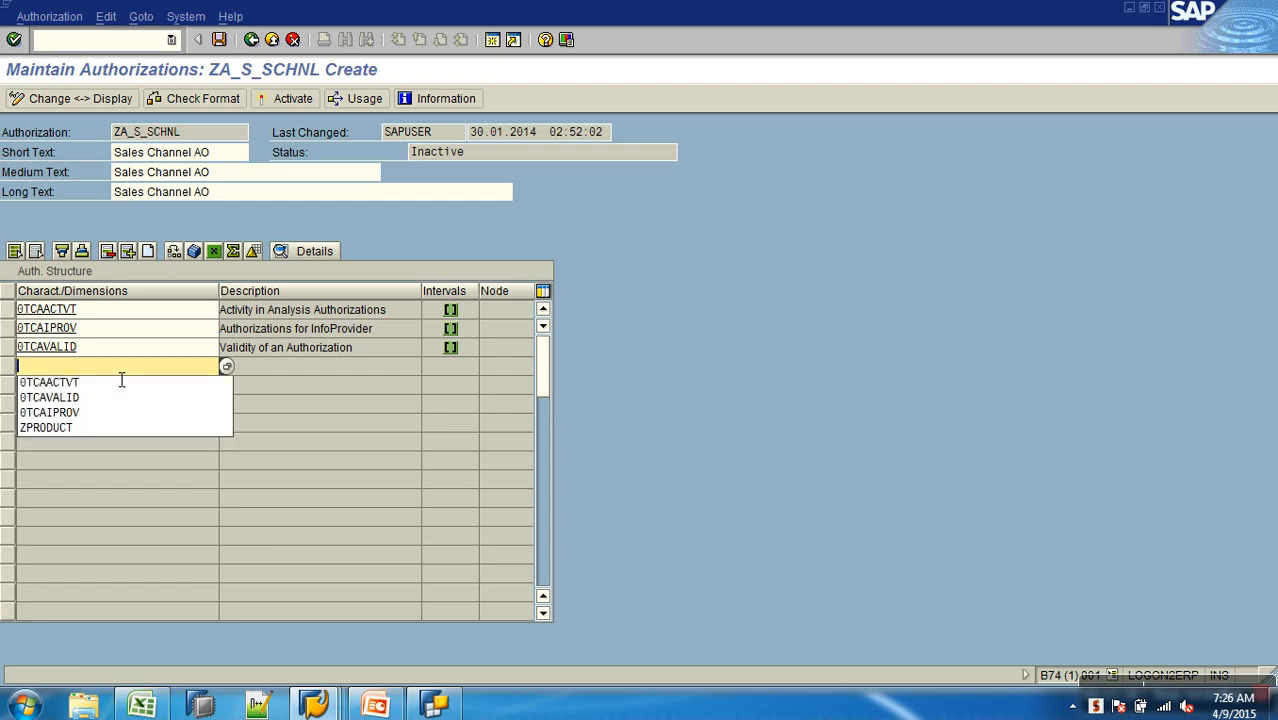
- Copy the technical name of SalesChannelCode from BEx Query Designer and enter ZSLSCHLD as the fourth characteristic of ZA_S_SCHNL
click(398, 708)
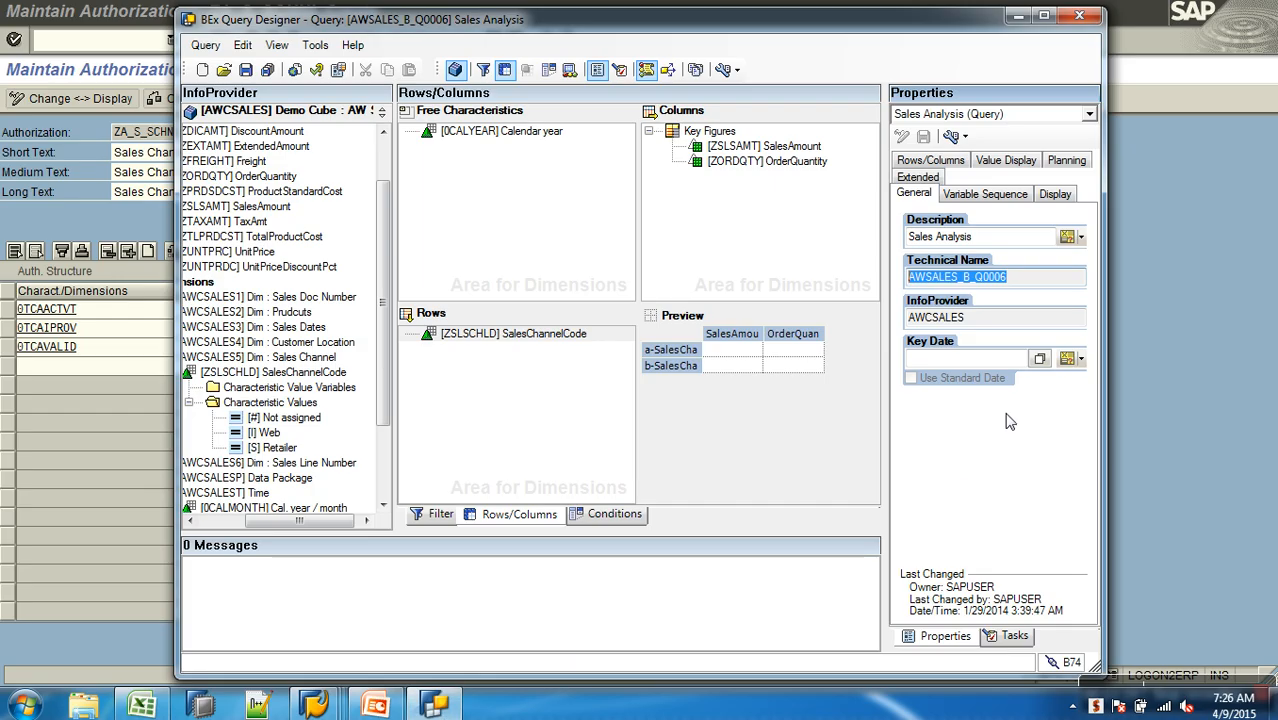
click(548, 340)
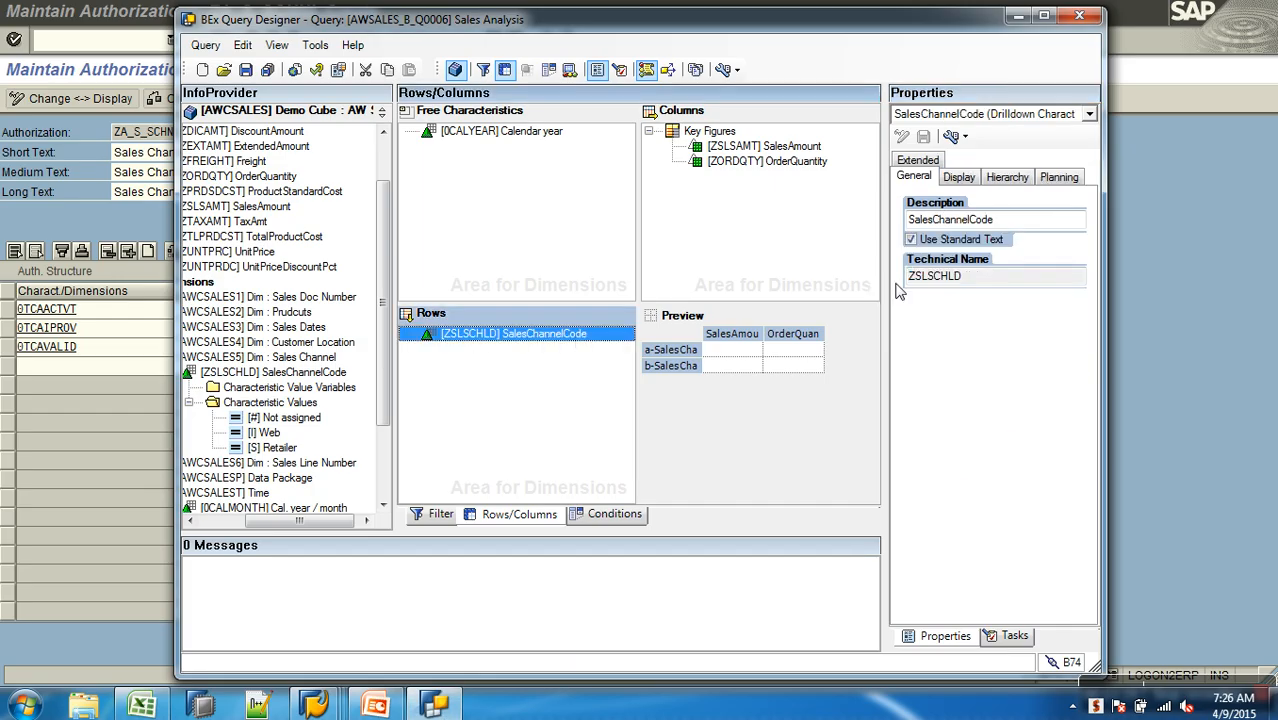
click(988, 283)
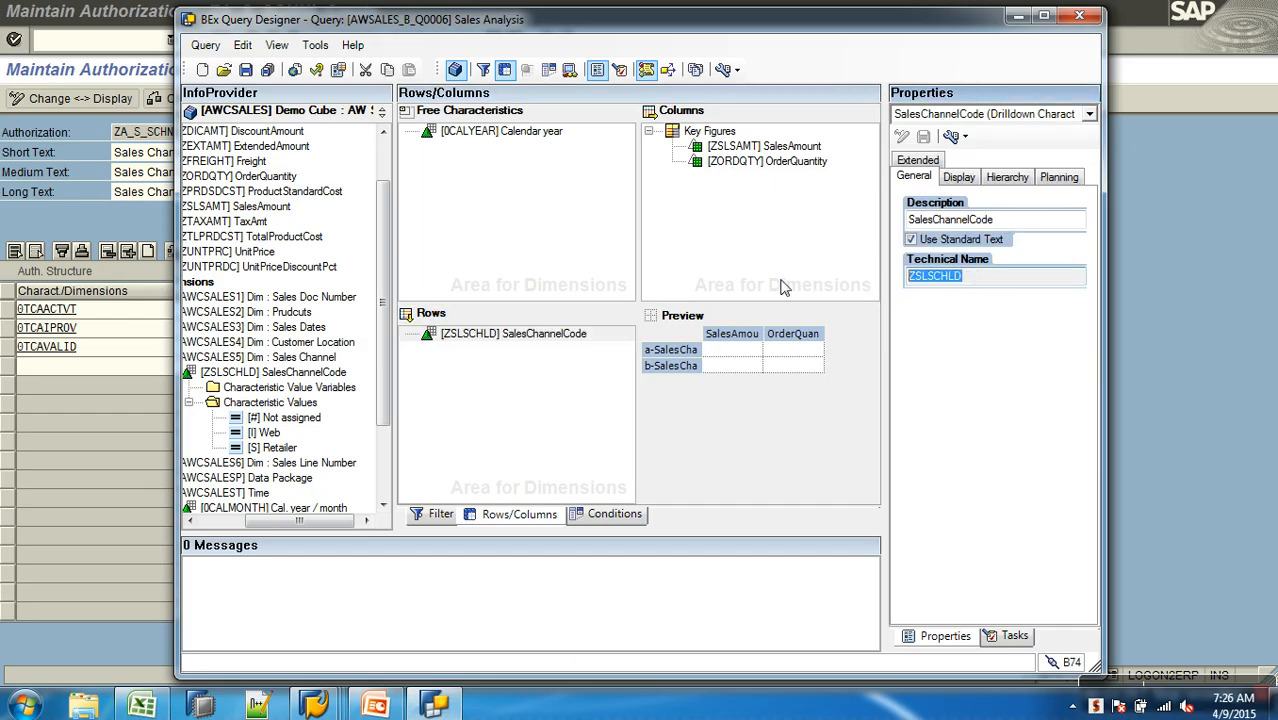
click(153, 372)
text(ZSLSCHLD)
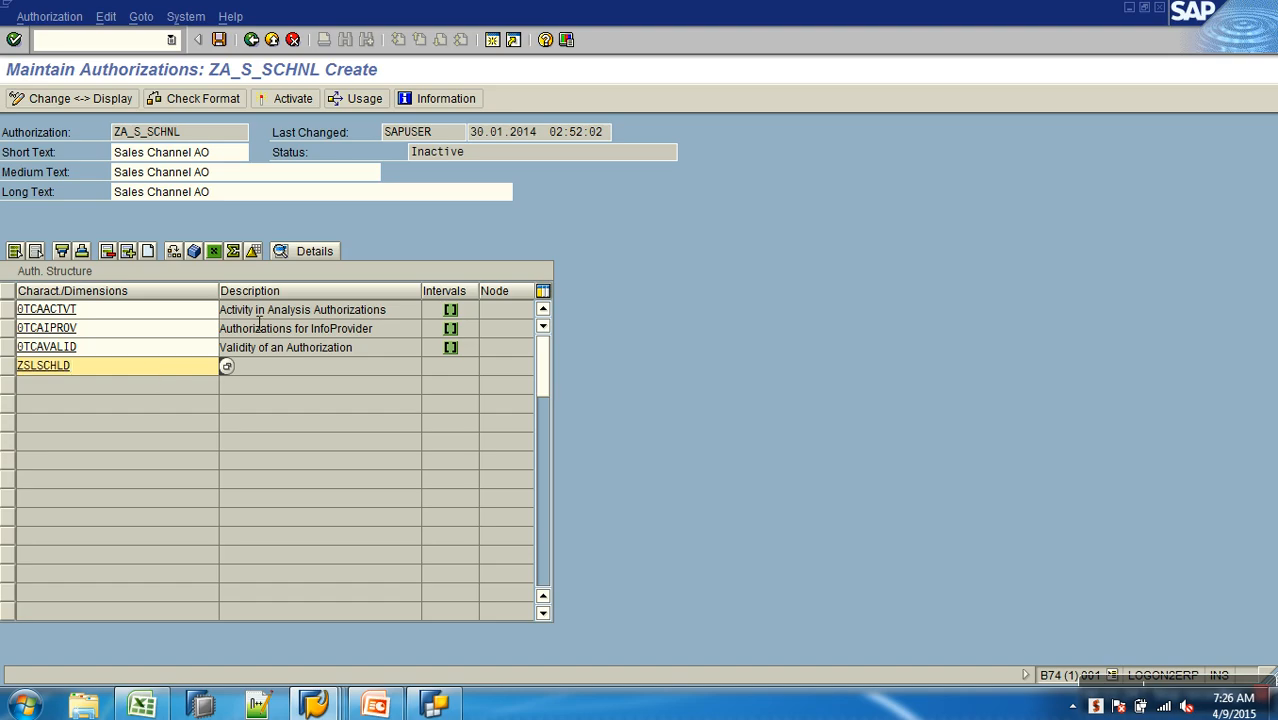
key(Return)
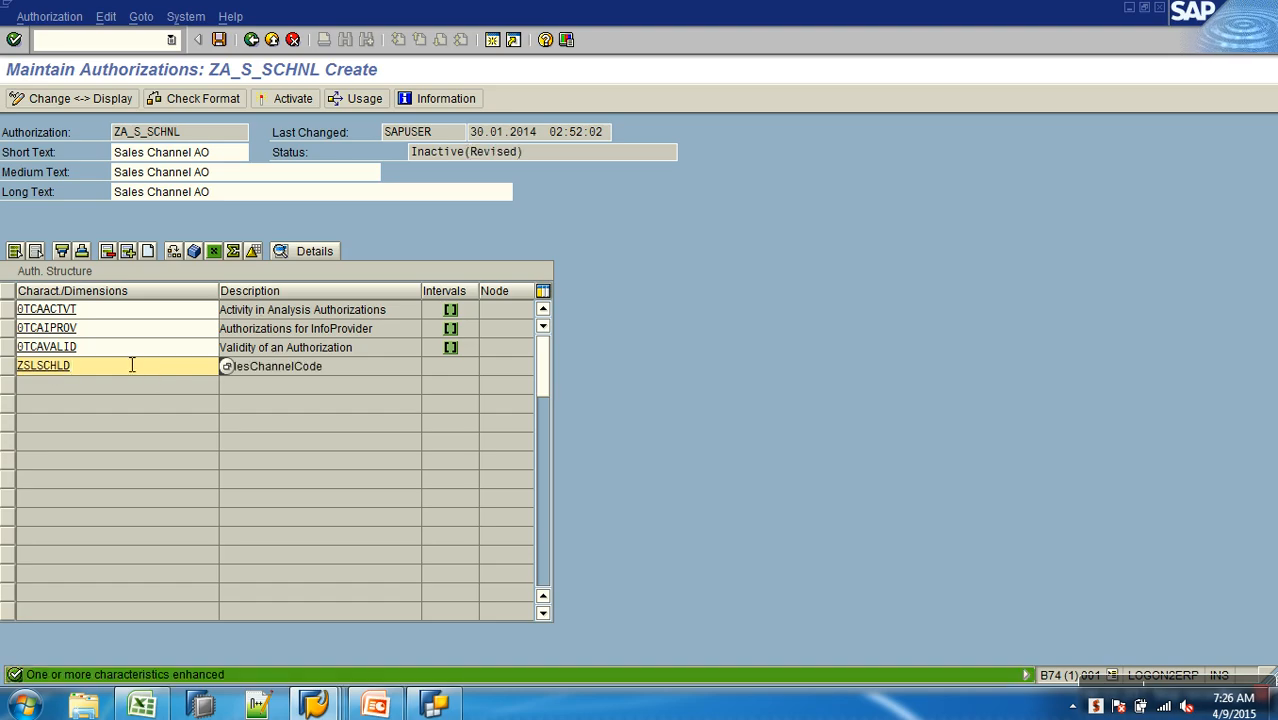
- Open the value authorizations of ZSLSCHLD and define an including row with operator EQ
click(51, 368)
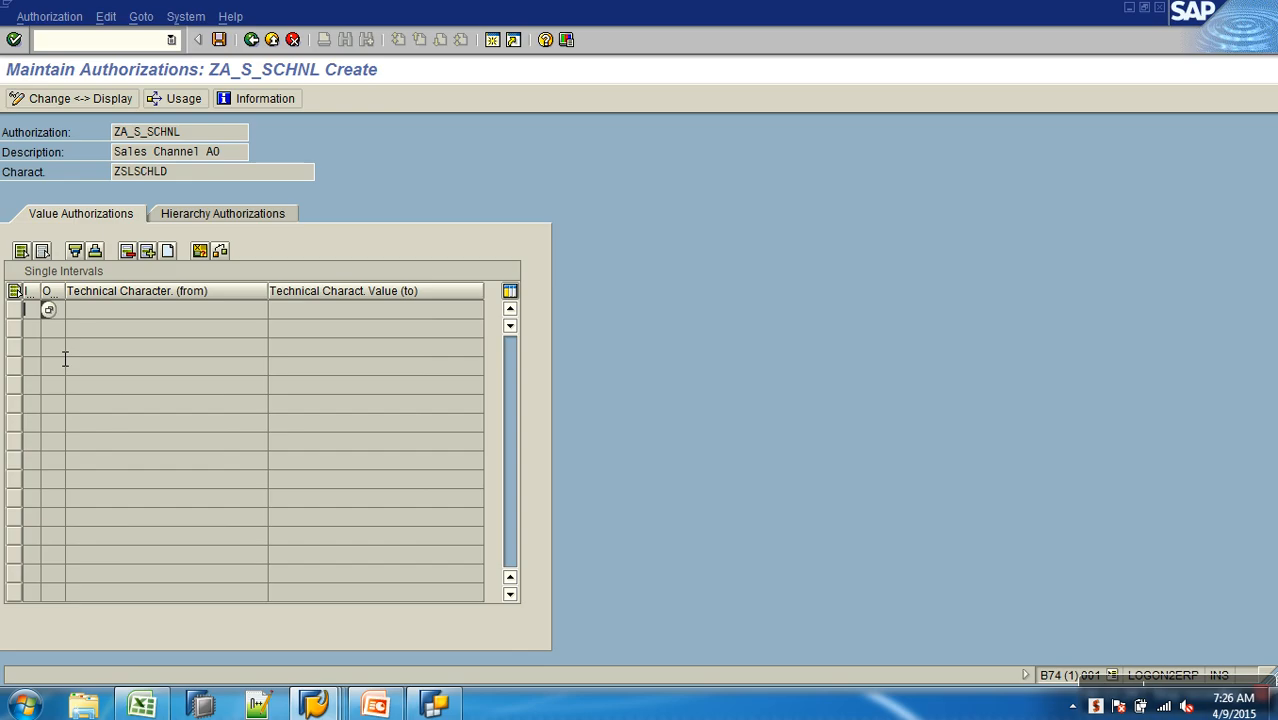
click(167, 253)
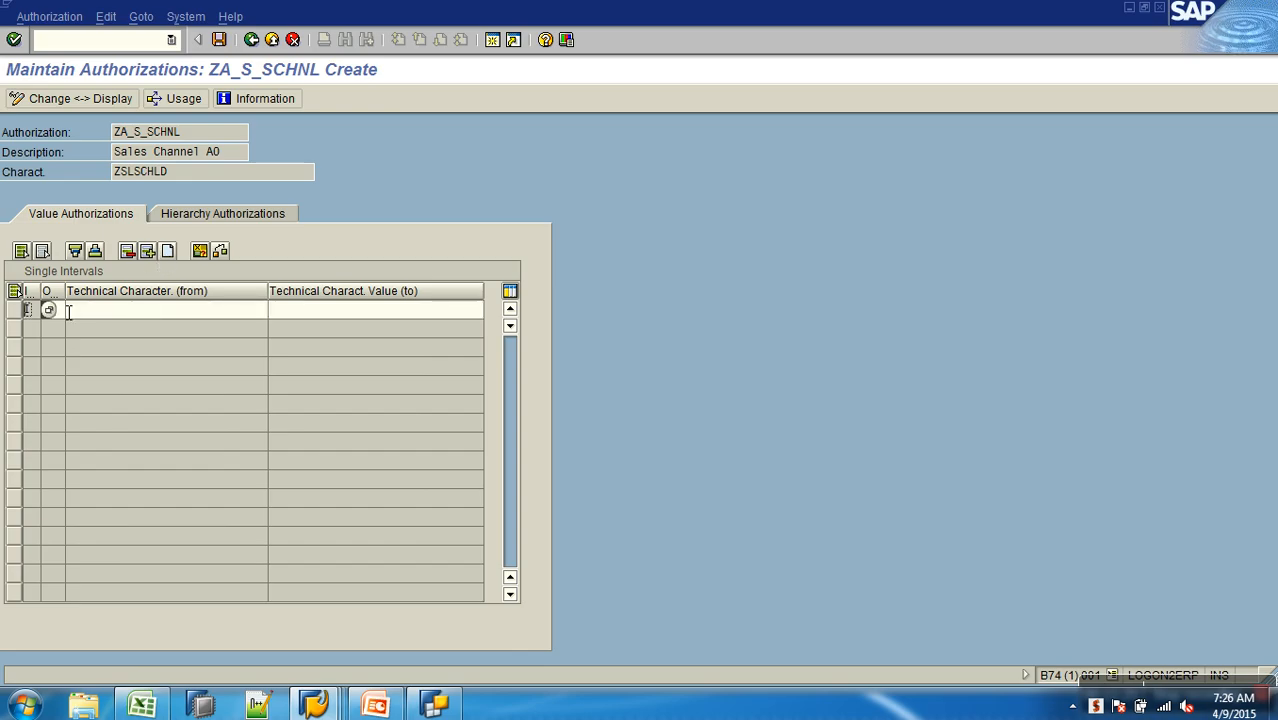
text(I)
click(73, 311)
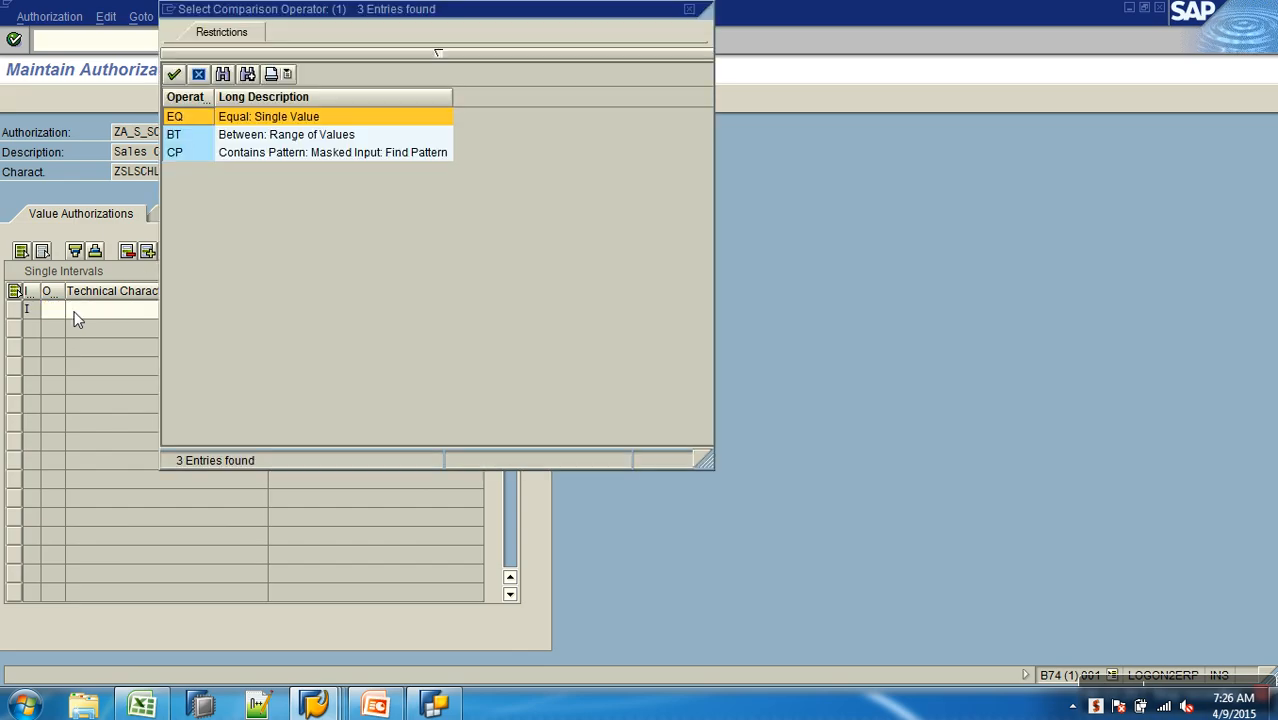
double_click(188, 118)
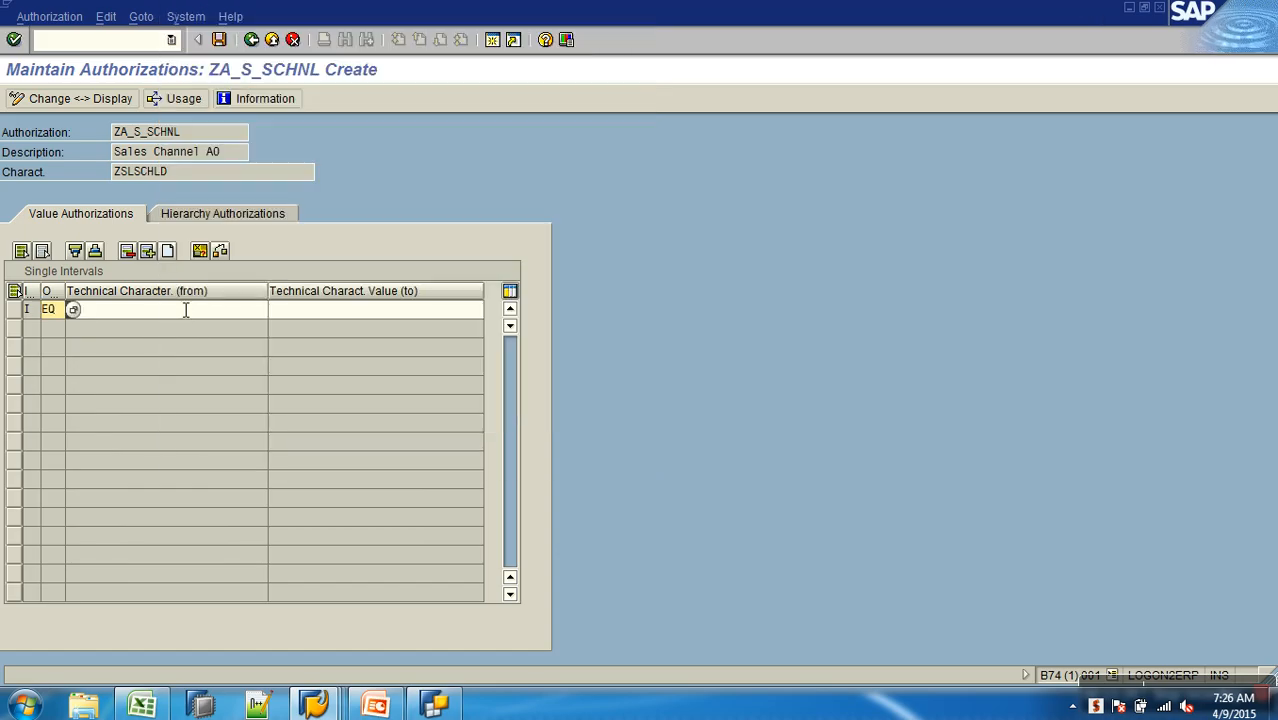
- Choose I (Individual) as the SalesChannelCode value of the EQ row
click(275, 311)
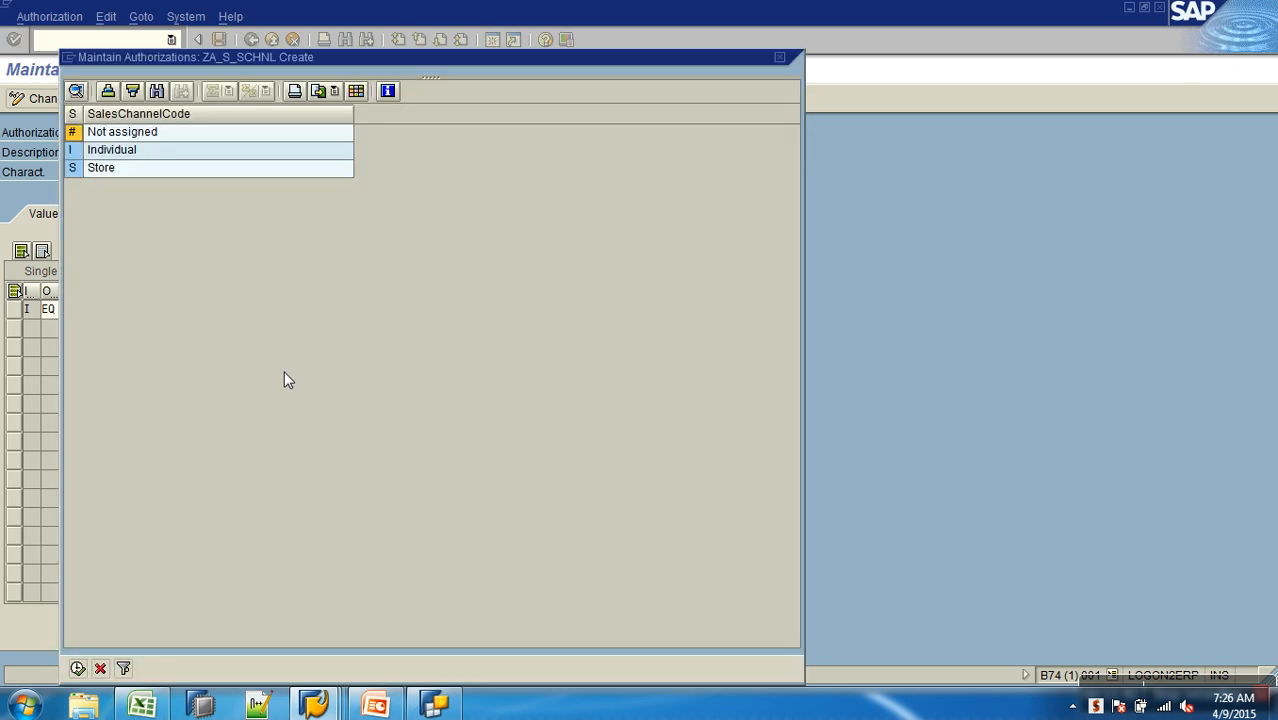
click(76, 151)
double_click(76, 152)
drag(118, 134, 222, 137)
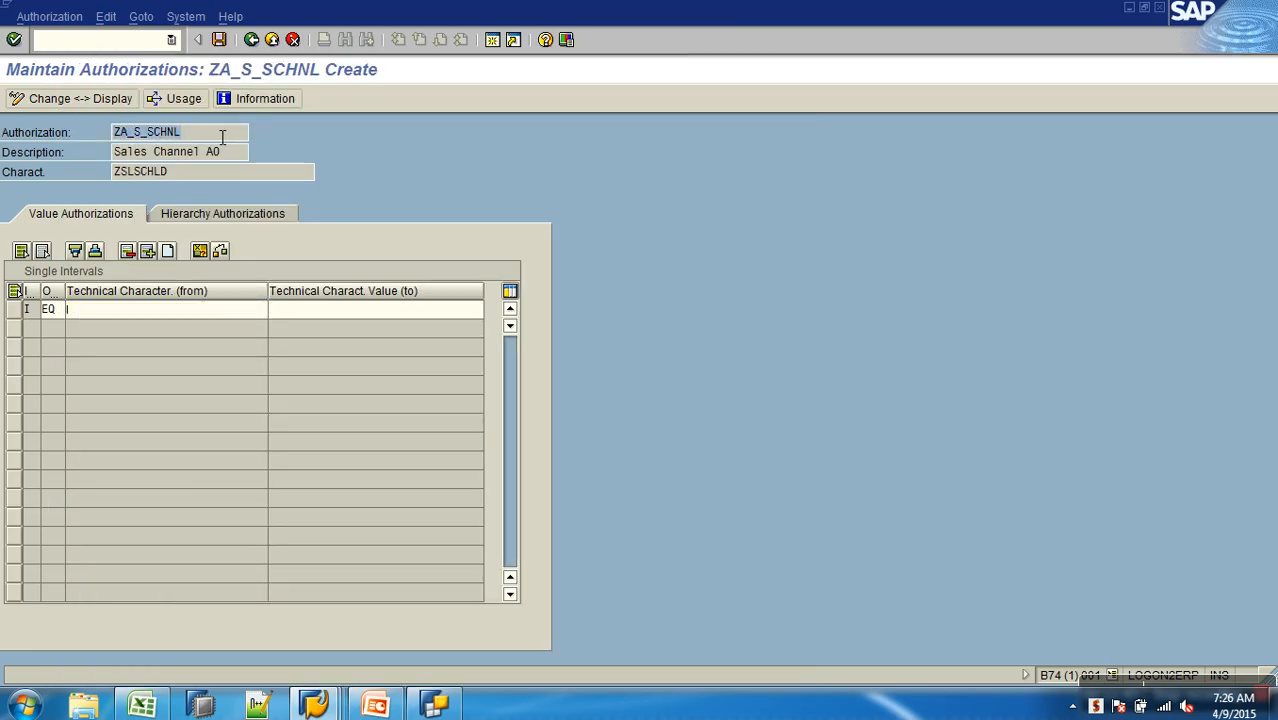
- Set the from value of the ZSLSCHLD row to S (Store)
click(157, 313)
click(272, 311)
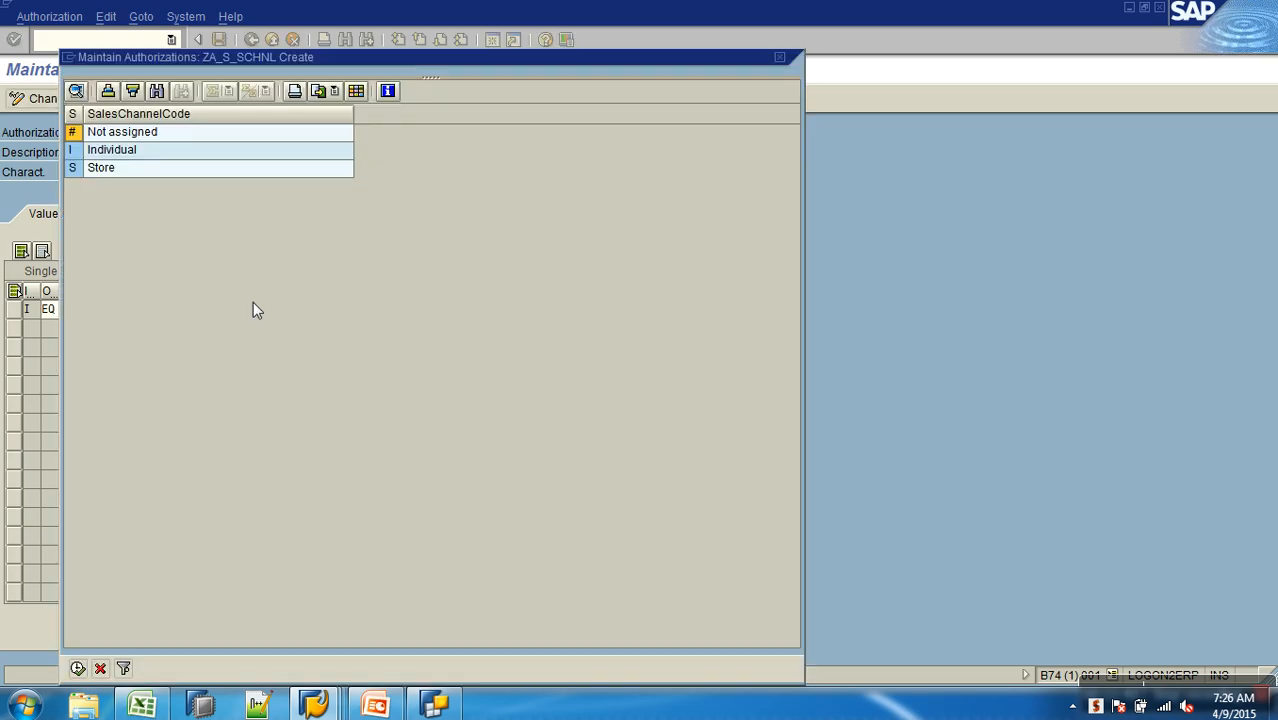
double_click(77, 167)
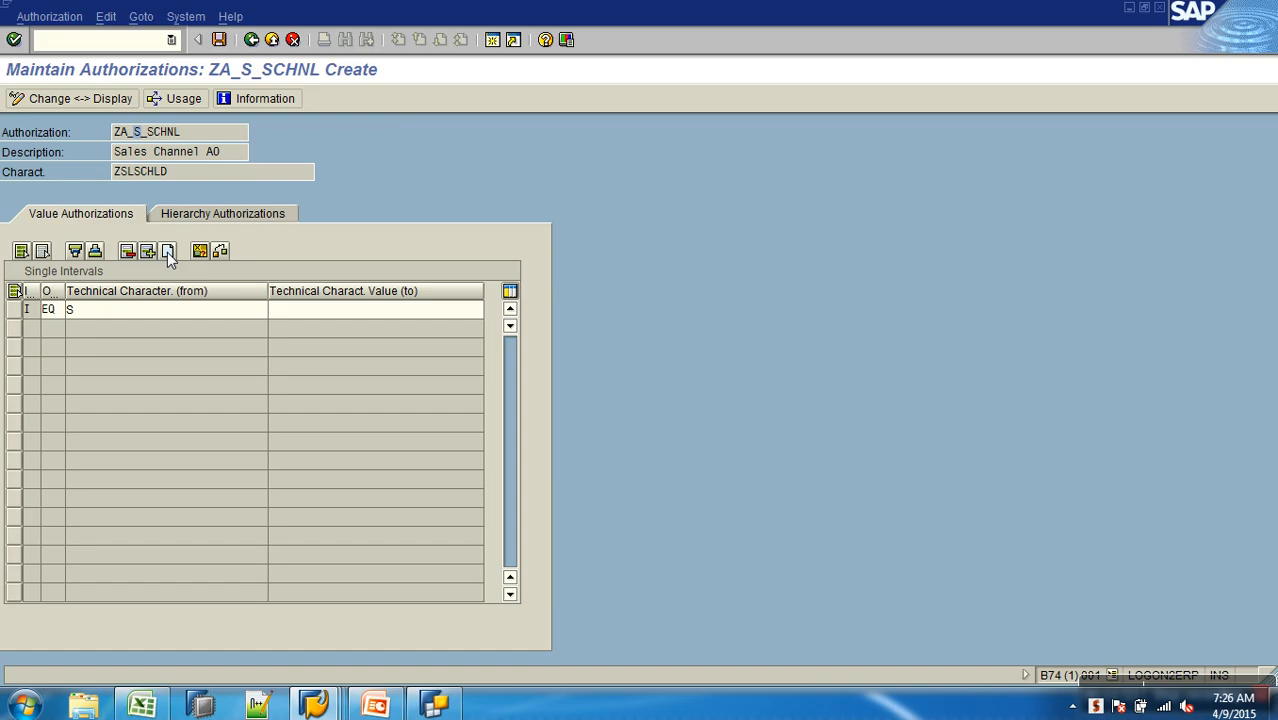
- Save the ZSLSCHLD values, activate authorization ZA_S_SCHNL and return to the initial authorization maintenance screen
click(219, 39)
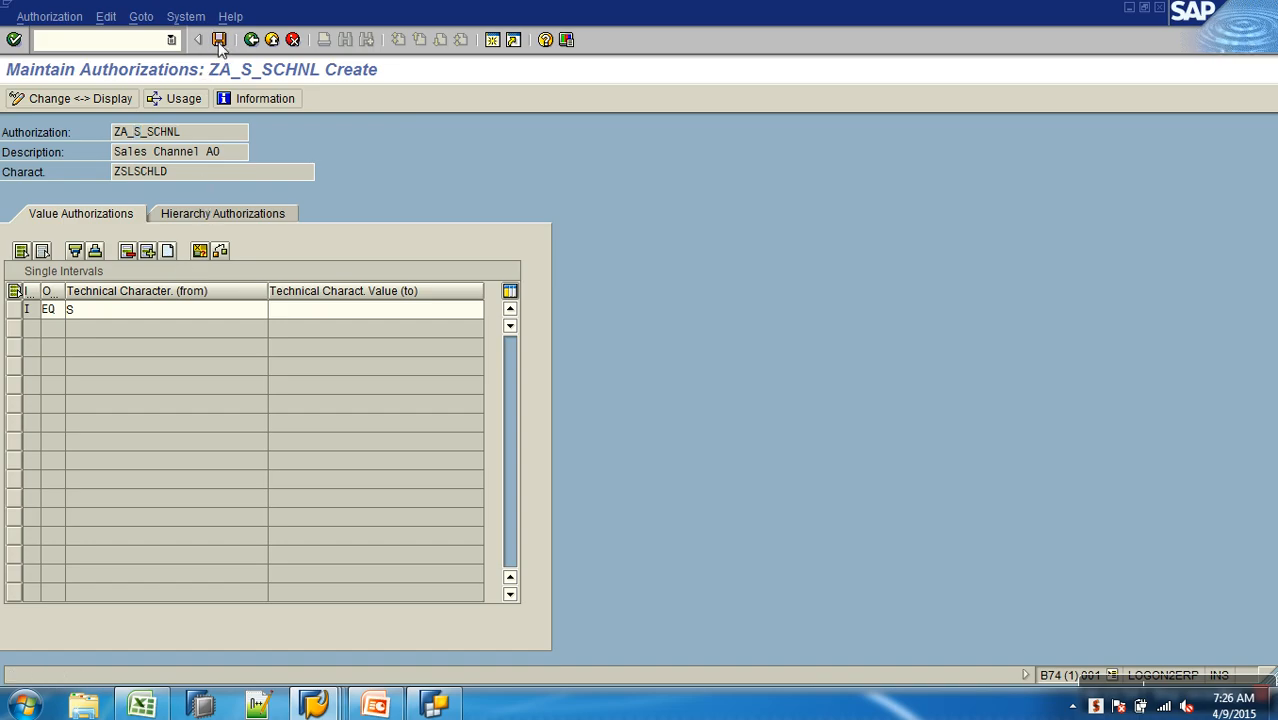
click(251, 39)
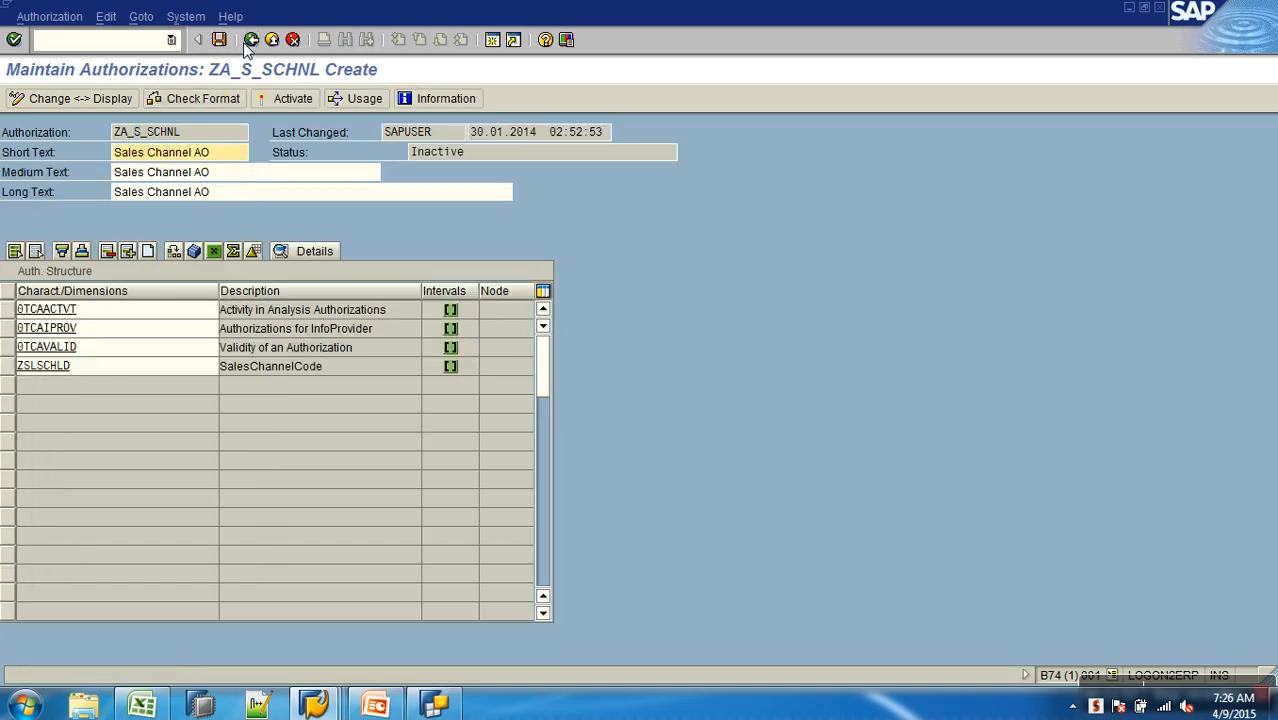
click(290, 98)
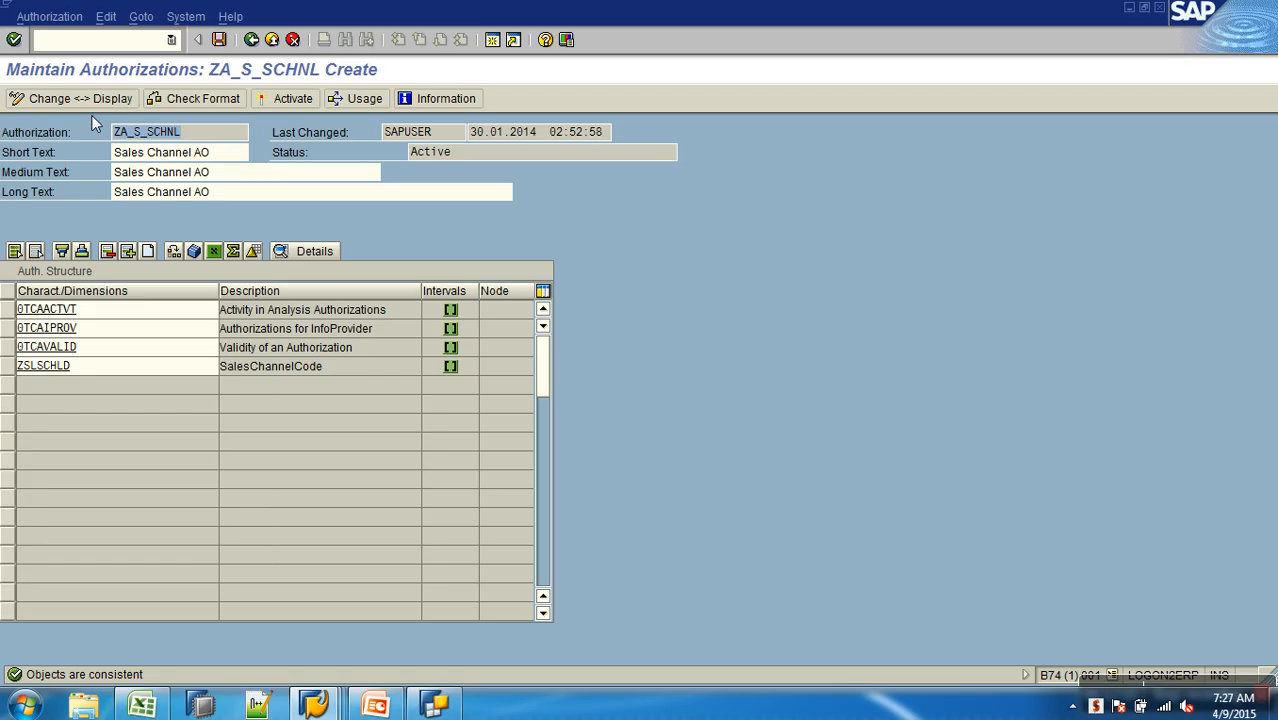
click(251, 40)
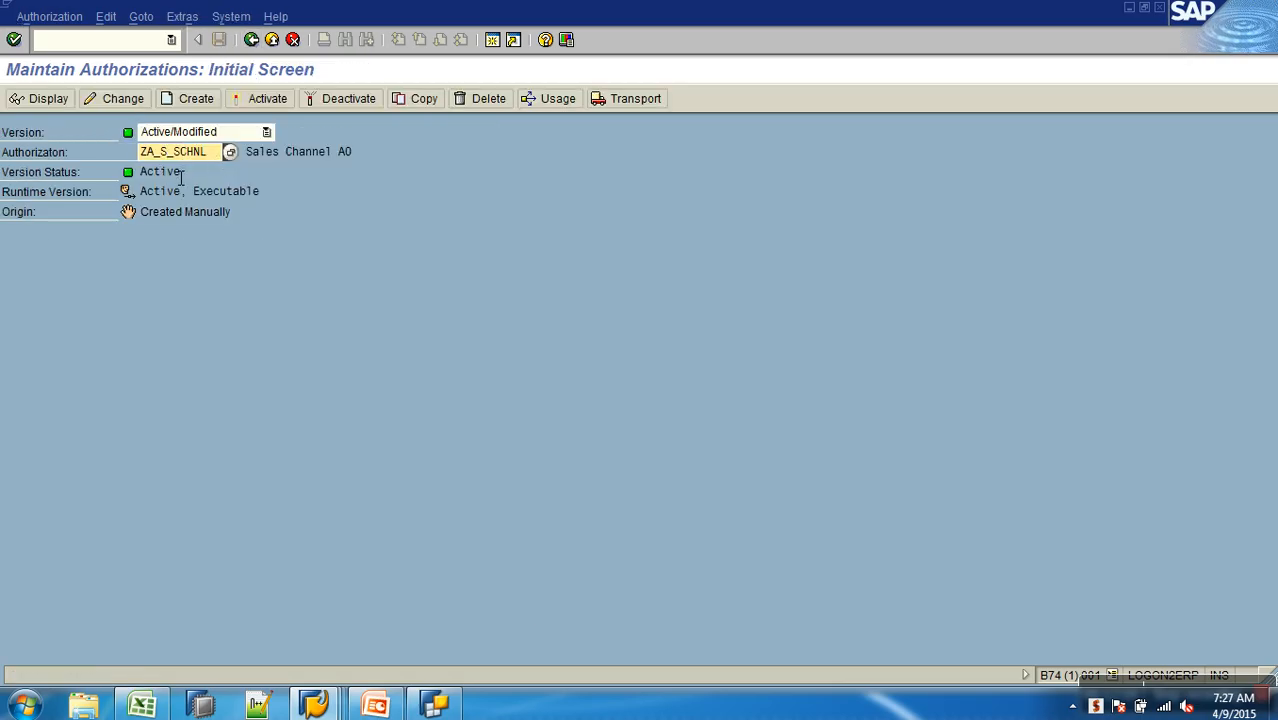
key(Return)
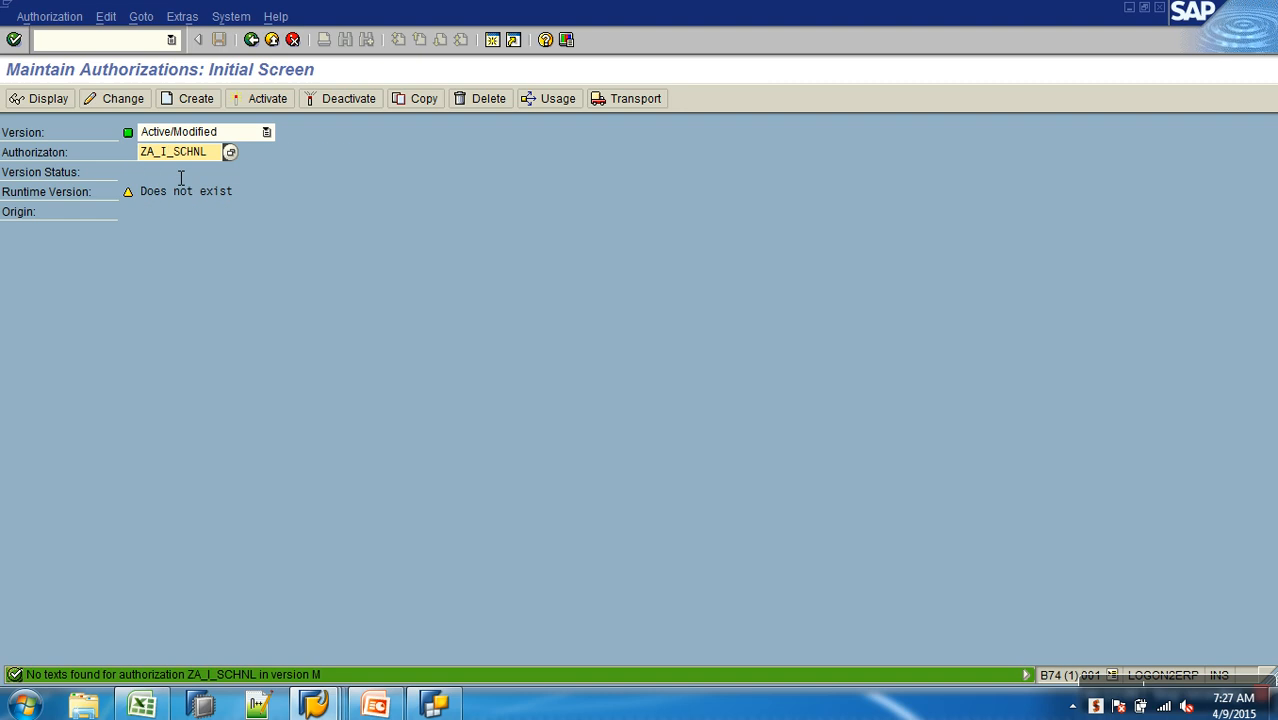
click(181, 102)
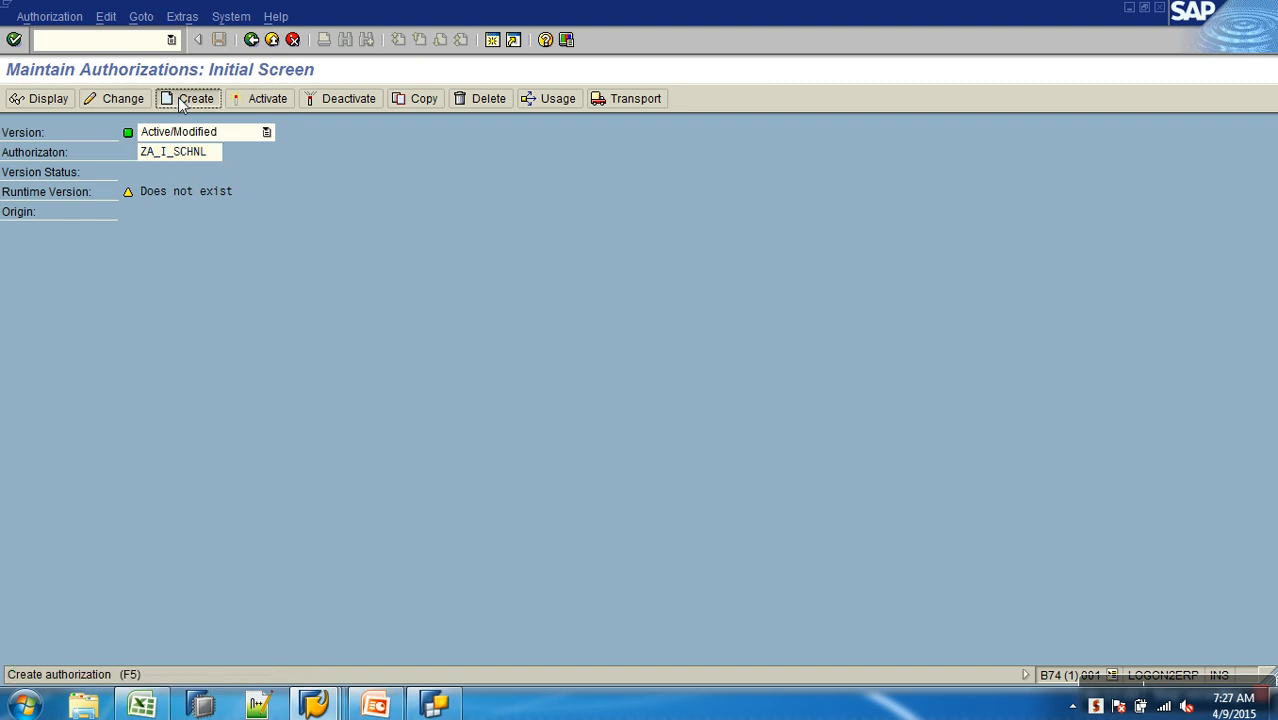
click(252, 42)
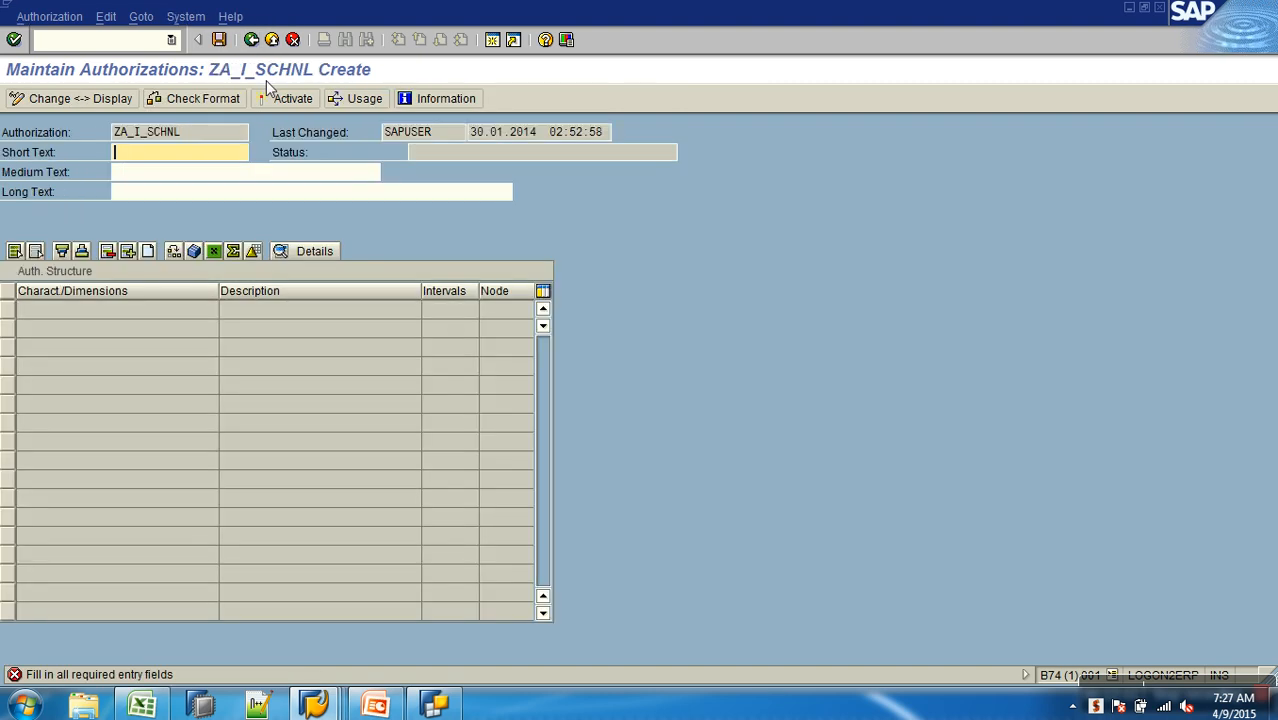
click(292, 40)
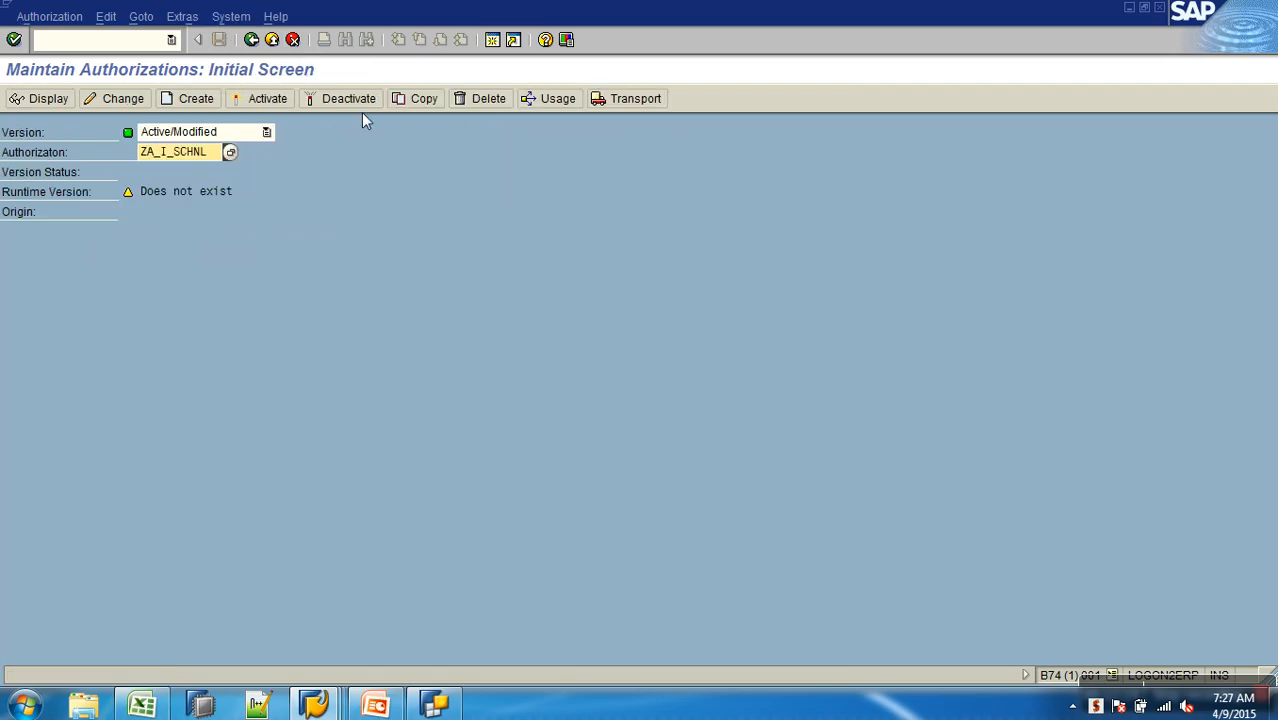
click(419, 98)
- Copy authorization ZA_S_SCHNL to a new authorization named ZA_I_SCHNL
drag(164, 152, 170, 152)
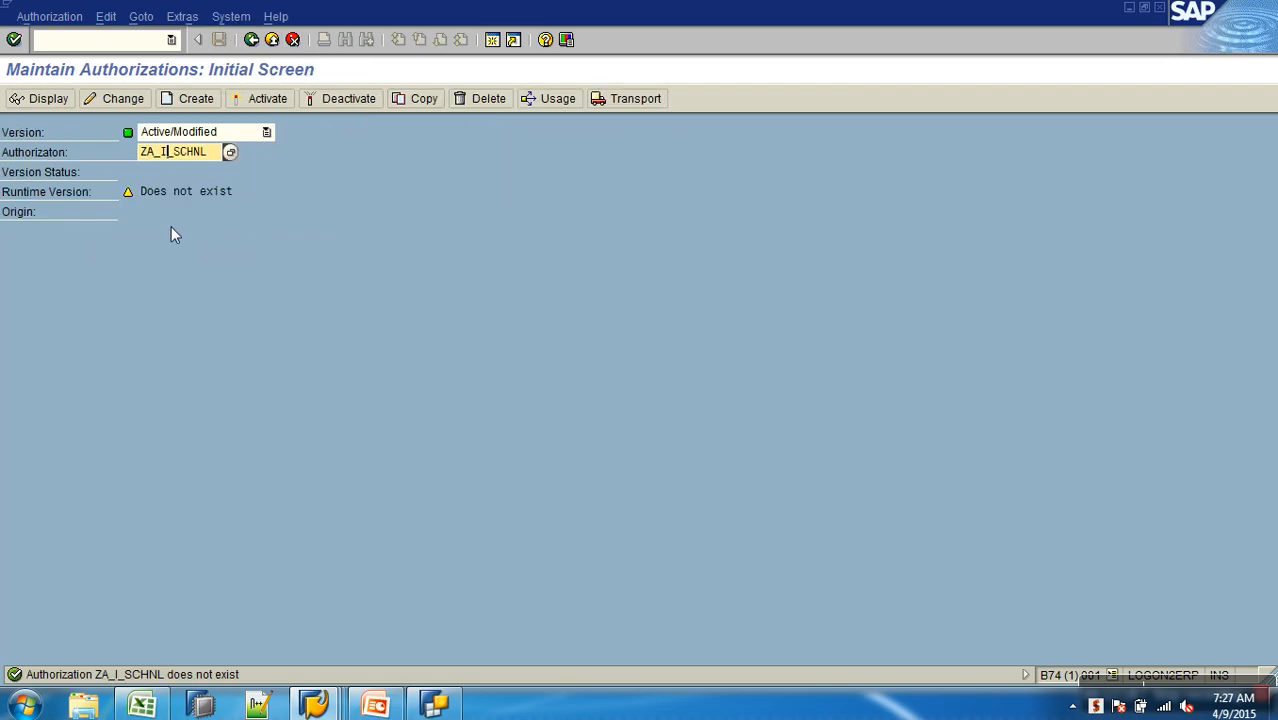
text(s)
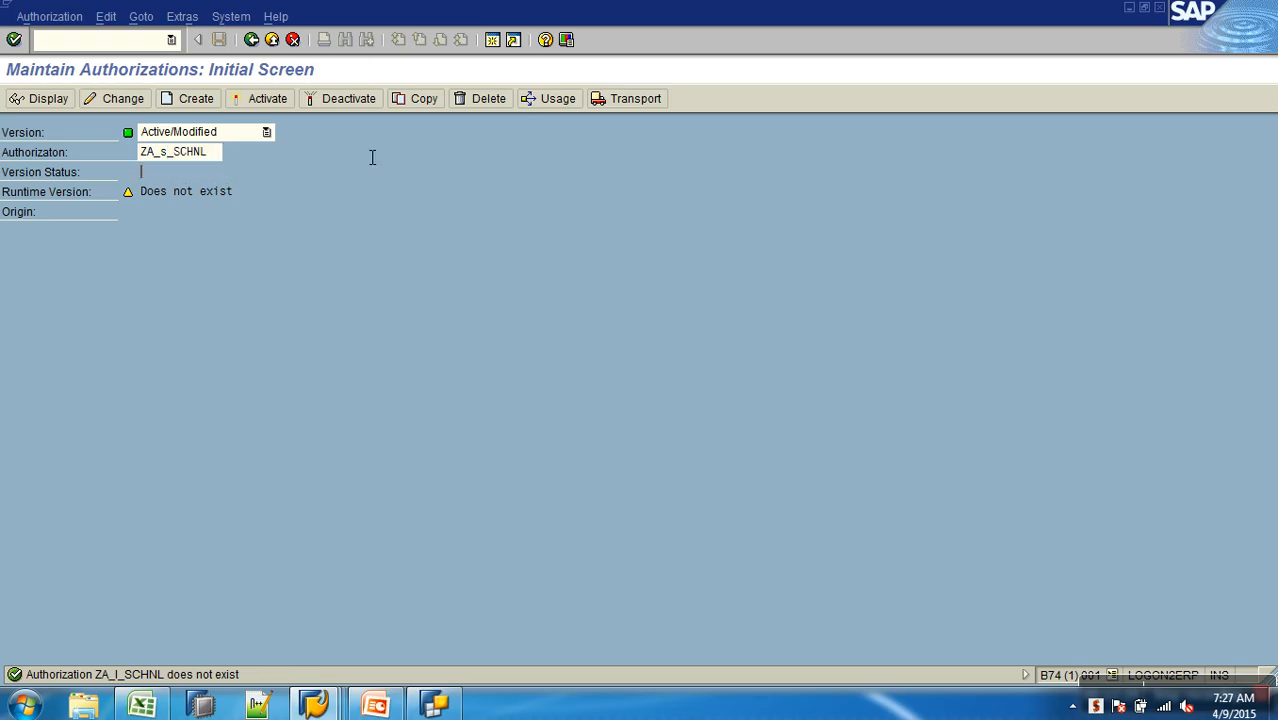
click(419, 98)
key(Right)
key(Right)
key(Right)
key(Right)
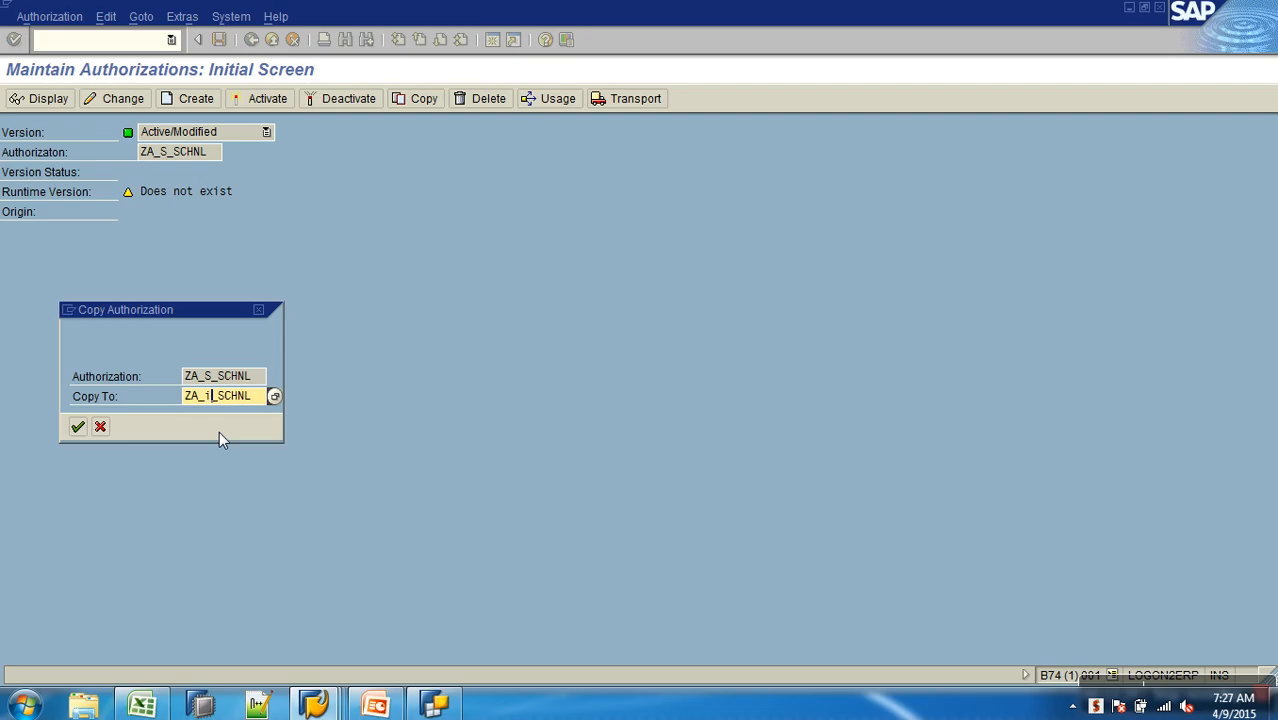
key(Return)
- Set the from value of the EQ row for ZSLSCHLD in ZA_I_SCHNL to I (Individual)
double_click(63, 372)
click(239, 313)
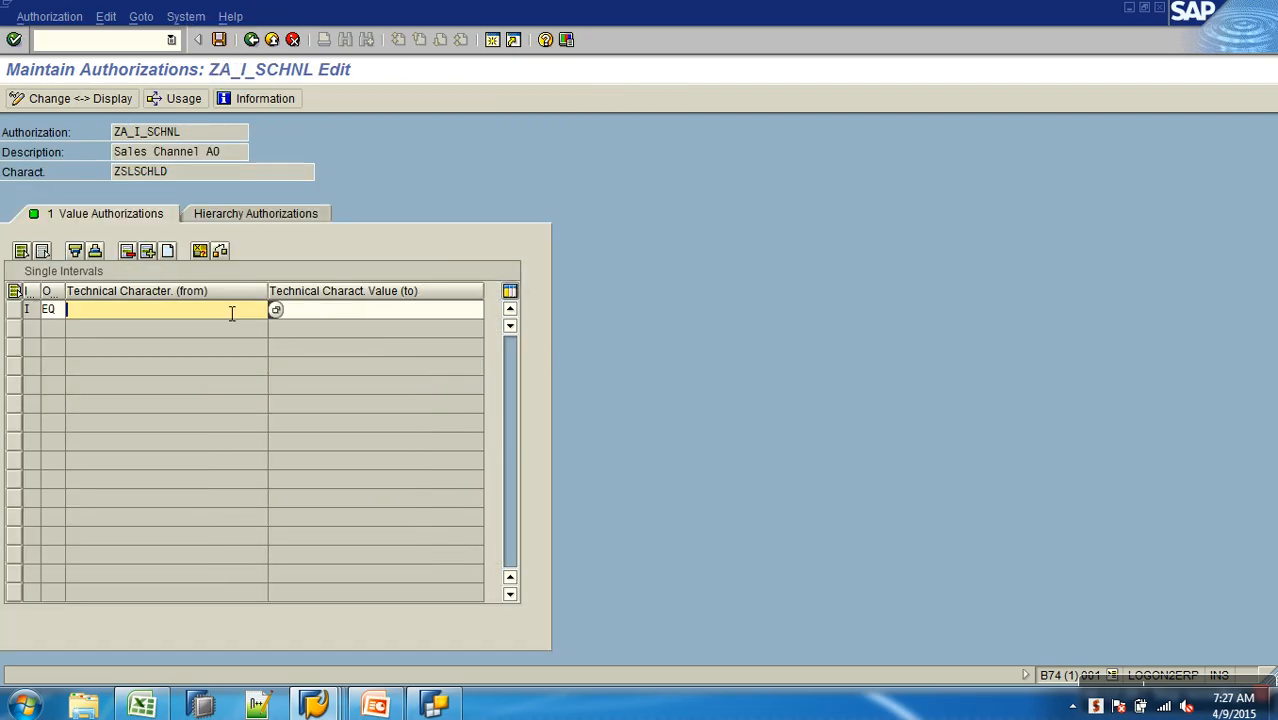
right_click(231, 313)
click(201, 321)
key(F4)
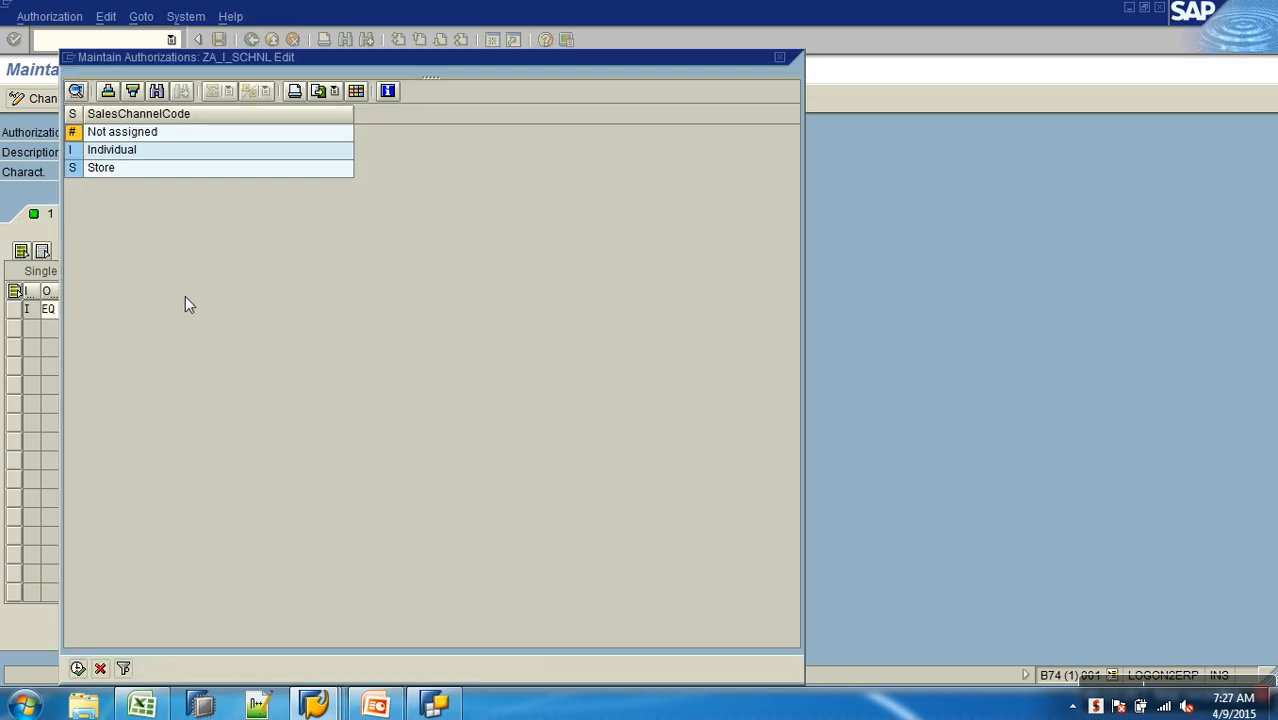
double_click(111, 157)
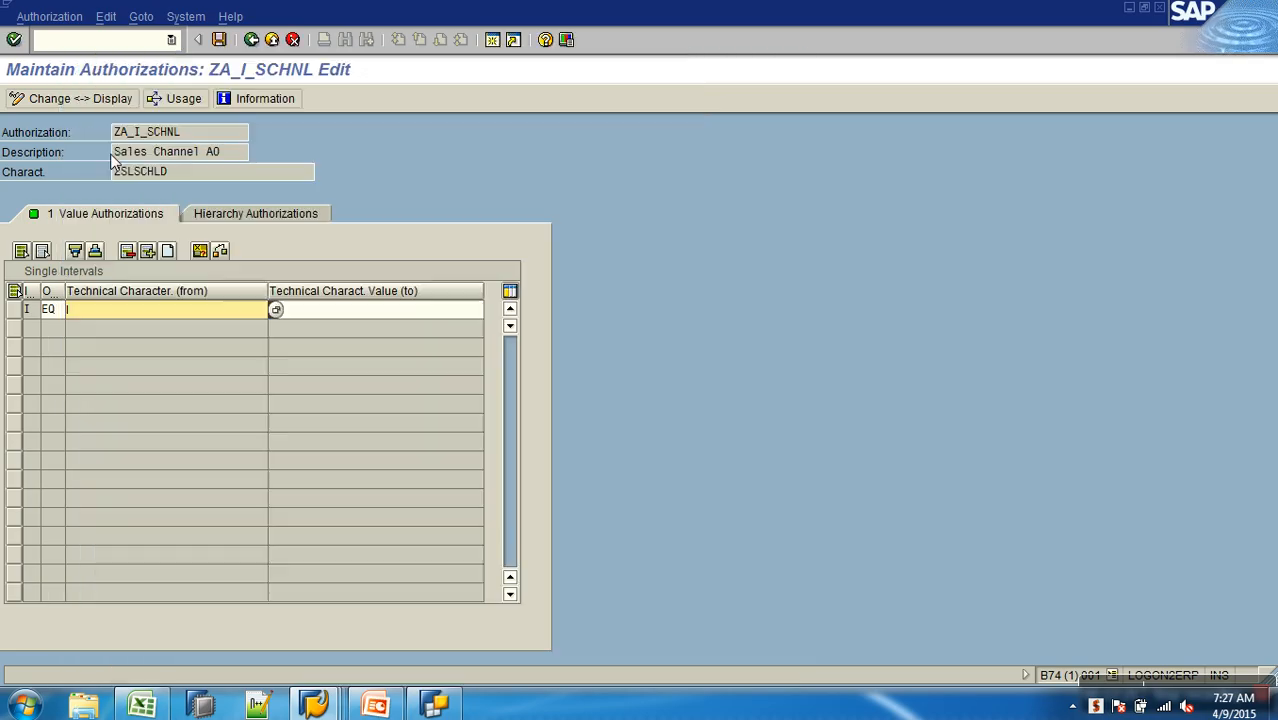
- Save and activate authorization ZA_I_SCHNL, and return to the initial authorization maintenance screen
click(218, 40)
click(251, 40)
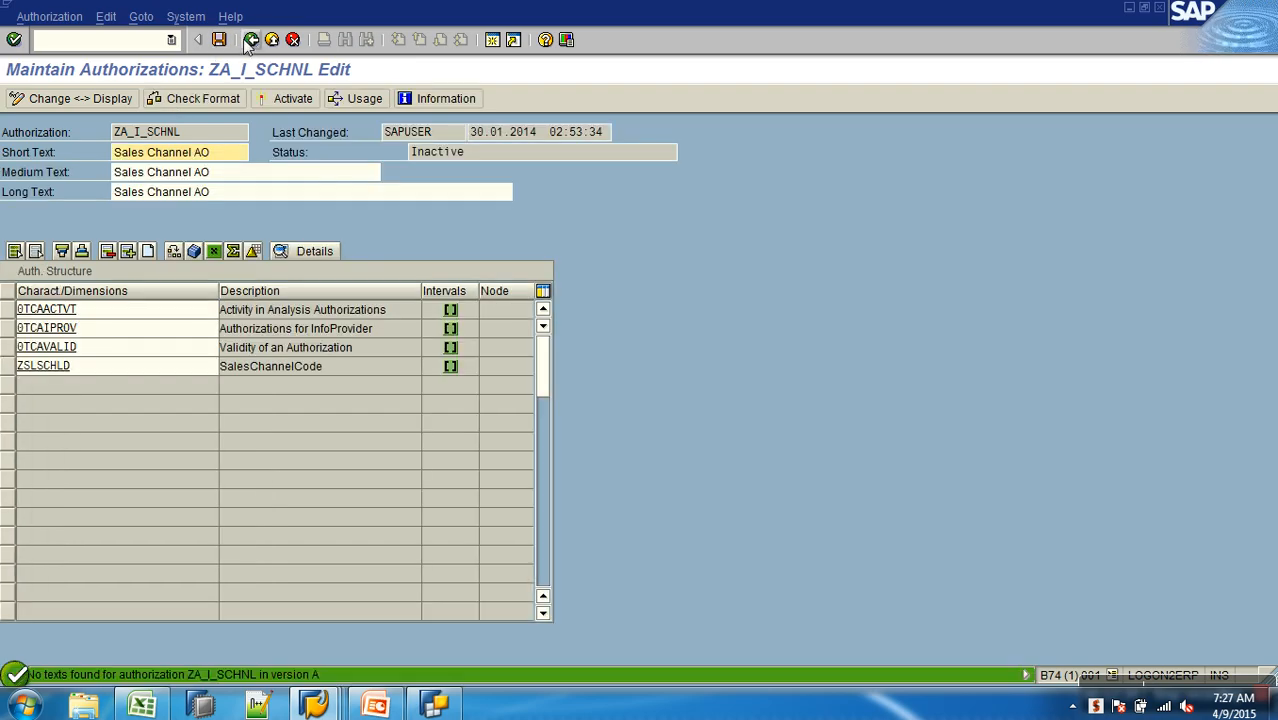
click(282, 100)
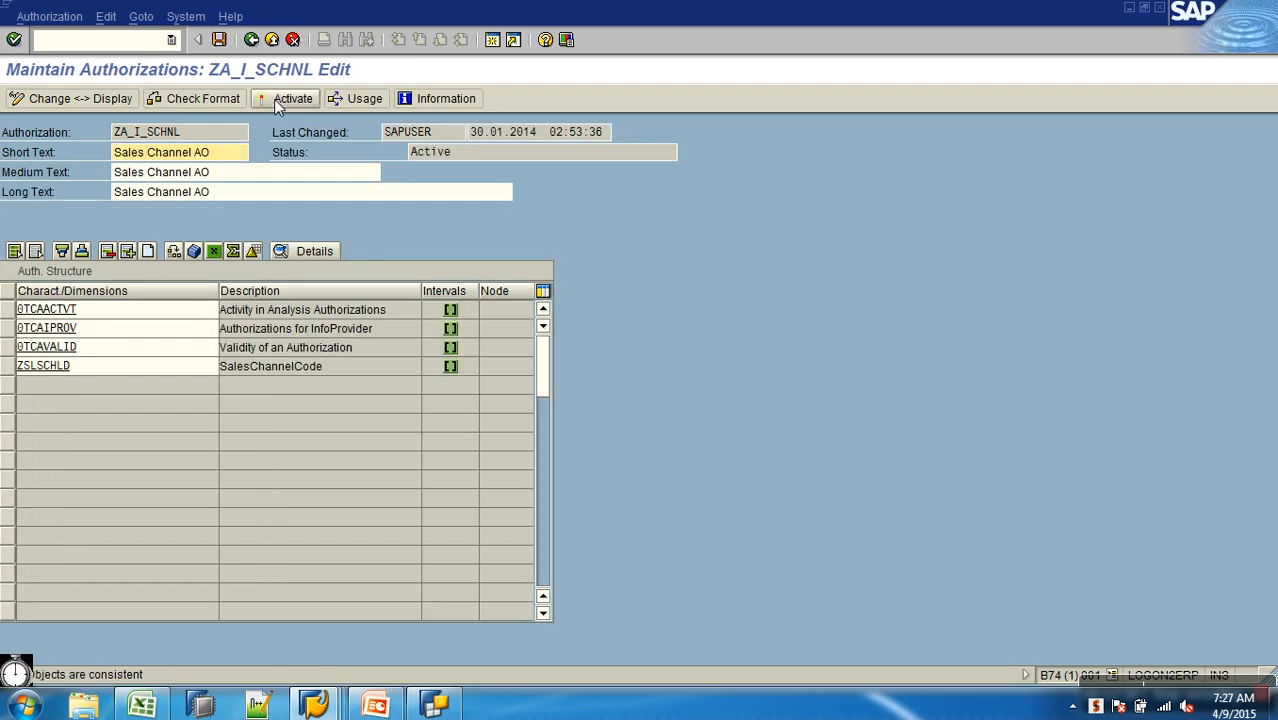
click(251, 40)
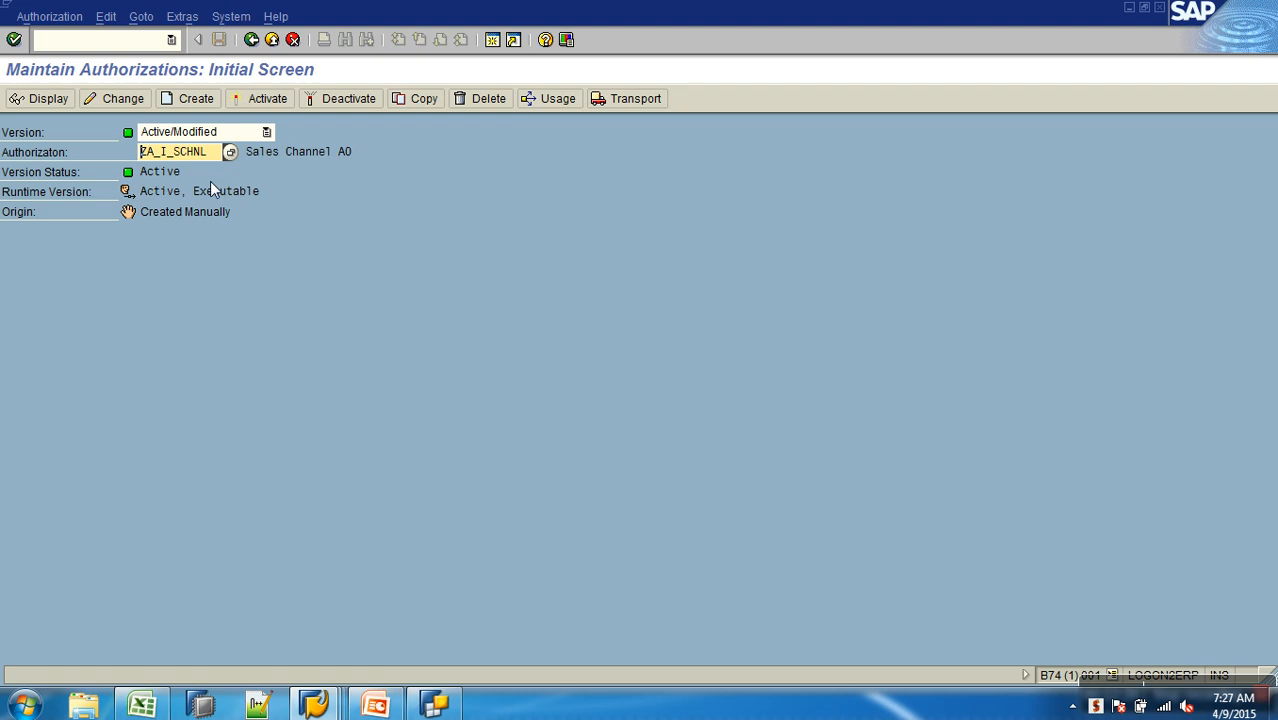
- Go to Role Maintenance from the user functions of analysis authorization management and check its transaction code
click(251, 40)
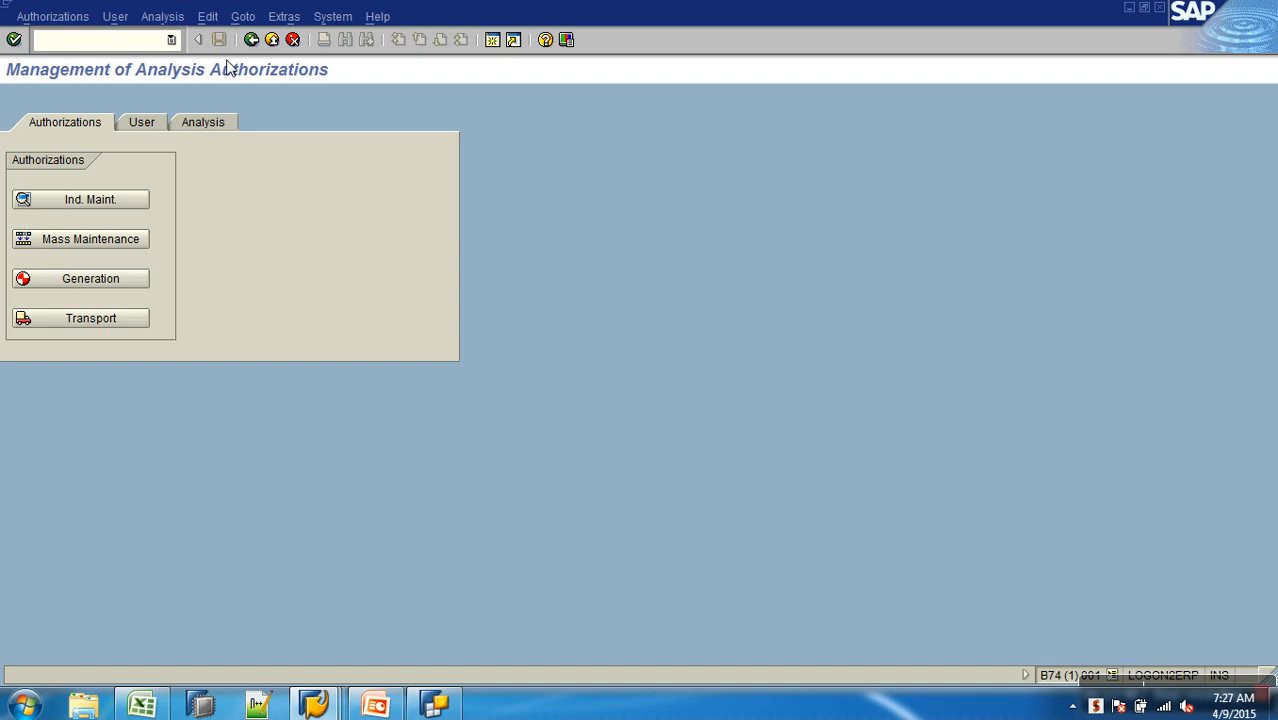
click(141, 122)
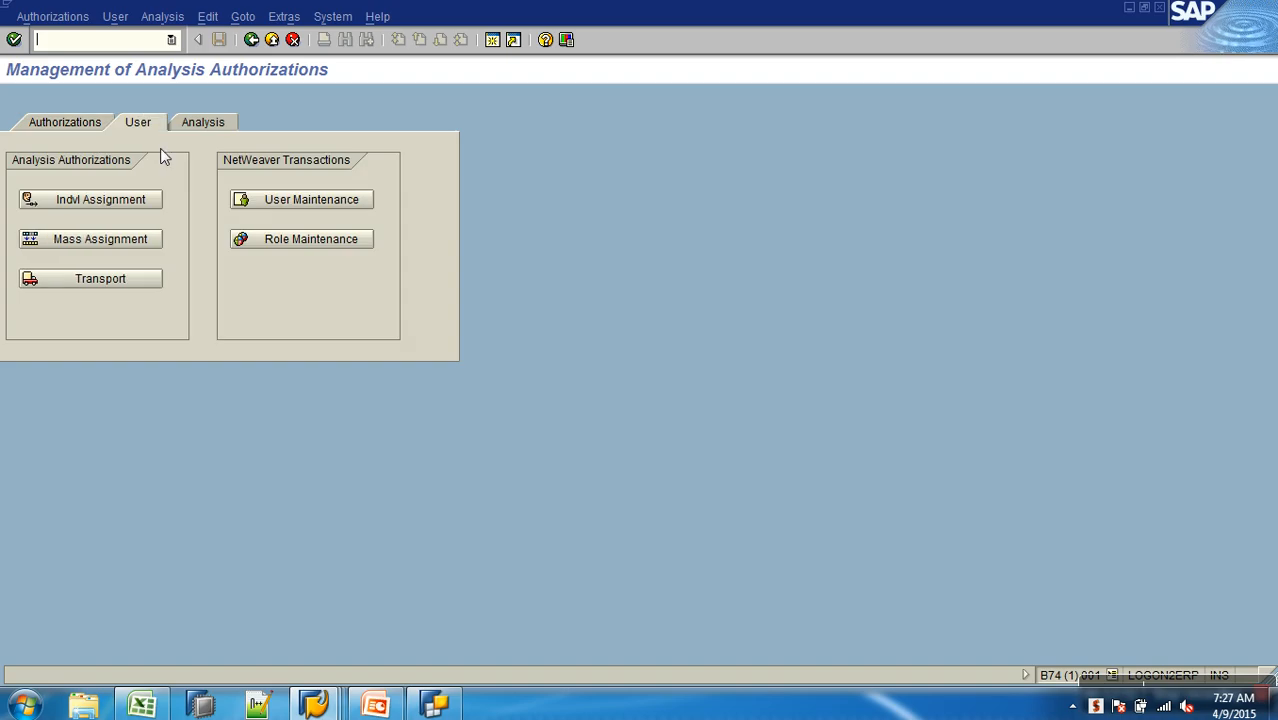
click(340, 240)
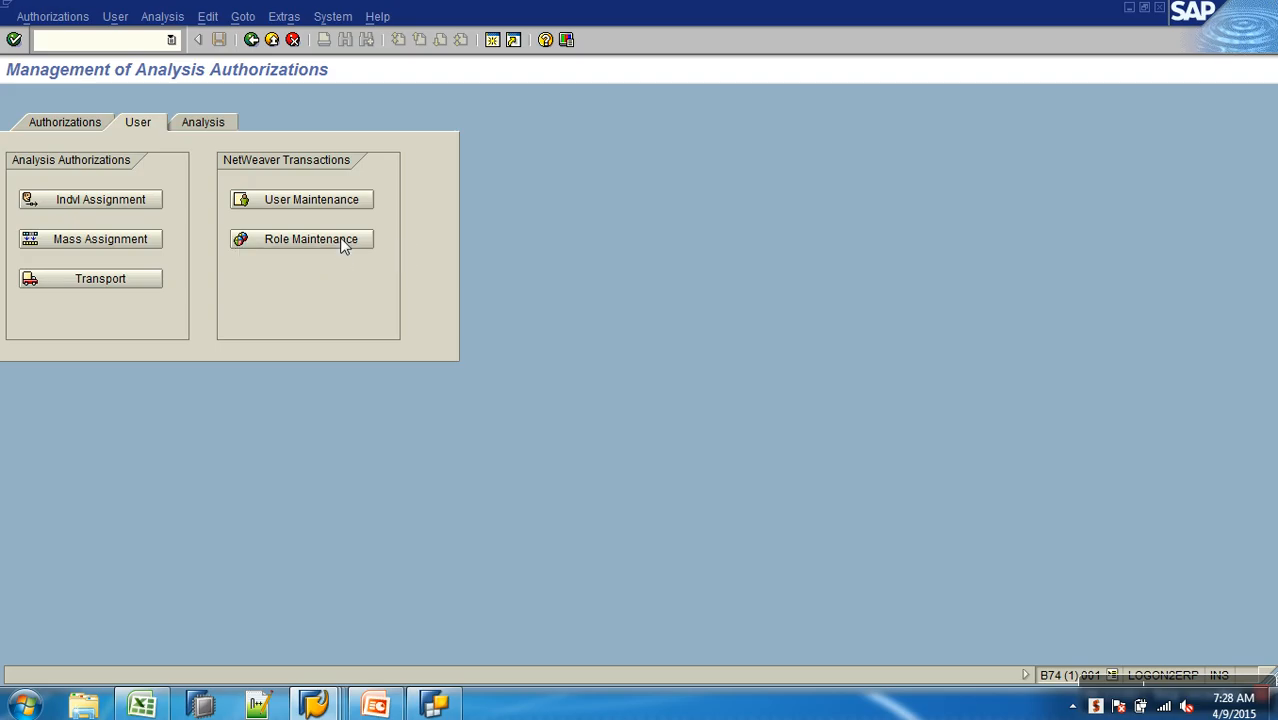
click(1112, 676)
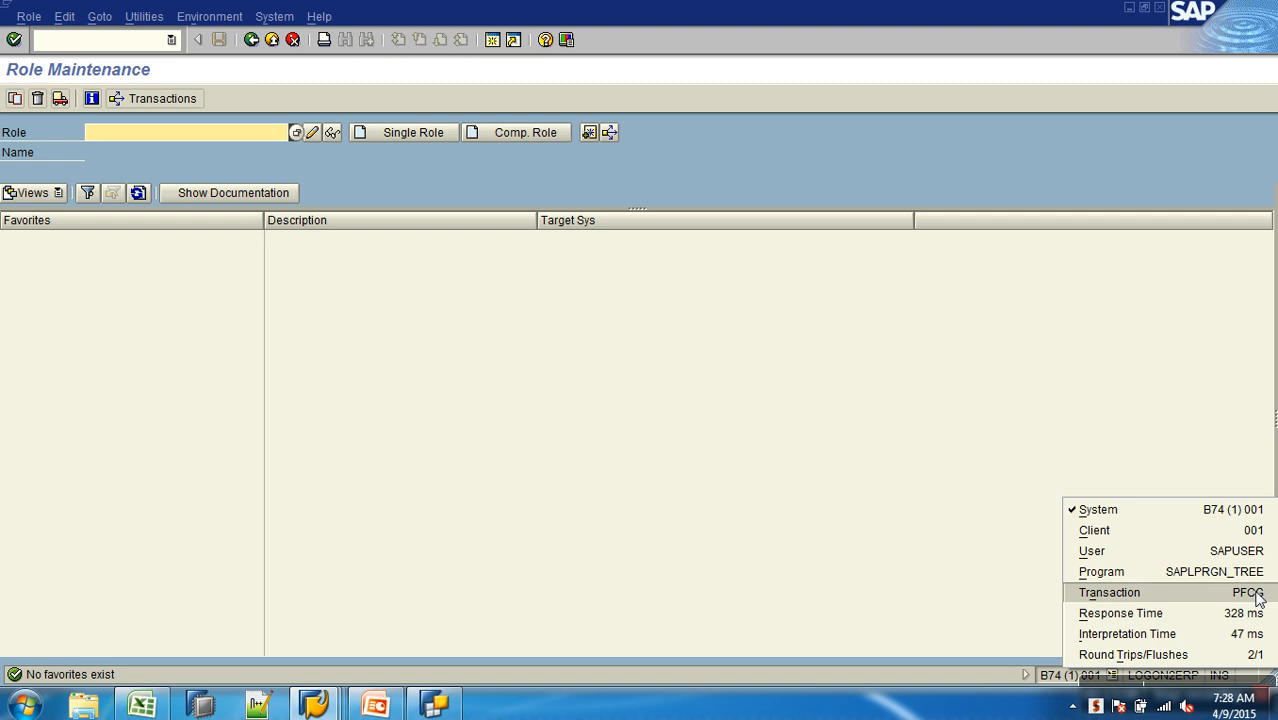
click(864, 374)
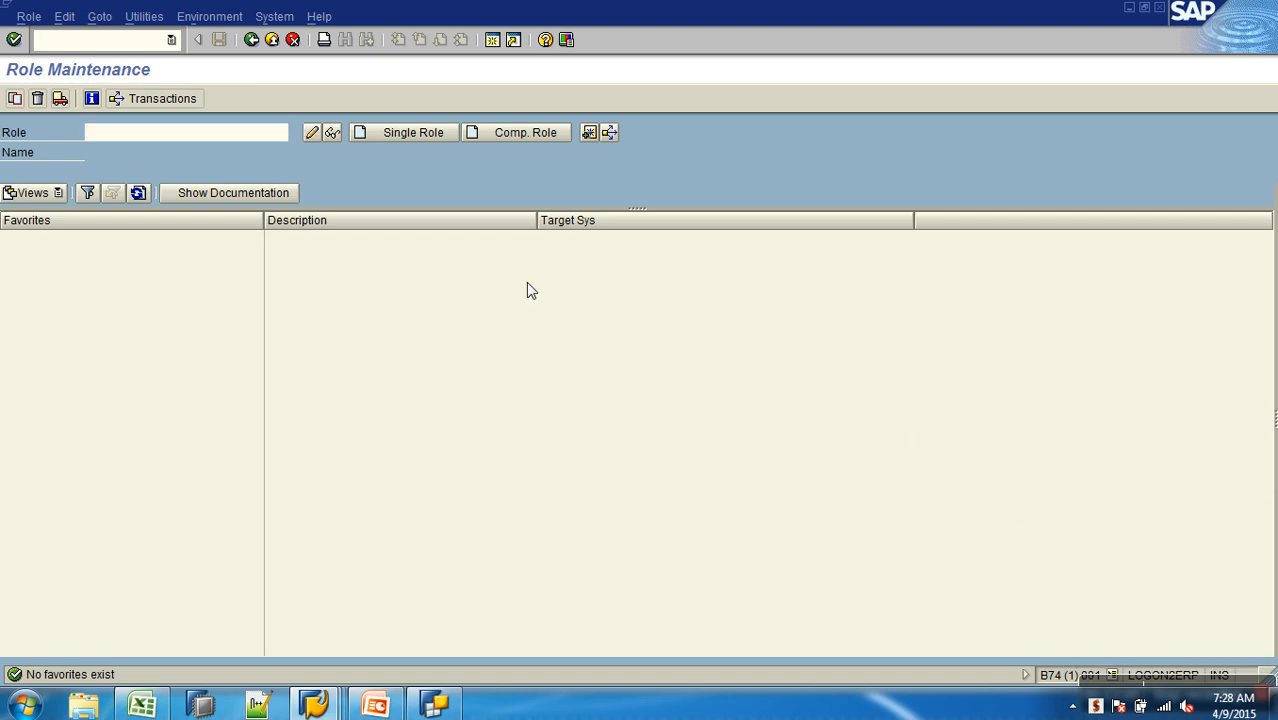
- Start creating a single role named YROLE_S_SALES
click(242, 136)
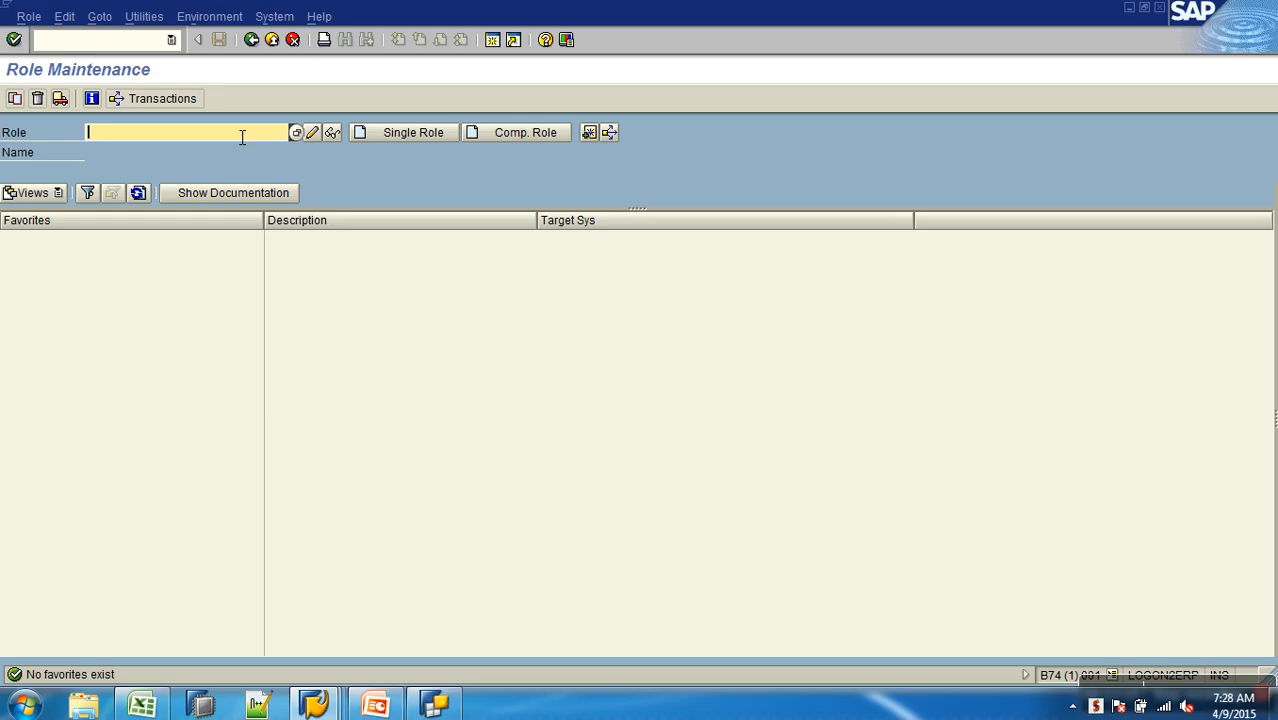
text(yrole_)
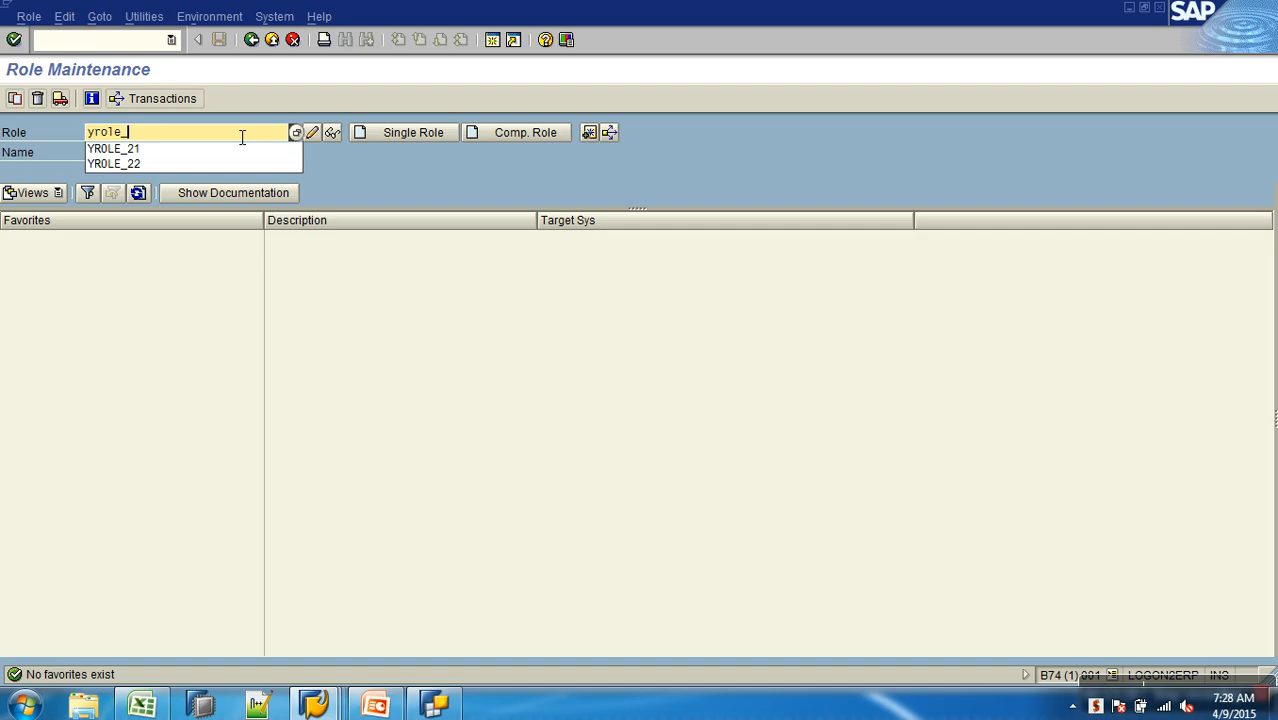
text(s_sales)
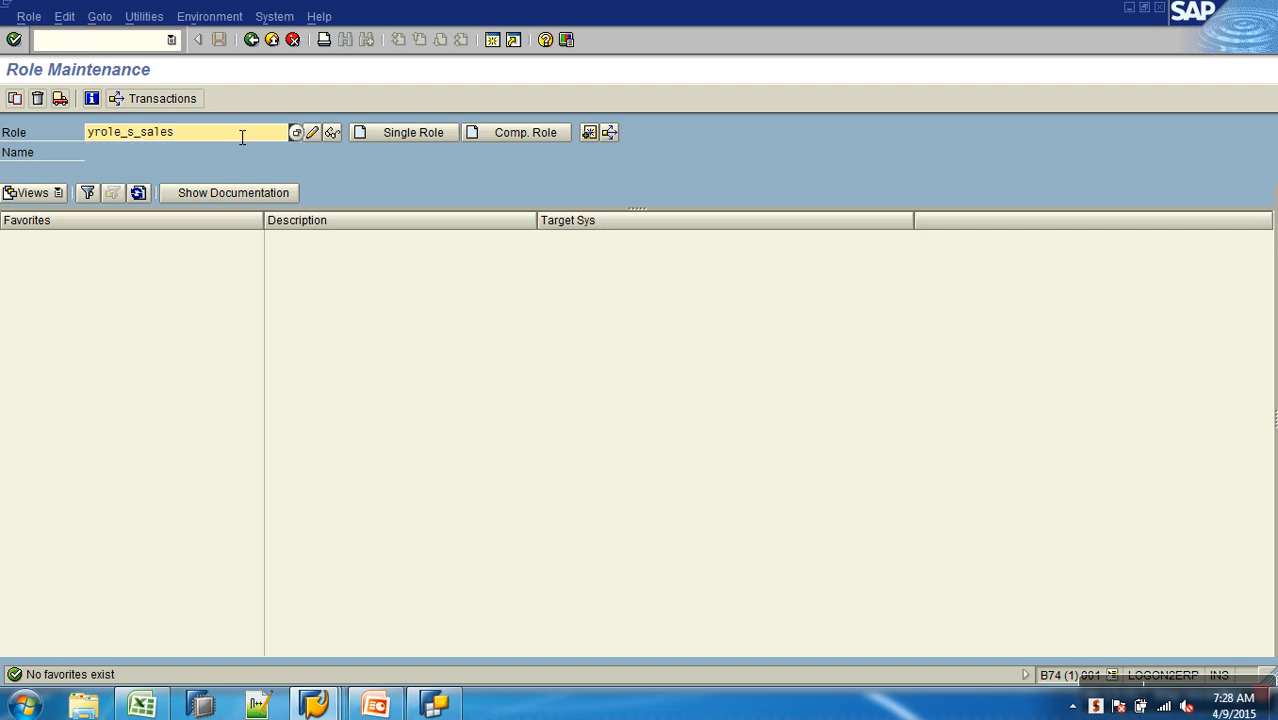
key(Return)
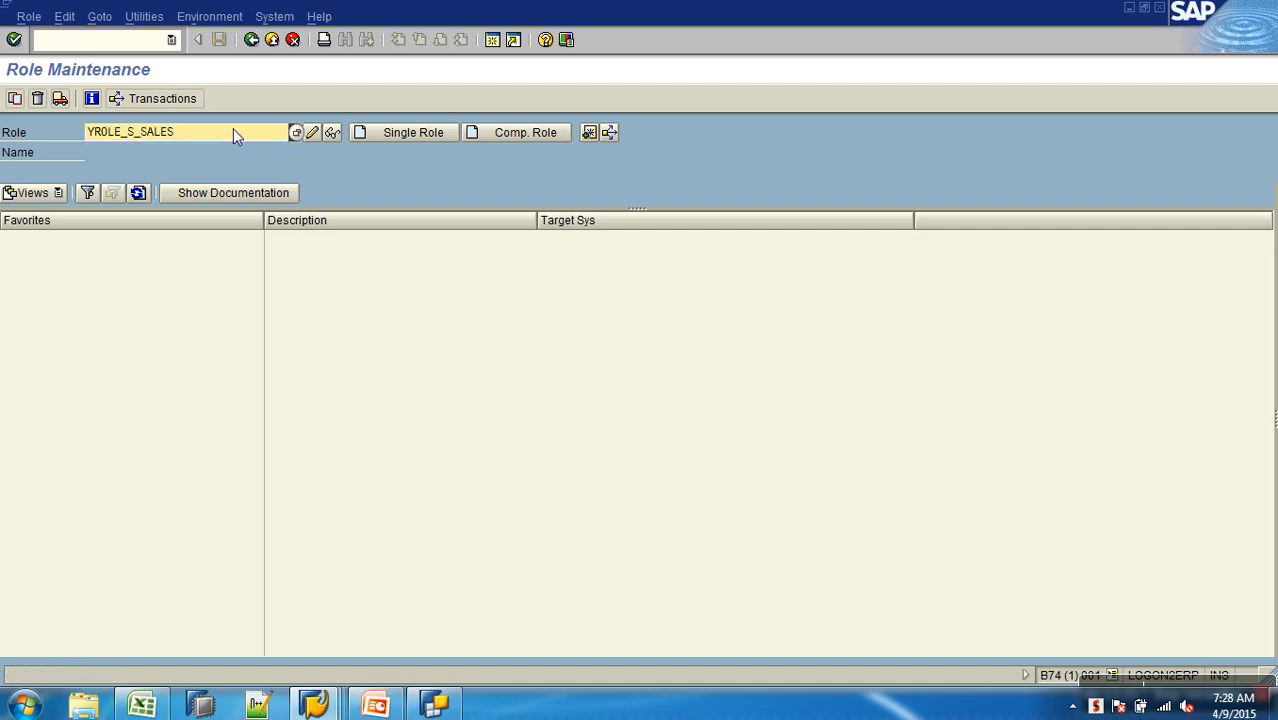
click(438, 131)
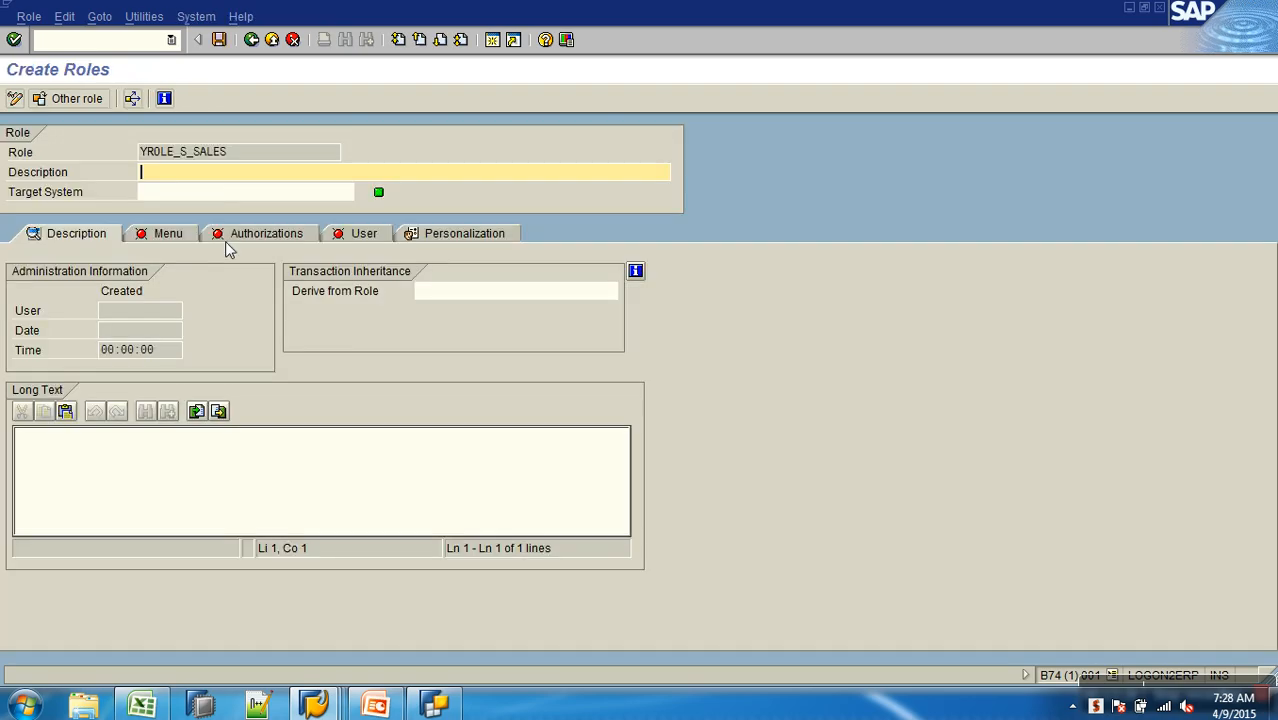
- Describe role YROLE_S_SALES as Store Sales and save it
text(Store Sales)
key(Return)
click(249, 335)
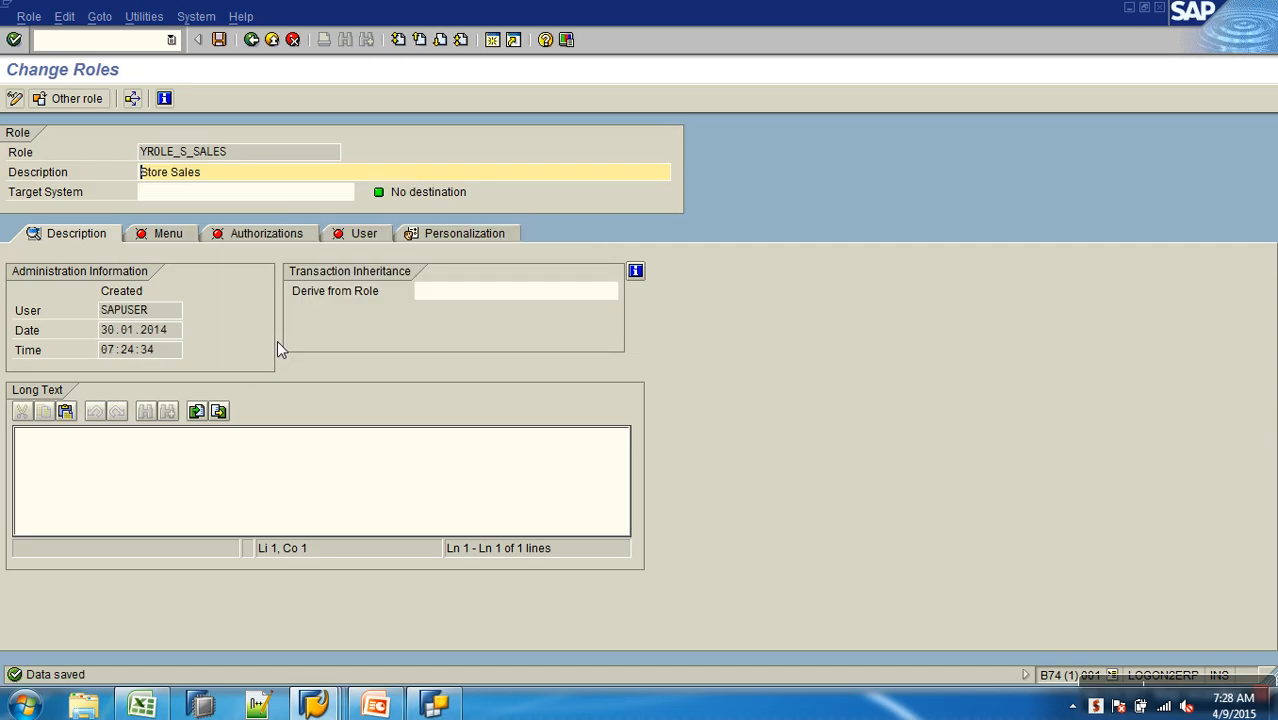
- Assign transaction RSRT to the menu of role YROLE_S_SALES and save the role
click(160, 238)
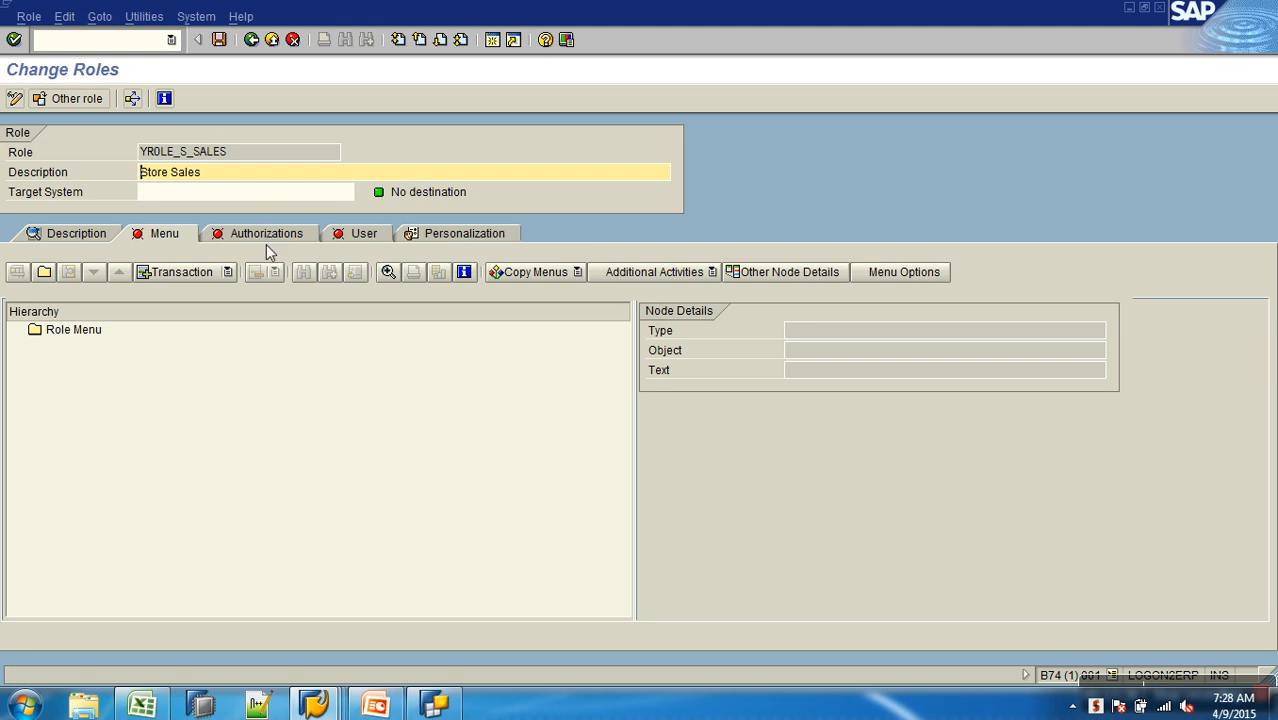
click(73, 335)
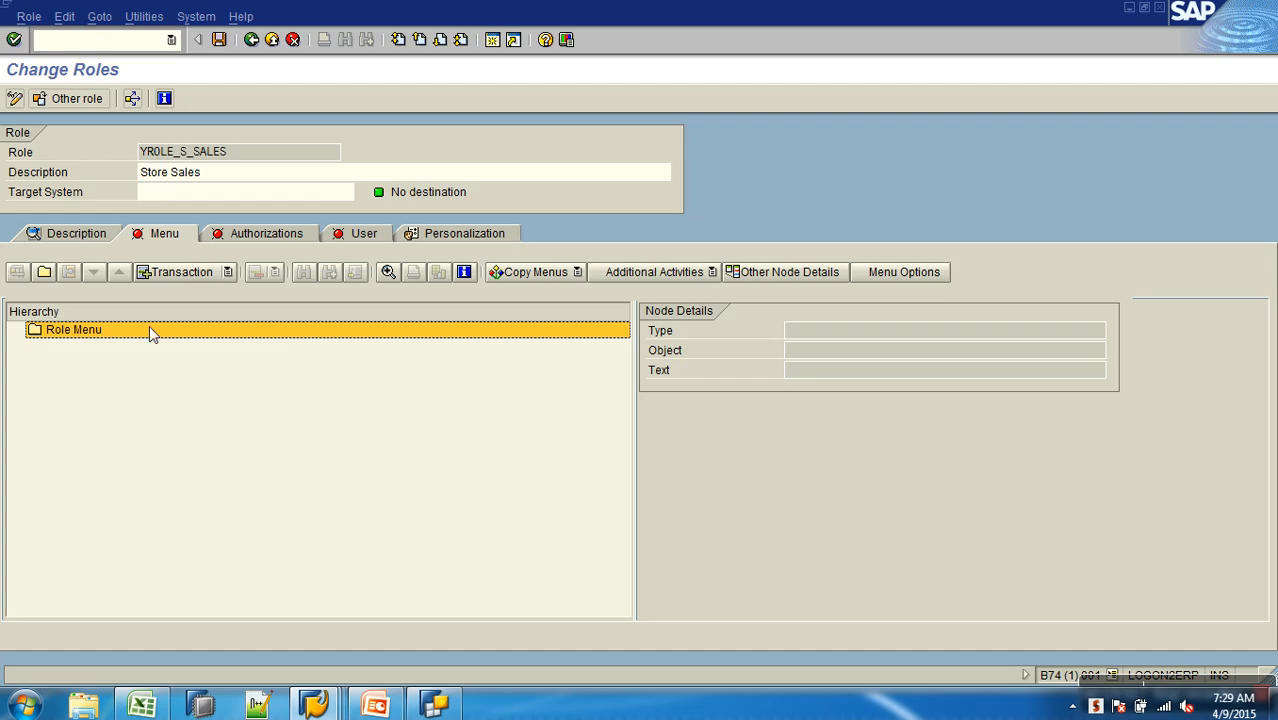
click(225, 274)
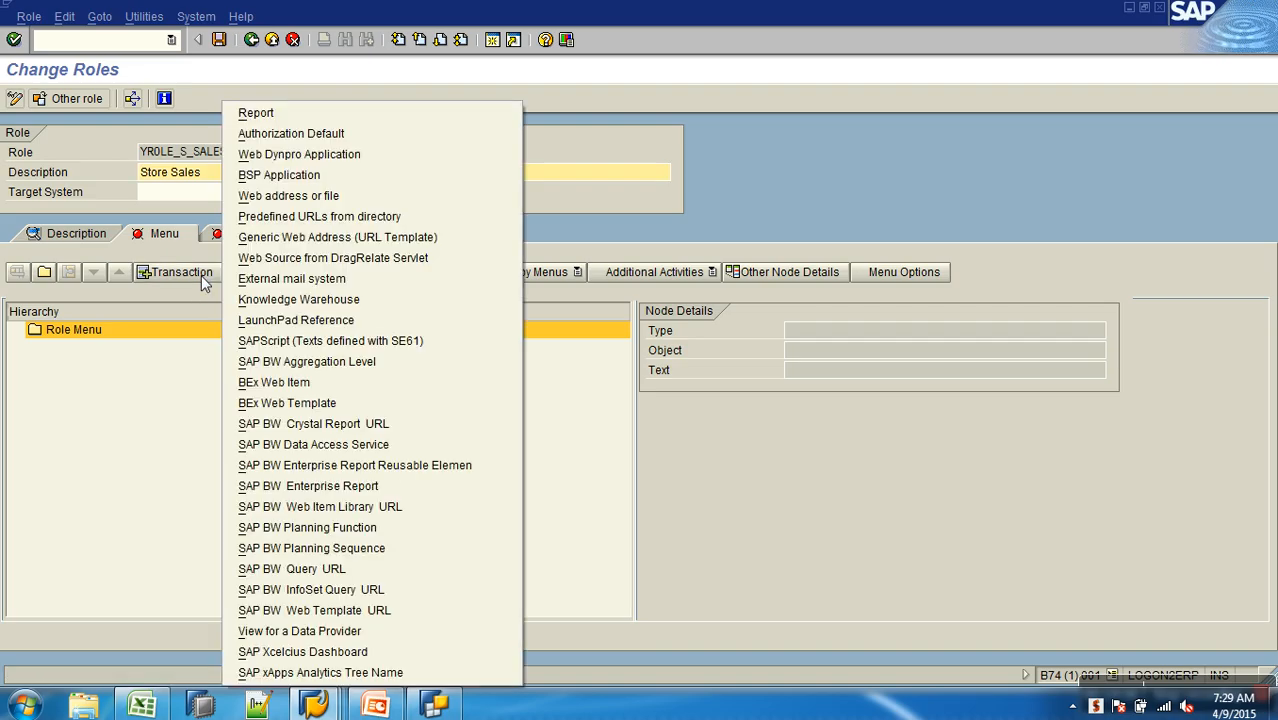
click(168, 273)
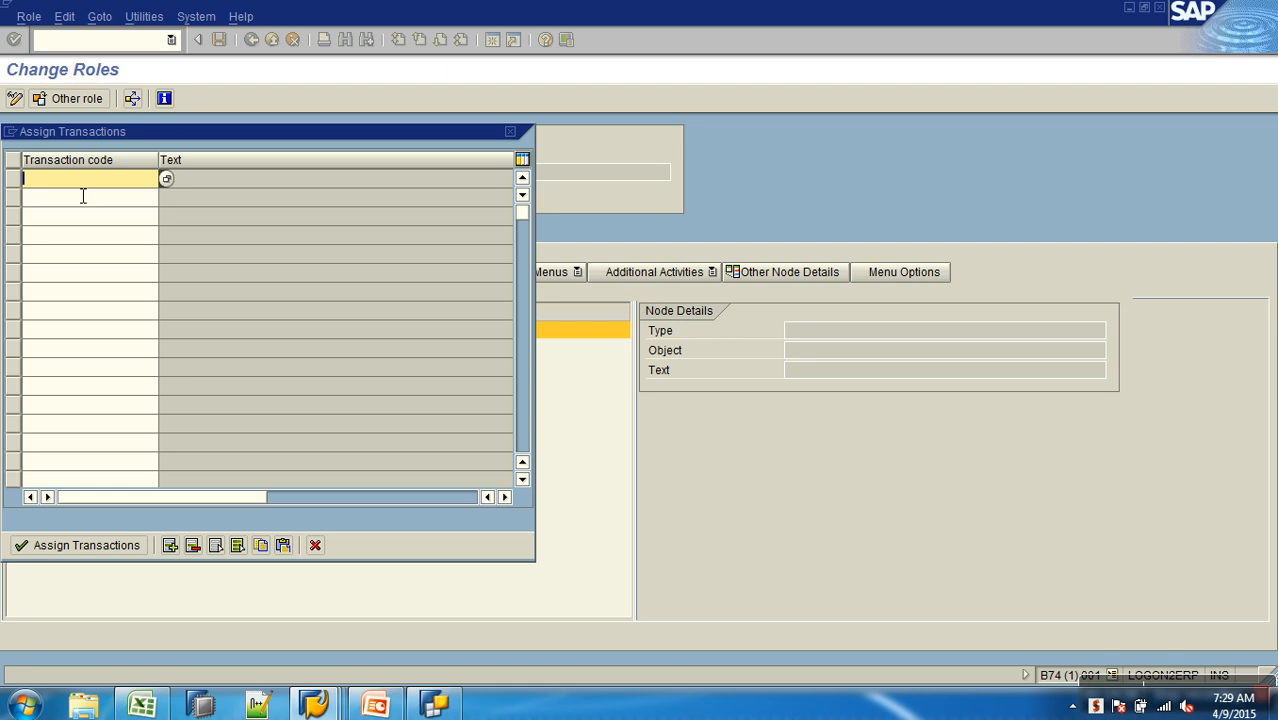
text(RSRT)
key(Return)
click(97, 554)
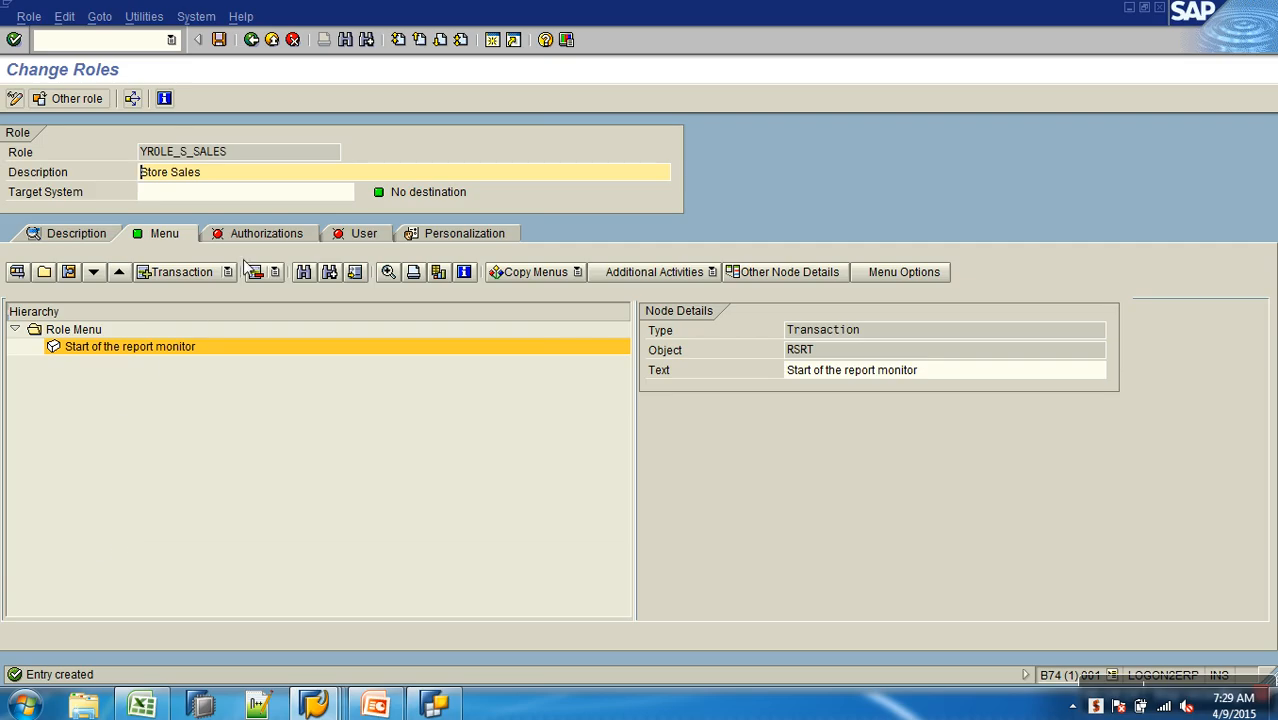
click(219, 39)
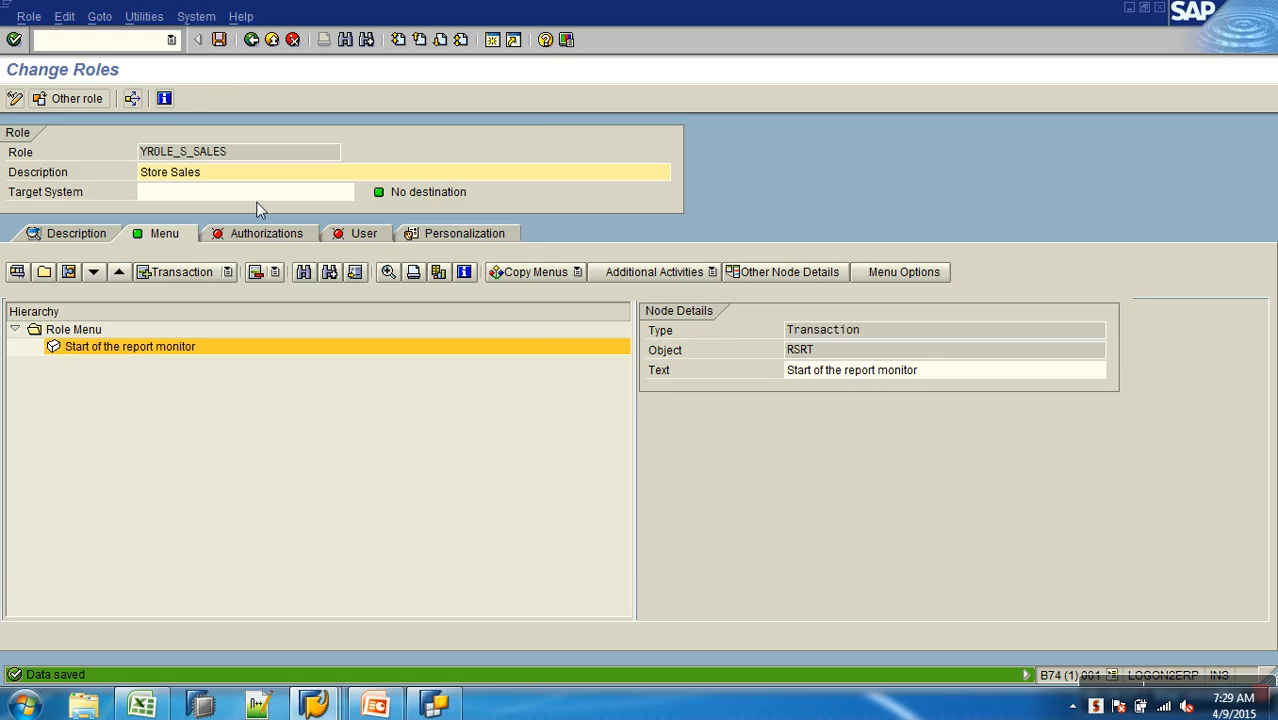
click(263, 237)
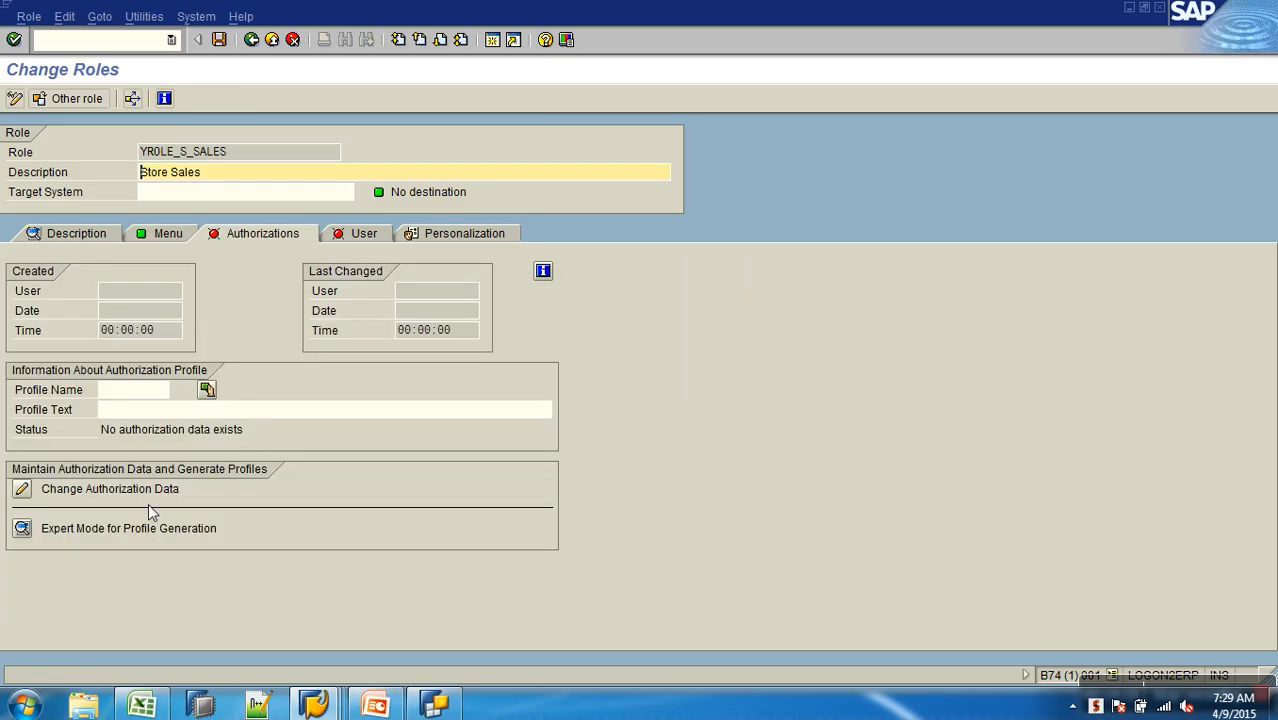
click(24, 490)
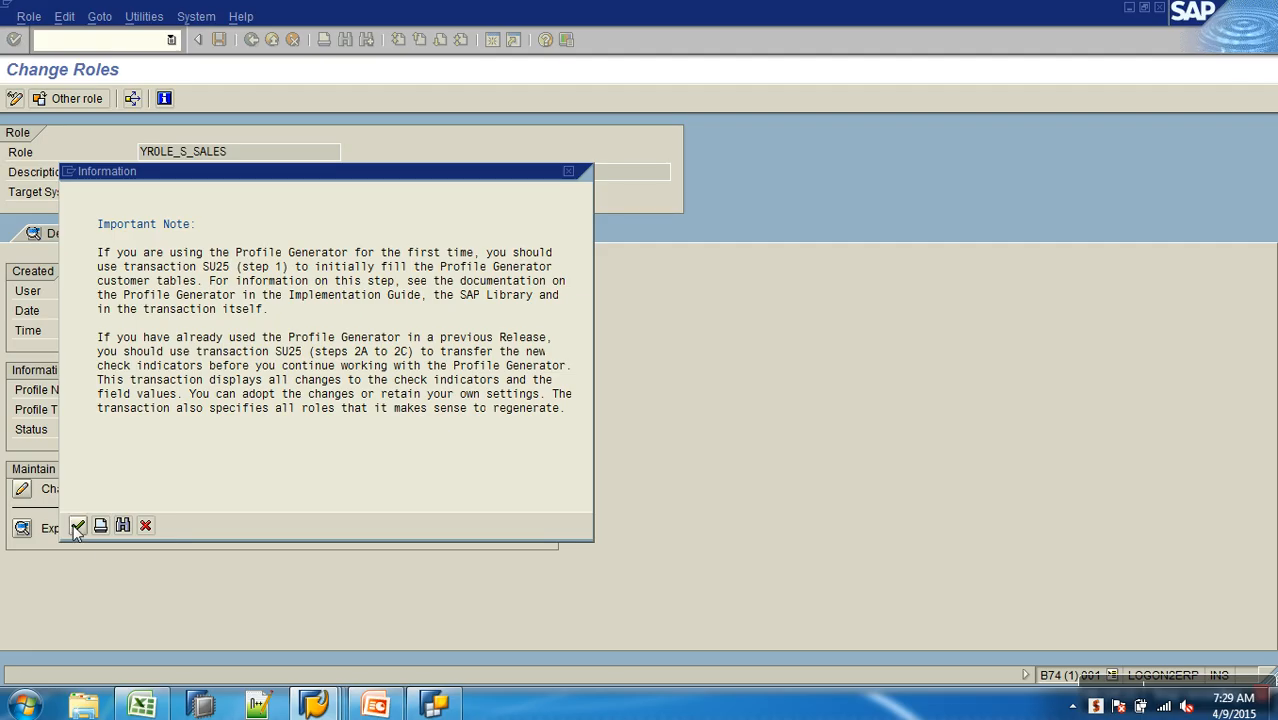
key(Return)
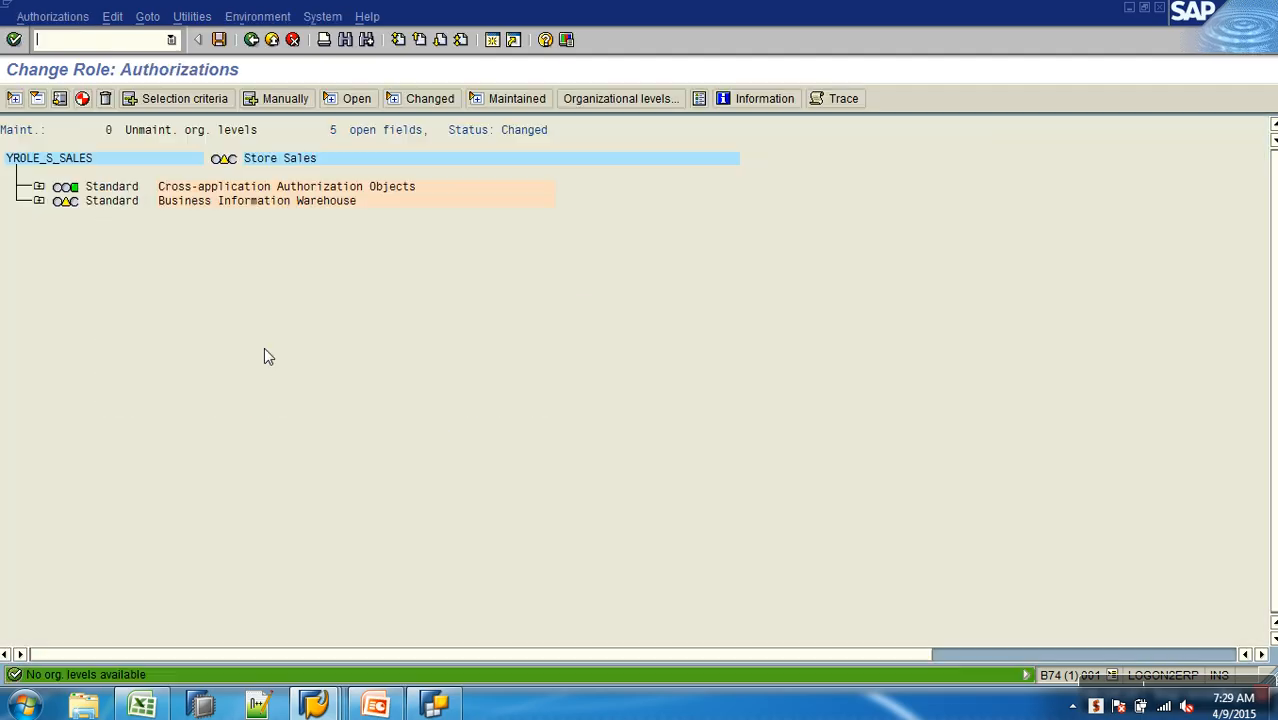
click(38, 201)
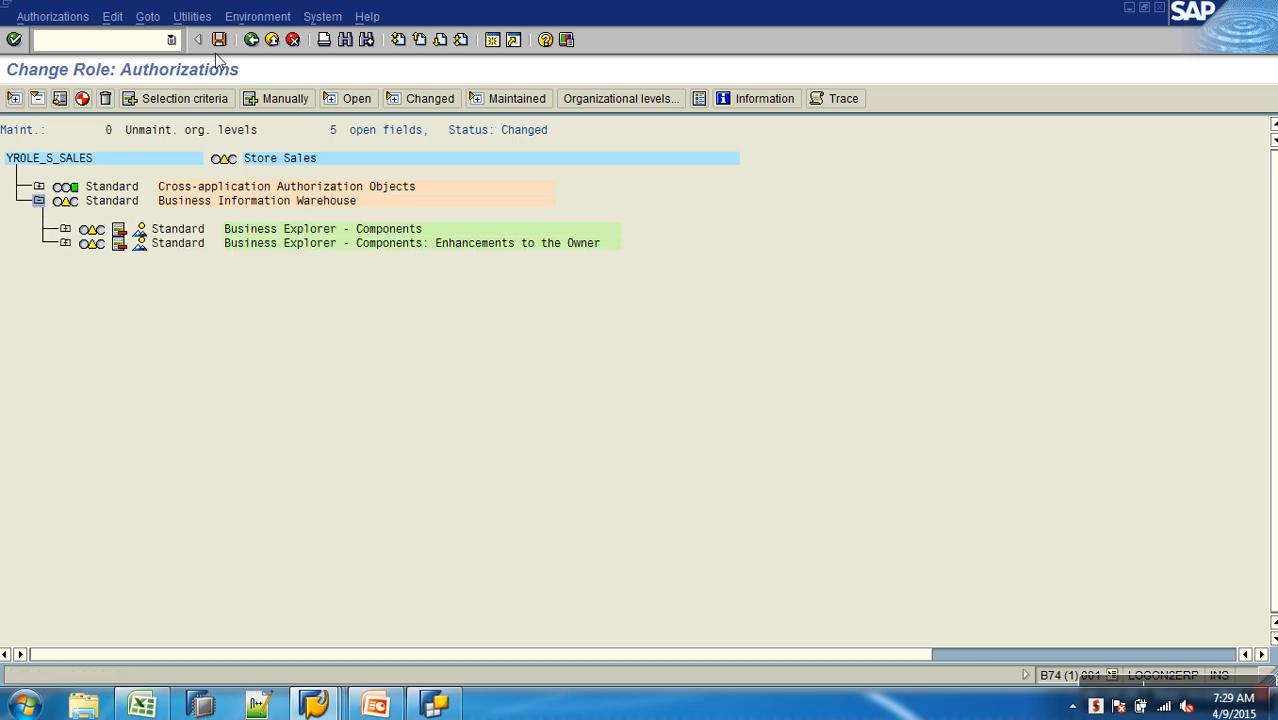
click(195, 17)
click(255, 148)
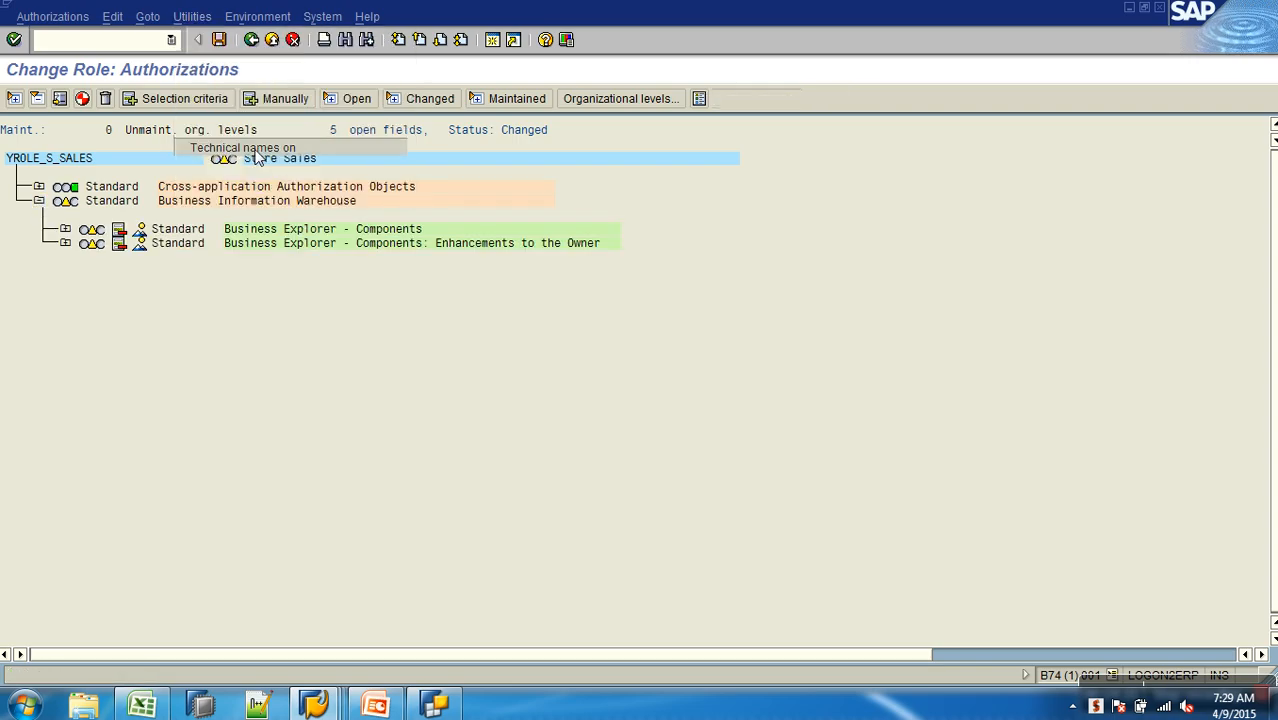
click(65, 229)
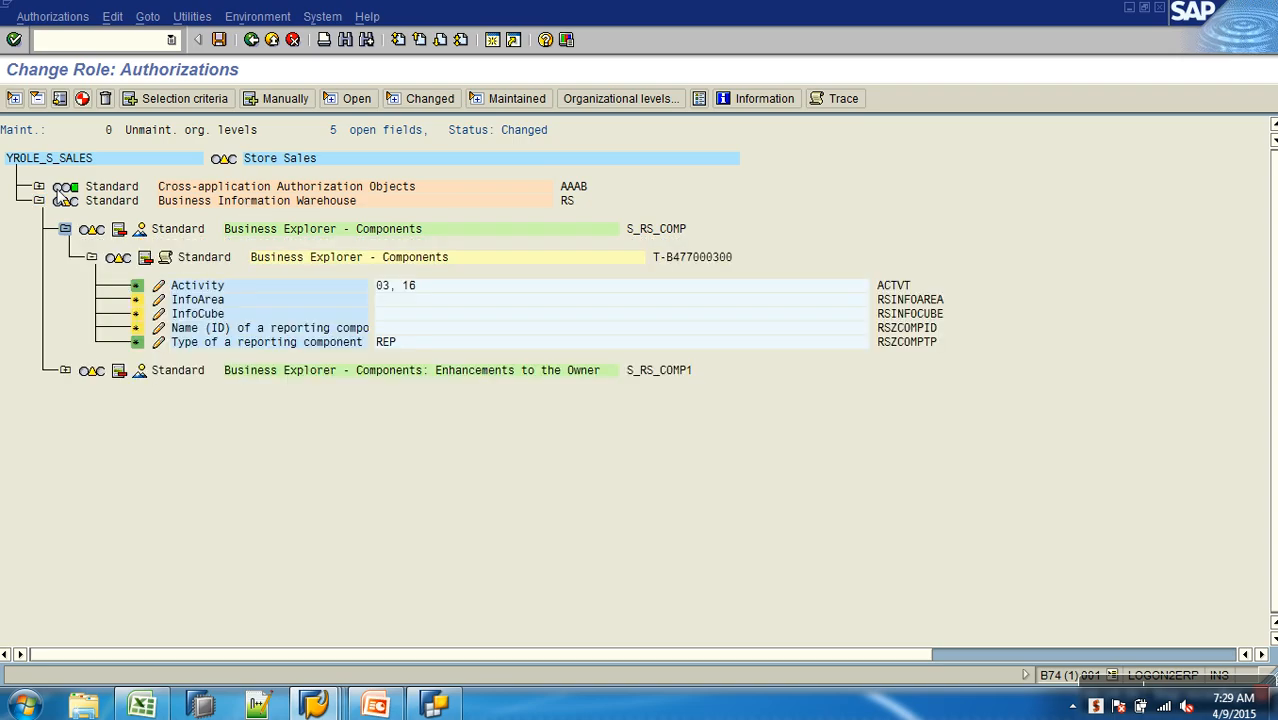
click(39, 187)
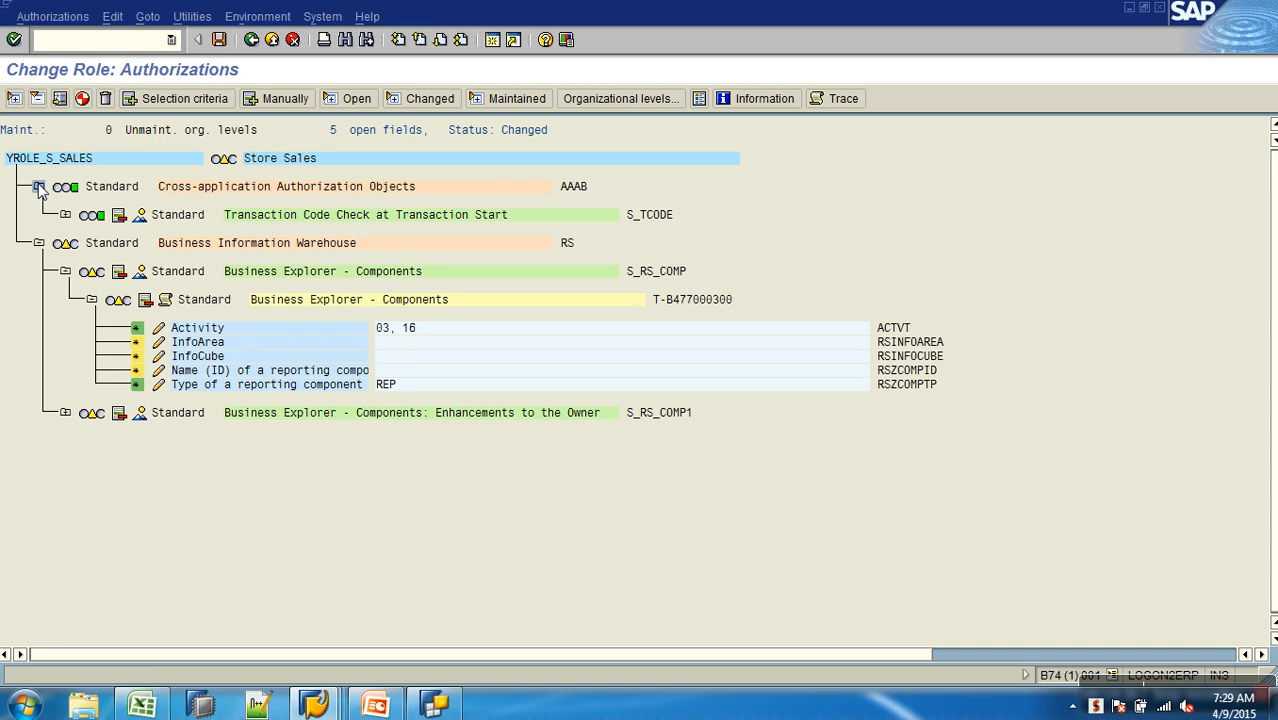
click(271, 39)
click(99, 237)
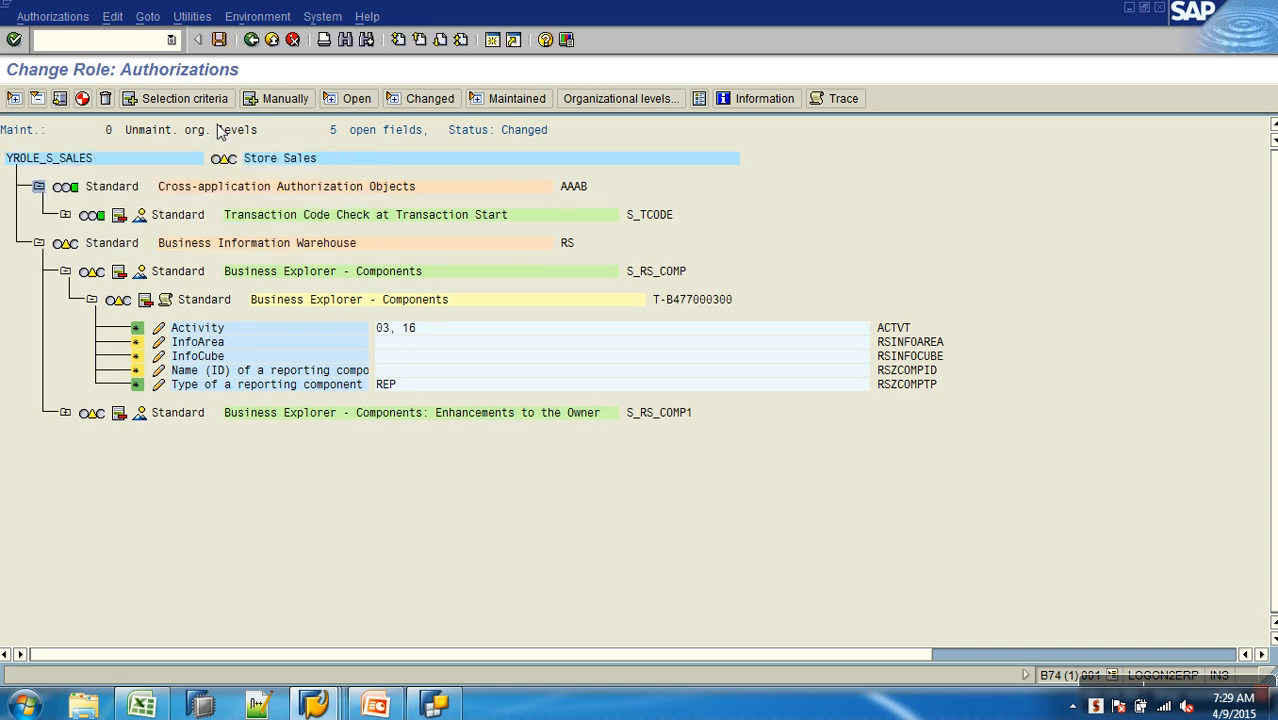
click(292, 41)
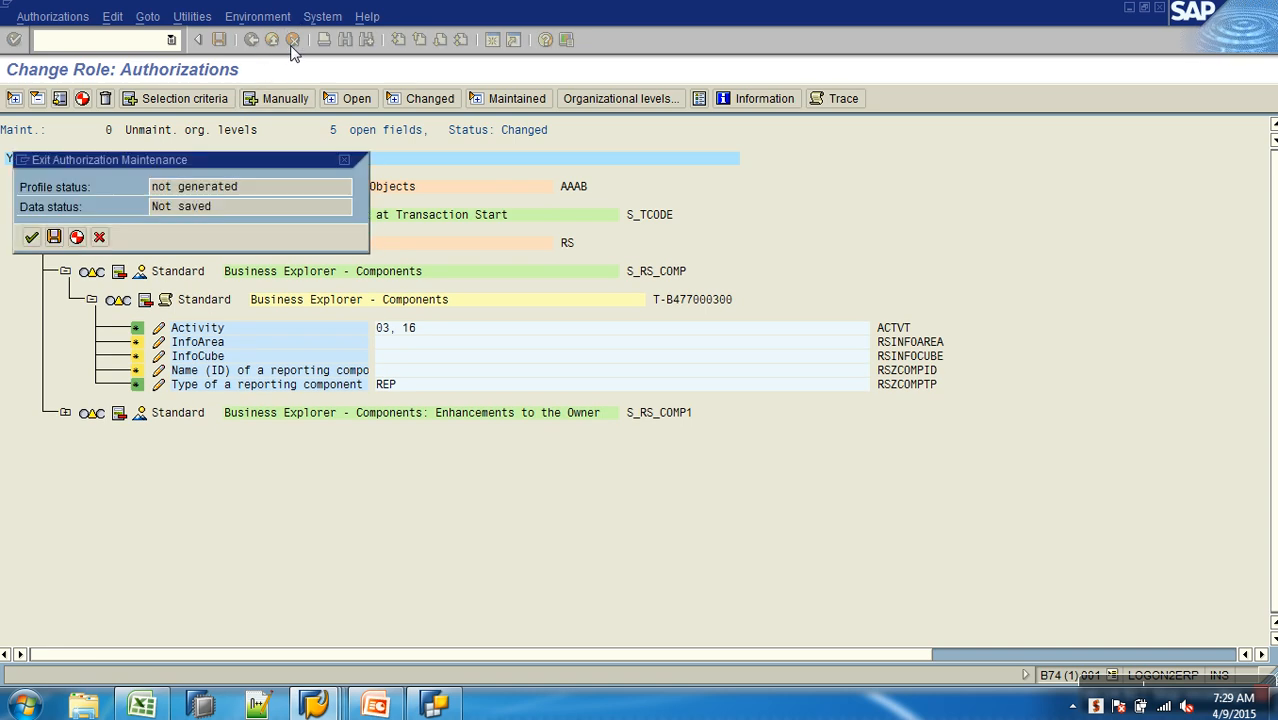
click(31, 237)
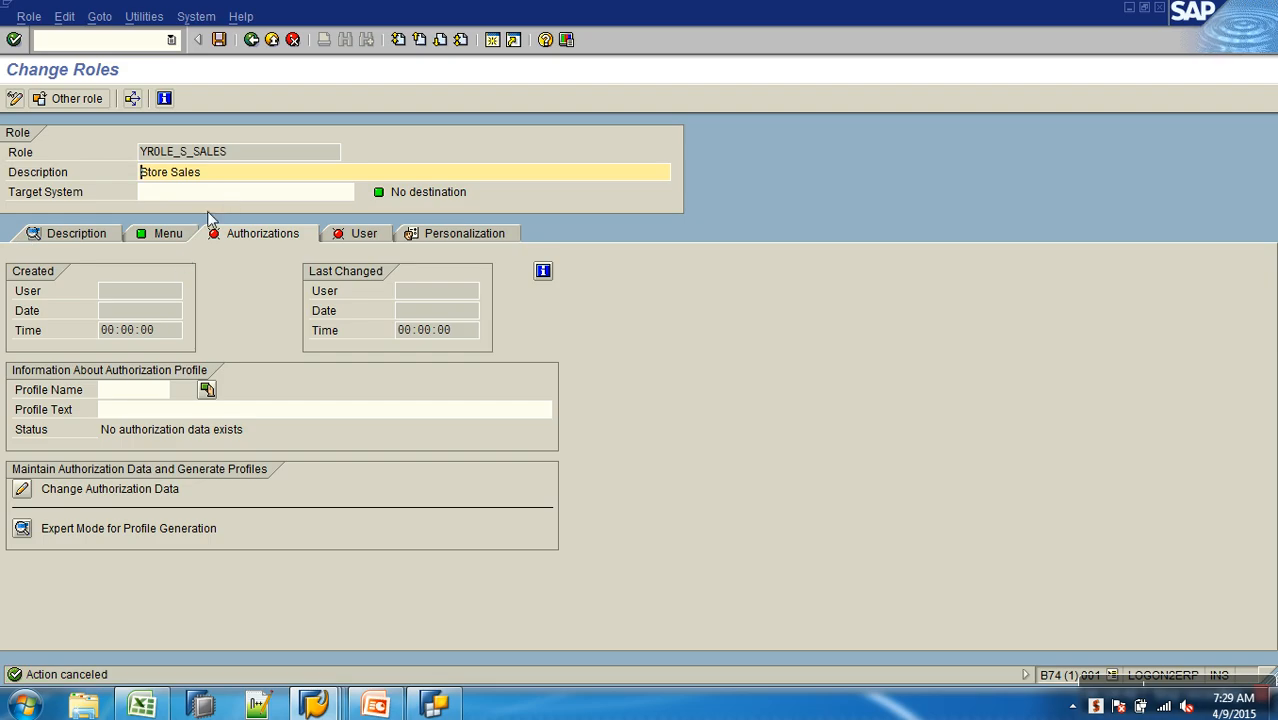
- Delete the RSRT transaction entry from the menu of role YROLE_S_SALES and save the role
click(166, 236)
click(98, 343)
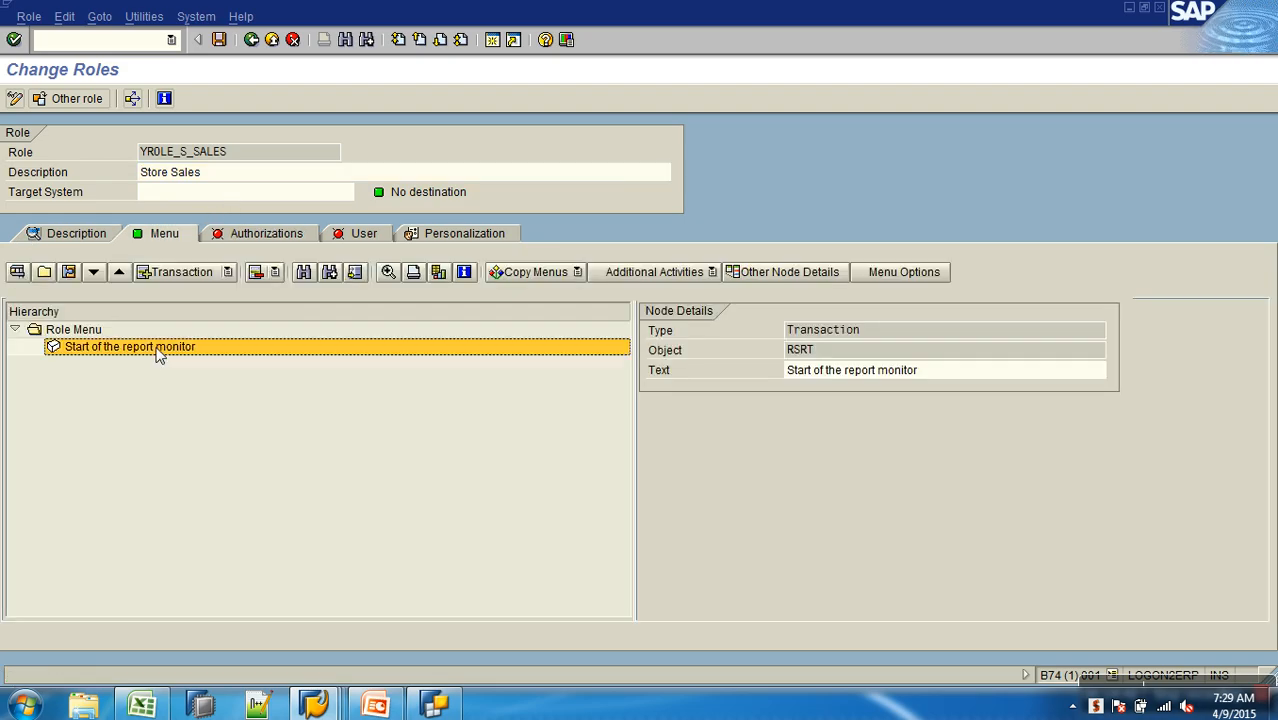
click(256, 274)
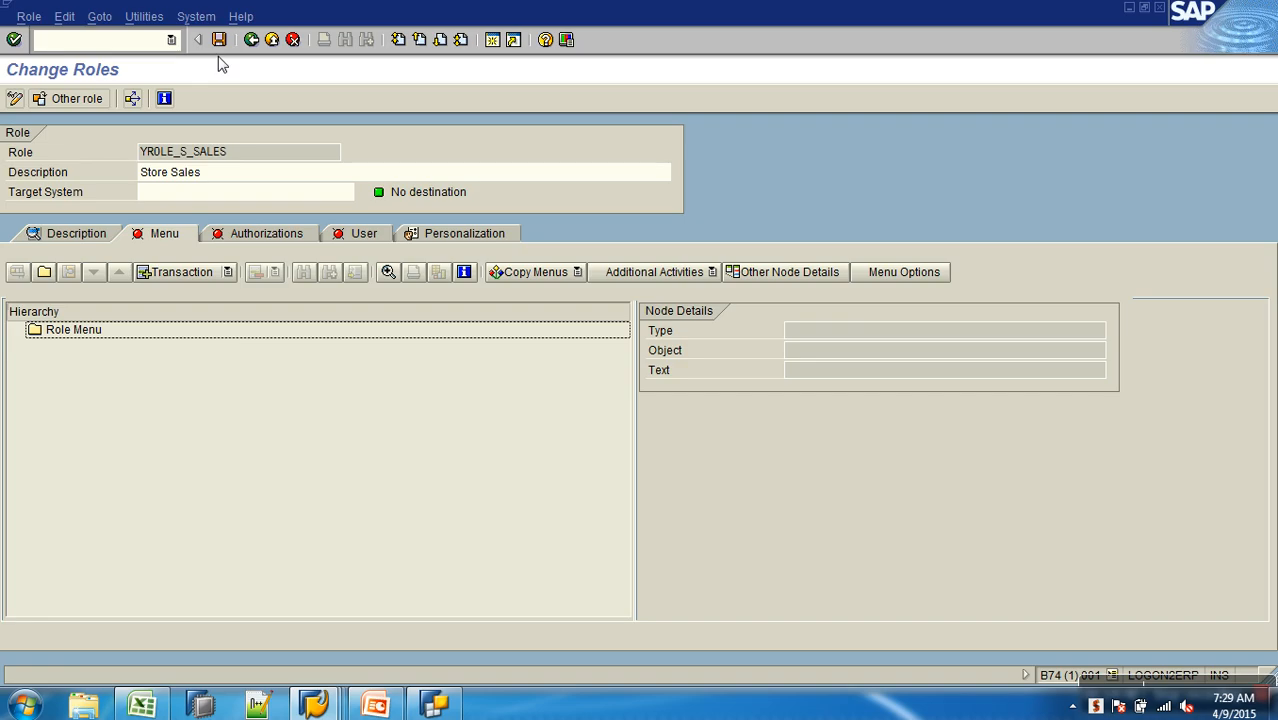
click(219, 40)
- Open the authorization data of role YROLE_S_SALES for changing and adopt template S_RS_RREPU (BW Role: Reporting User)
click(280, 236)
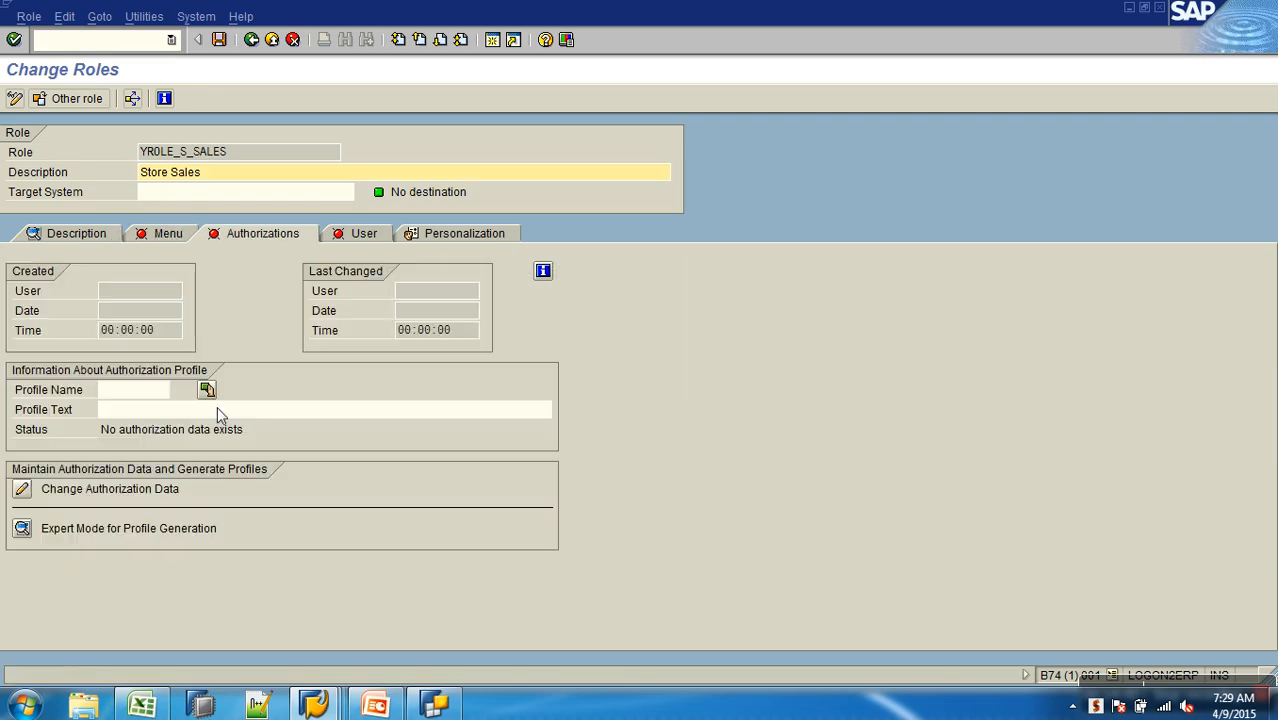
click(22, 490)
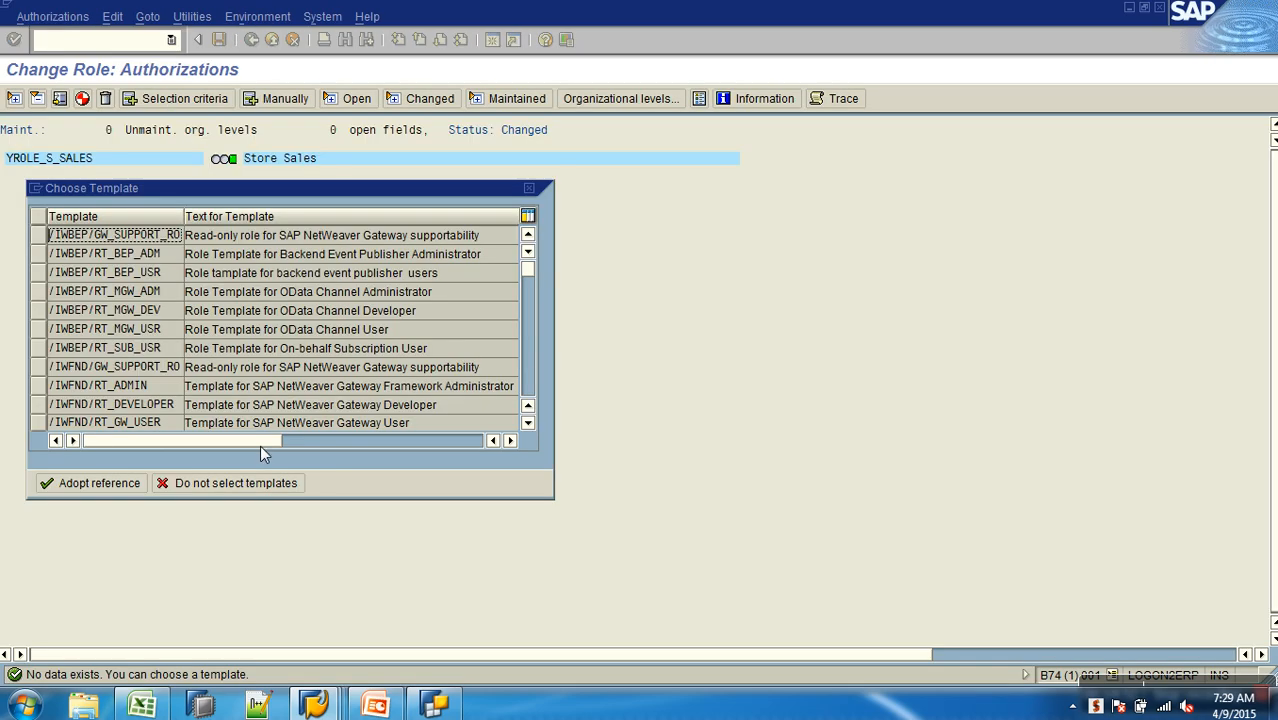
drag(290, 187, 562, 178)
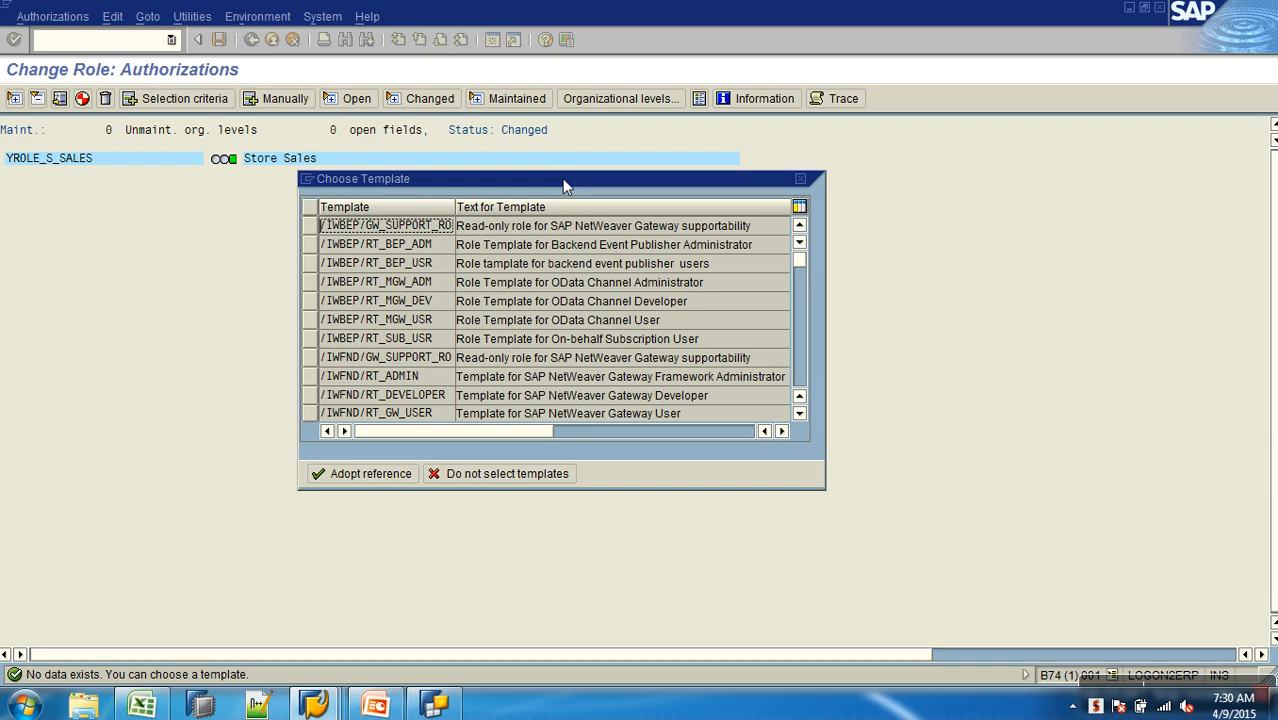
click(800, 365)
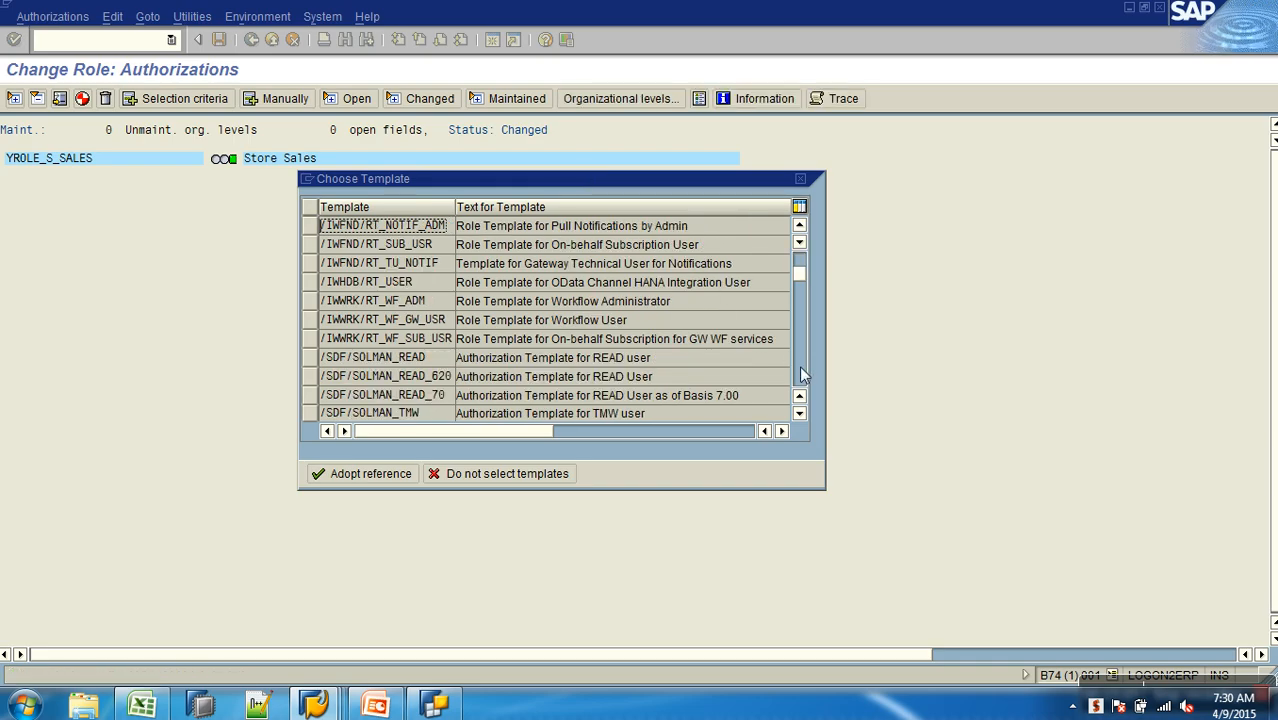
click(800, 366)
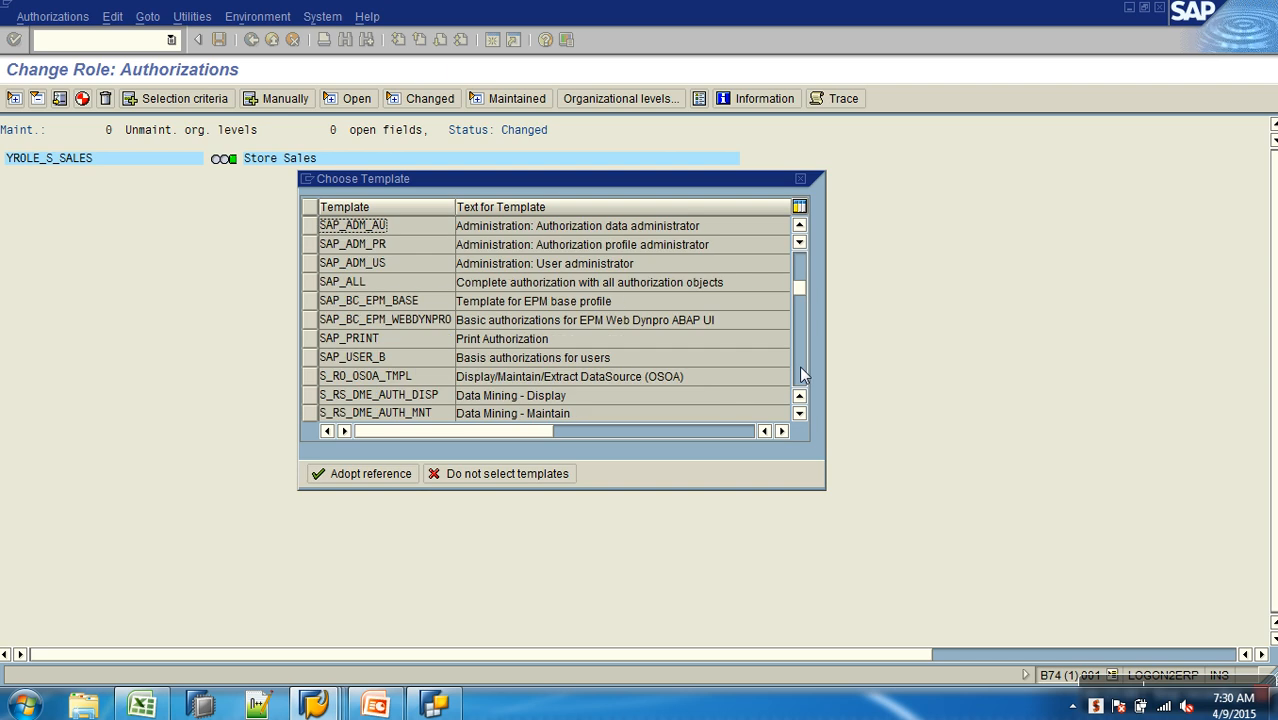
click(800, 366)
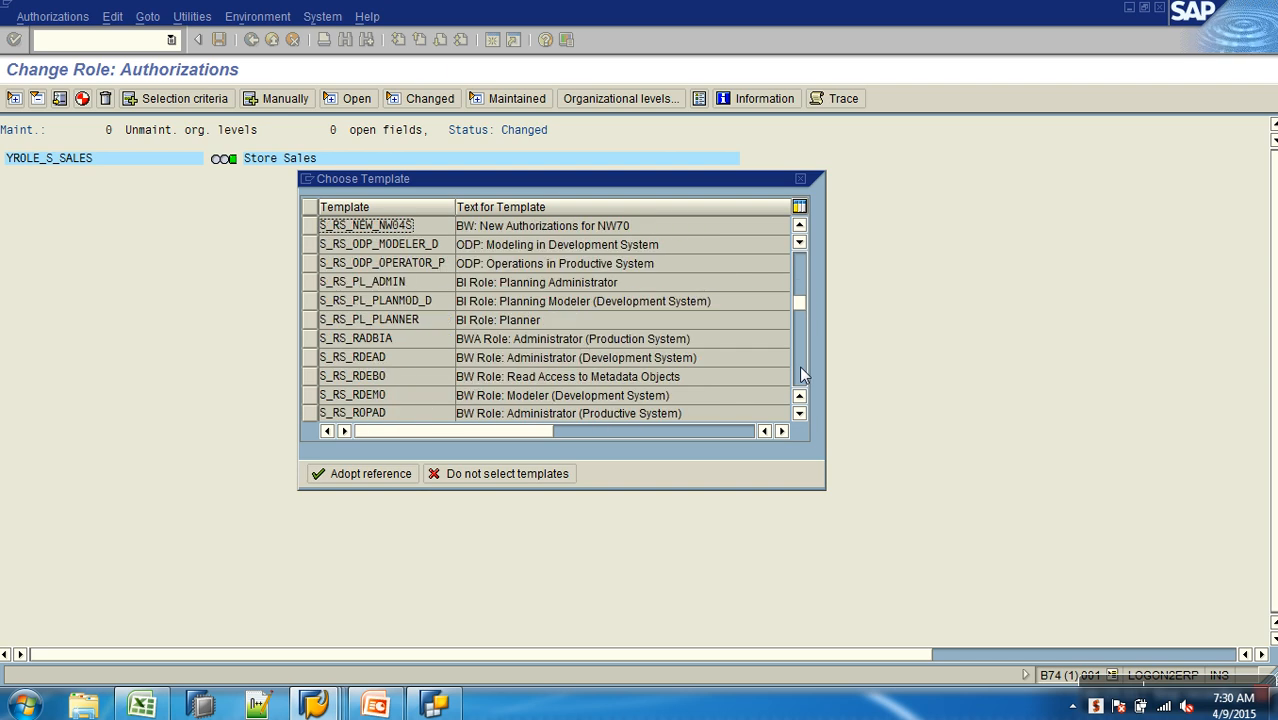
click(800, 418)
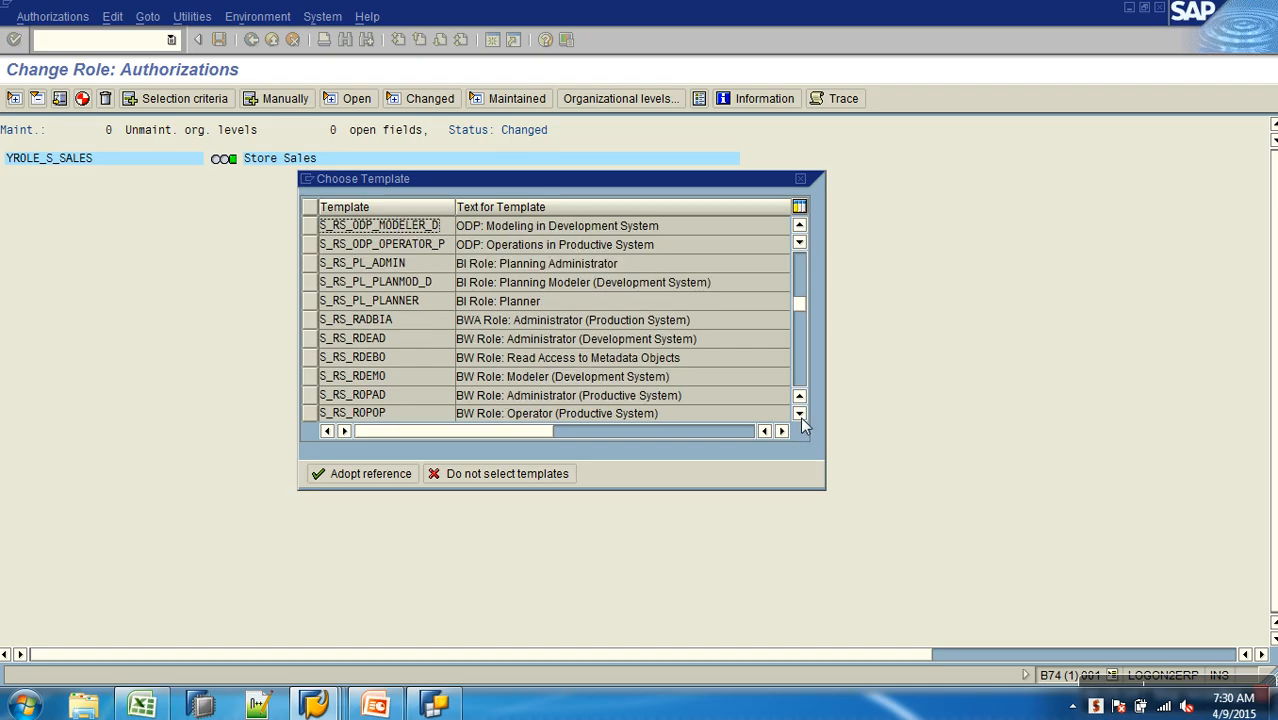
click(800, 378)
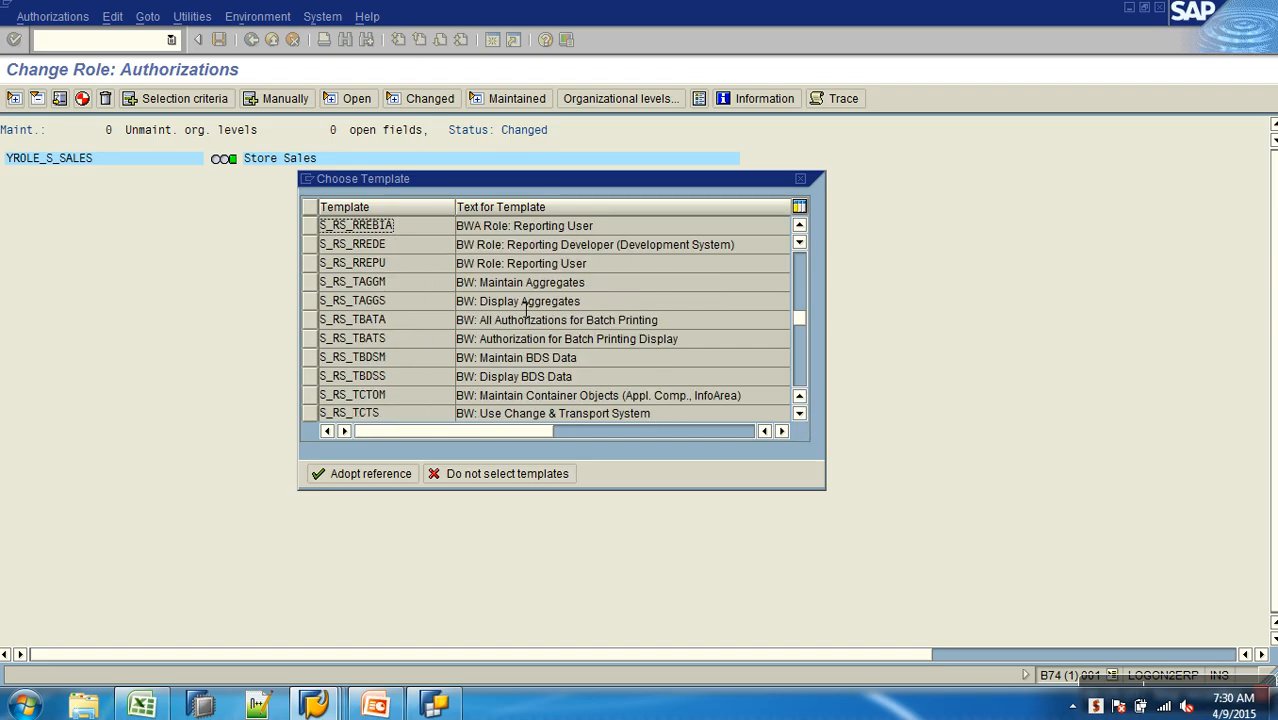
click(560, 265)
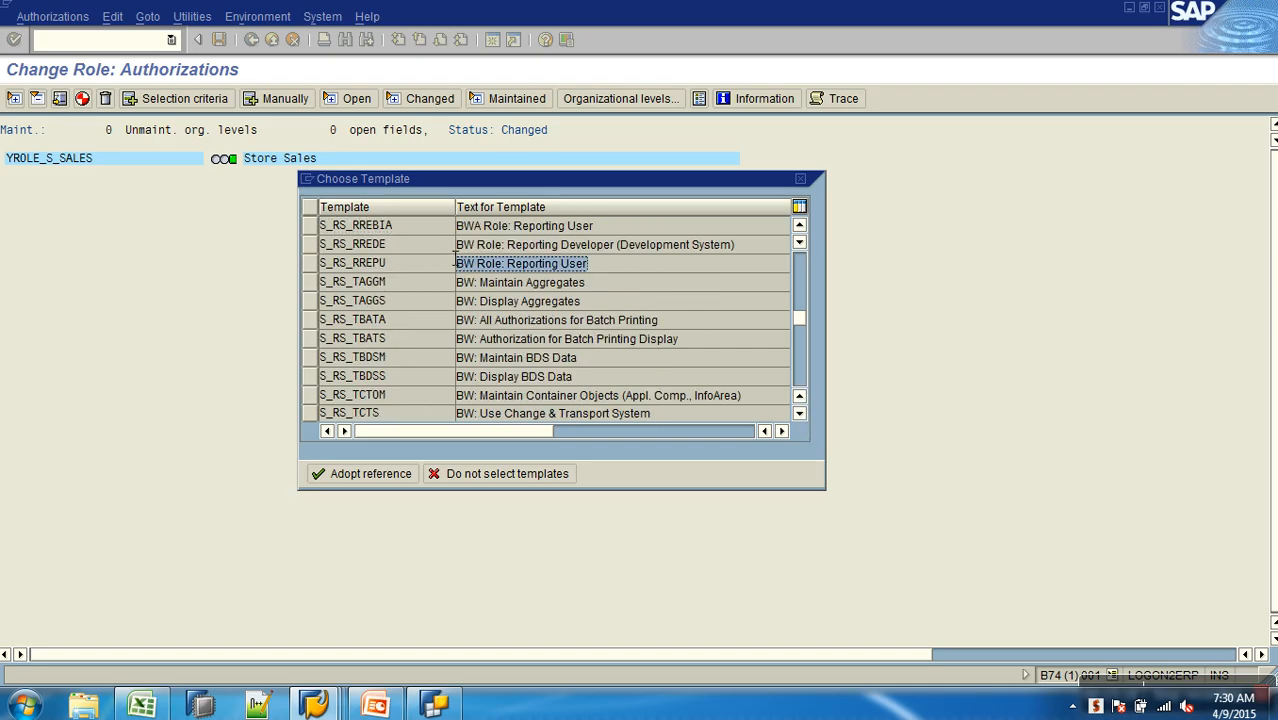
click(308, 263)
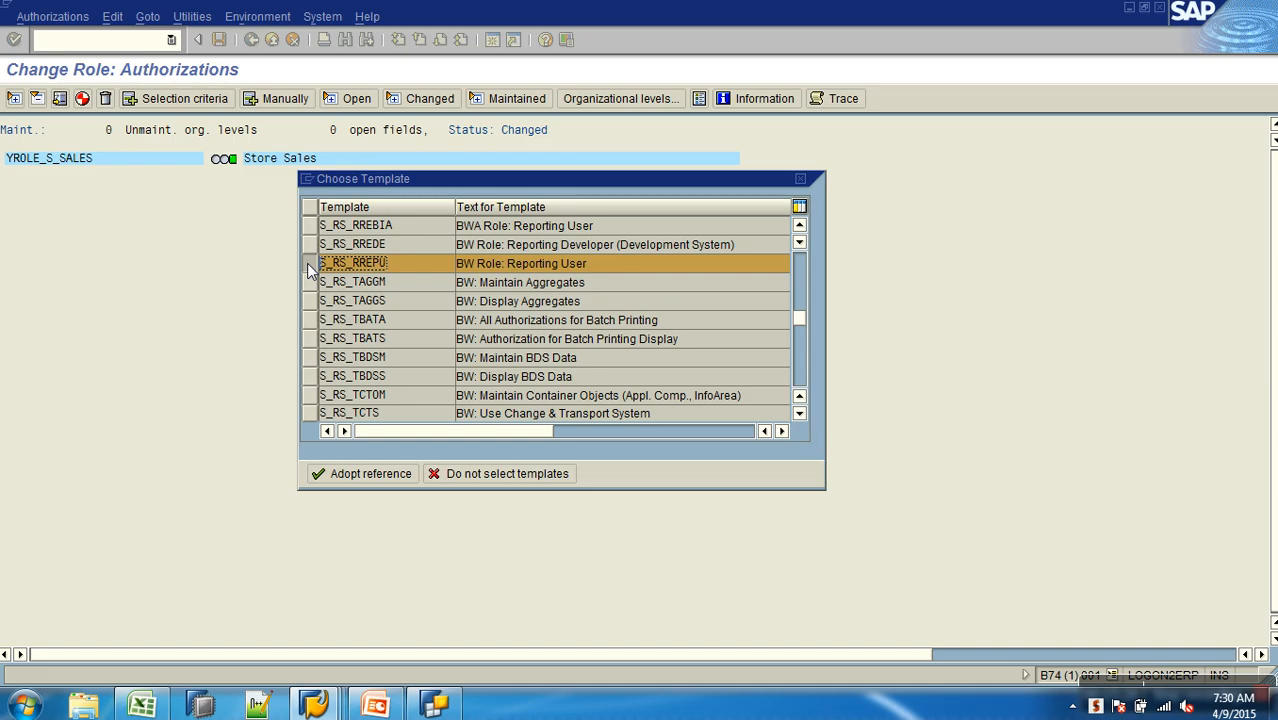
click(338, 476)
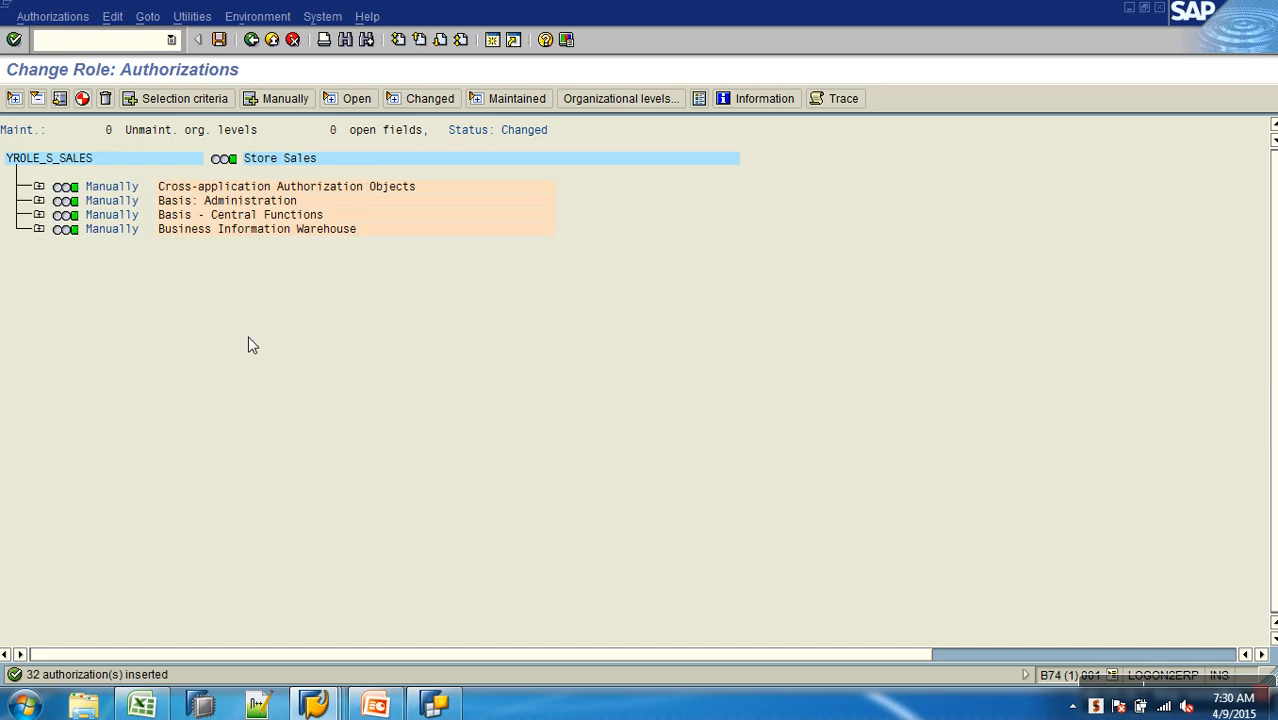
- Turn on technical names and examine the Business Information Warehouse authorization objects, including S_RS_AUTH, S_RS_COMP and S_RS_COMP1
click(192, 16)
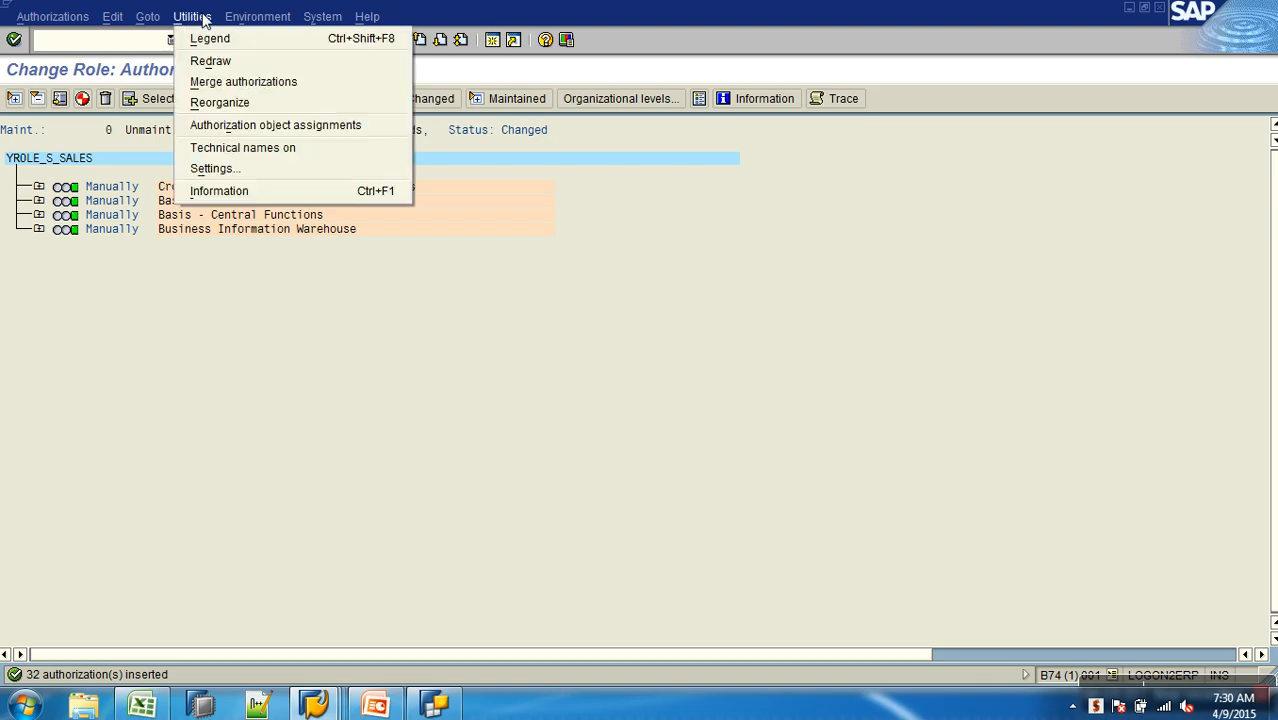
click(261, 148)
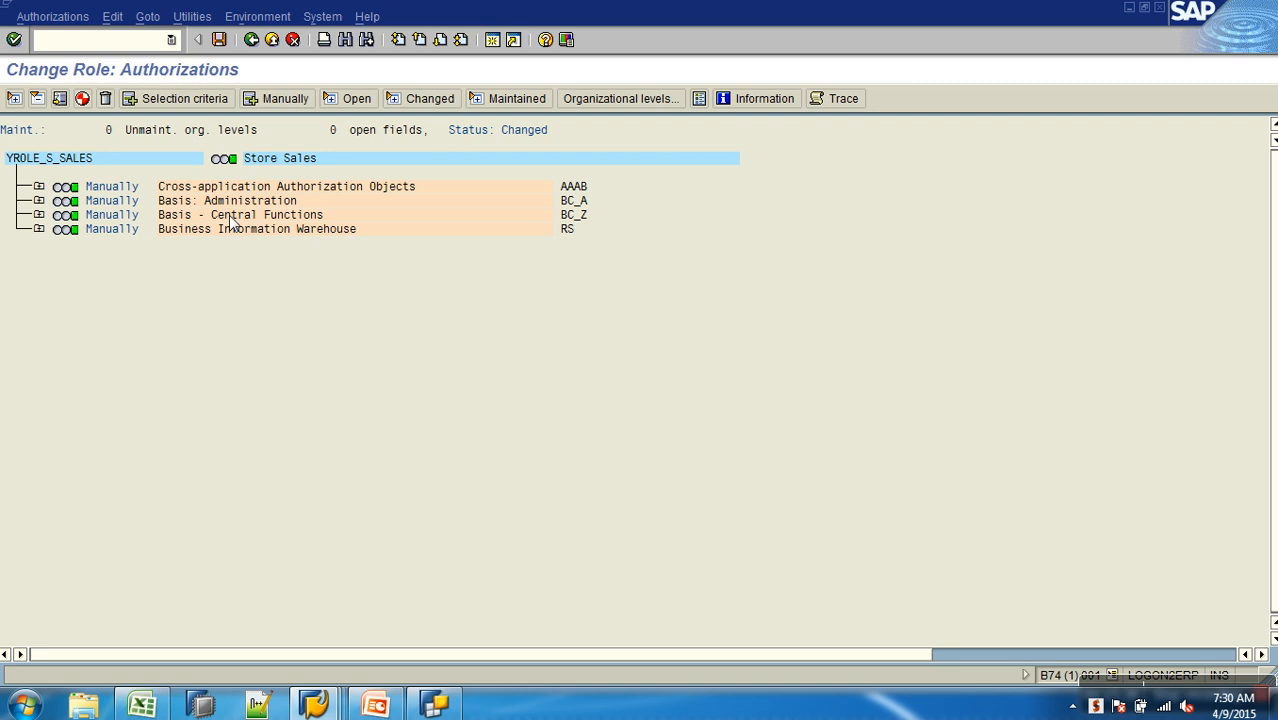
click(38, 229)
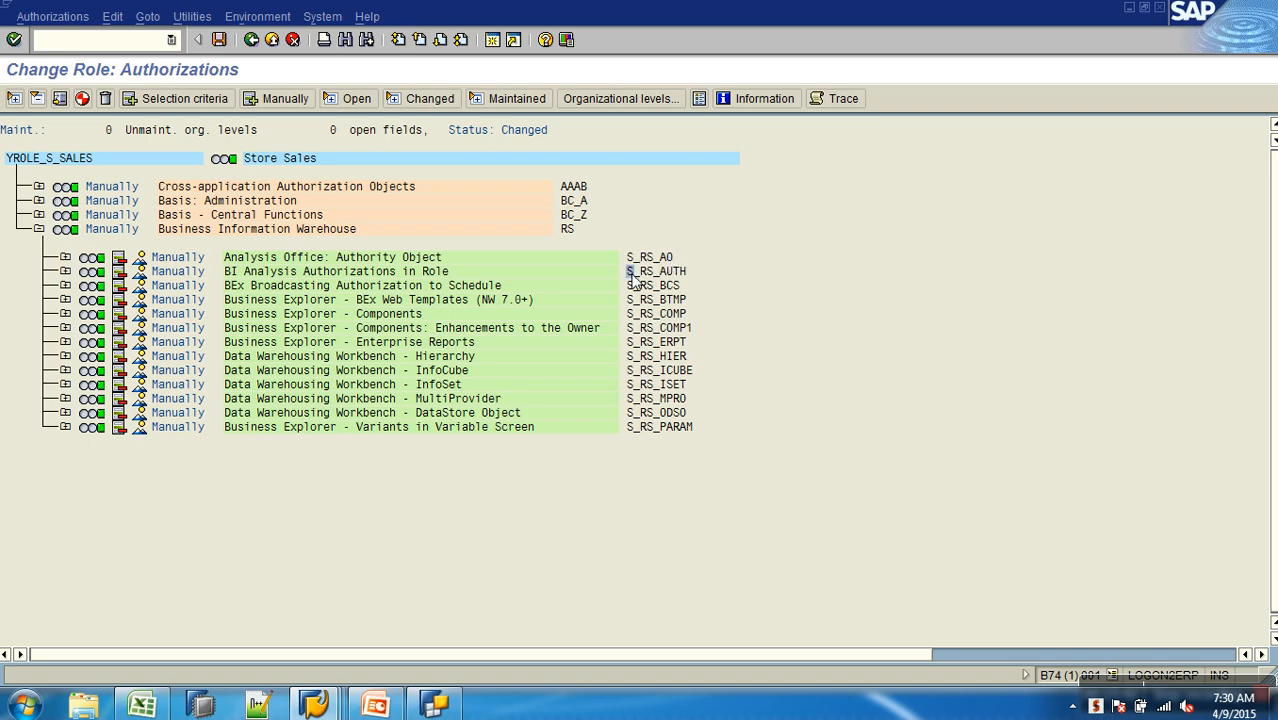
click(668, 314)
click(676, 328)
click(656, 327)
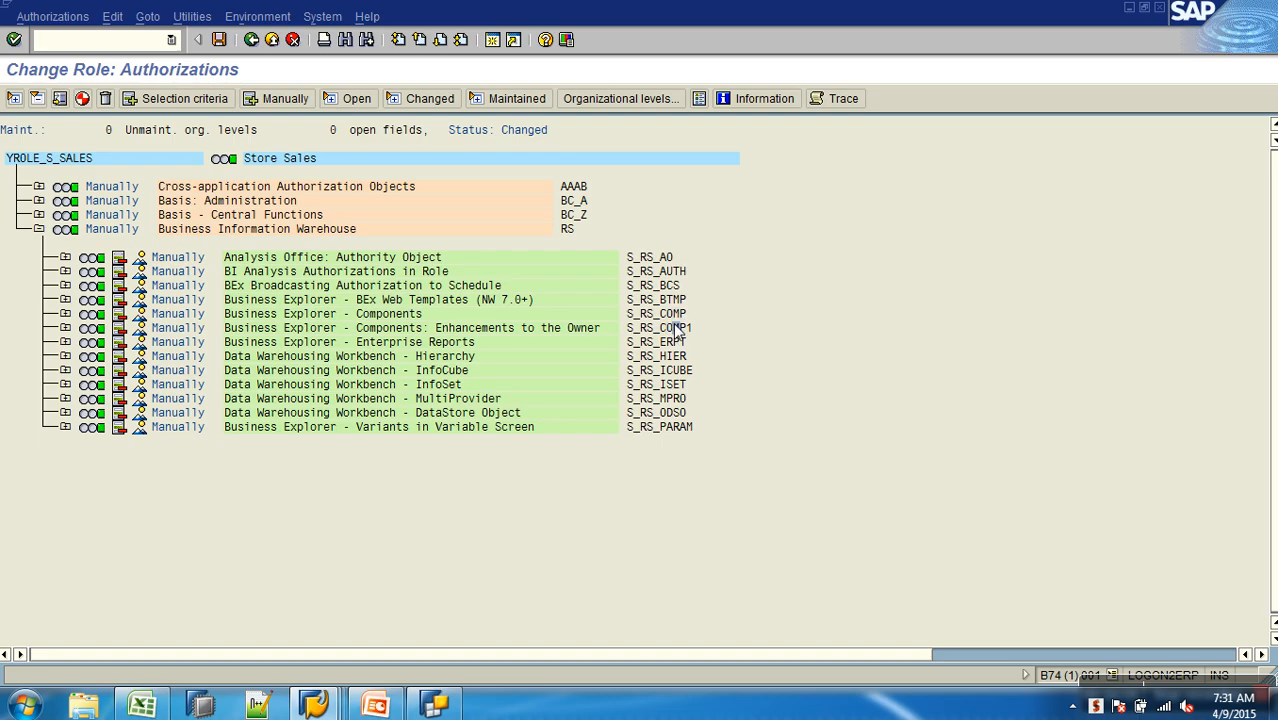
- Expand authorization object S_RS_COMP and review the selected activities of its first authorization
click(66, 314)
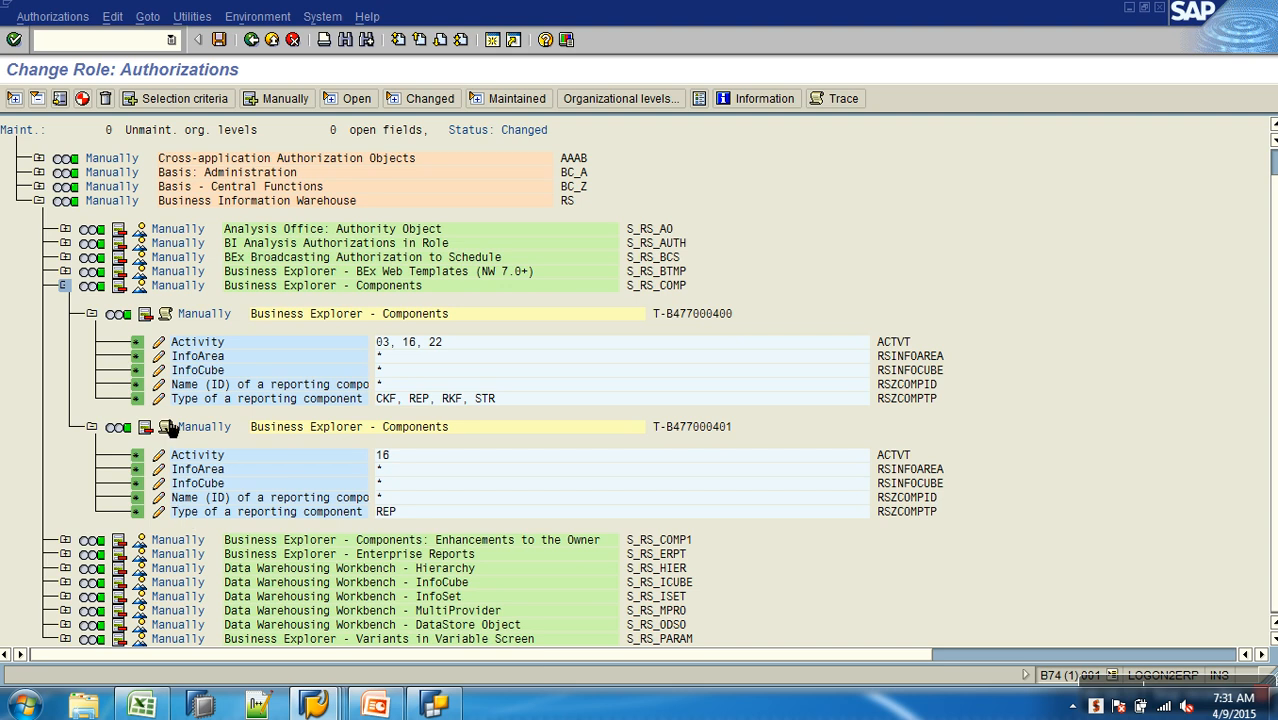
click(158, 342)
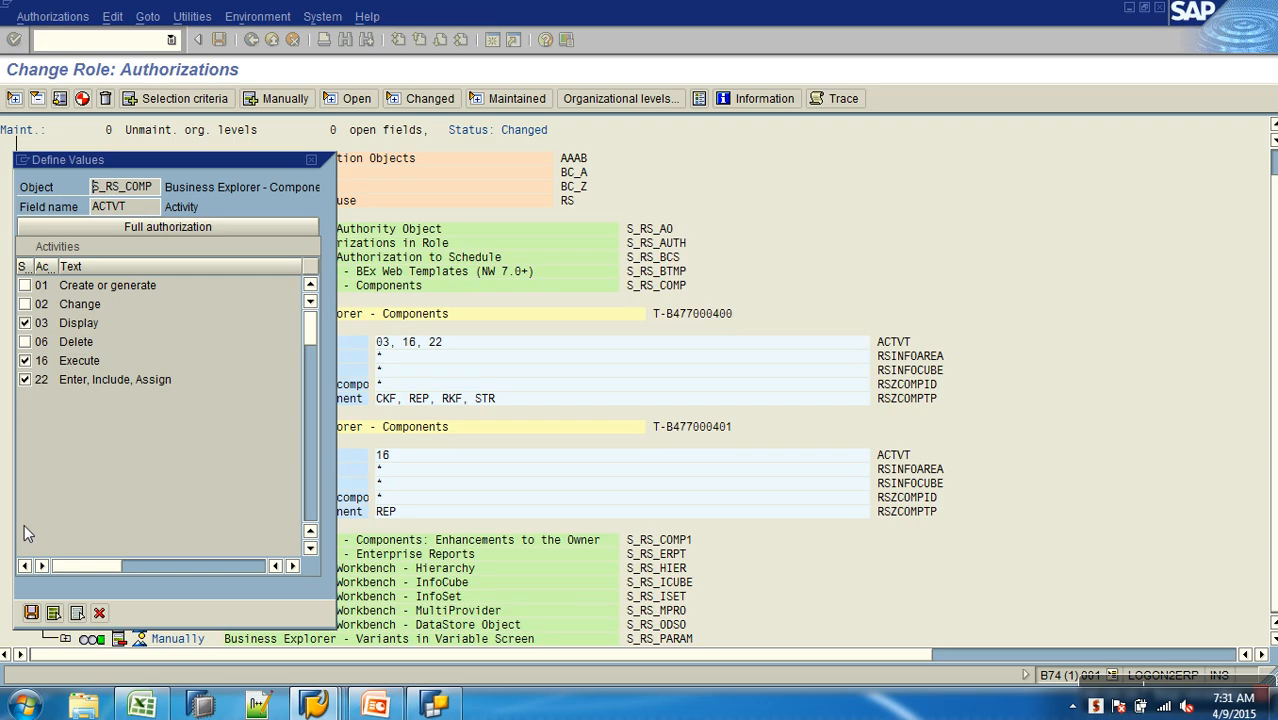
click(31, 612)
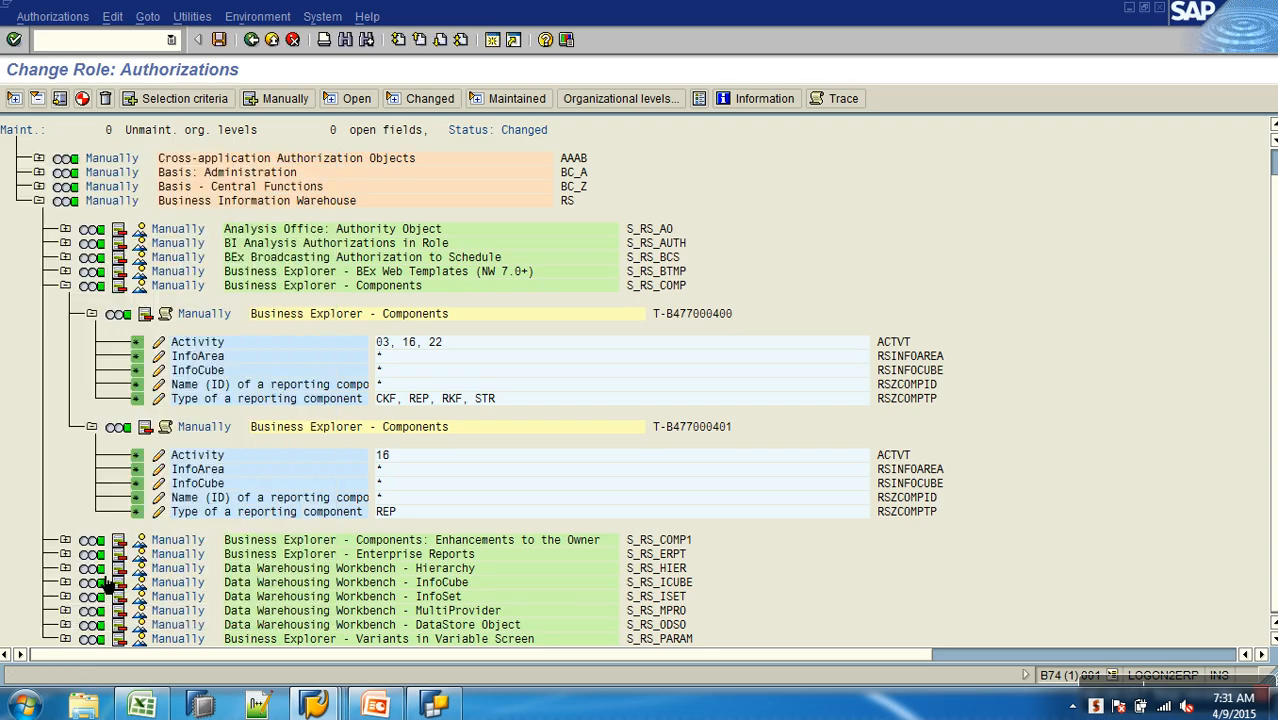
- Set the InfoArea of the first S_RS_COMP authorization to AW_SALES, copied from the IA entry in the Excel sheet
click(159, 357)
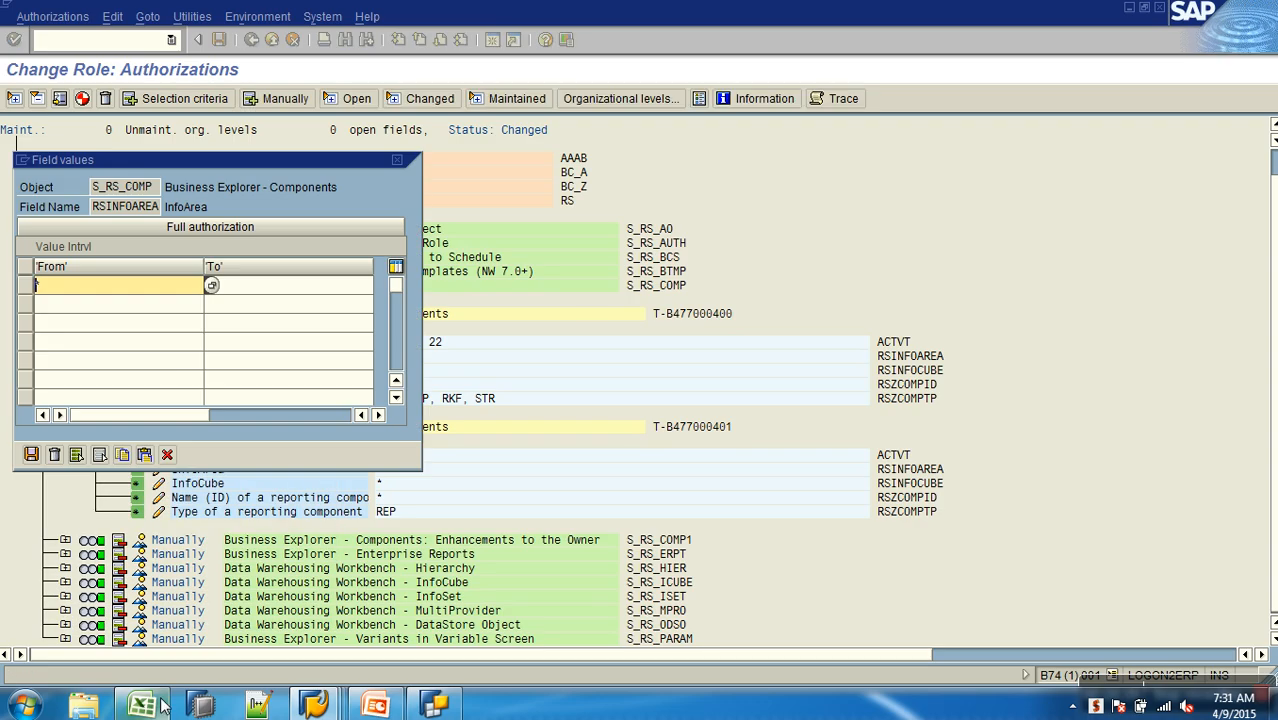
click(158, 706)
click(788, 343)
key(ctrl+c)
key(alt+Tab)
key(ctrl+v)
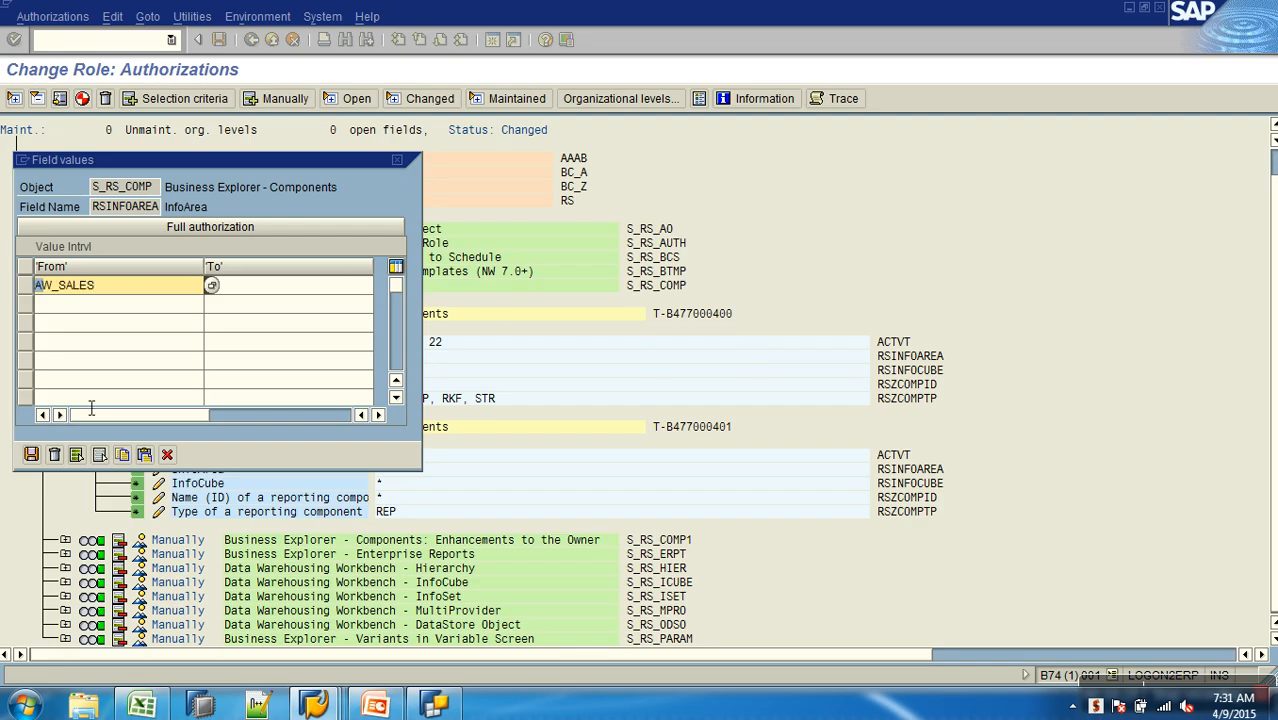
click(33, 455)
- Set the InfoCube of the first S_RS_COMP authorization to AWCSALES, copied from the IP entry in the Excel sheet
click(160, 371)
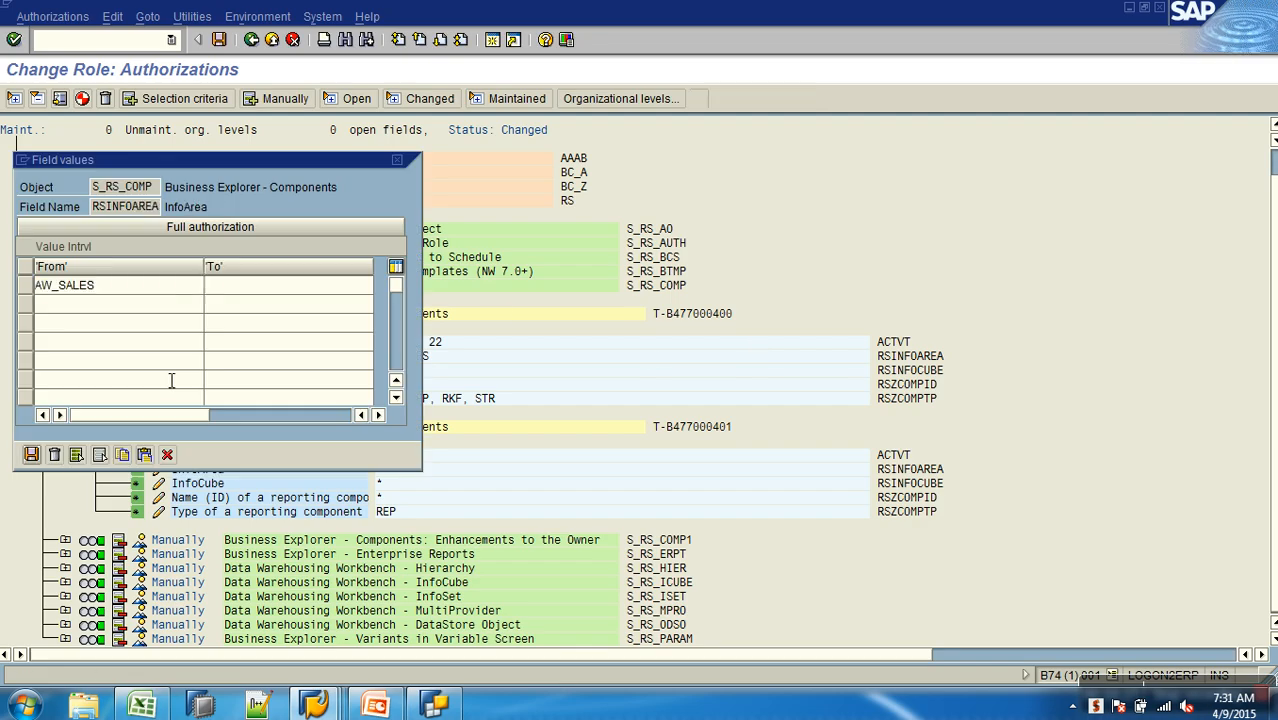
key(alt+Tab)
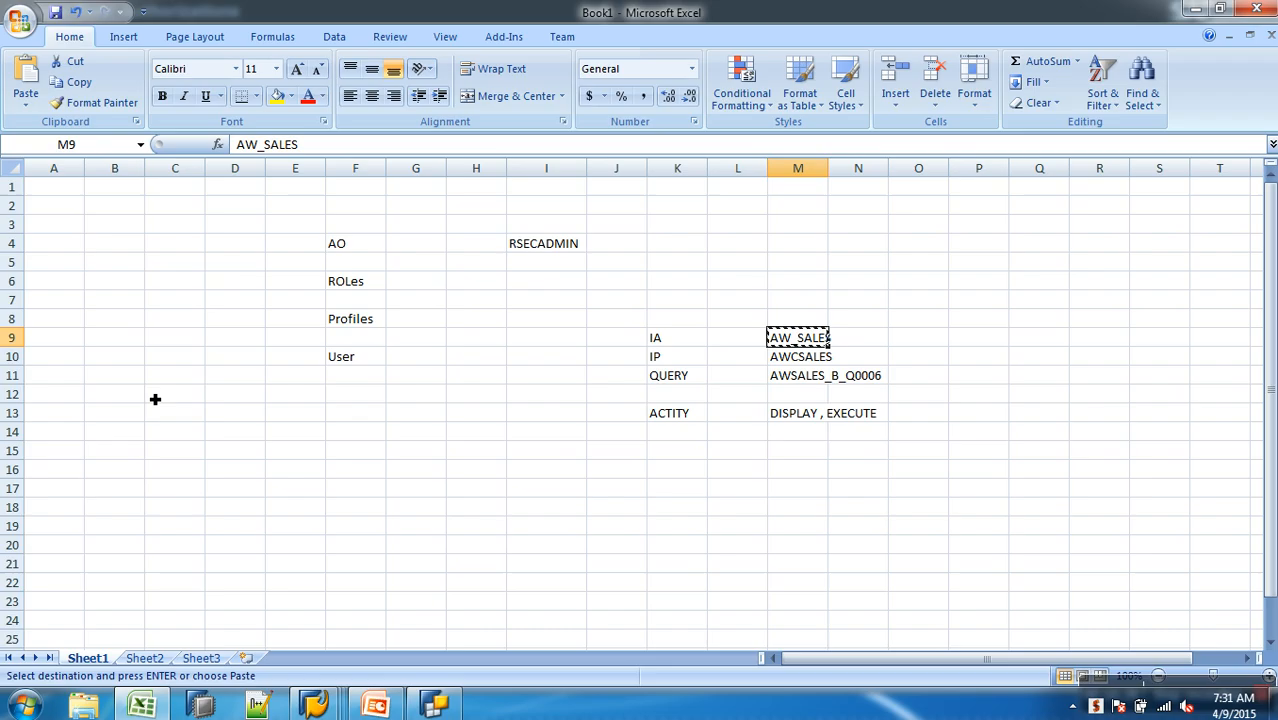
click(790, 362)
key(ctrl+c)
key(alt+Tab)
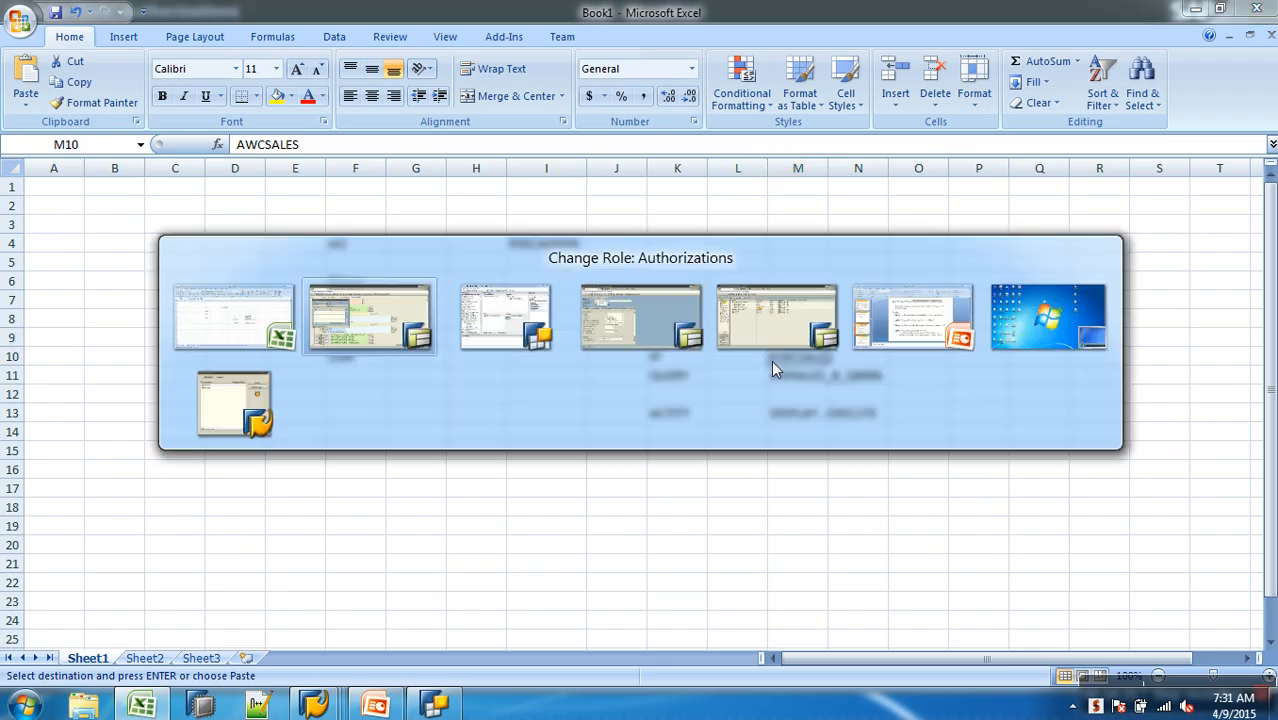
key(ctrl+v)
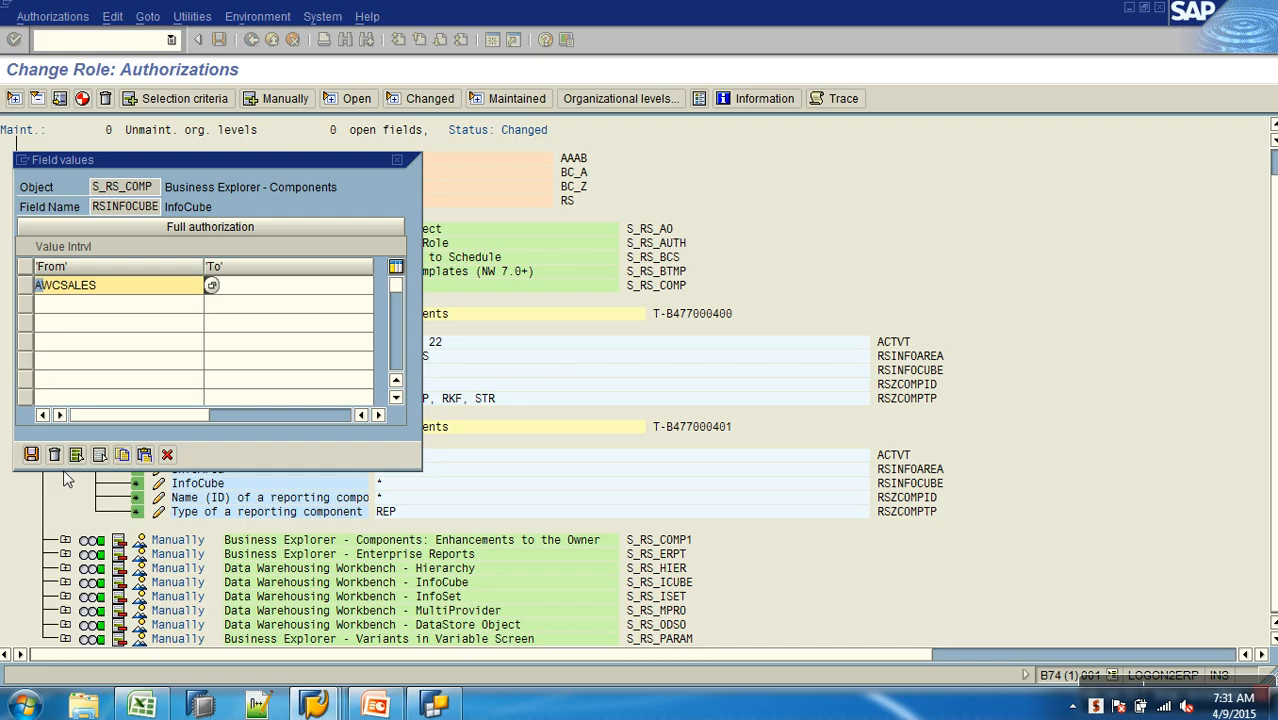
click(31, 455)
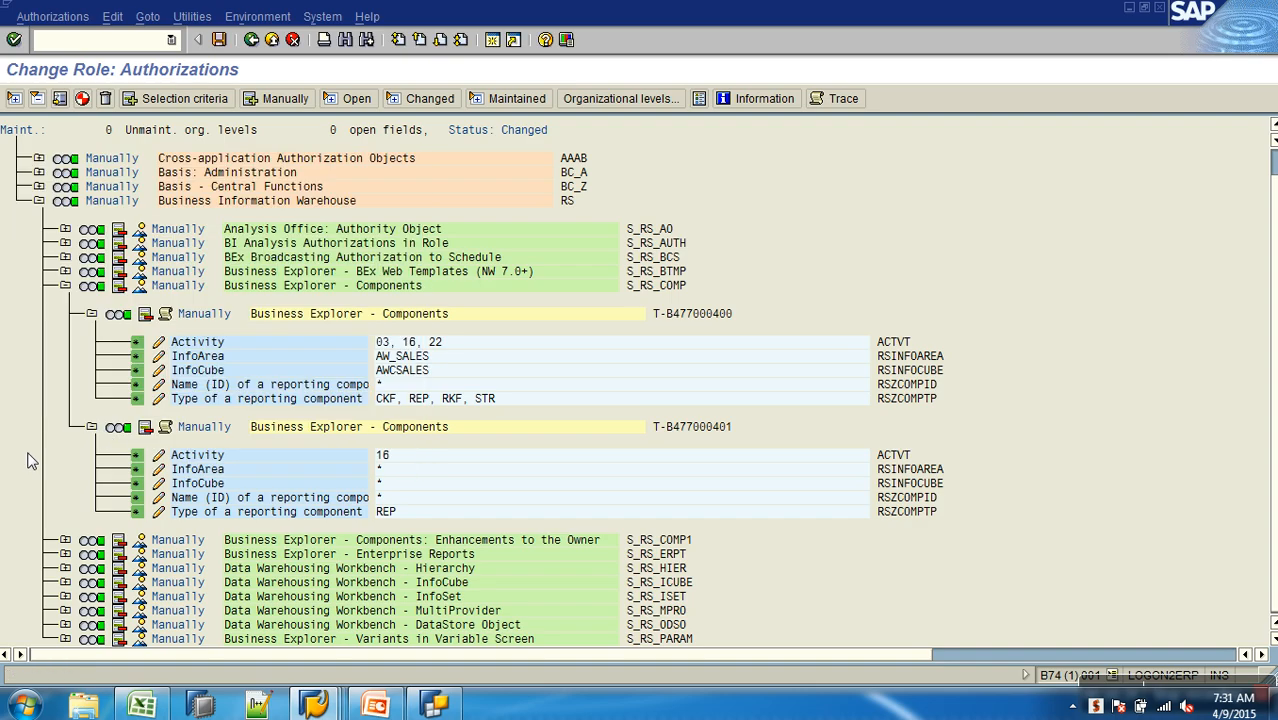
- Set the reporting component name of the first S_RS_COMP authorization to AWSALES_B_Q0006, copied from the QUERY entry in the Excel sheet
click(159, 386)
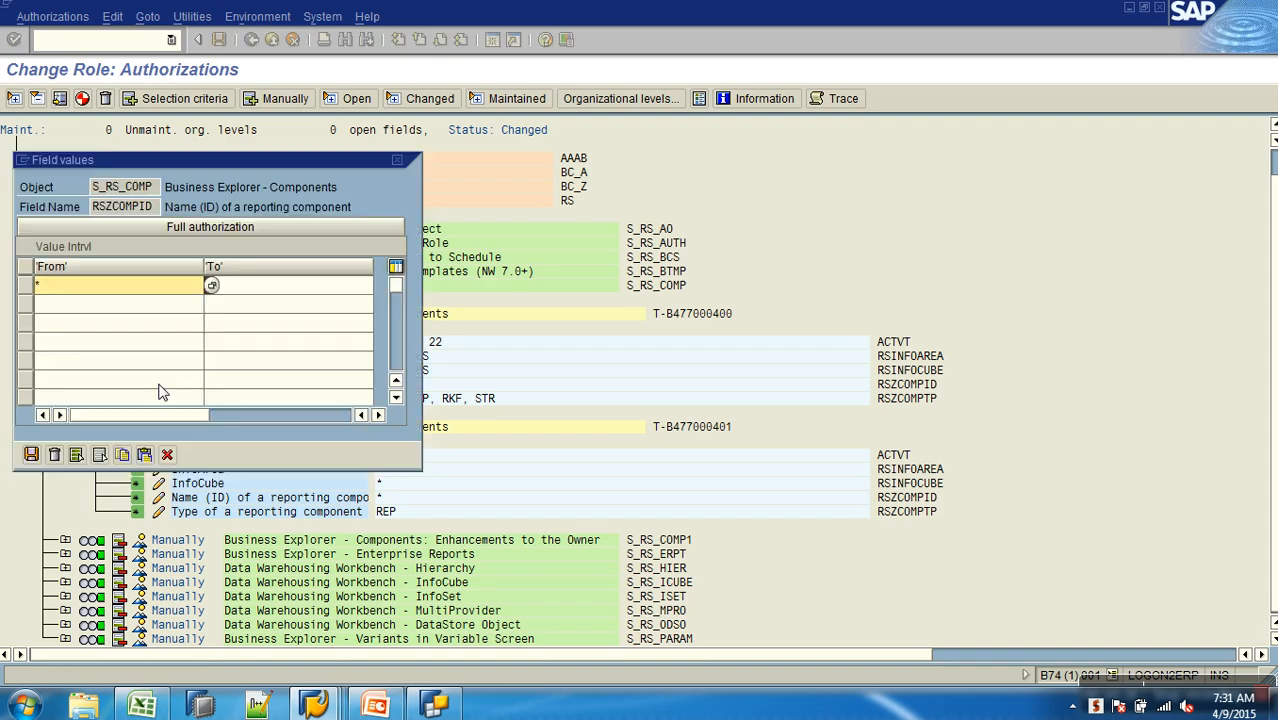
click(170, 704)
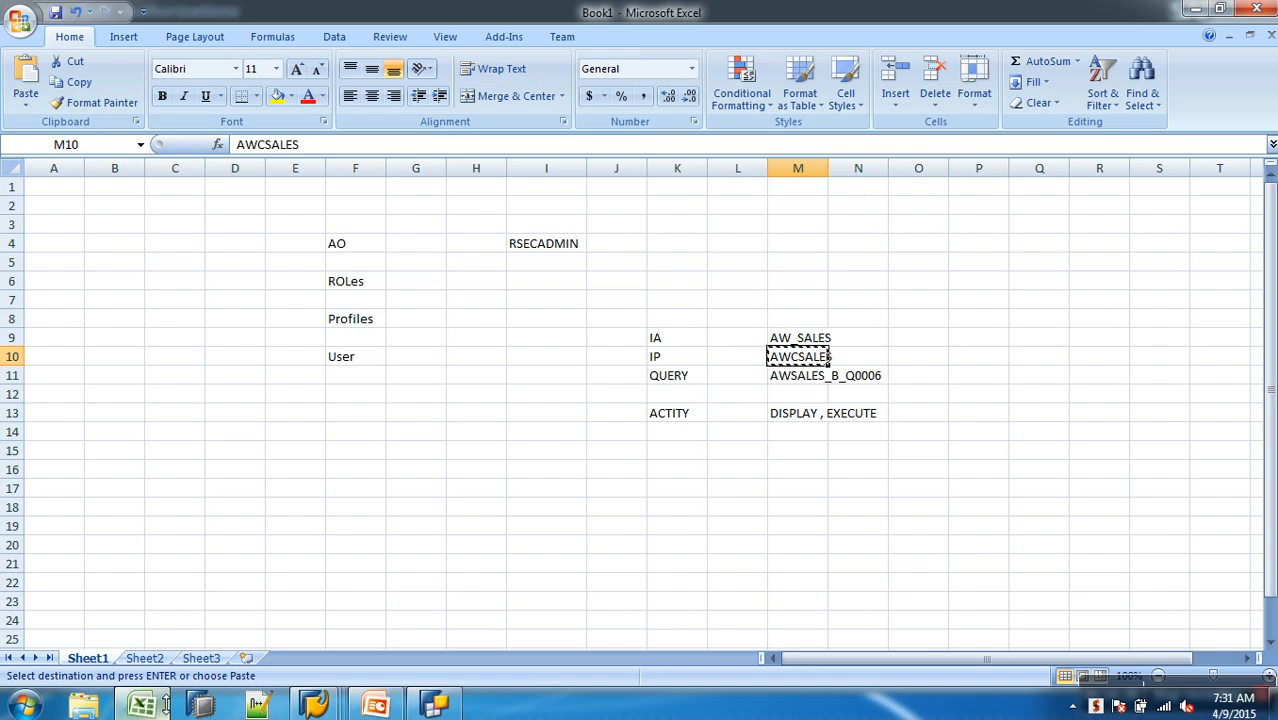
click(805, 378)
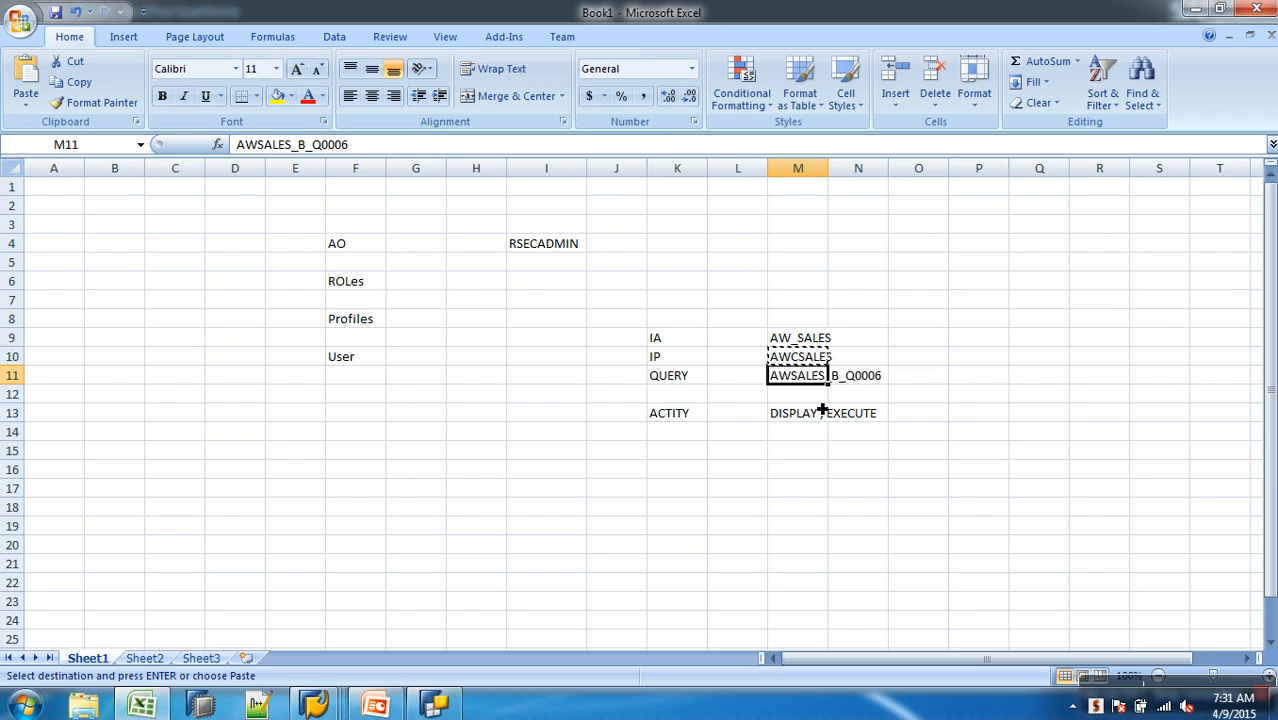
key(ctrl+c)
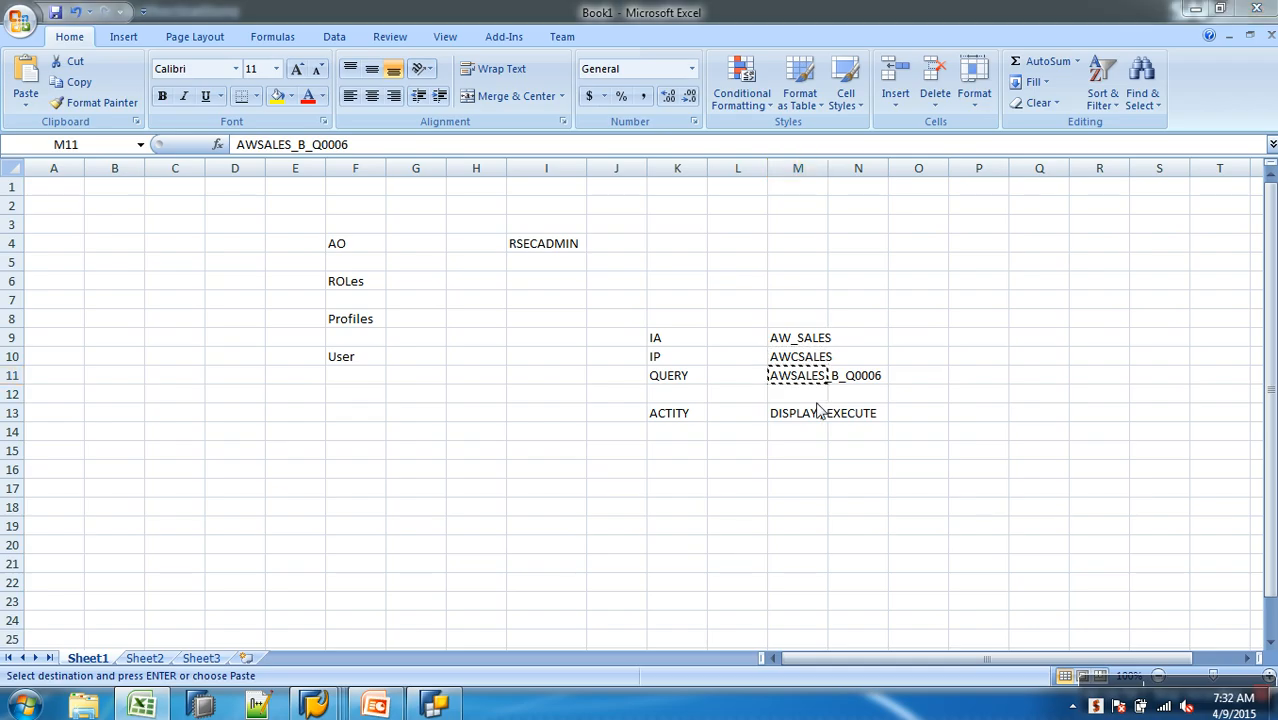
key(alt+Tab)
key(ctrl+v)
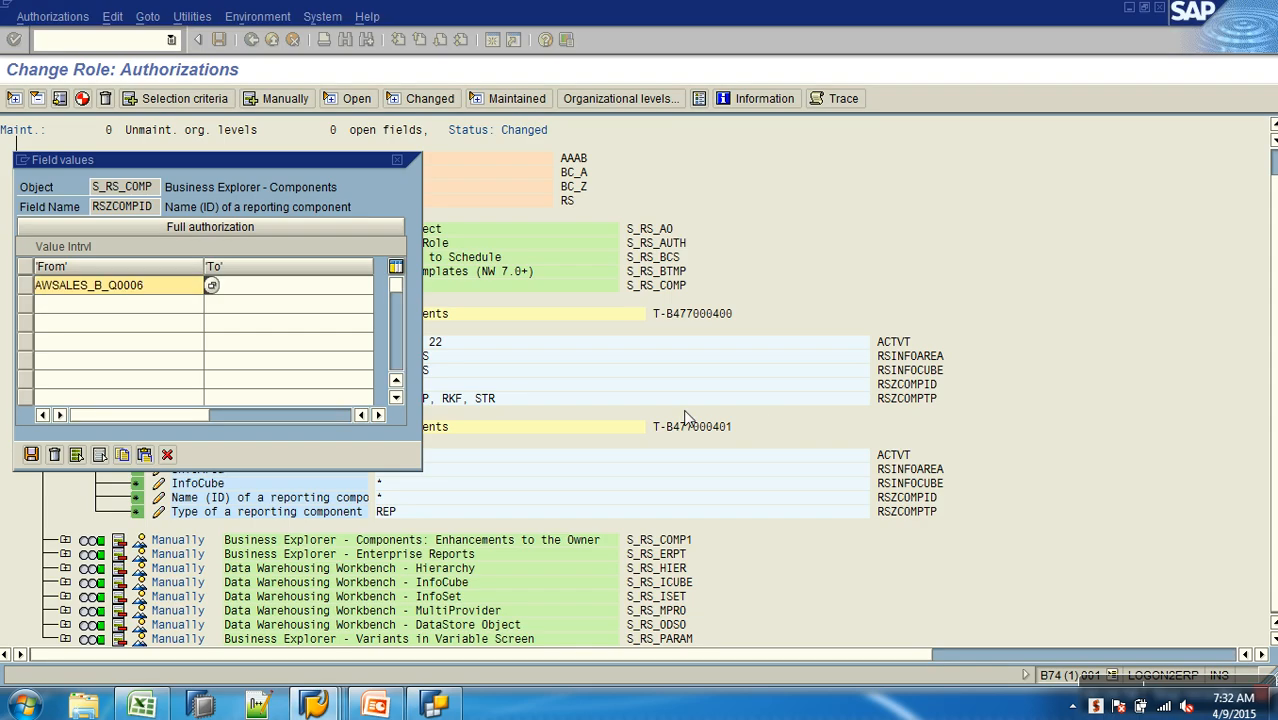
click(31, 454)
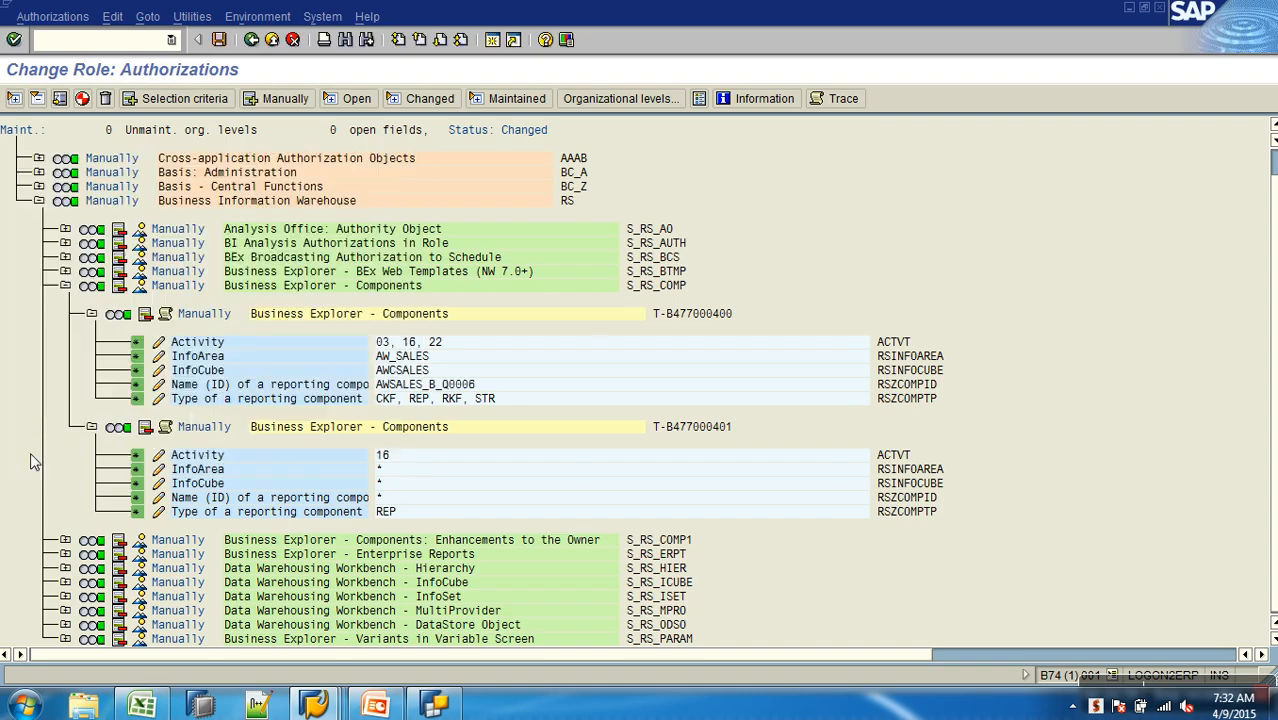
- Grant full authorization for the type of reporting component in the first S_RS_COMP authorization
click(159, 399)
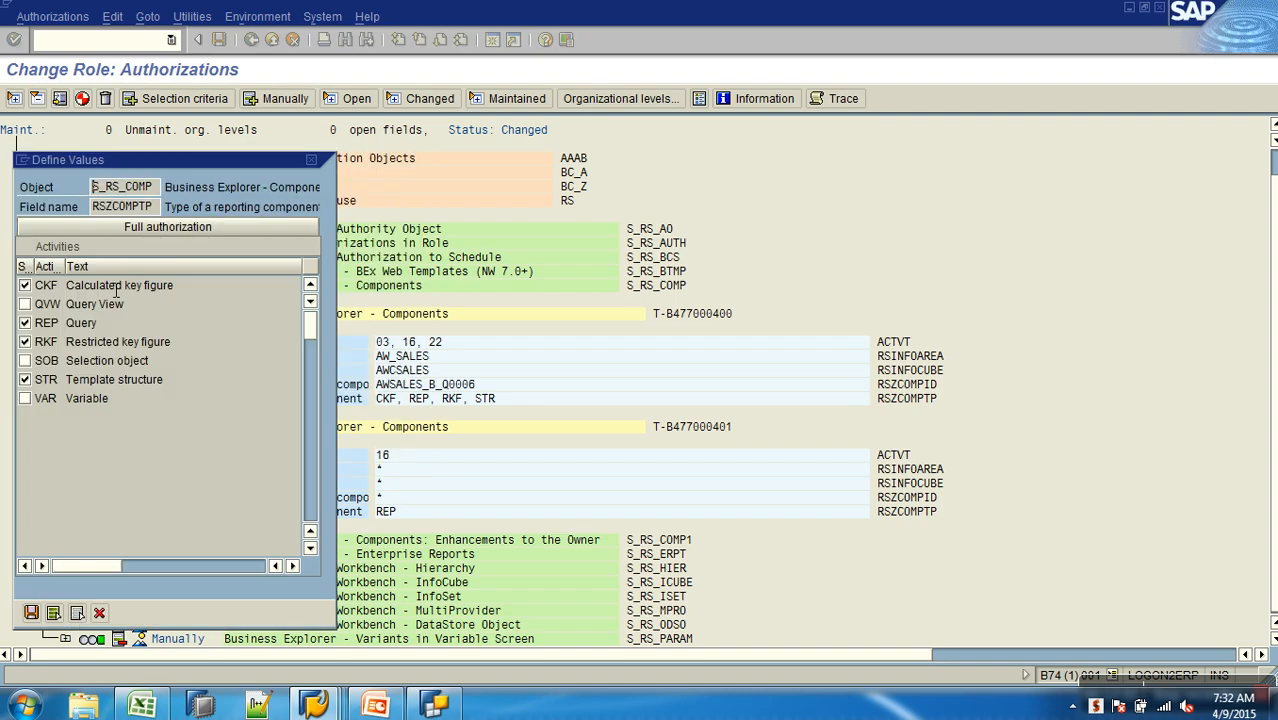
click(142, 227)
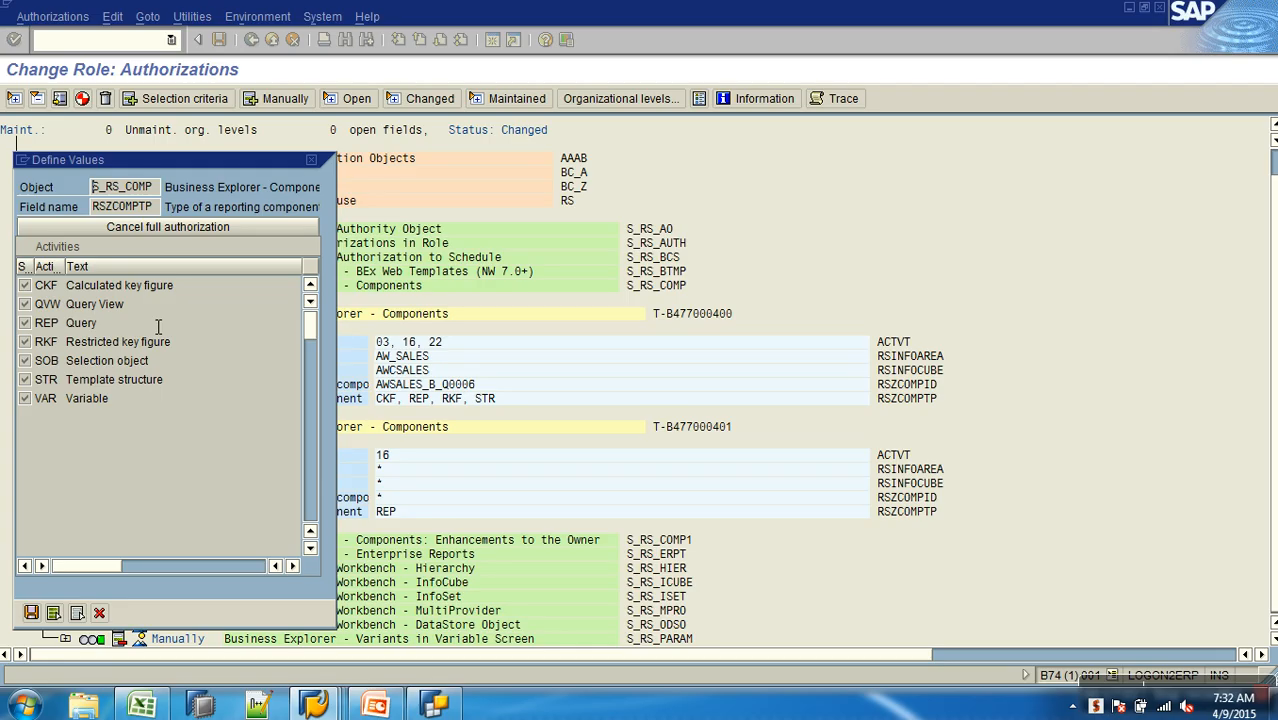
click(31, 612)
- Add activities 03 Display and 22 Enter, Include, Assign to the second S_RS_COMP authorization
click(159, 456)
click(25, 323)
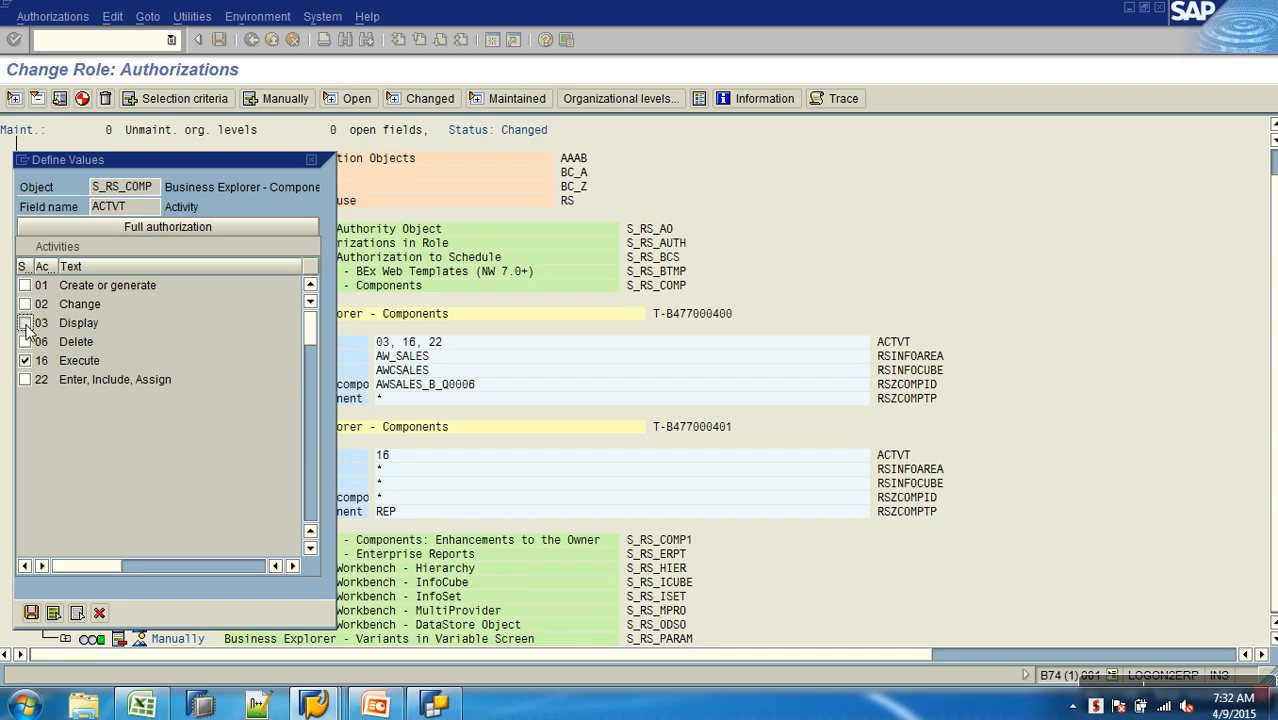
click(25, 380)
click(31, 612)
- Set the InfoArea to AW_SALES and the InfoCube to AWCSALES in the second S_RS_COMP authorization
click(157, 470)
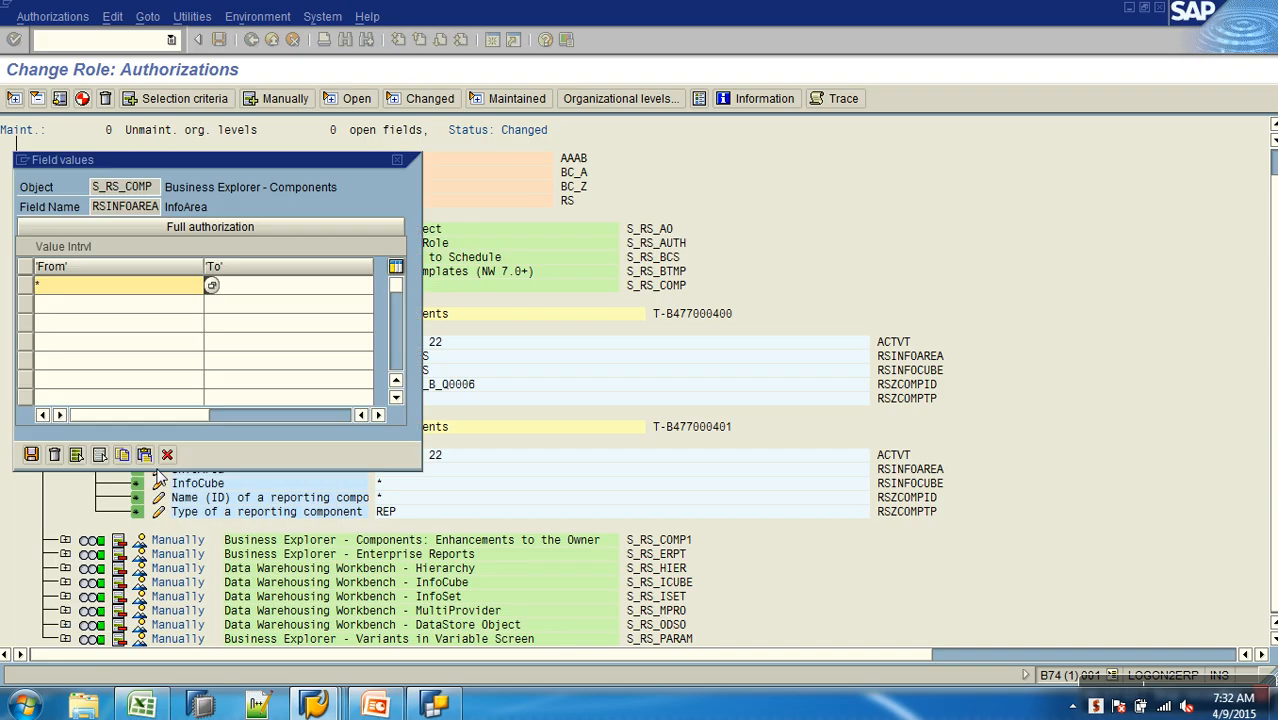
key(BackSpace)
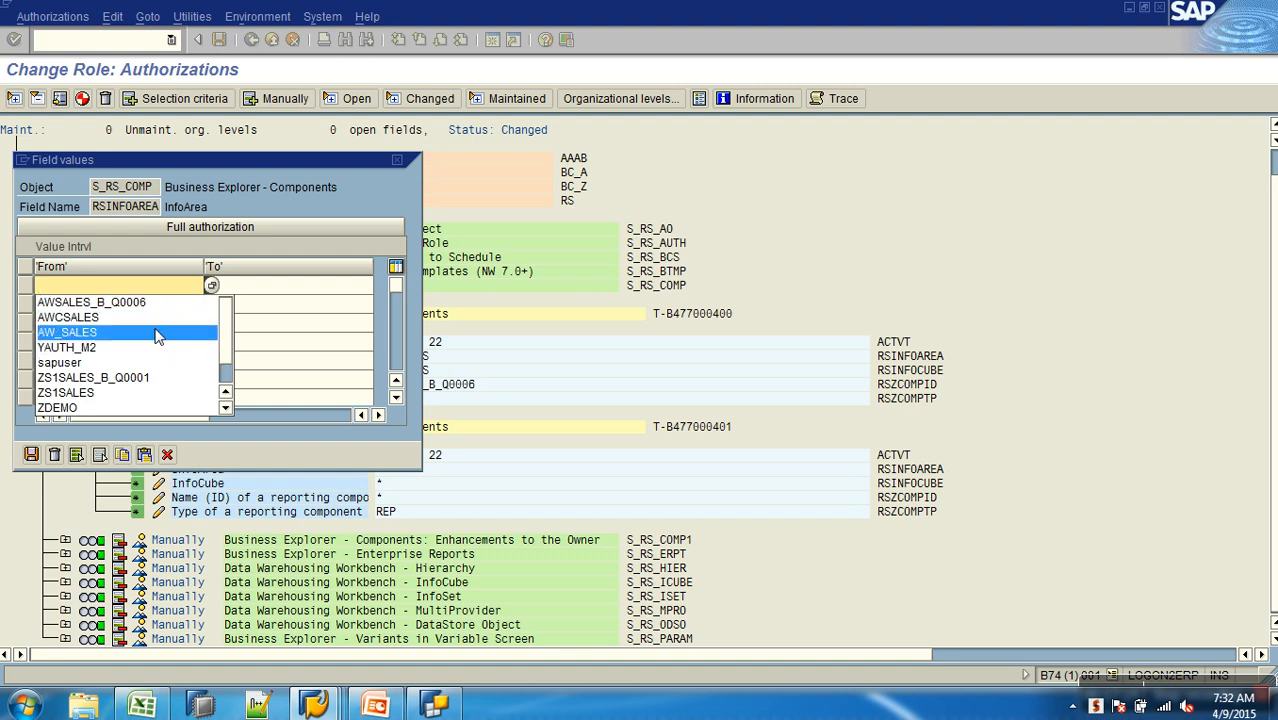
click(160, 334)
click(31, 455)
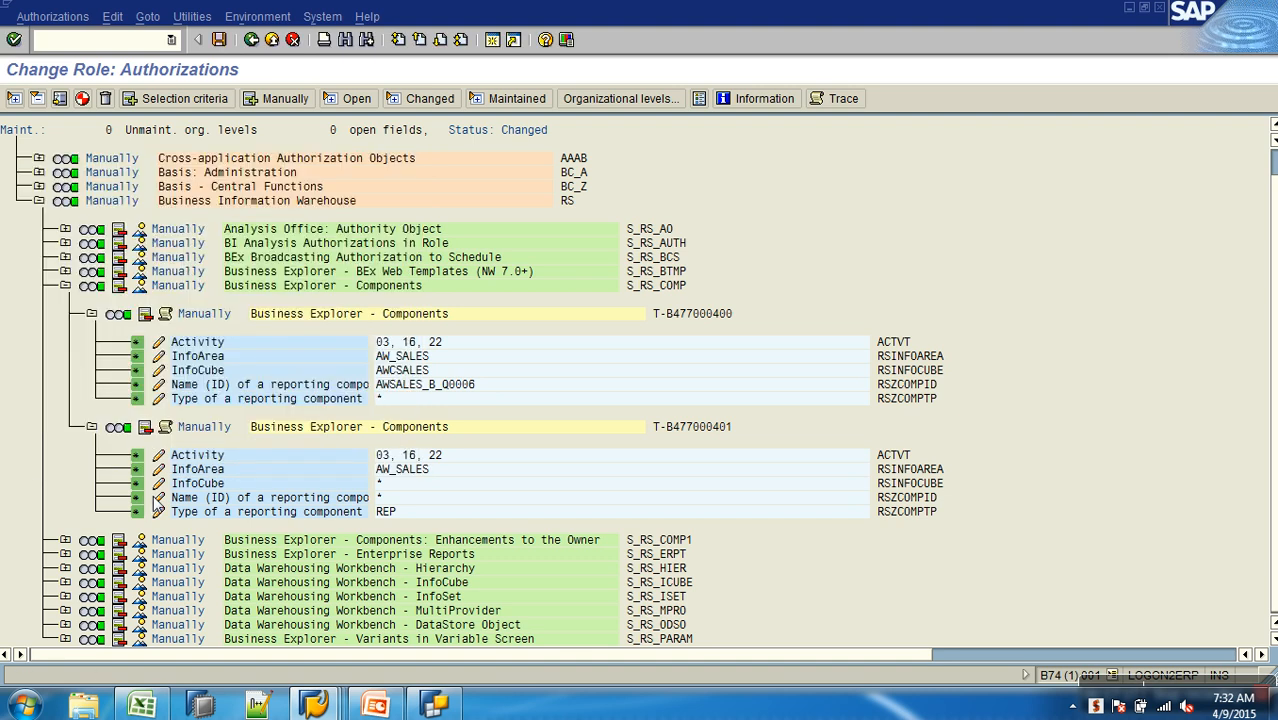
click(158, 484)
click(86, 292)
key(BackSpace)
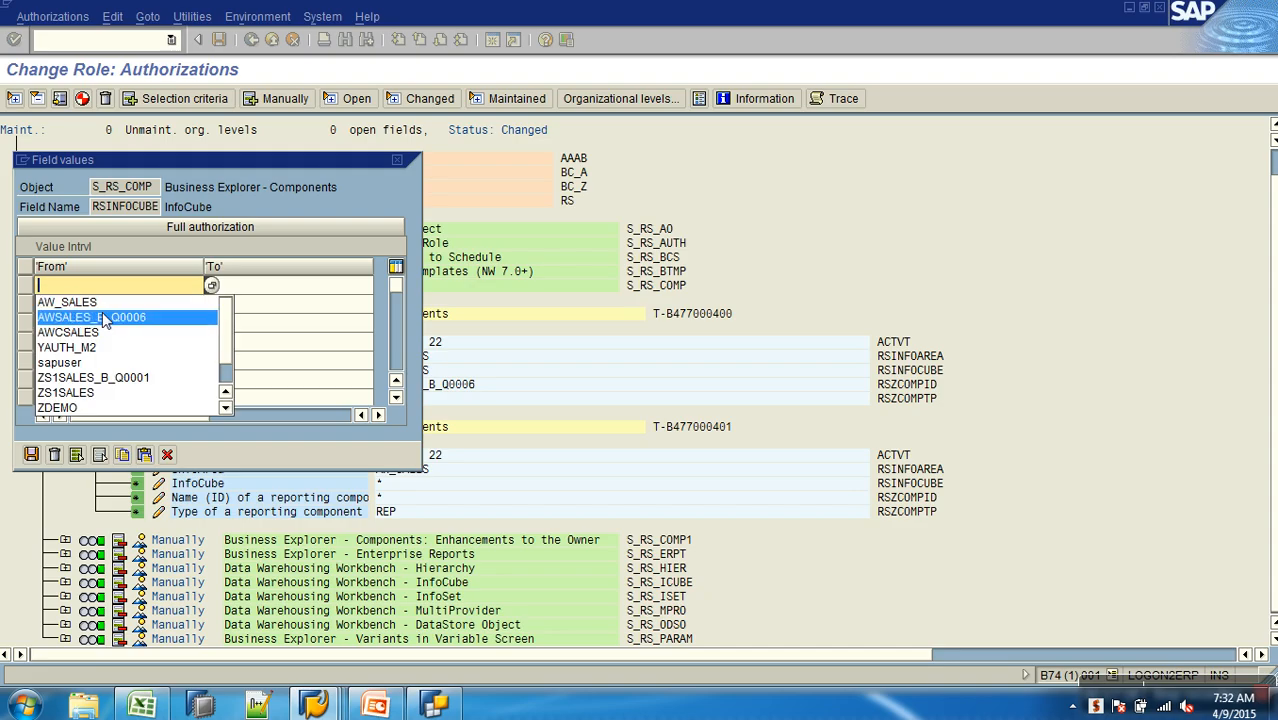
click(103, 333)
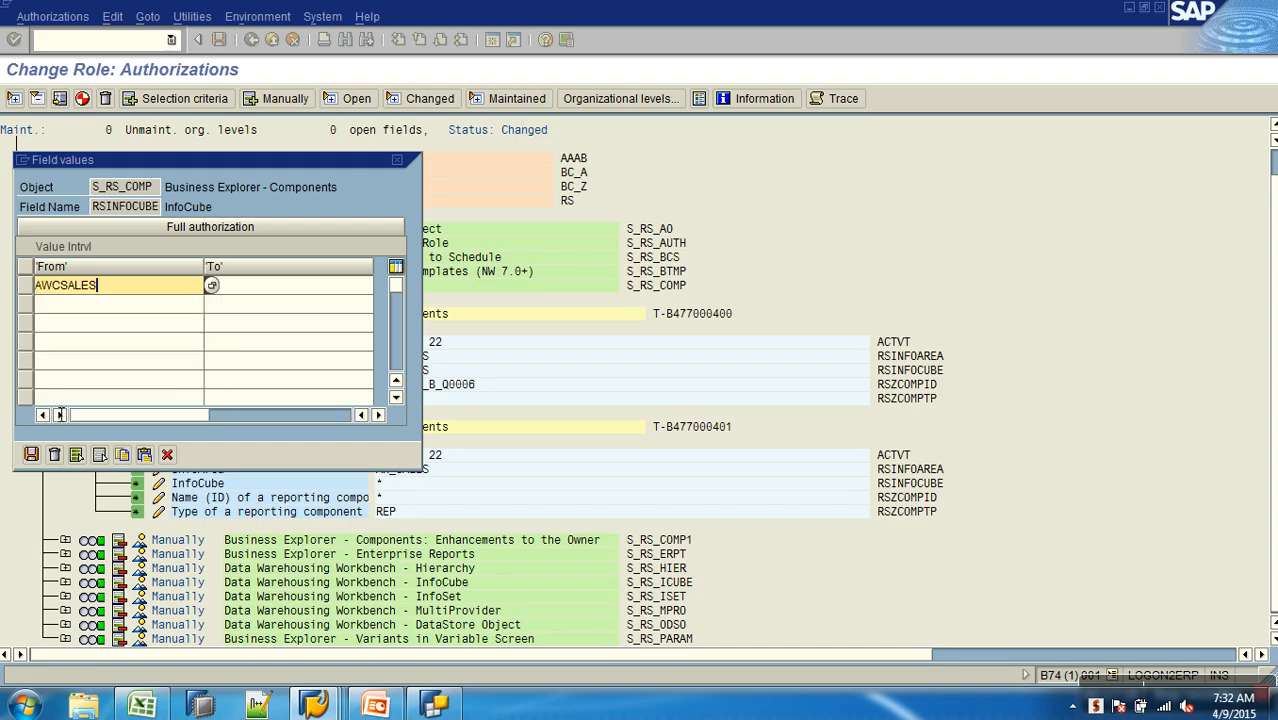
click(31, 455)
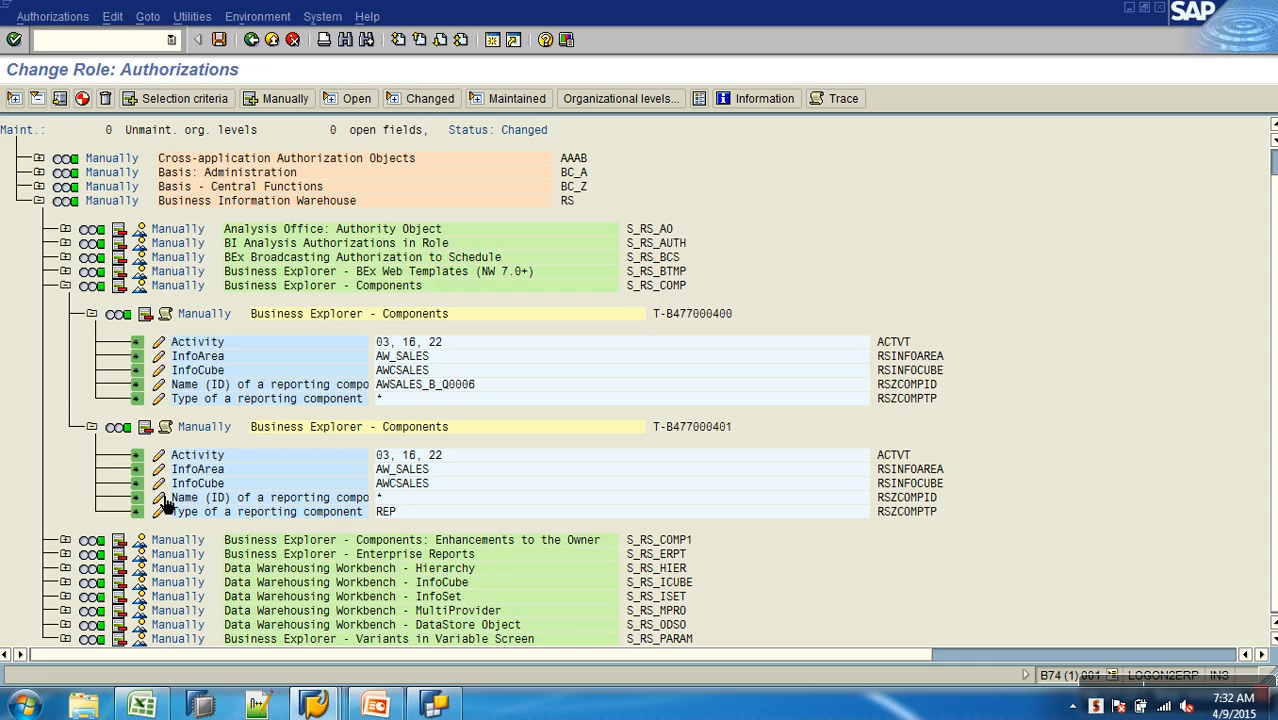
- In the second S_RS_COMP authorization, set the component name to AWSALES_B_Q0006 and grant full authorization for the component type
click(158, 497)
key(BackSpace)
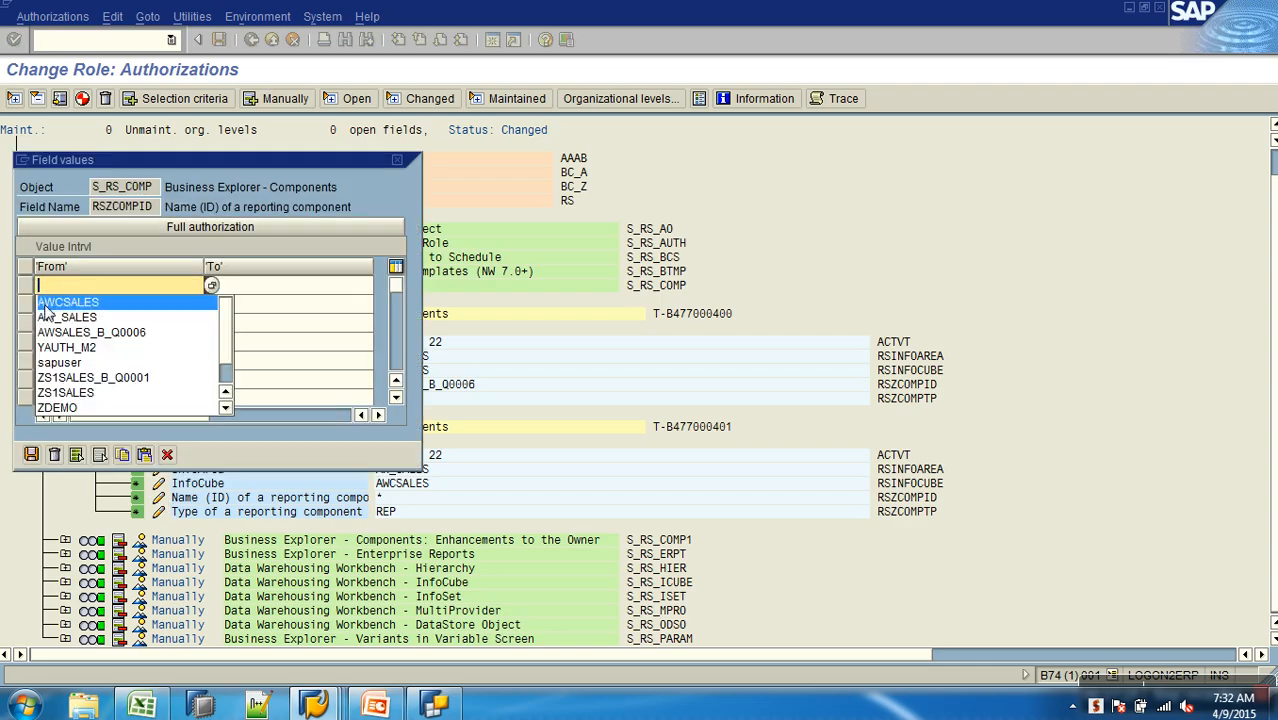
click(147, 336)
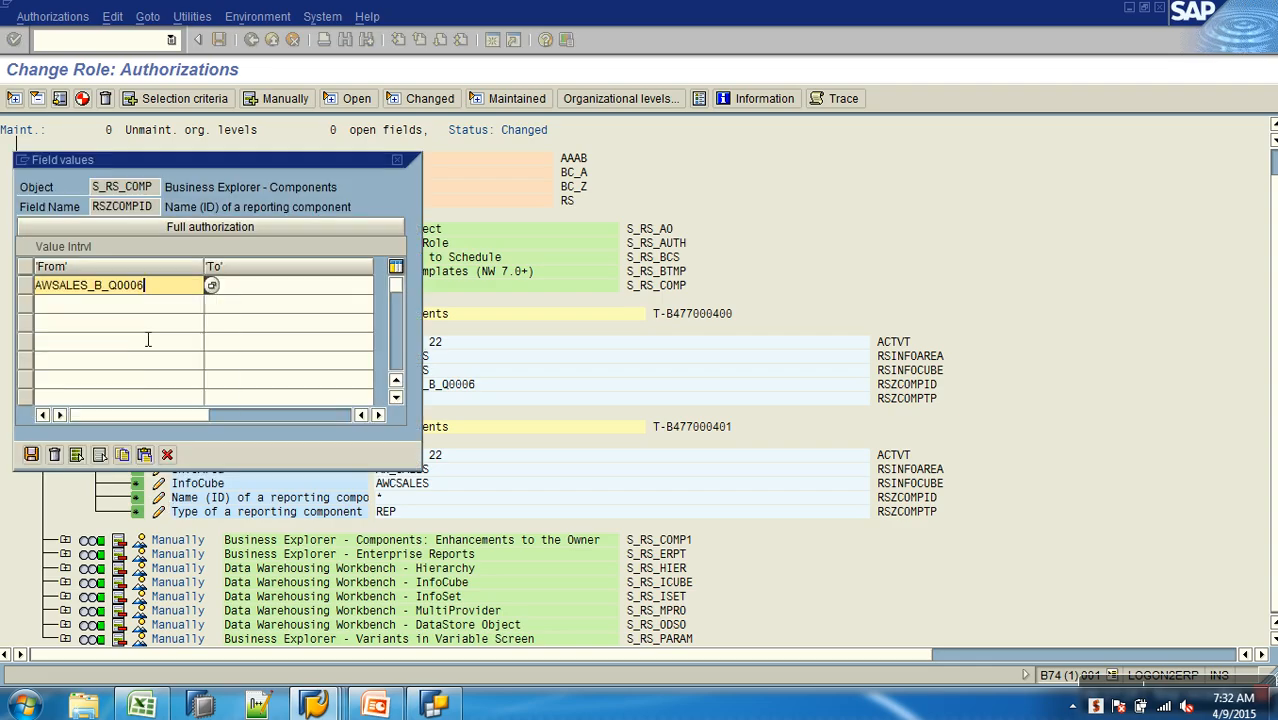
click(31, 455)
click(164, 514)
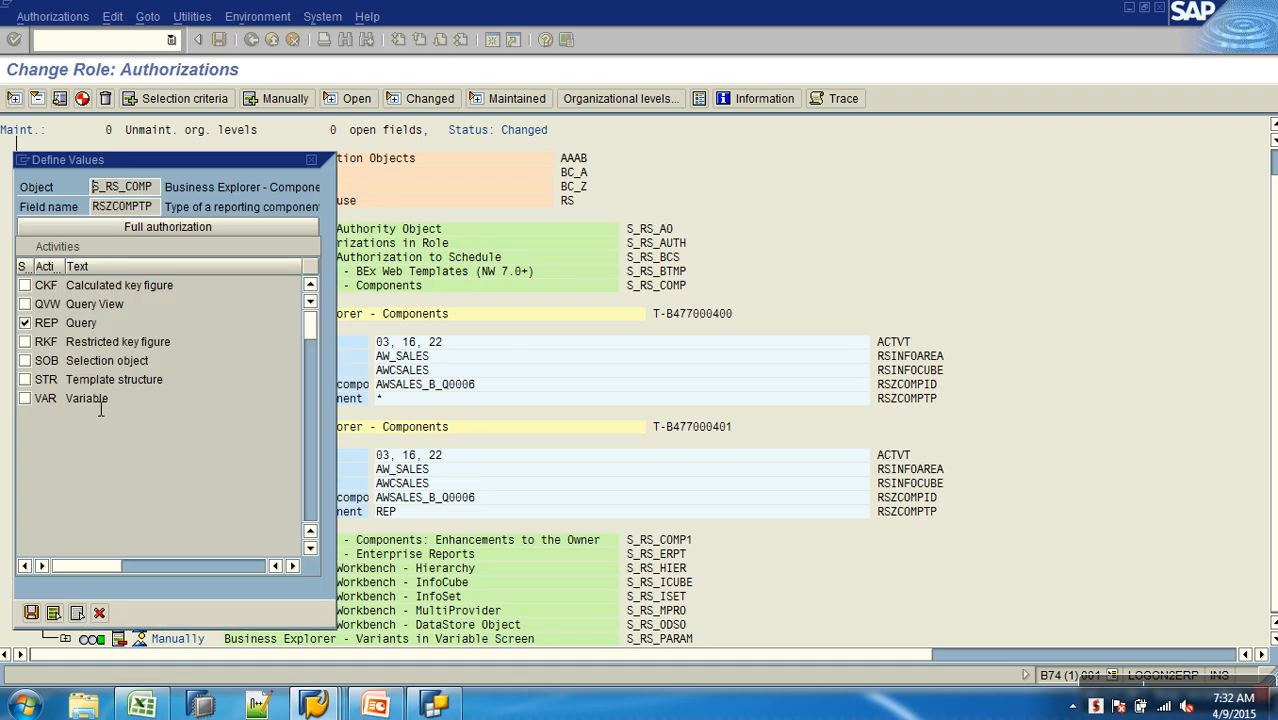
click(89, 228)
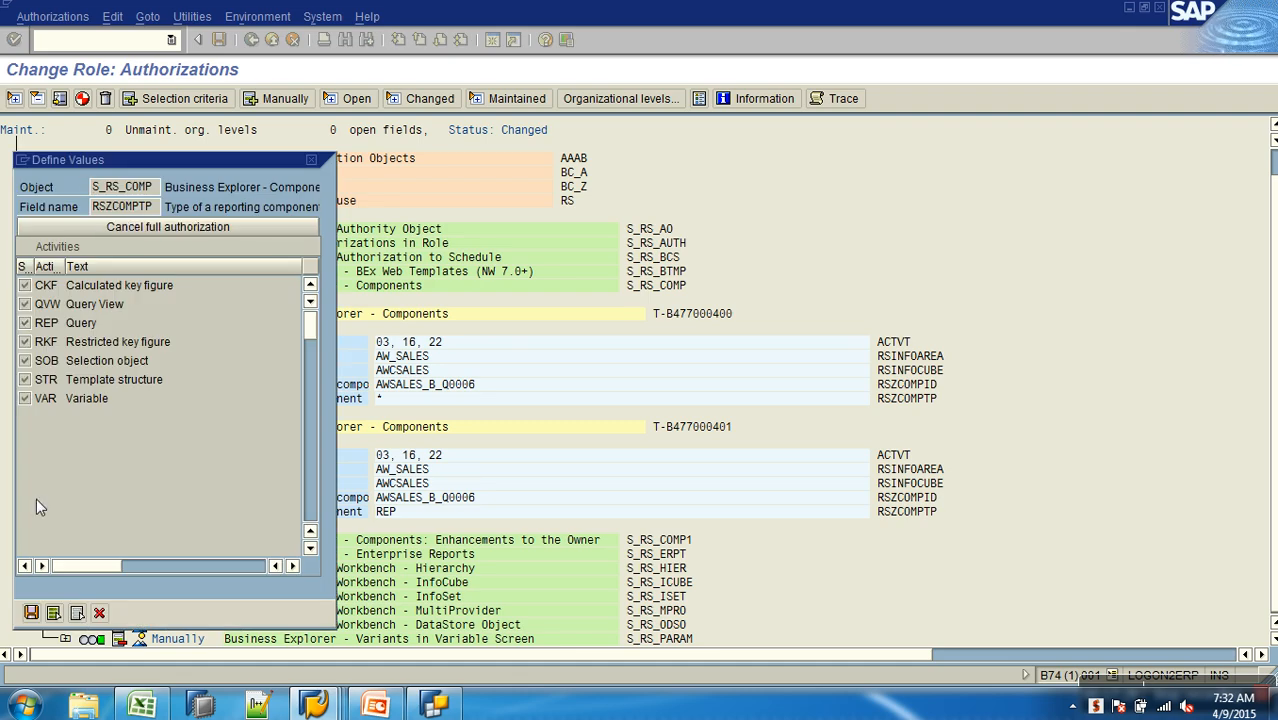
click(33, 613)
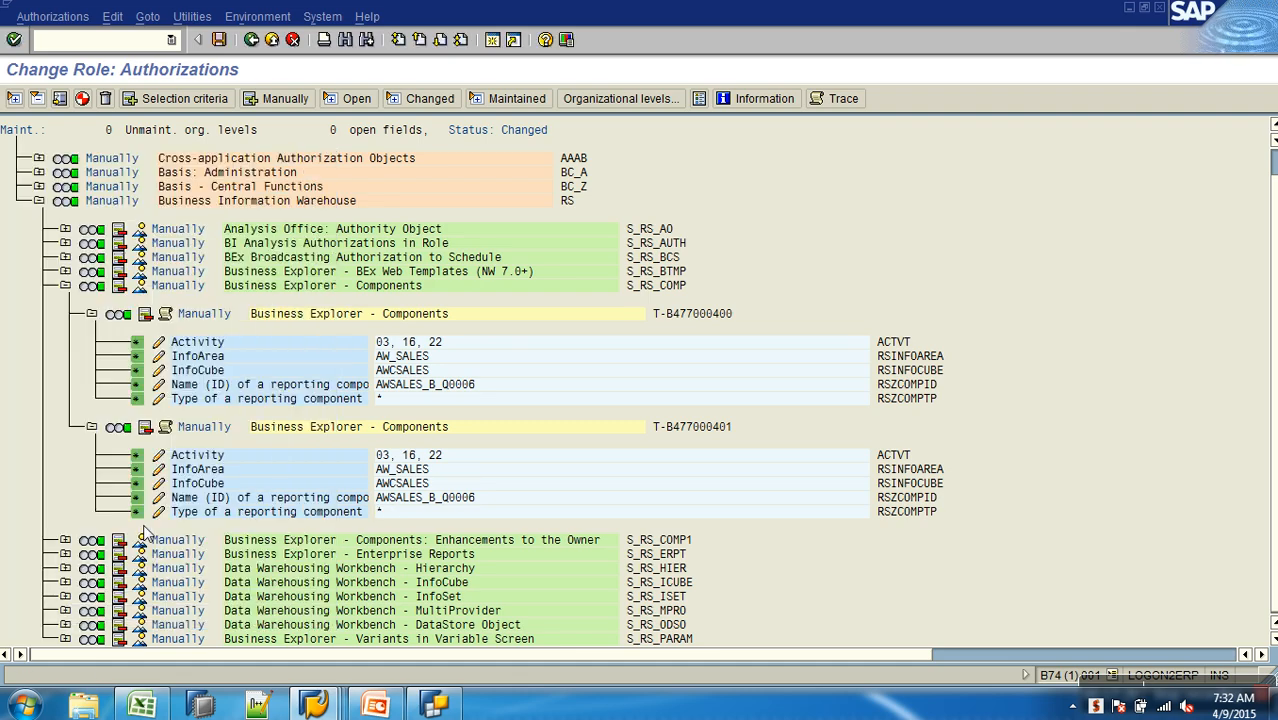
click(91, 314)
click(65, 286)
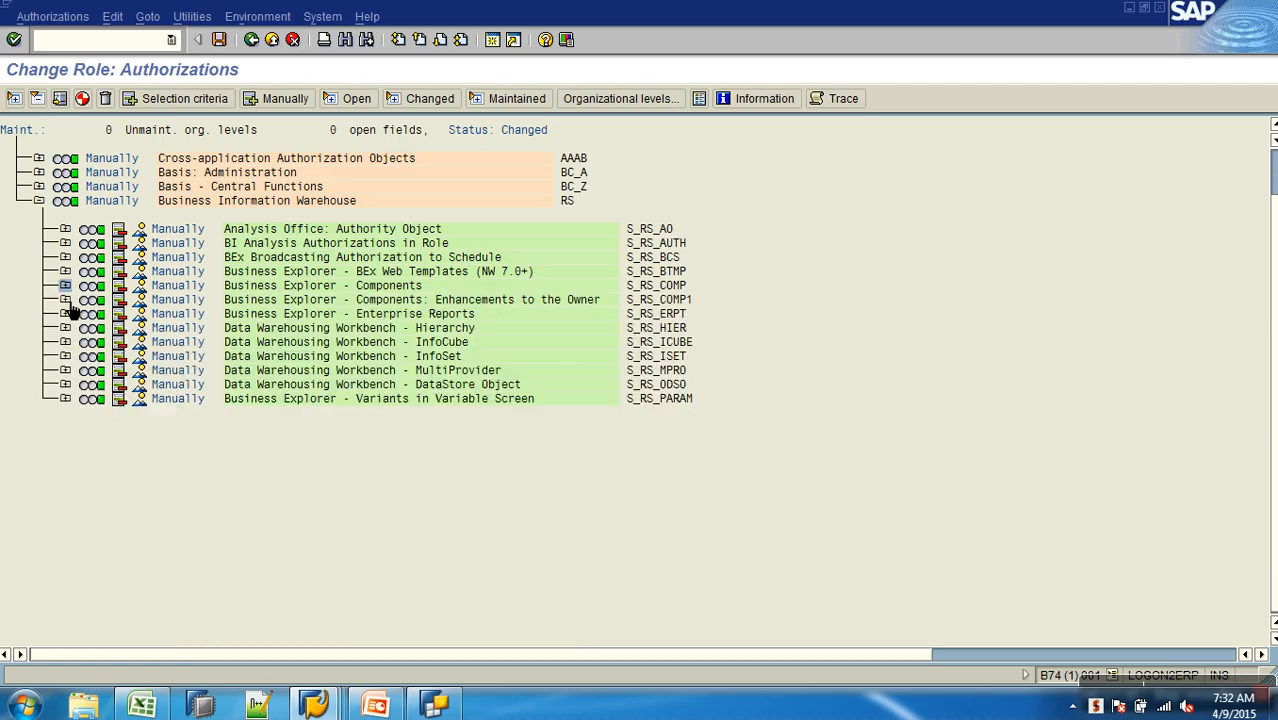
- Expand authorization object S_RS_COMP1 and set its reporting component name to AWSALES_B_Q0006, keeping the selected activities
click(65, 300)
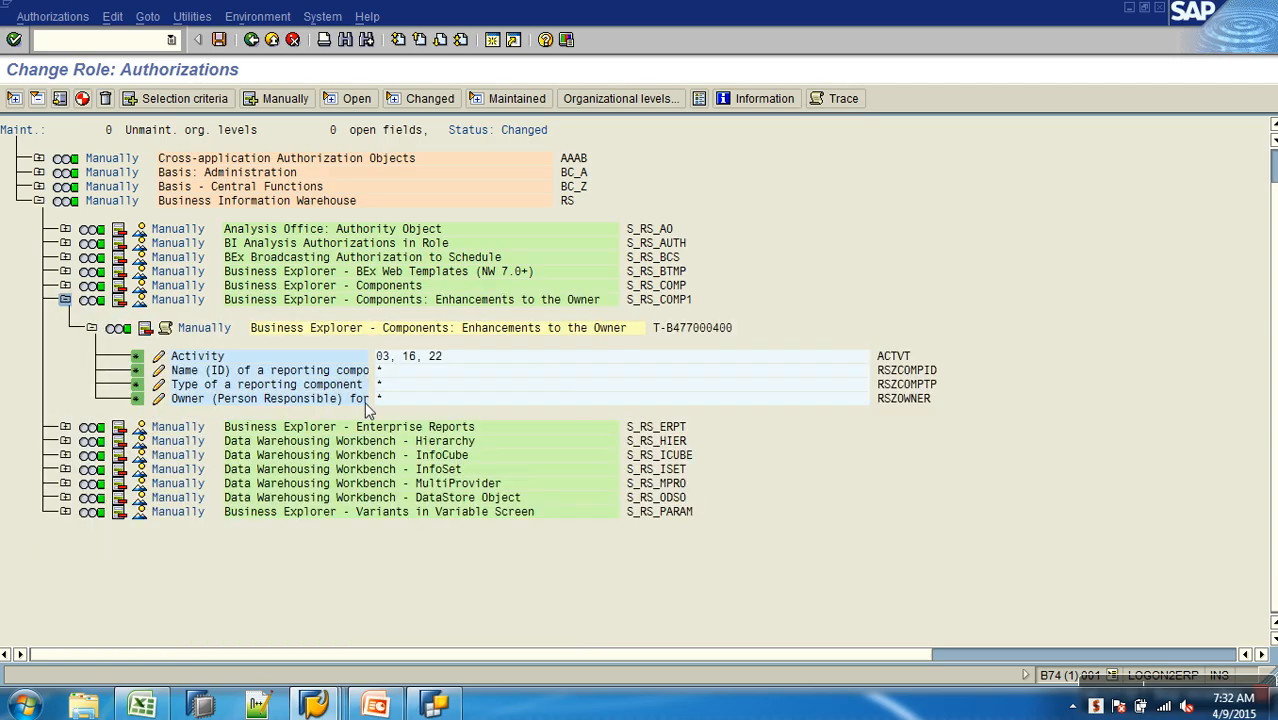
click(158, 355)
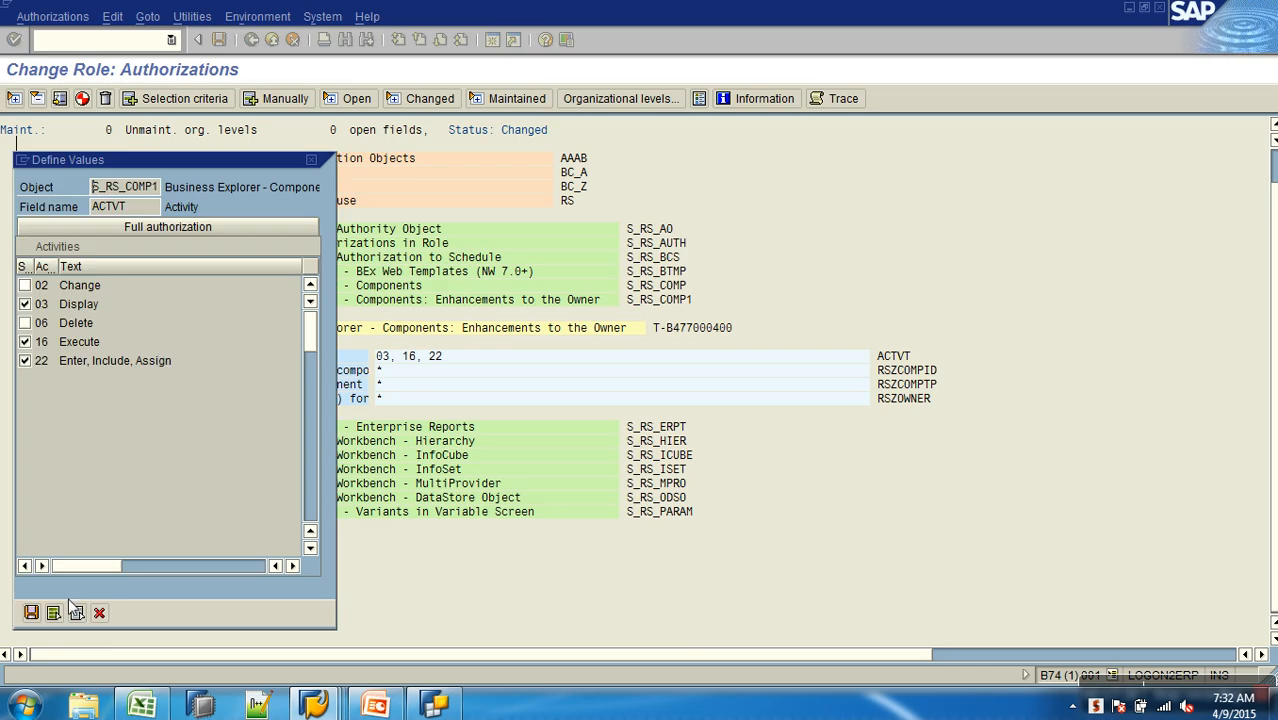
click(47, 615)
click(159, 371)
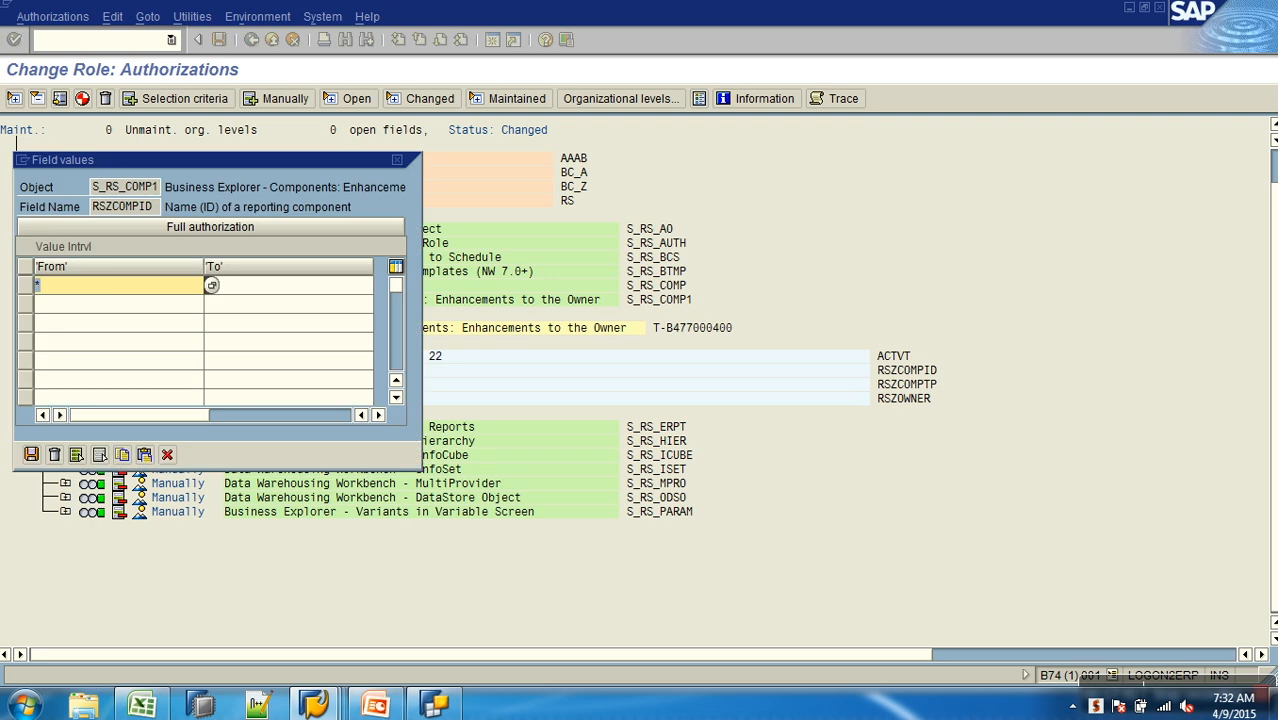
key(BackSpace)
click(97, 303)
click(26, 456)
- Keep full authorization for the reporting component type and the owner in S_RS_COMP1, and collapse the object
click(157, 387)
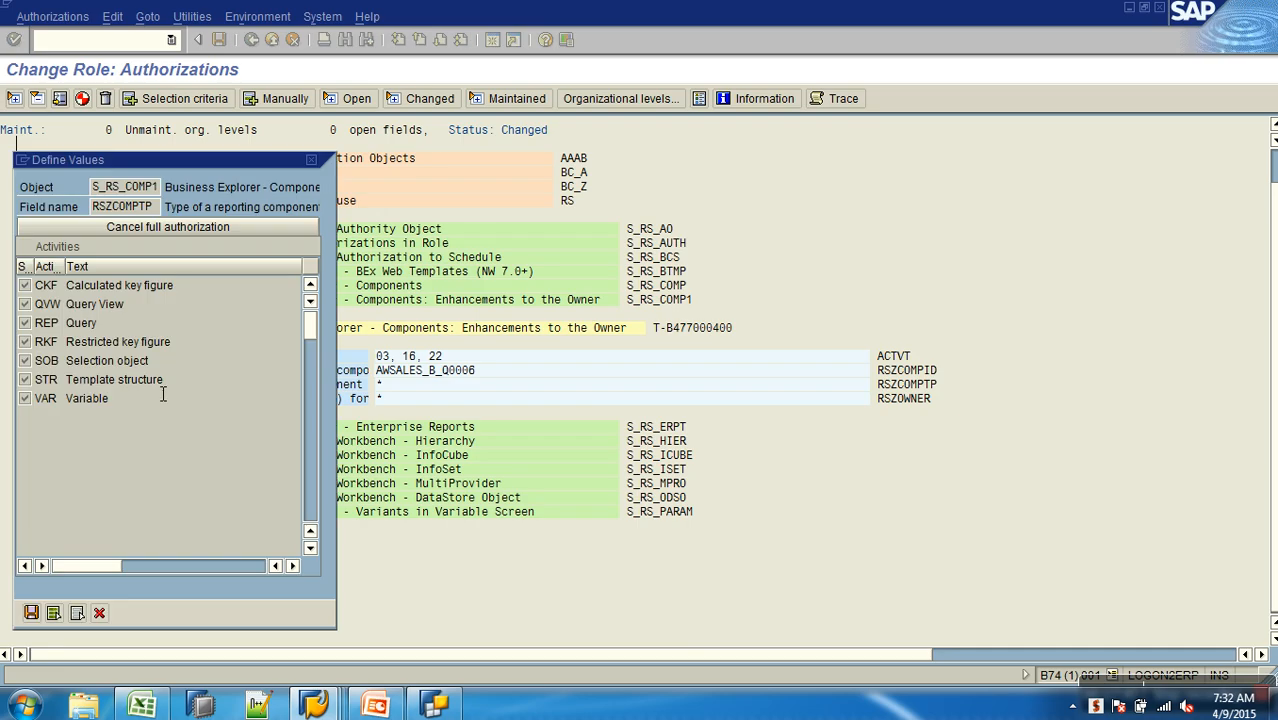
click(31, 612)
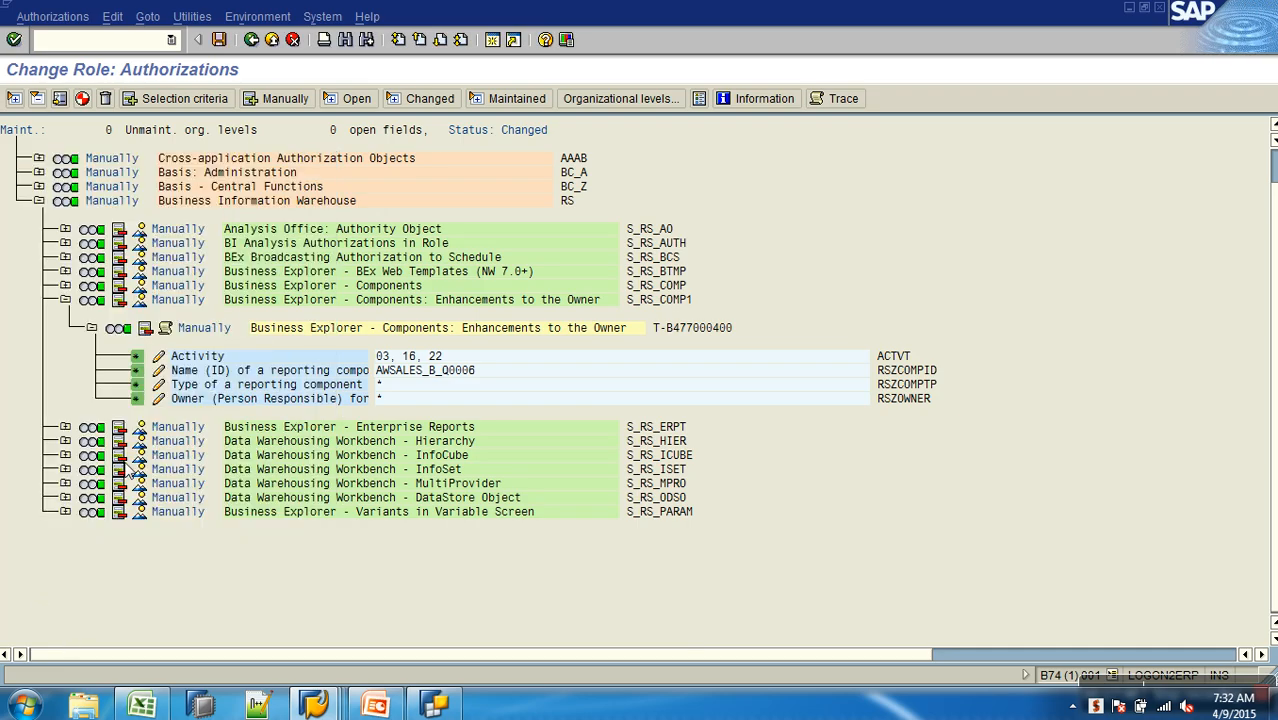
click(158, 398)
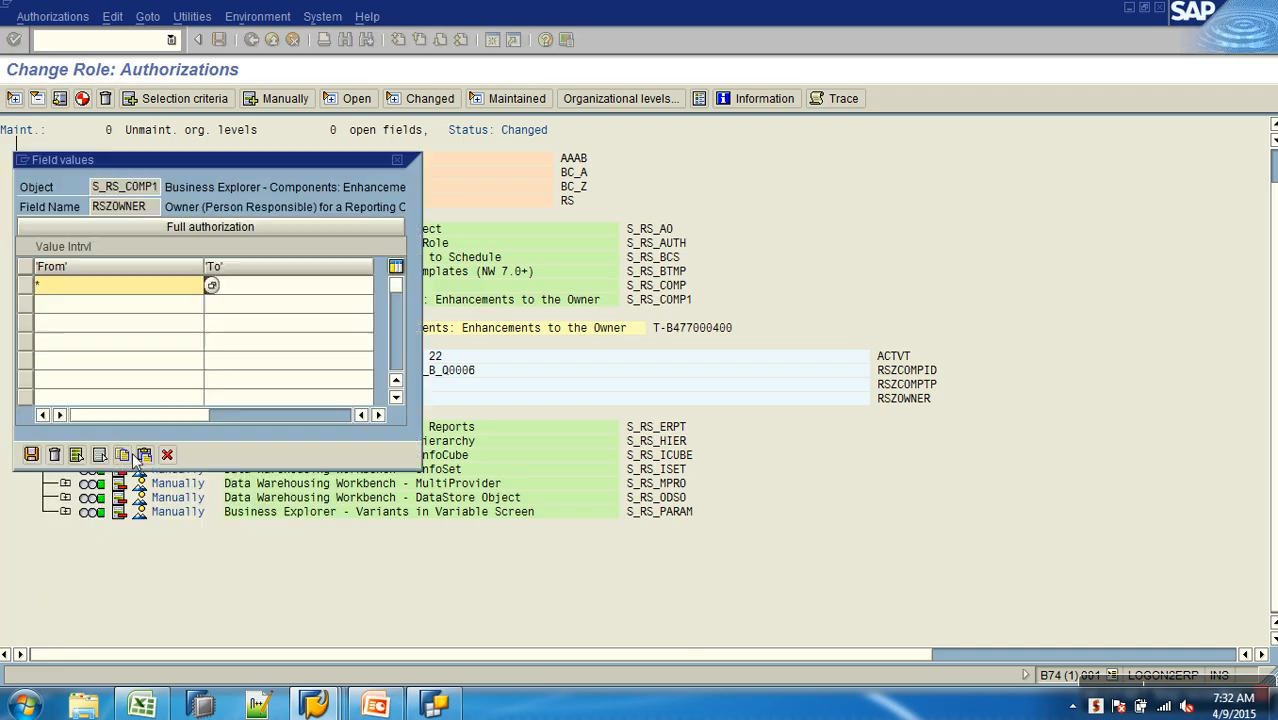
click(32, 456)
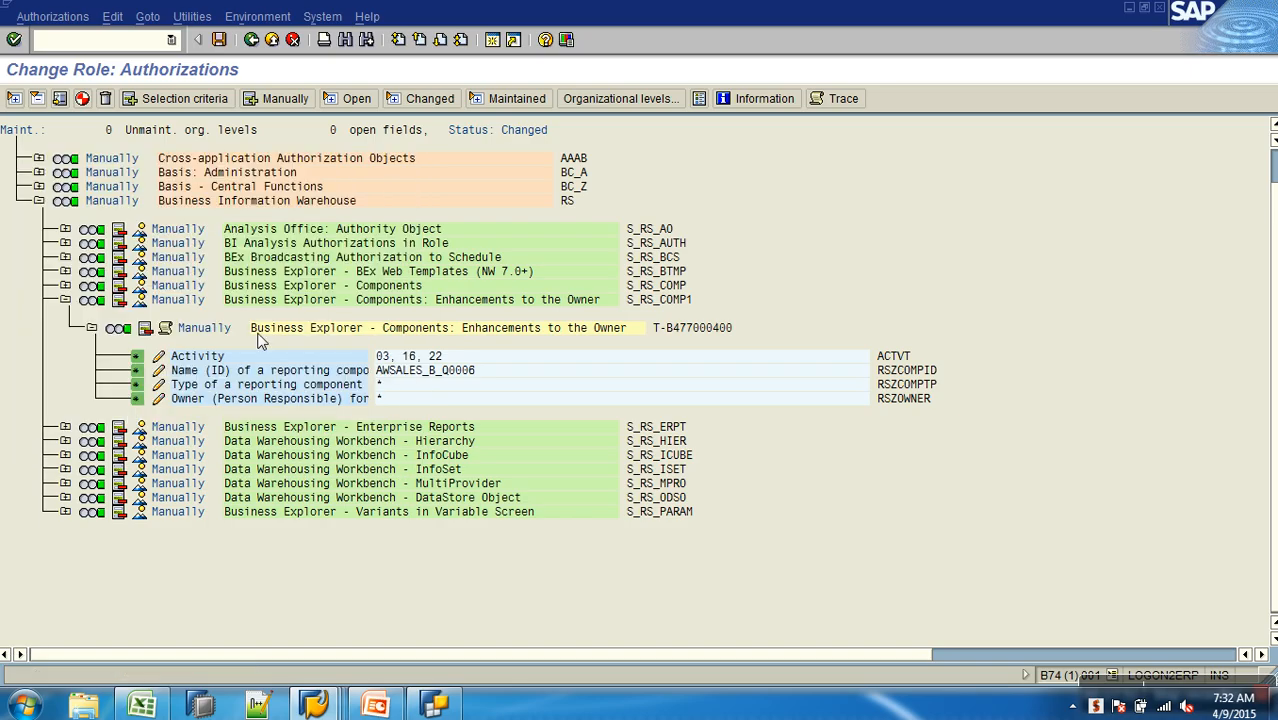
click(65, 300)
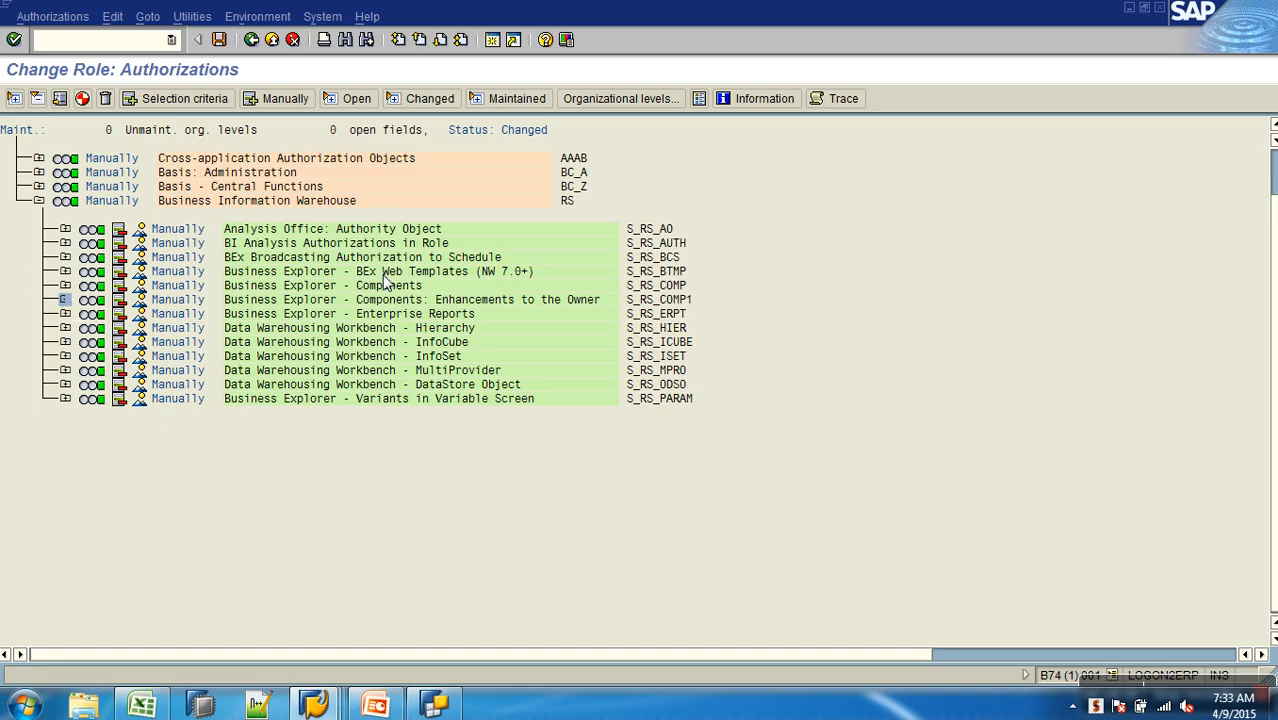
- In S_RS_AUTH, replace the BW analysis authorization with ZA_S_SCHNL, found by searching for names matching ZA*
click(300, 243)
click(65, 244)
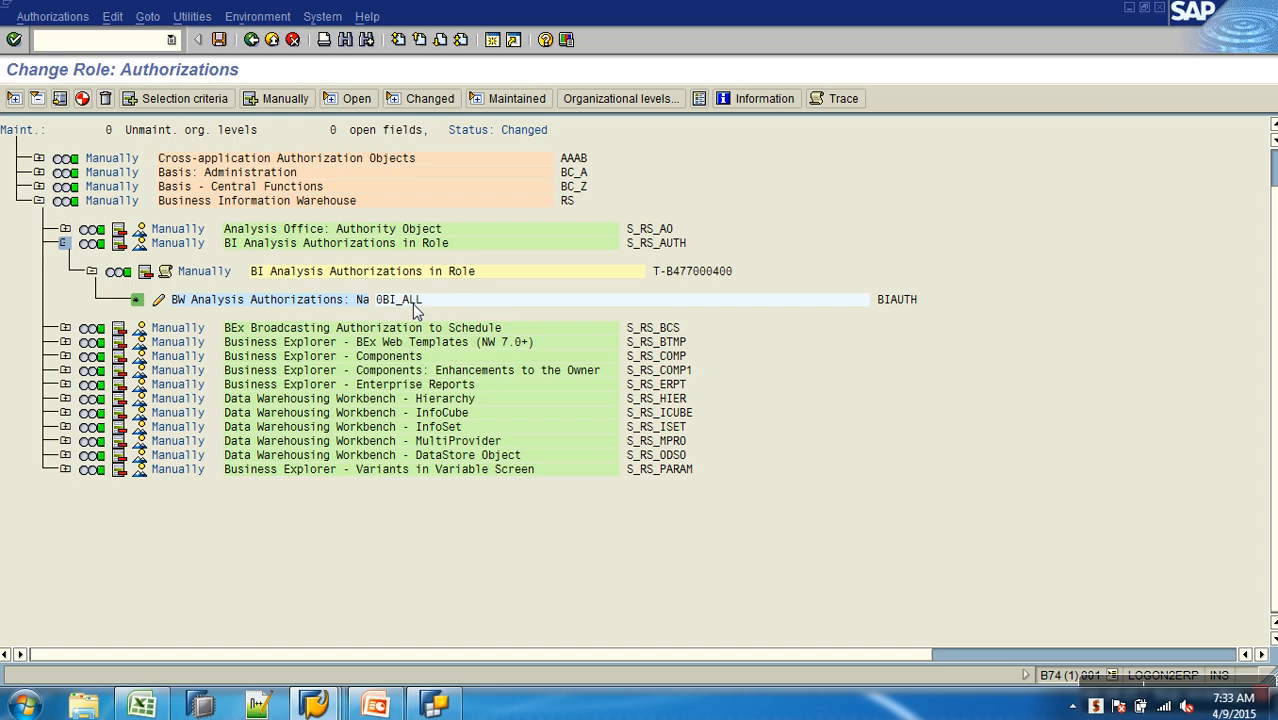
click(161, 303)
drag(85, 285, 36, 285)
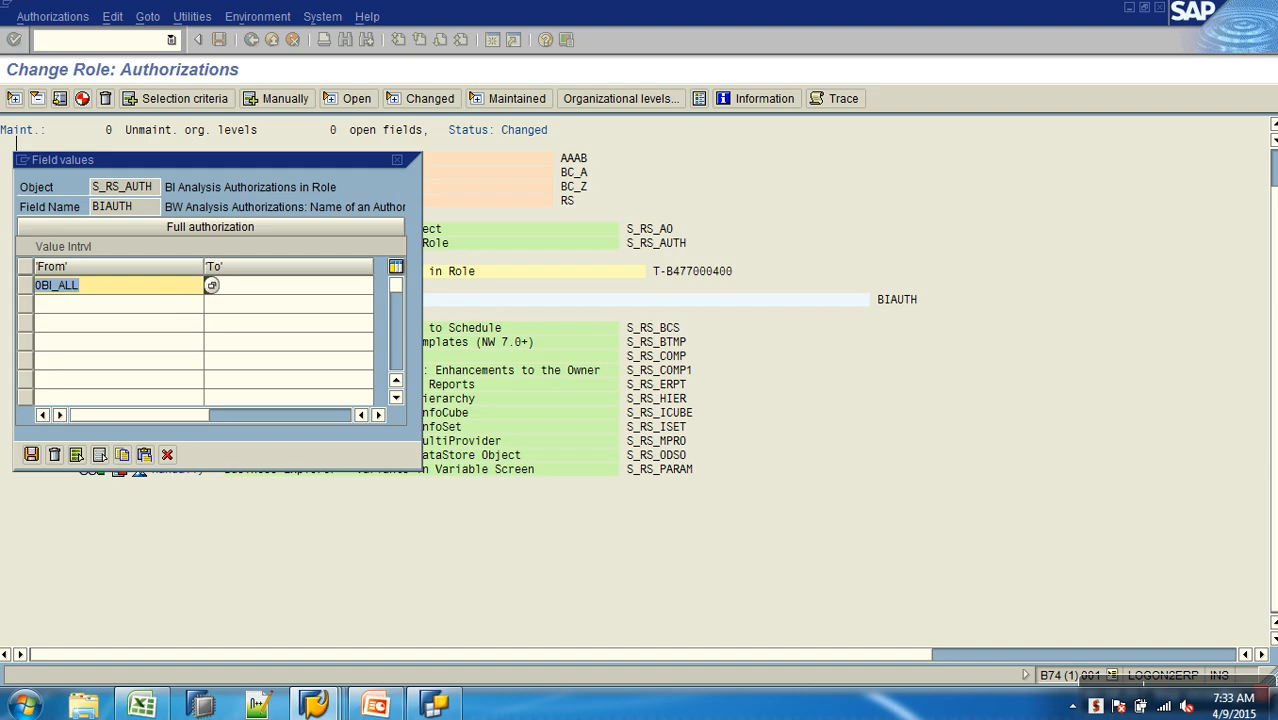
key(Delete)
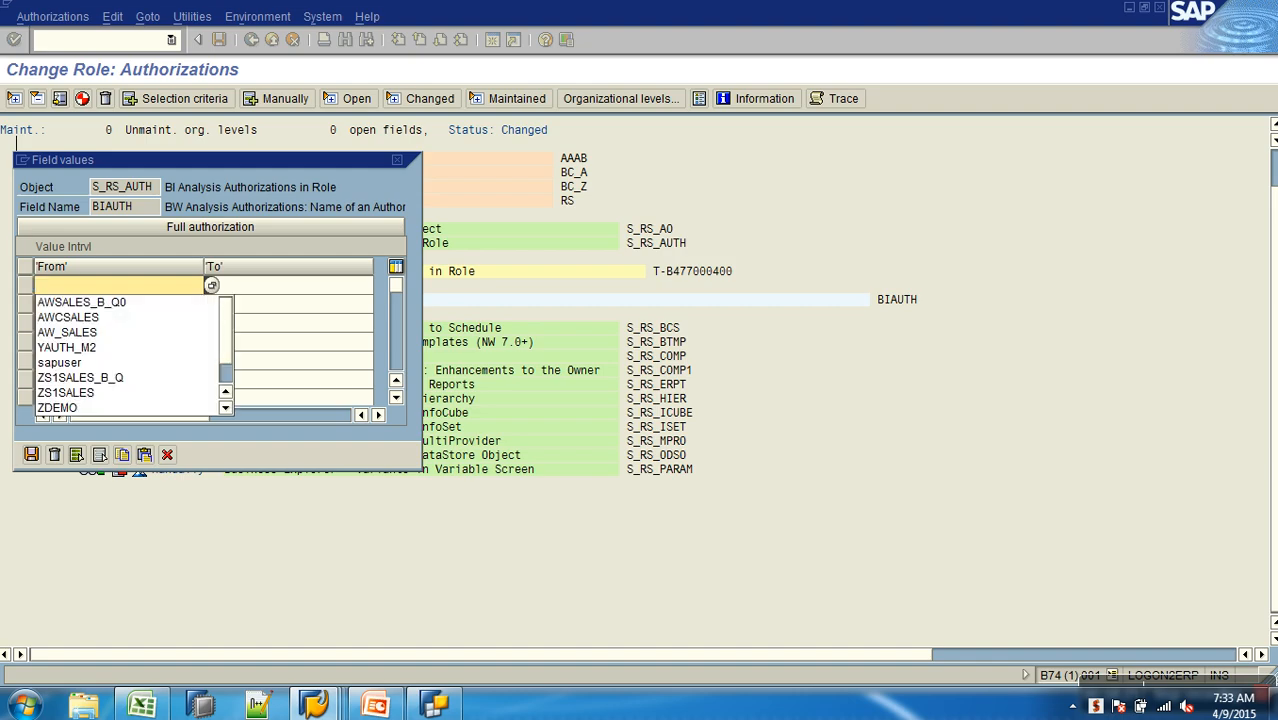
text(ZA*)
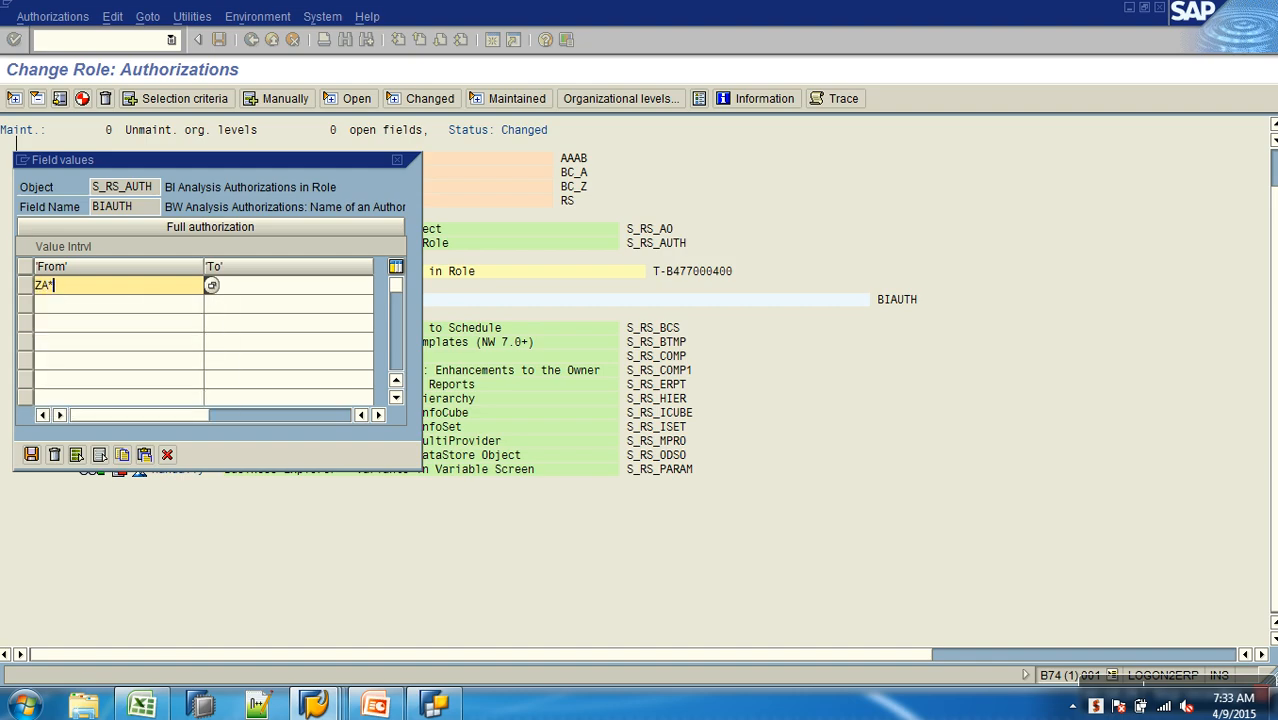
key(F4)
click(77, 593)
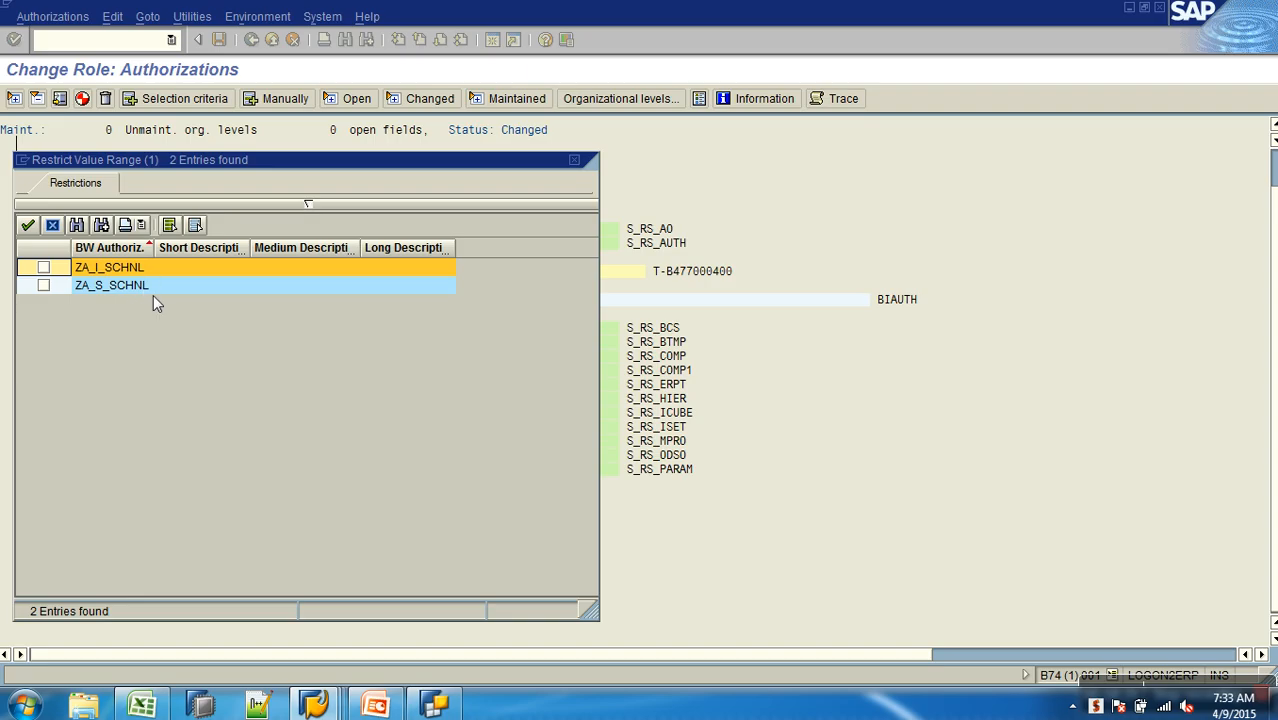
click(46, 286)
click(28, 226)
click(31, 452)
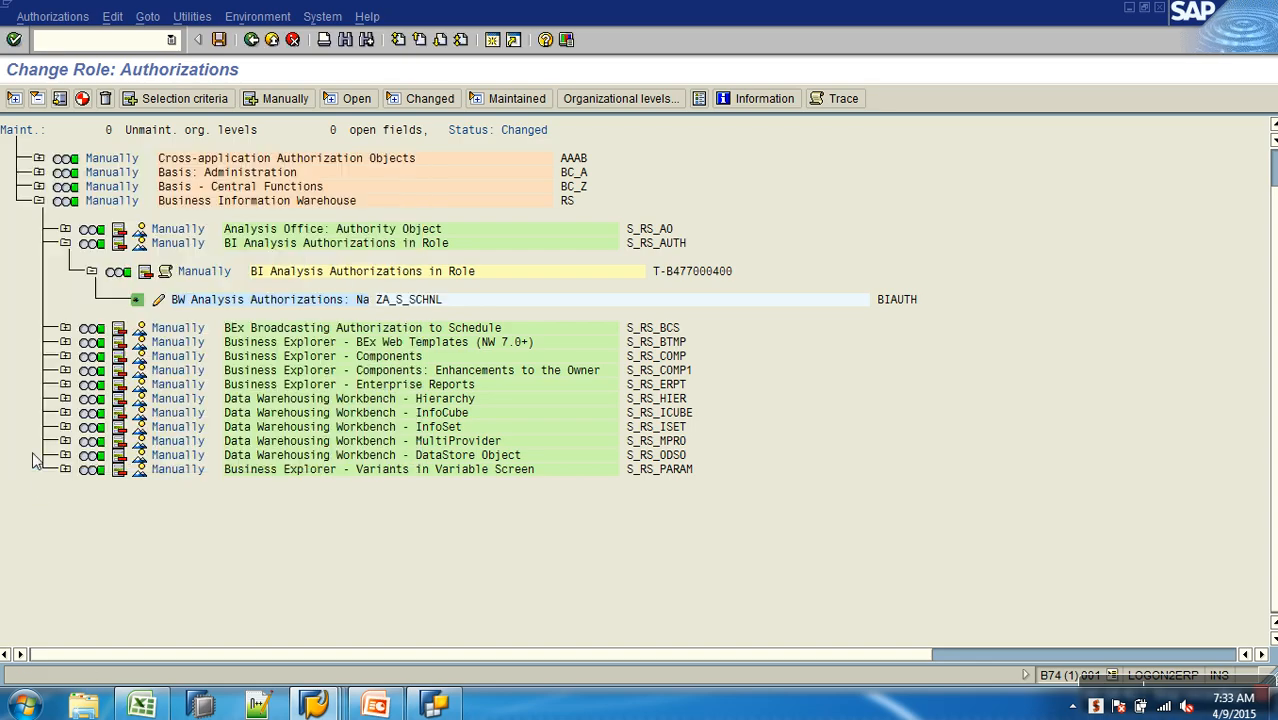
- Generate the authorization profile of YROLE_S_SALES with the proposed profile name and return to role maintenance
click(83, 99)
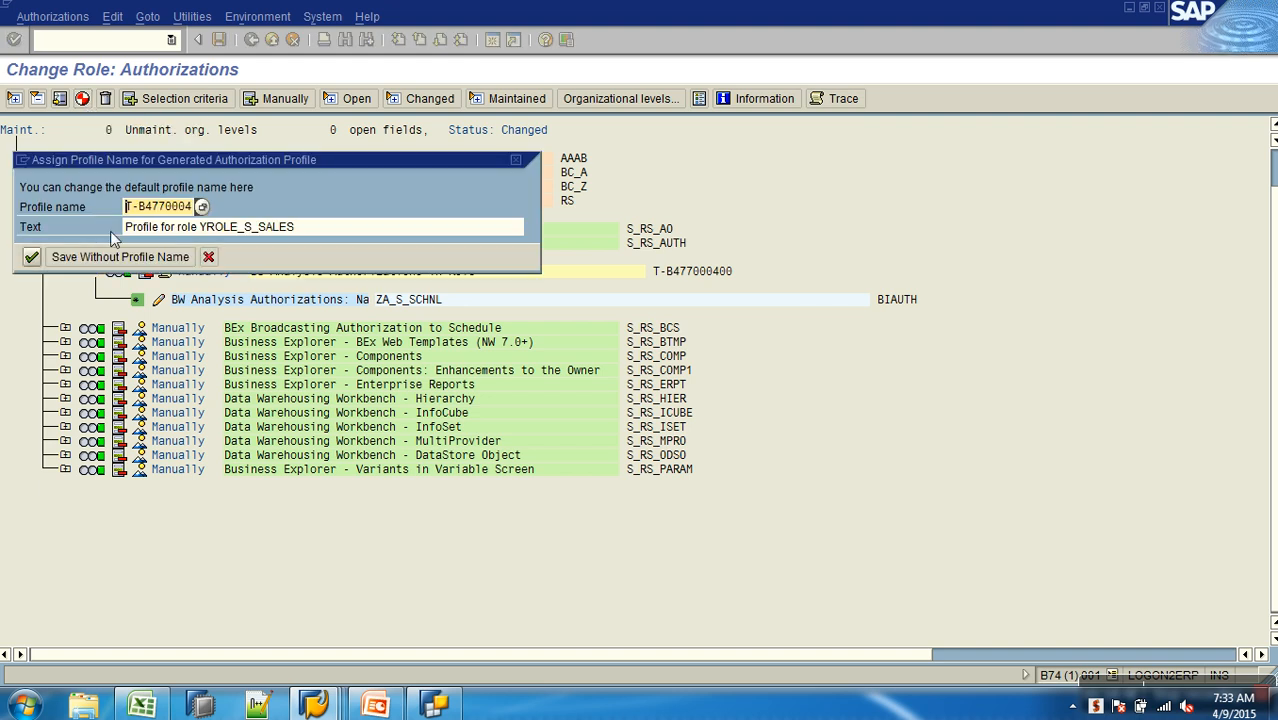
drag(158, 210, 202, 210)
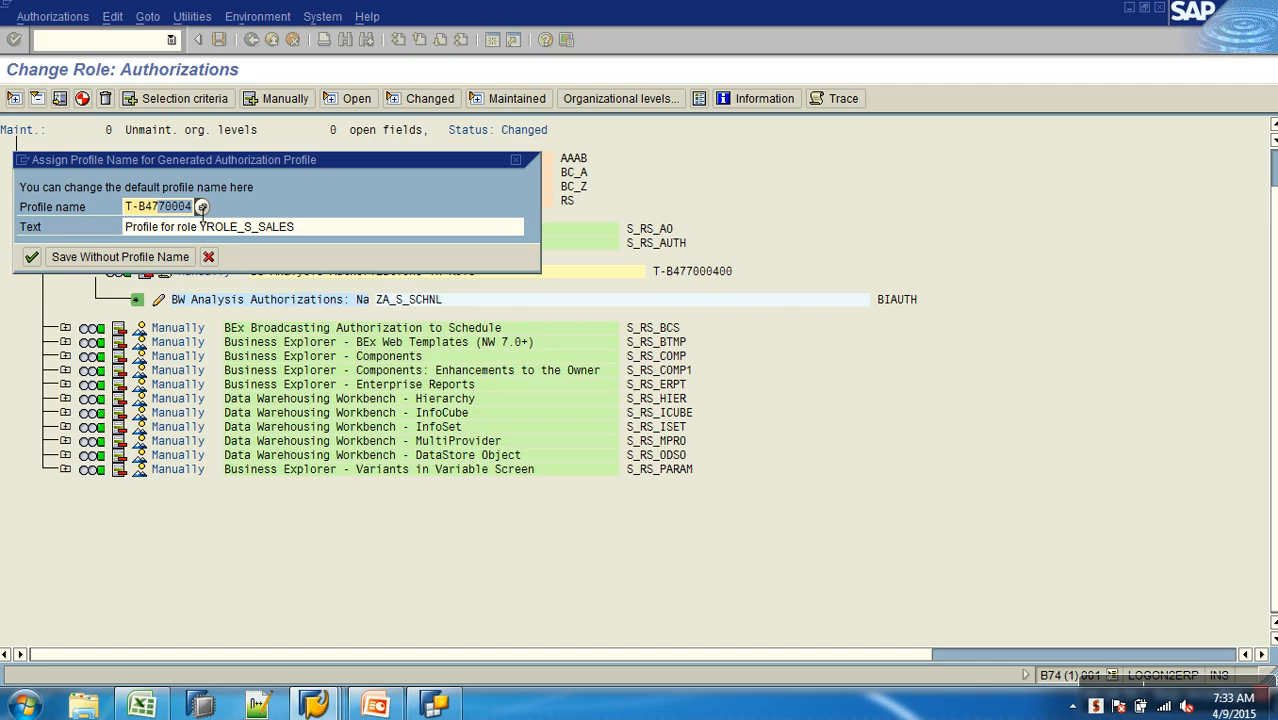
click(31, 257)
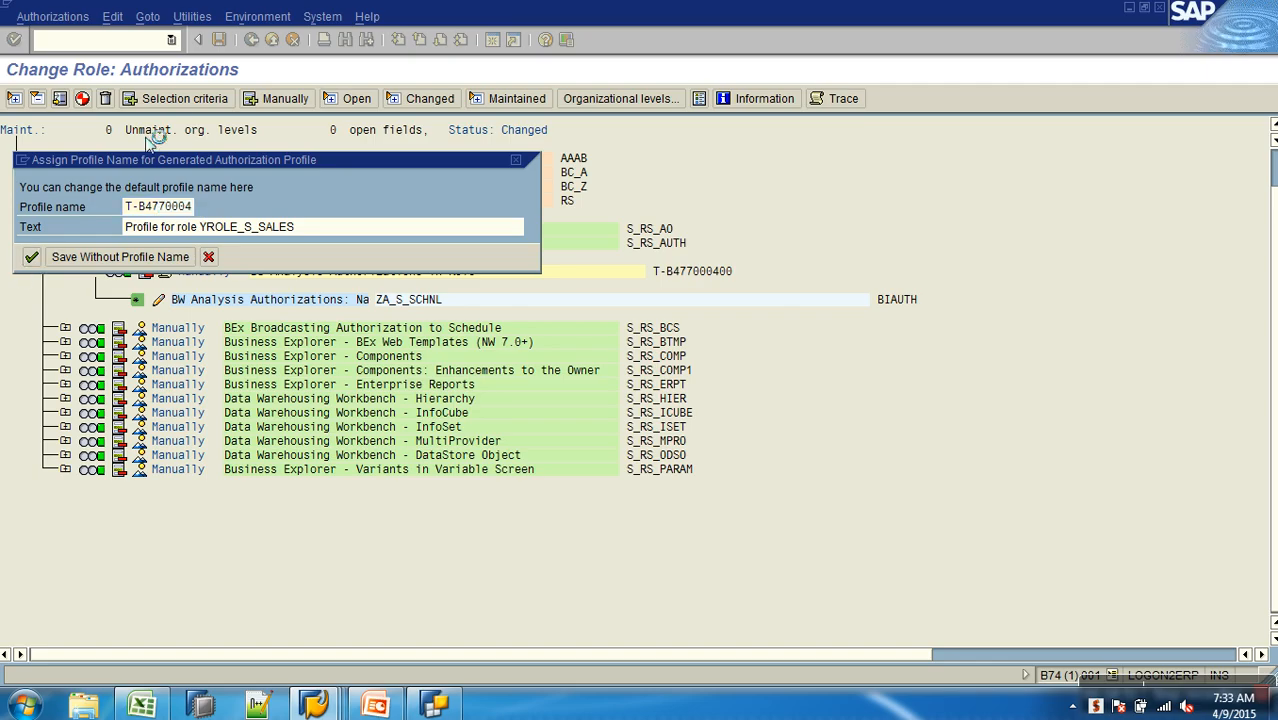
click(251, 40)
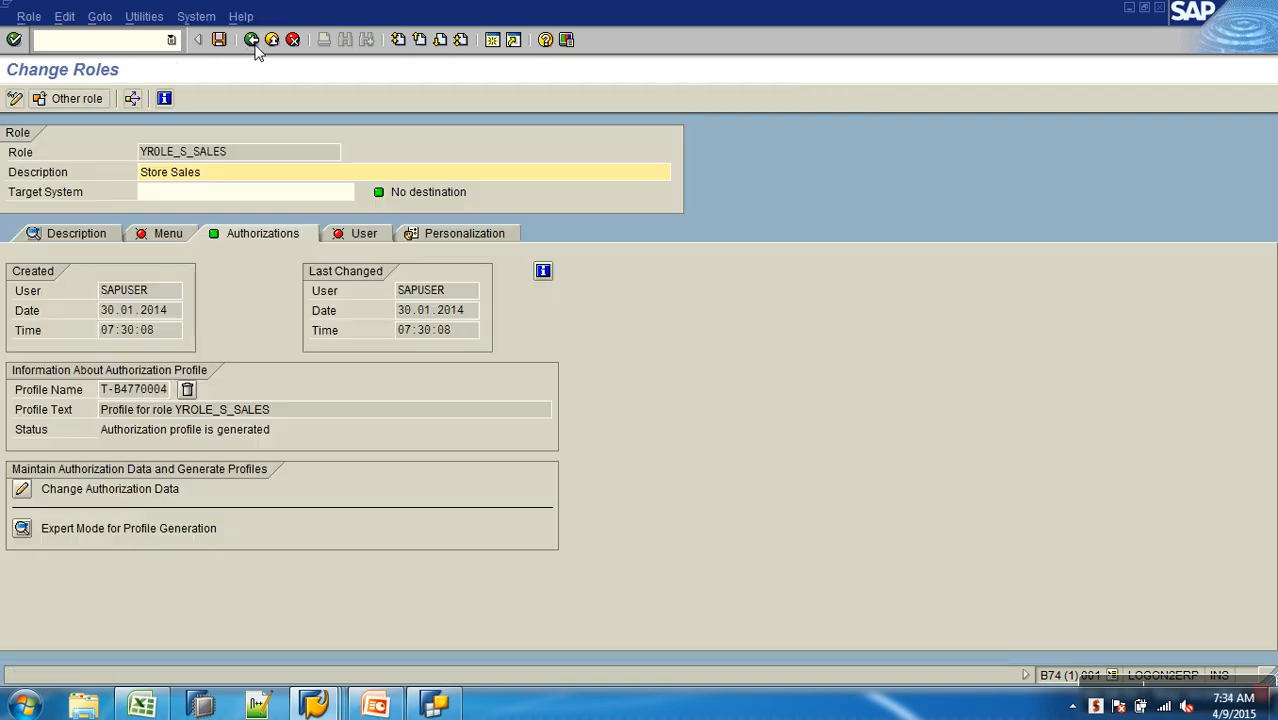
click(221, 42)
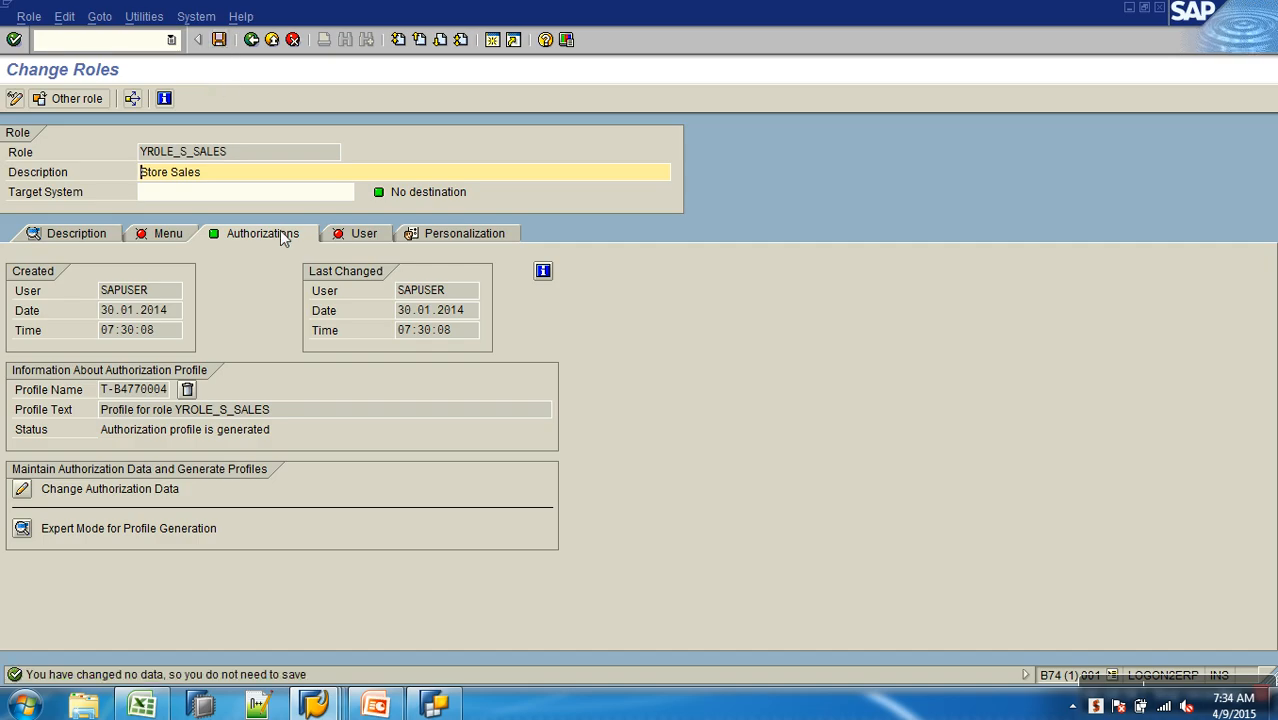
click(251, 39)
- Copy role YROLE_S_SALES with all its contents to a new role YROLE_I_SALES
drag(222, 137, 33, 132)
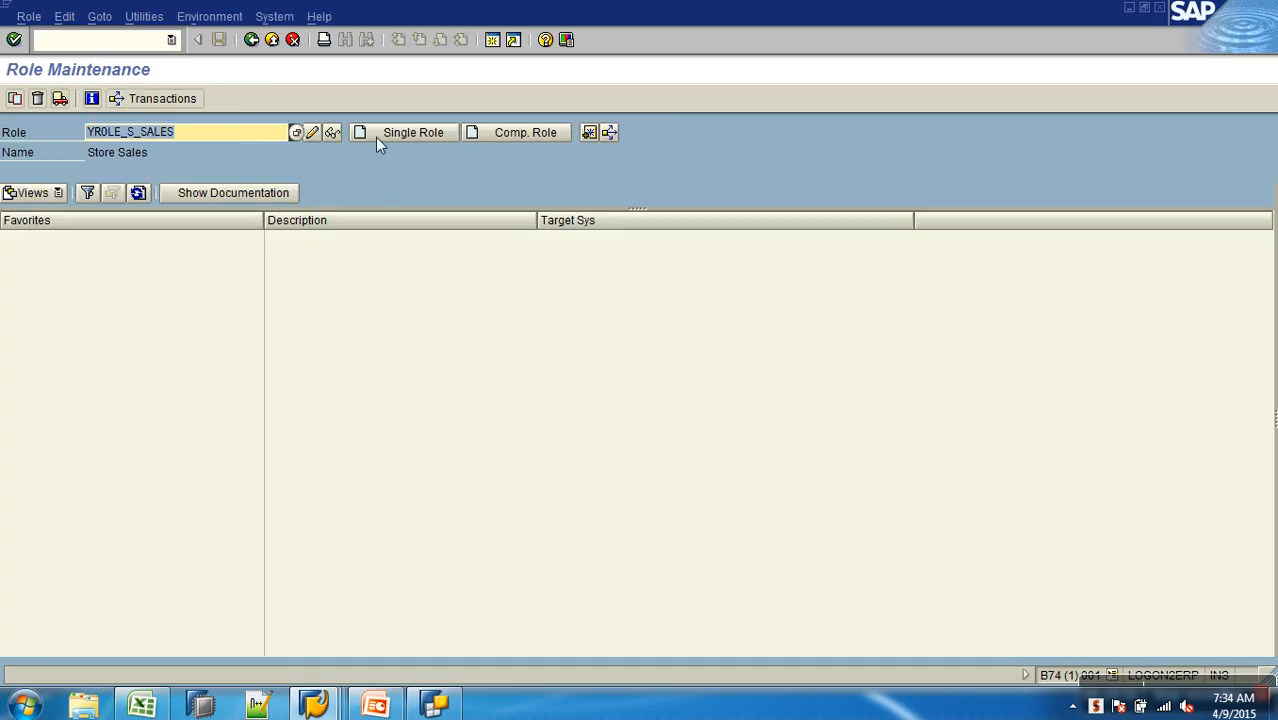
click(15, 98)
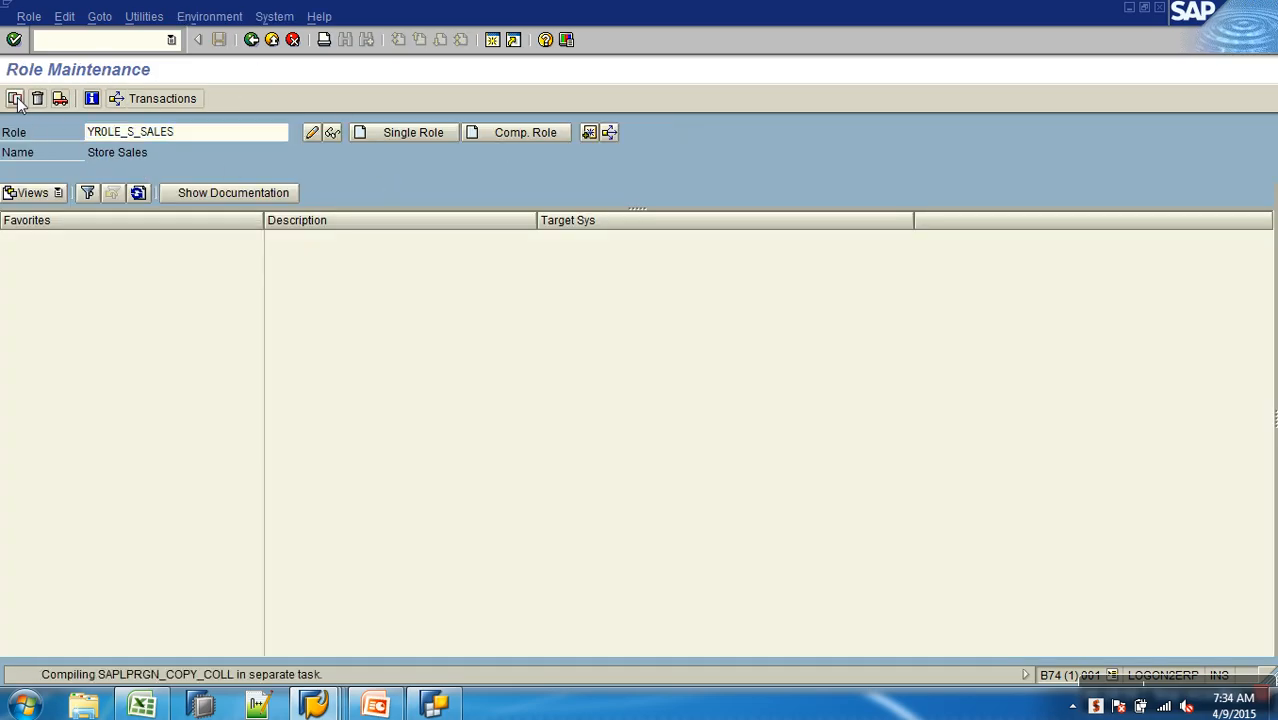
click(300, 278)
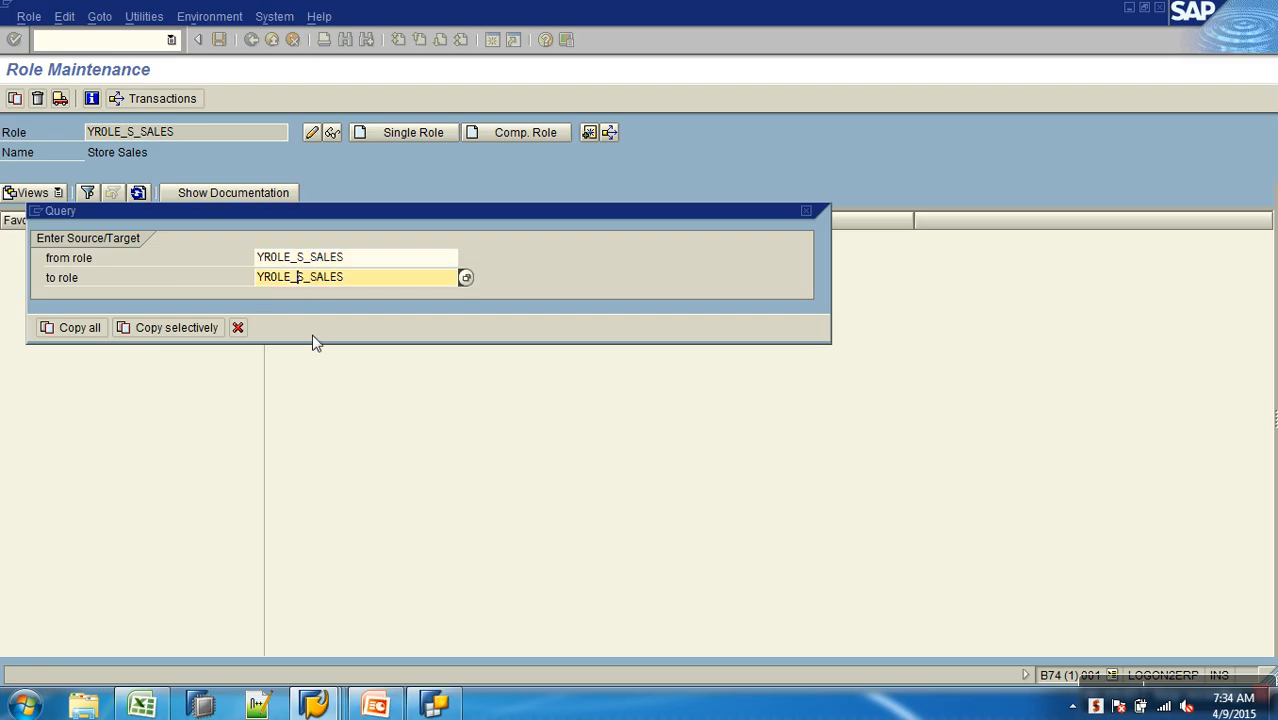
key(Delete)
text(I)
key(Return)
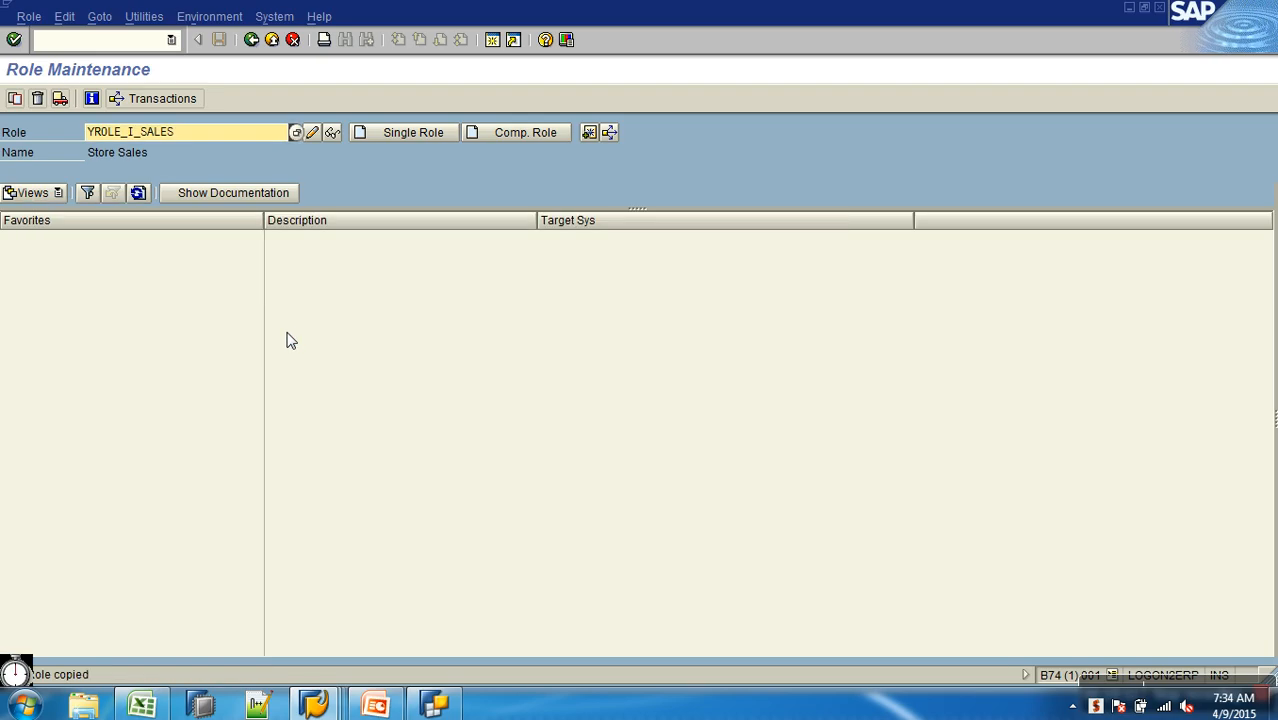
- Open the authorization data of role YROLE_I_SALES for changing and display technical names
click(311, 133)
click(236, 241)
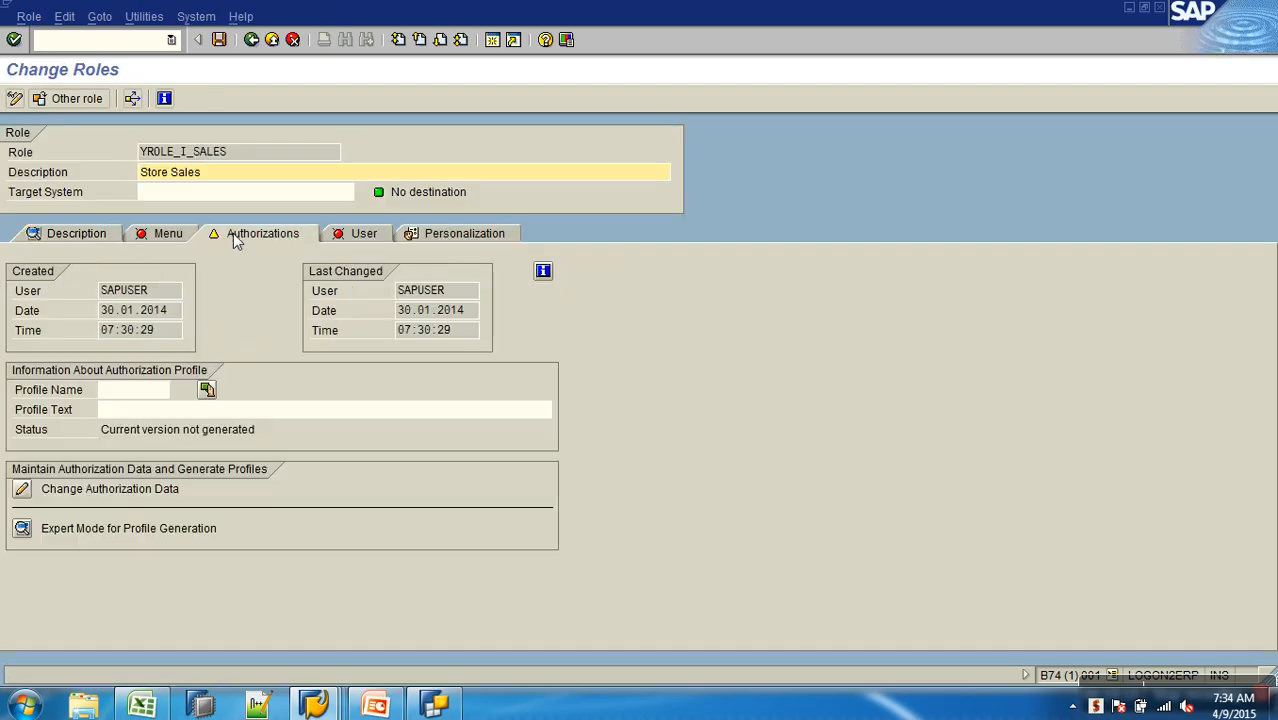
click(22, 489)
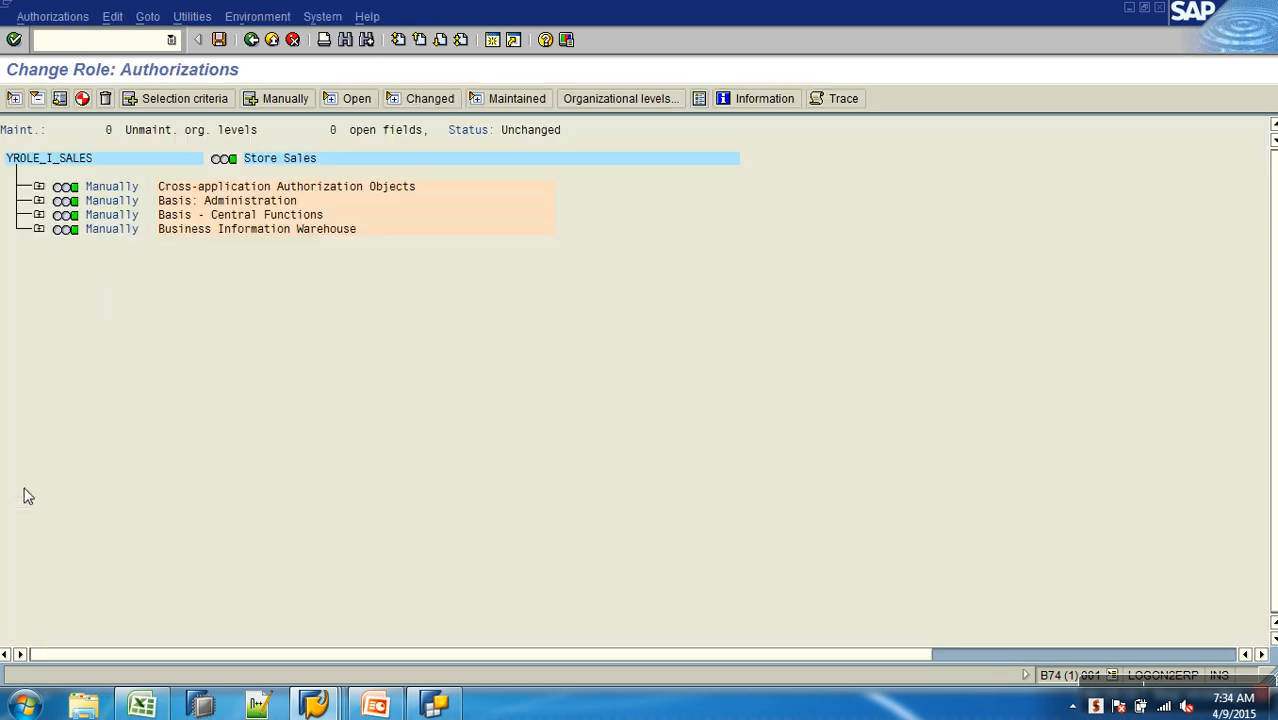
click(192, 17)
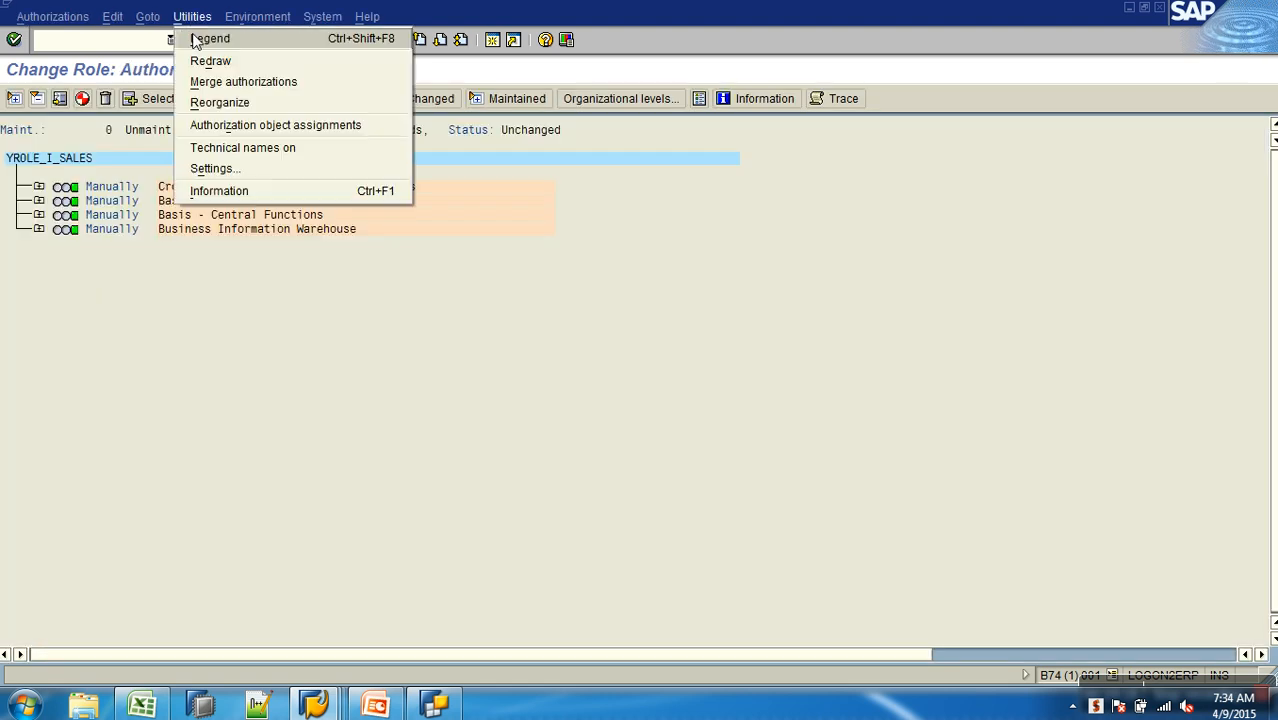
click(245, 147)
- Expand Business Information Warehouse and check the copied field values of S_RS_COMP1 and S_RS_COMP
click(39, 229)
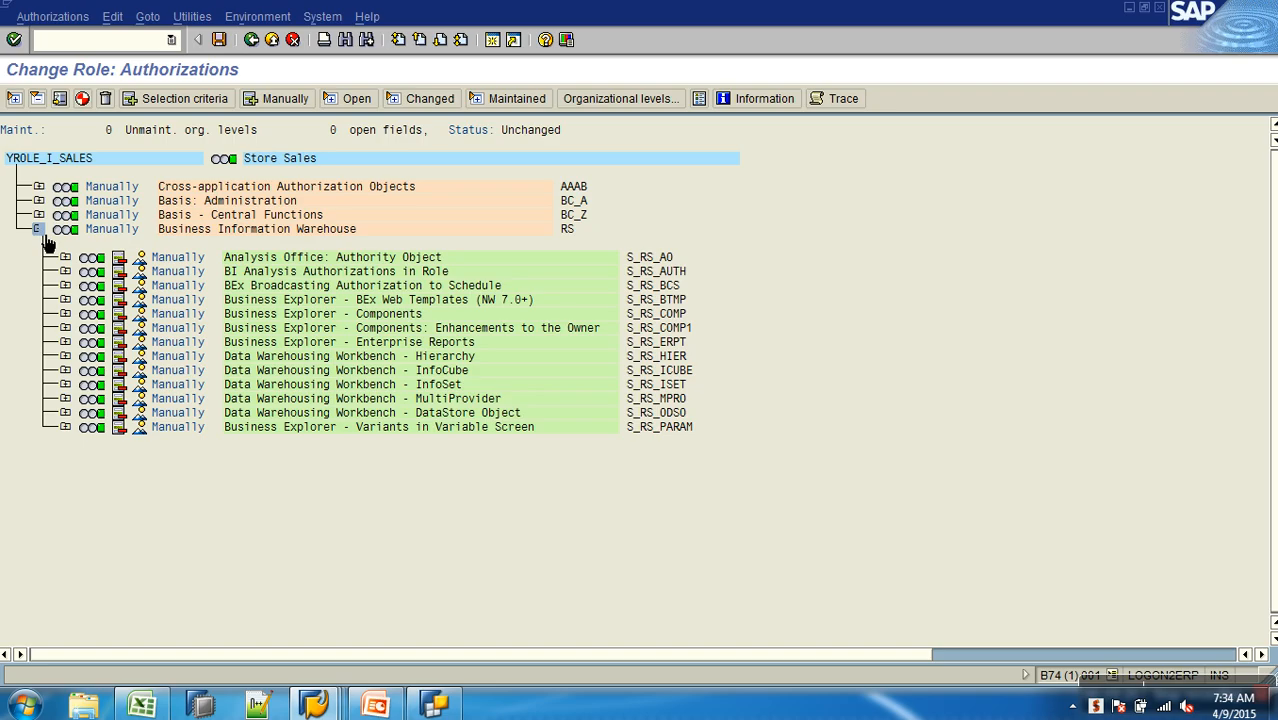
click(65, 328)
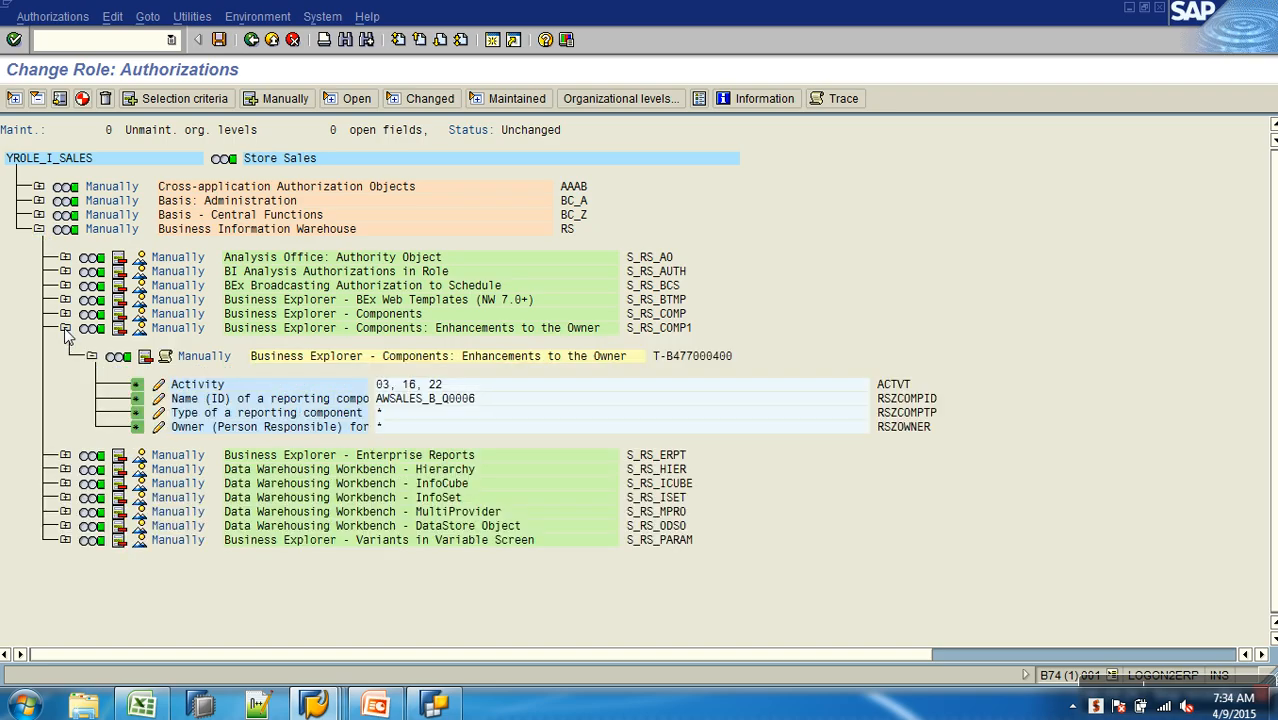
click(65, 328)
click(65, 314)
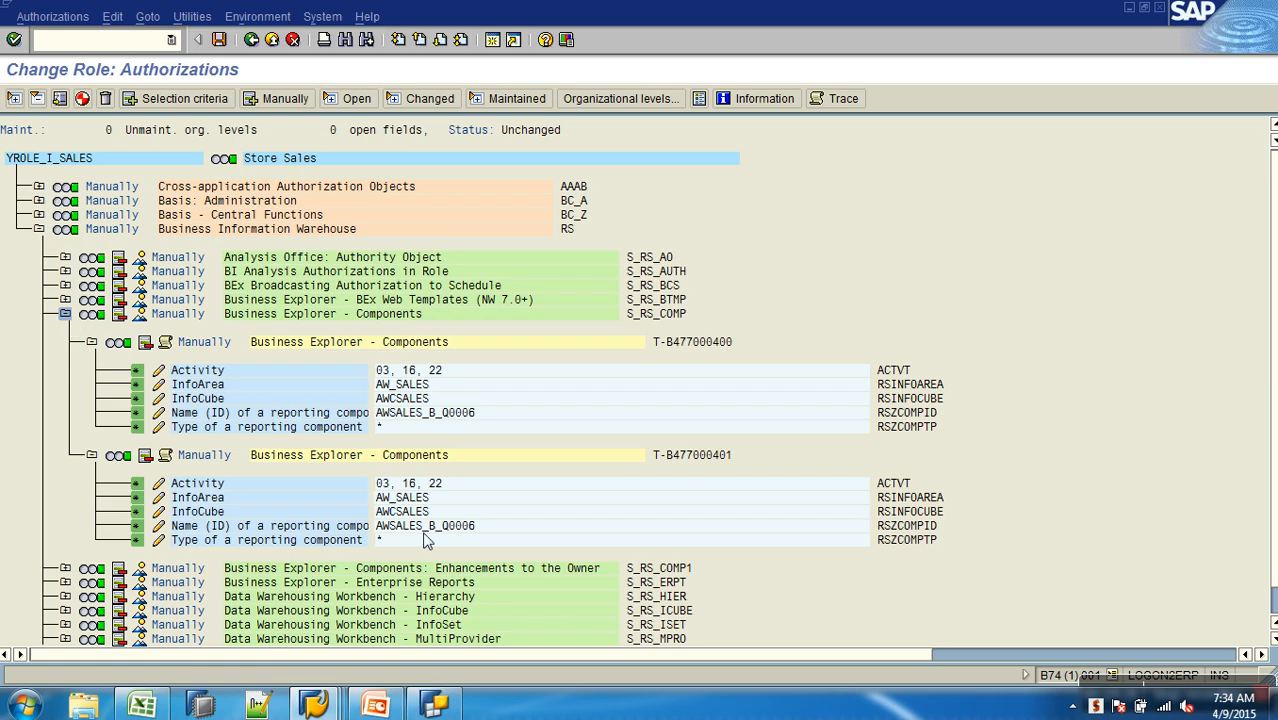
- In S_RS_AUTH of YROLE_I_SALES, replace the BW analysis authorization with ZA_I_SCHNL, found by searching for names matching ZA*
click(65, 271)
click(158, 328)
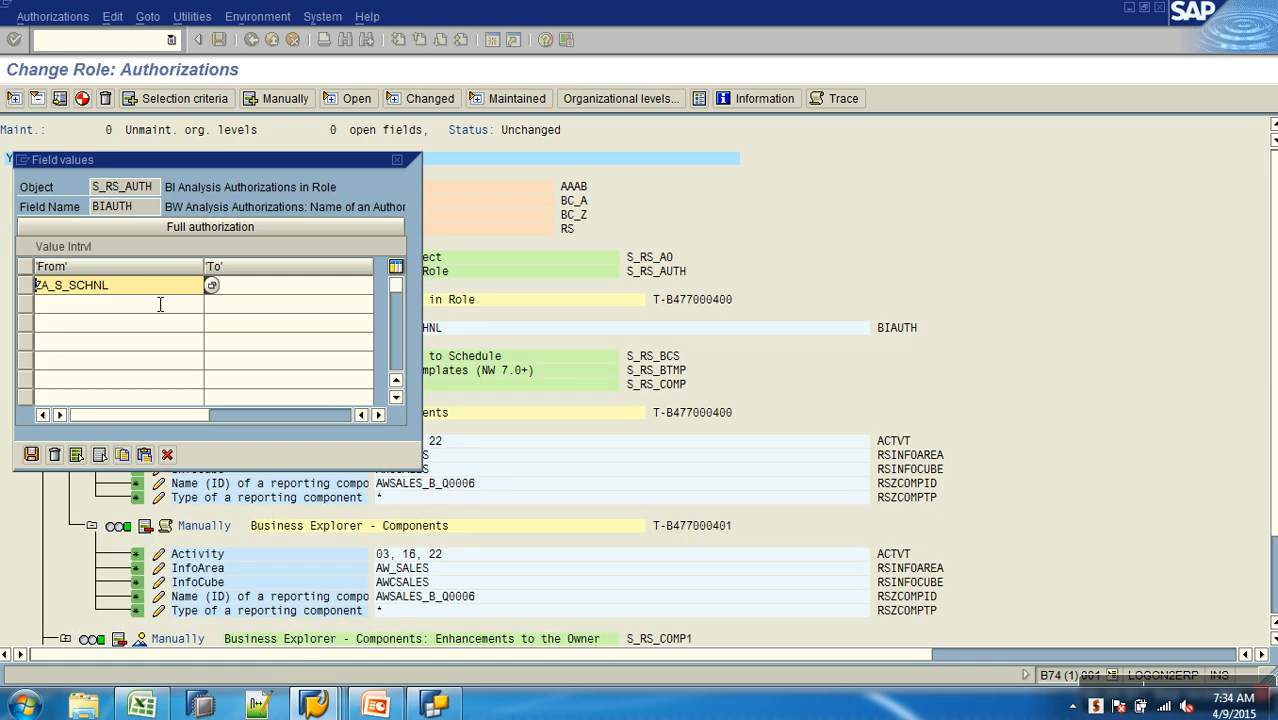
drag(134, 295, 8, 286)
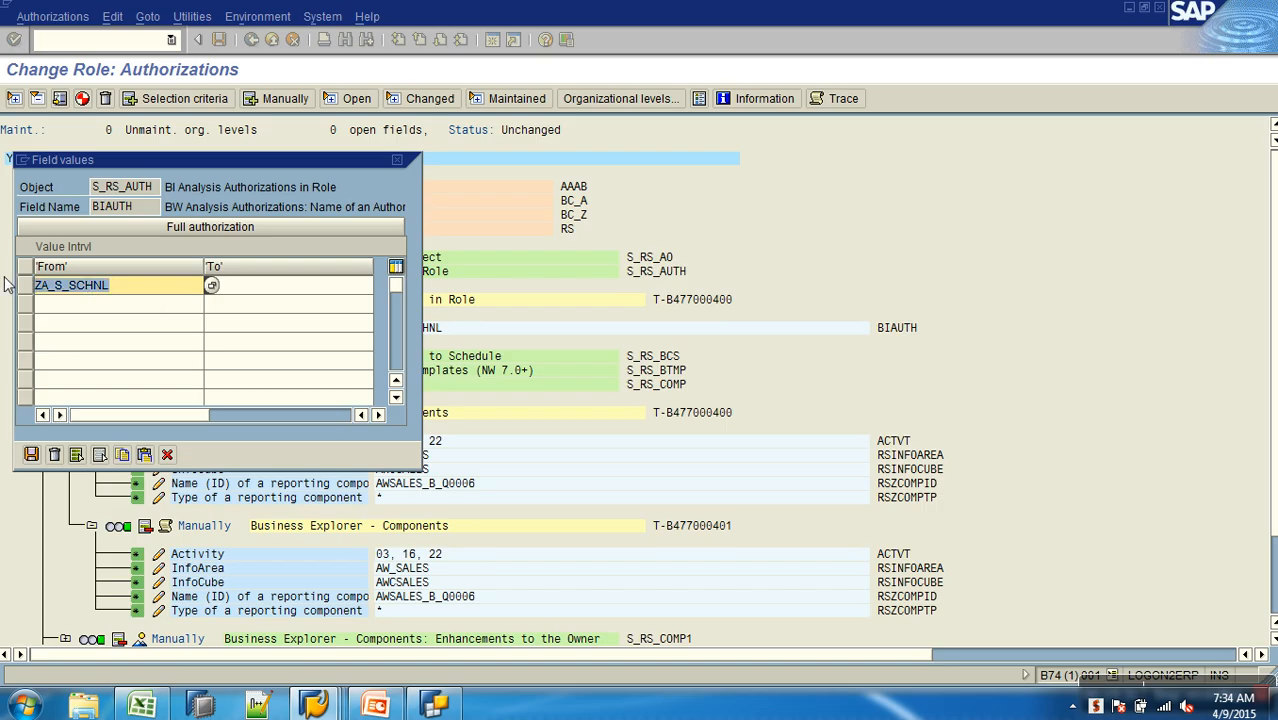
key(BackSpace)
click(62, 317)
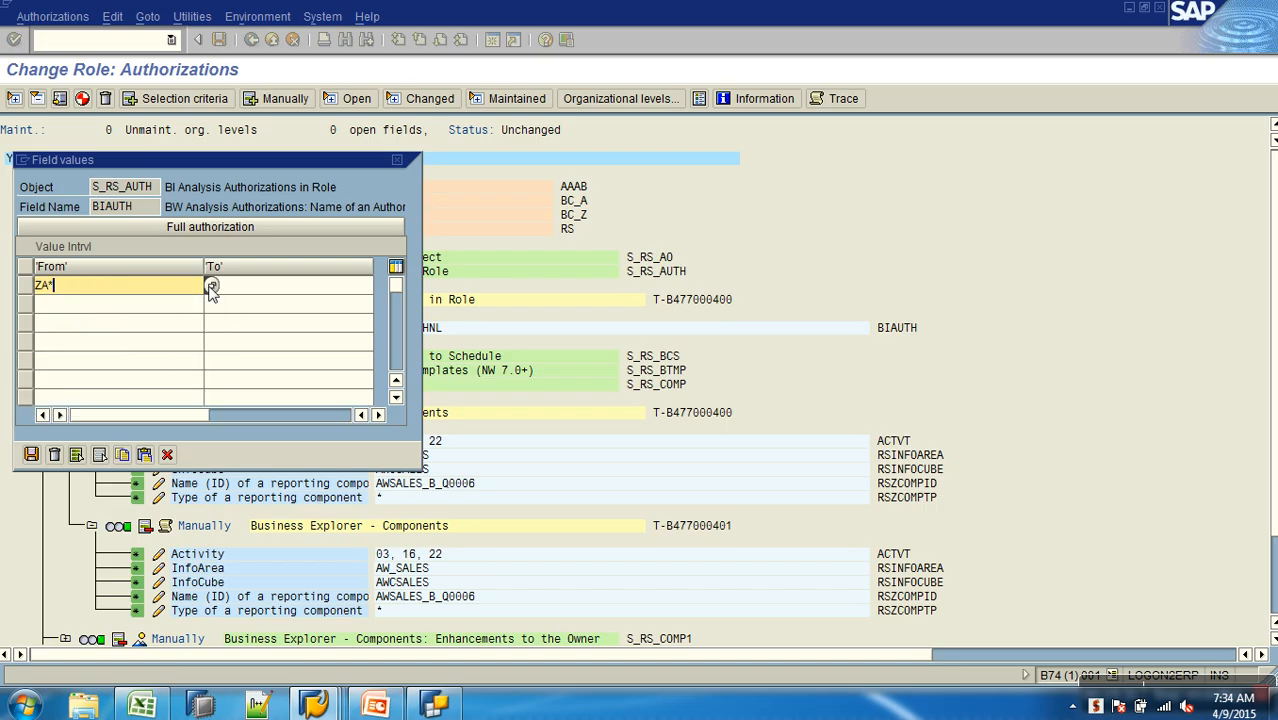
click(211, 287)
key(Return)
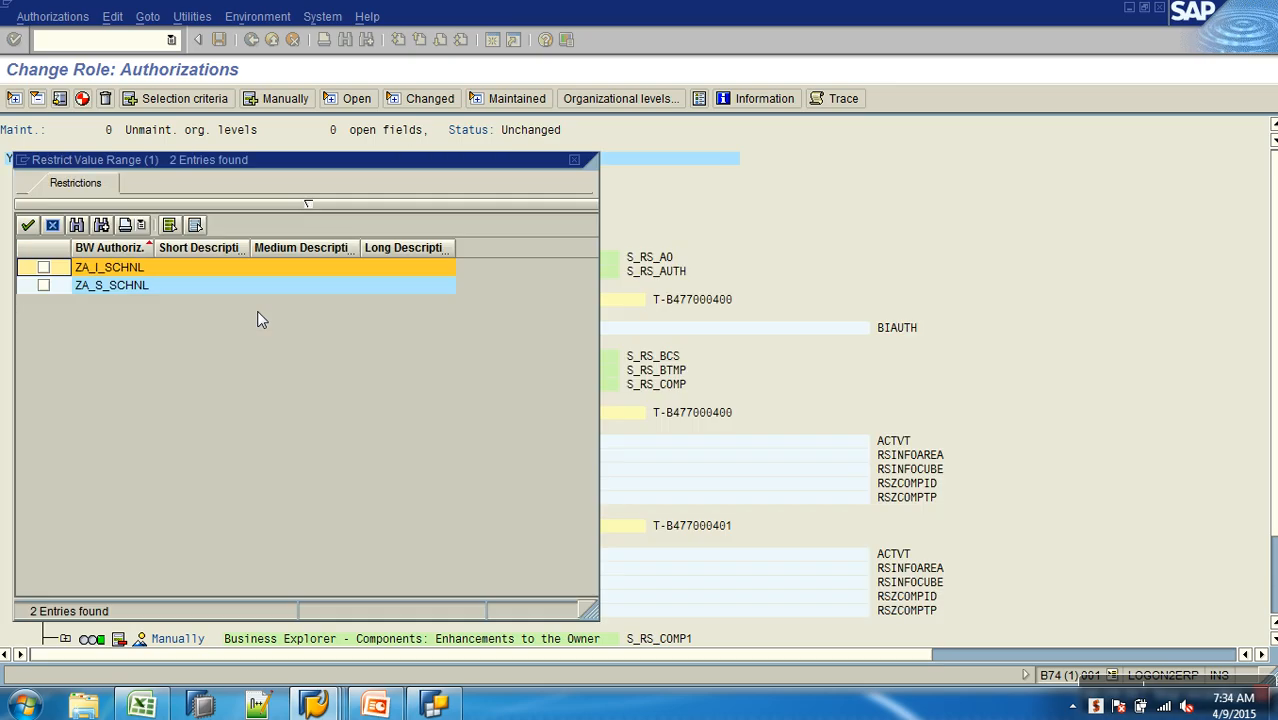
click(43, 267)
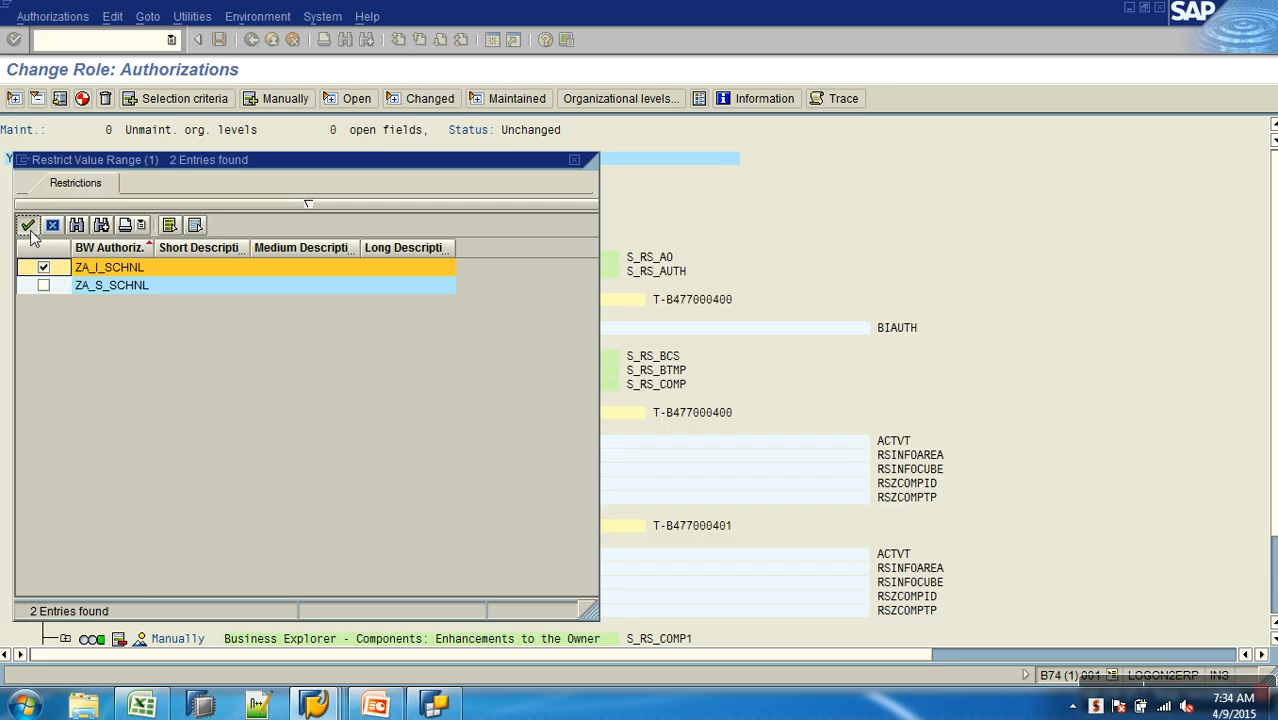
click(28, 224)
click(31, 455)
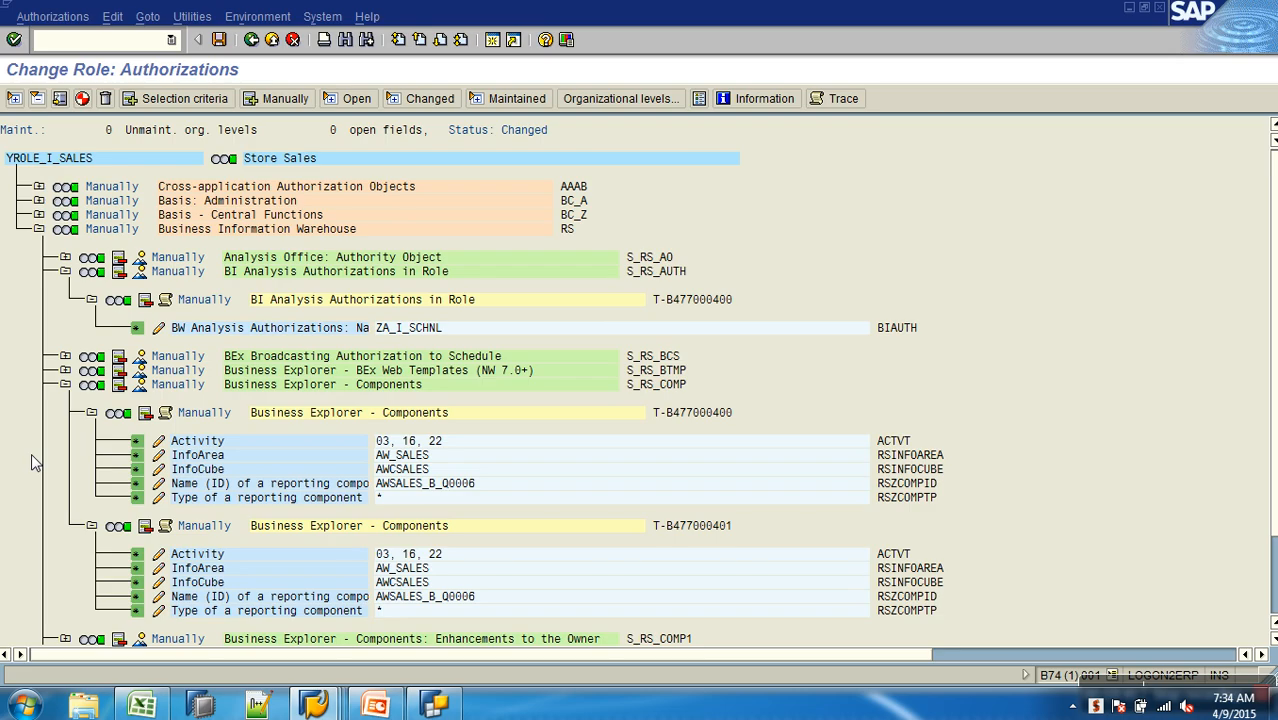
- Generate the authorization profile of YROLE_I_SALES with the proposed profile name and return to the role's details
click(82, 98)
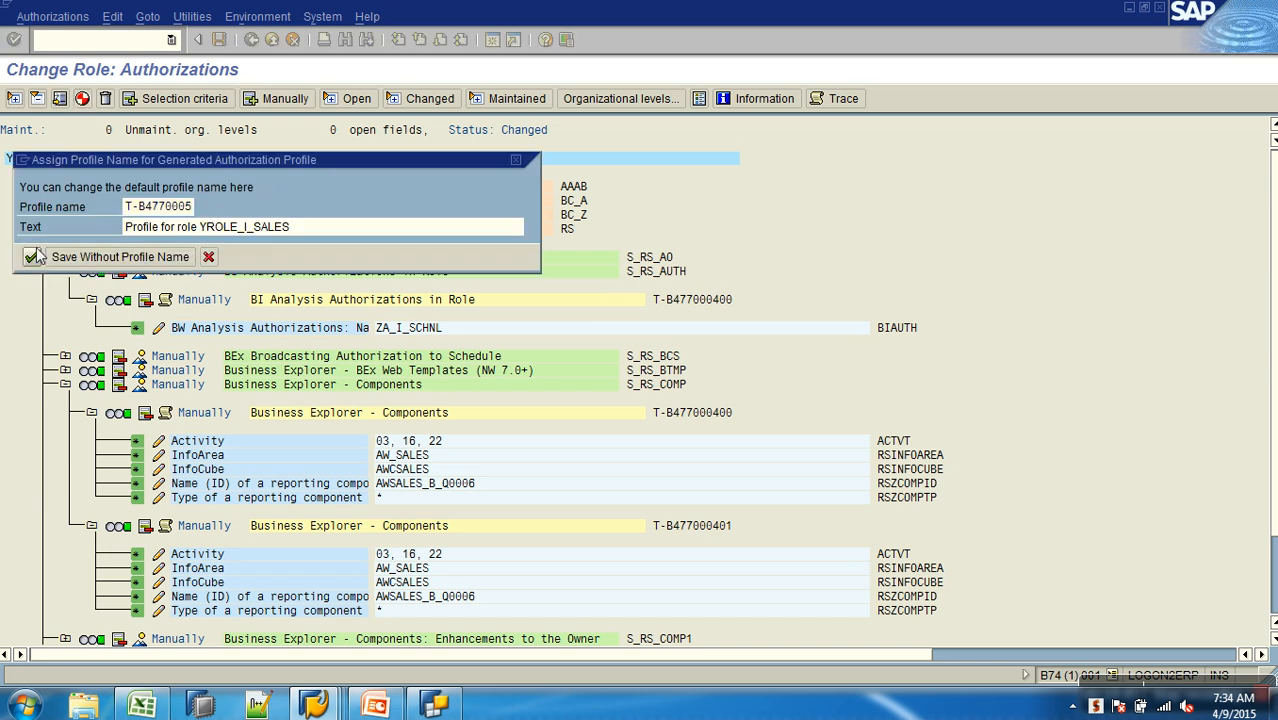
click(32, 257)
click(251, 40)
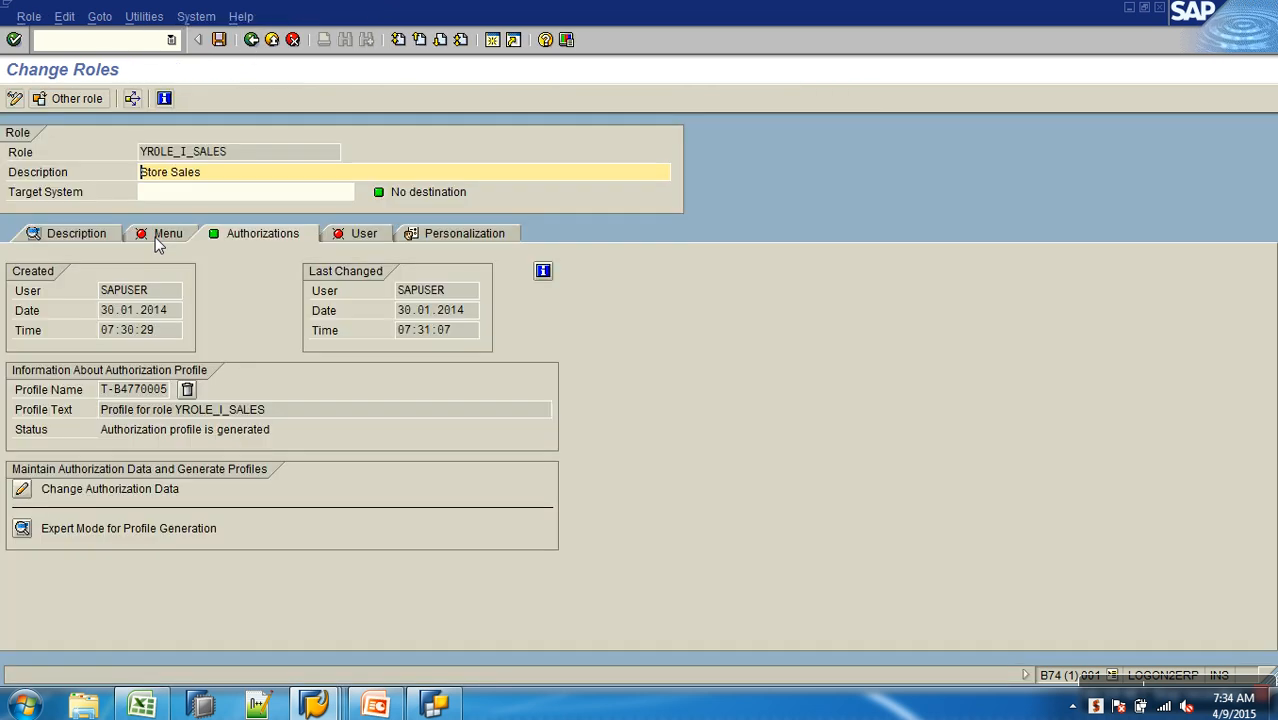
- Add transaction RSRT to the role menu of YROLE_I_SALES and save the role
click(157, 240)
click(74, 331)
click(178, 275)
text(RSRT)
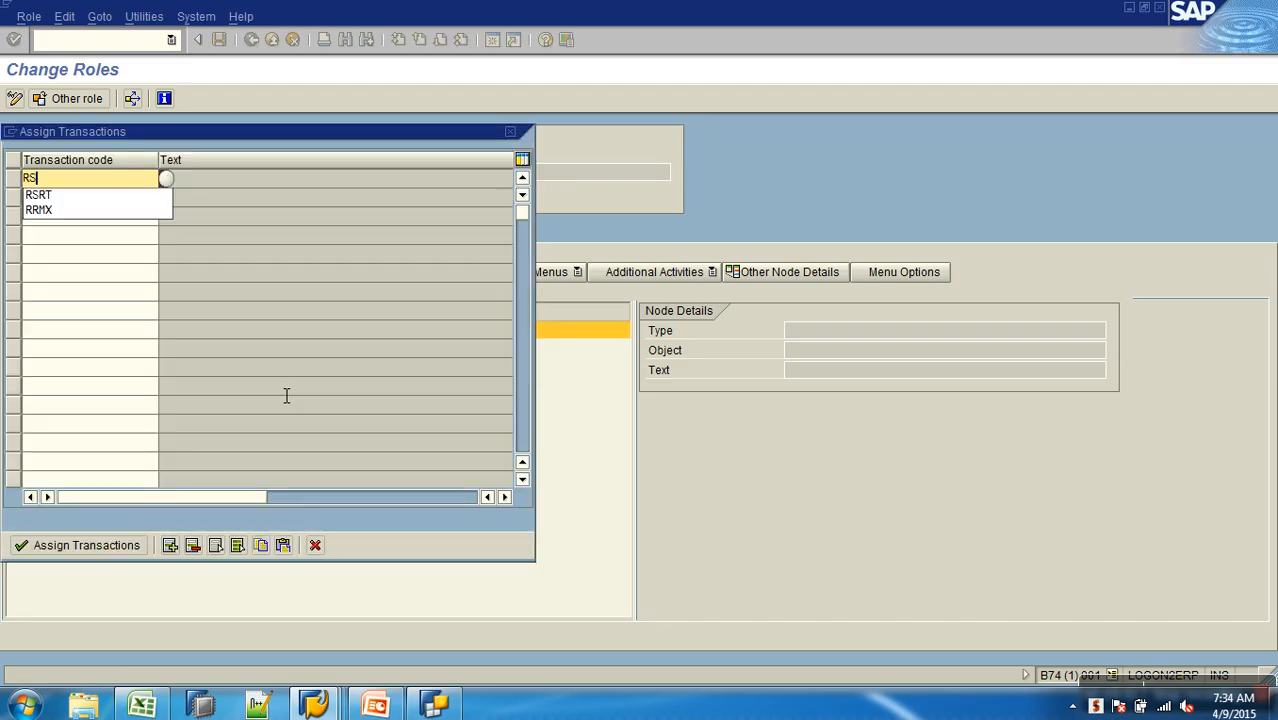
key(Return)
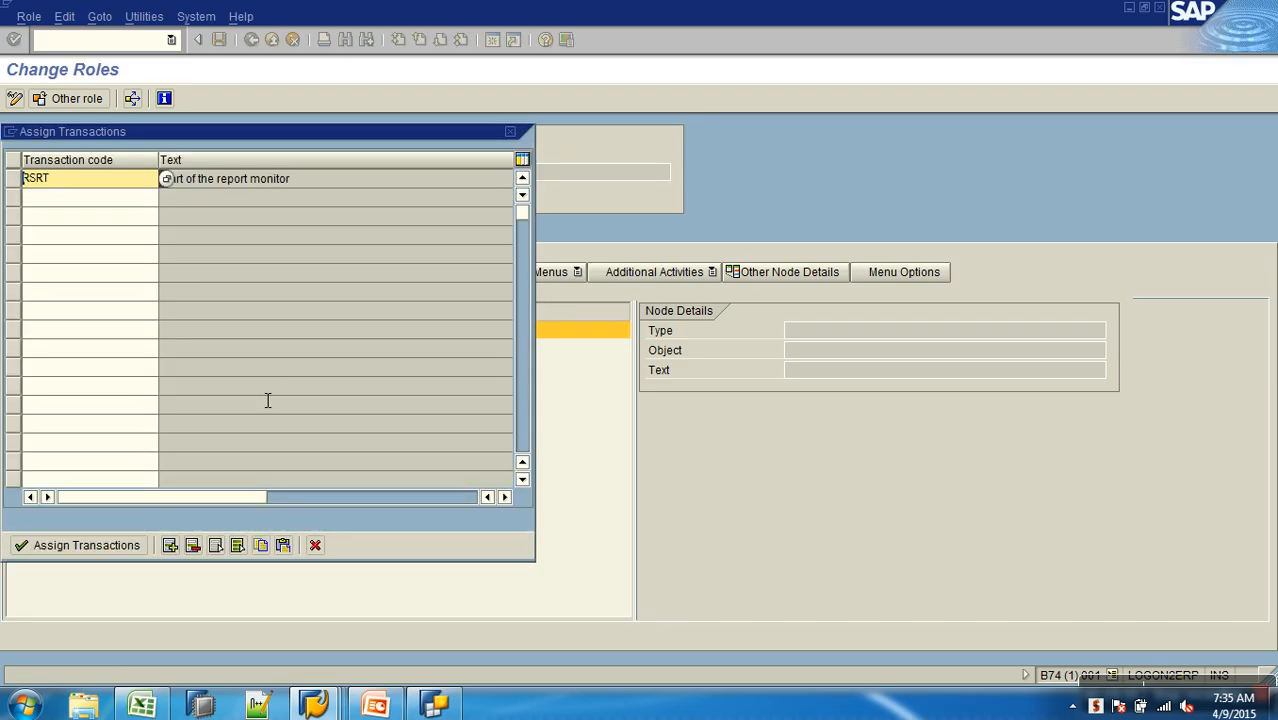
click(84, 545)
click(219, 41)
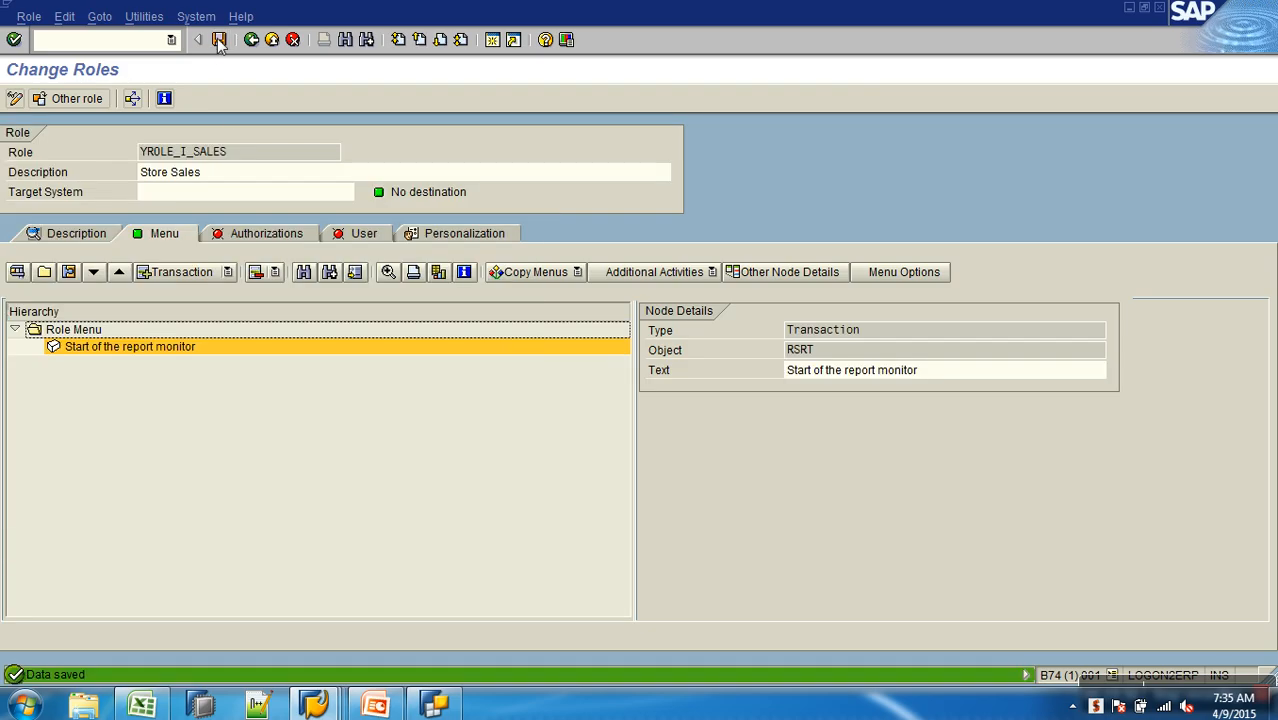
- Reopen the authorization data of YROLE_I_SALES, expand Business Information Warehouse and generate the profile despite the open authorizations
click(252, 237)
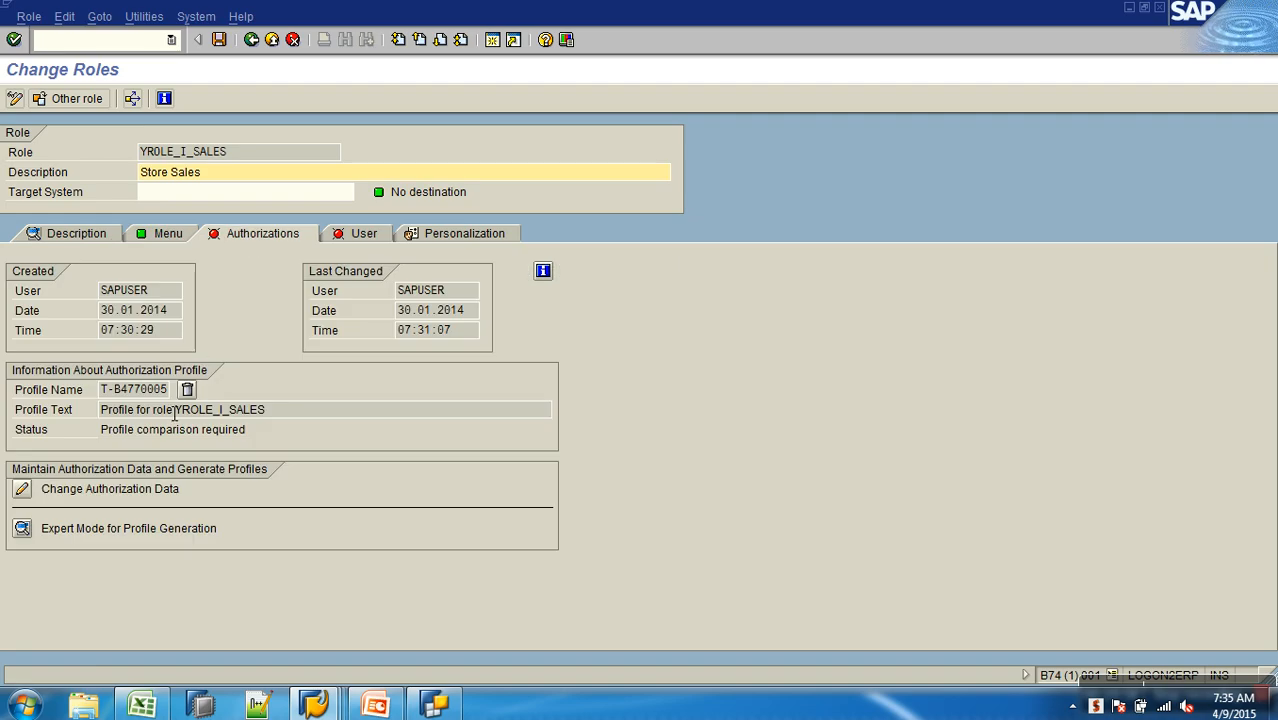
click(22, 489)
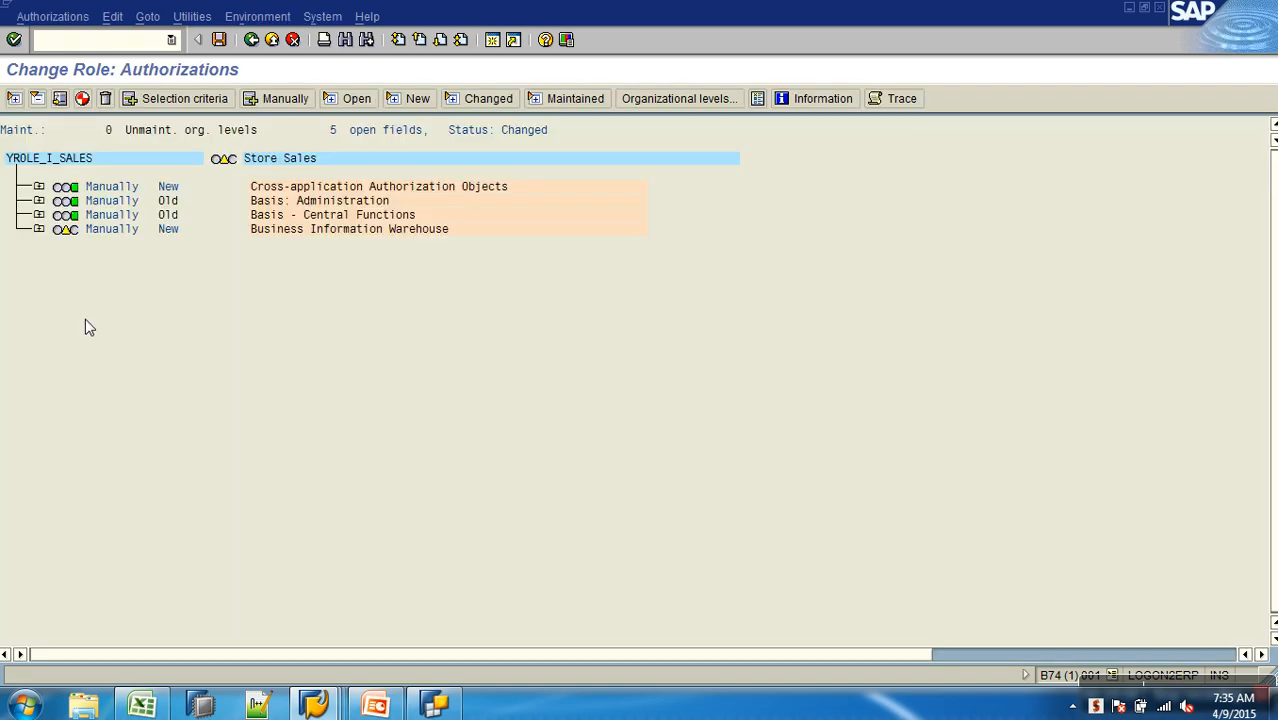
click(39, 230)
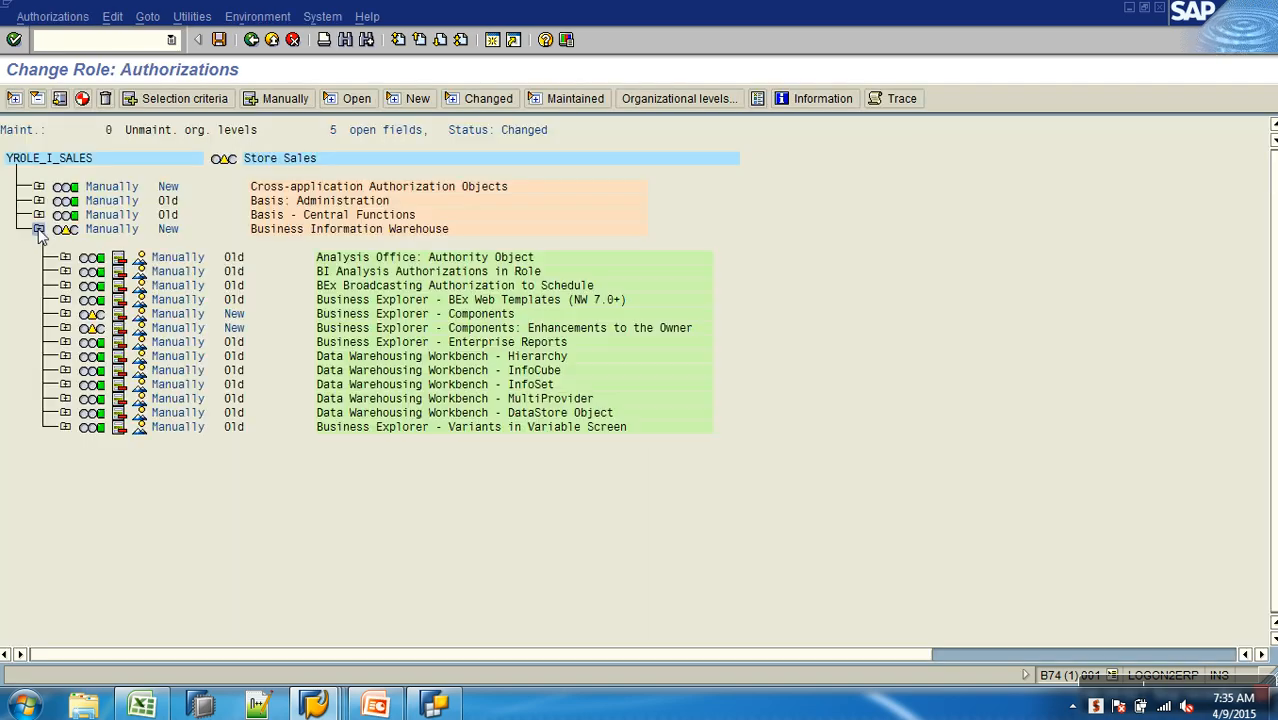
click(83, 98)
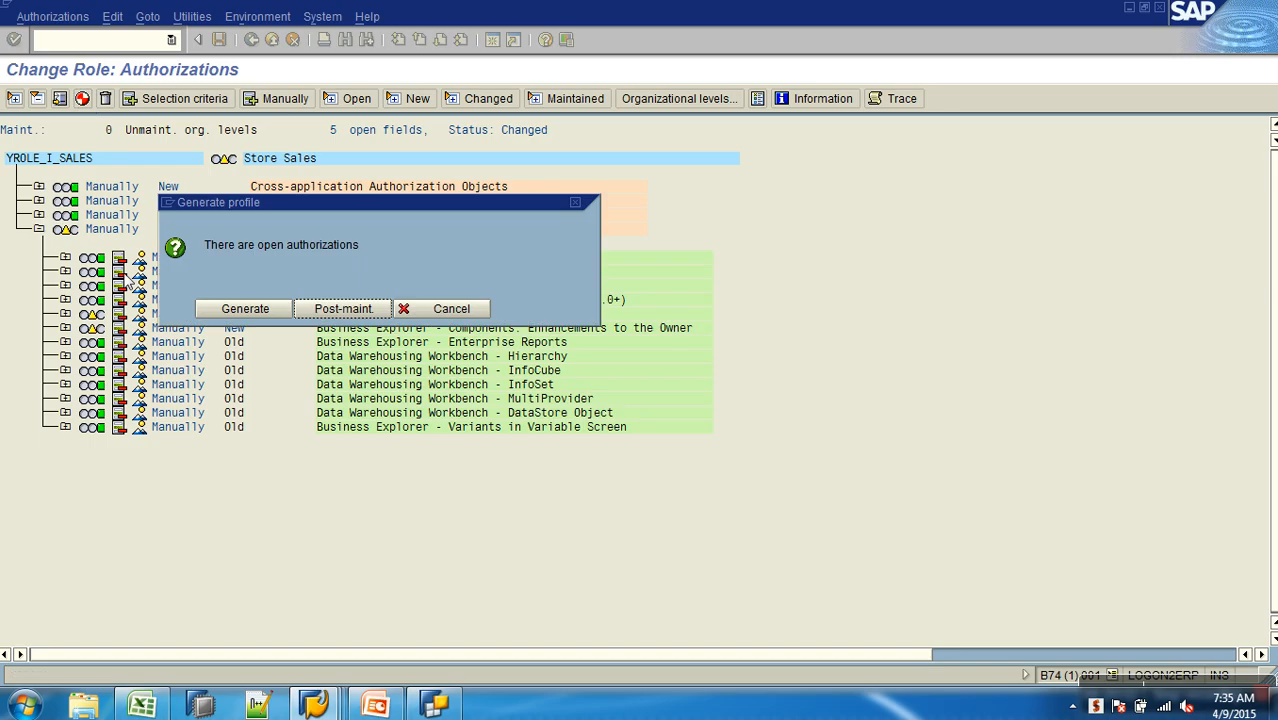
click(262, 311)
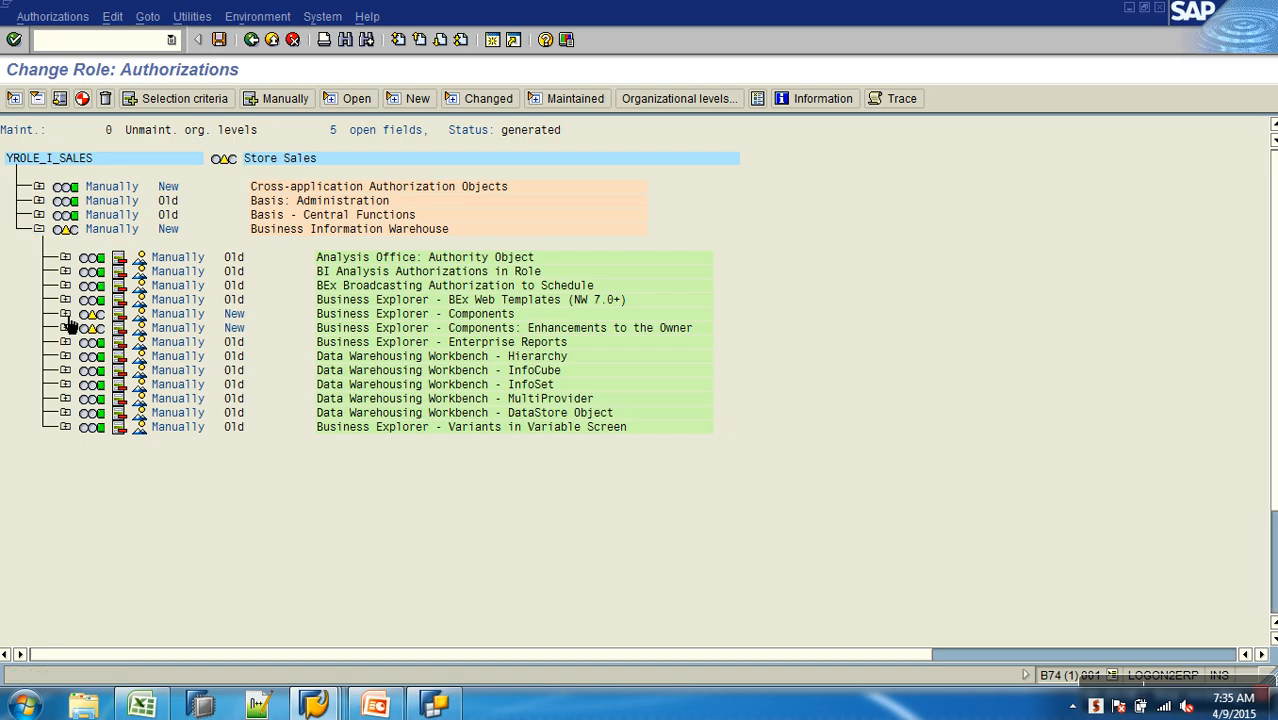
- In the new standard authorization of Business Explorer - Components, set InfoArea to AW_SALES and InfoCube to AWCSALES
click(65, 314)
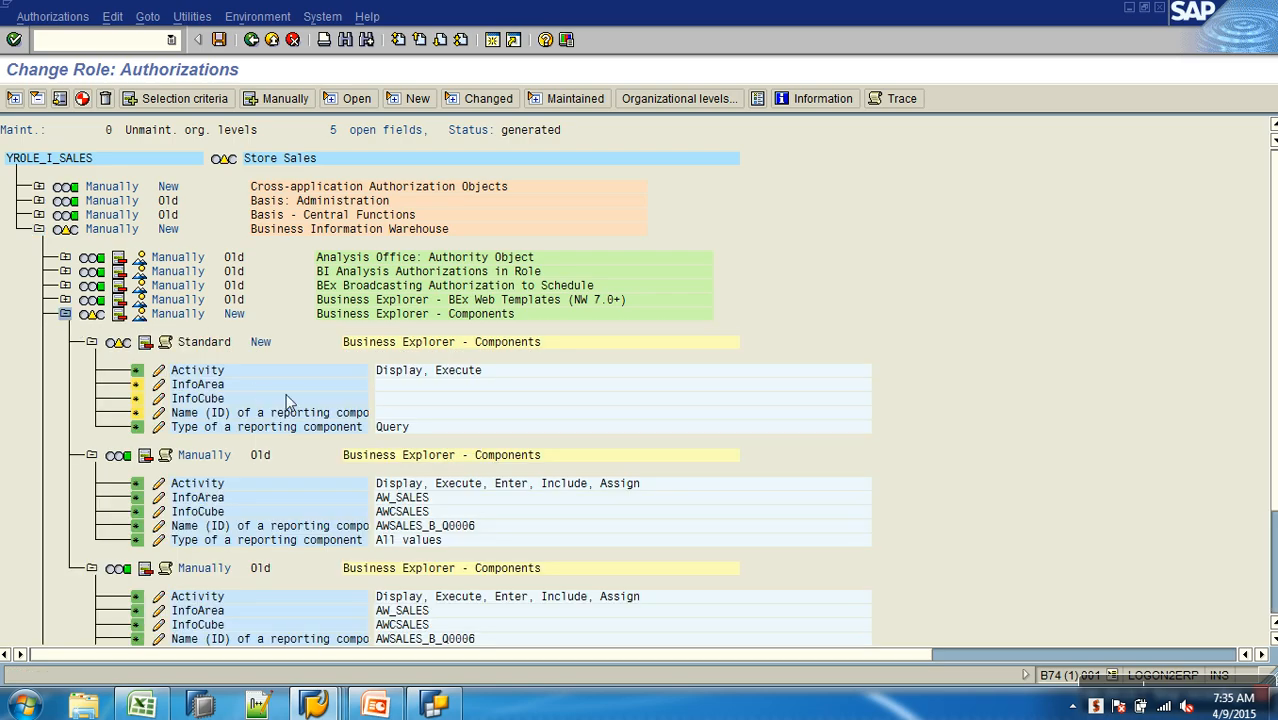
scroll(166, 285, down, 1)
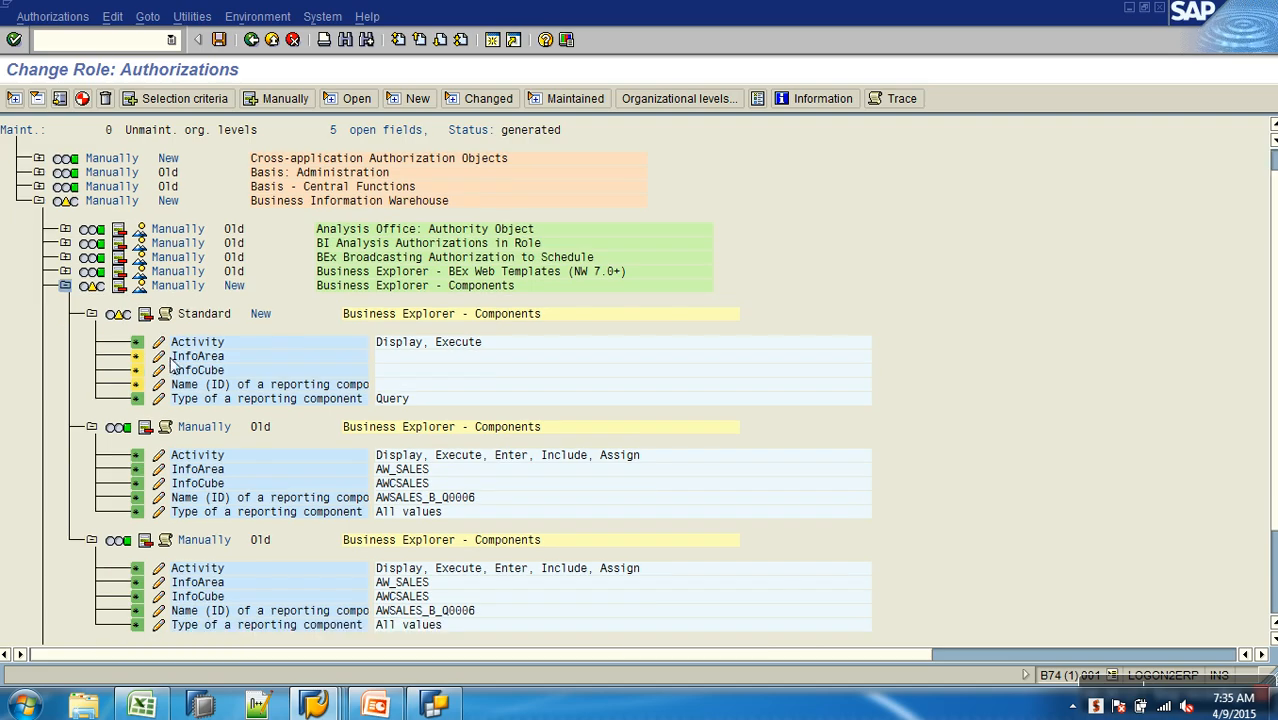
click(159, 356)
click(120, 286)
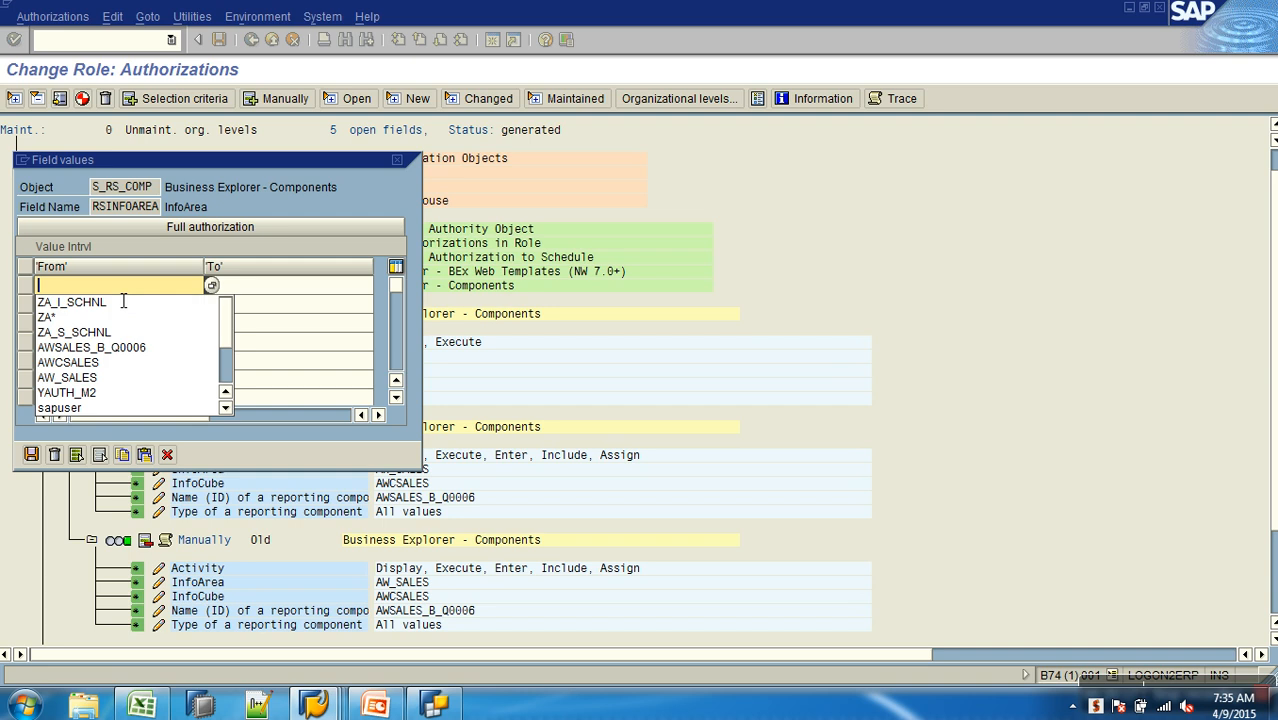
click(98, 378)
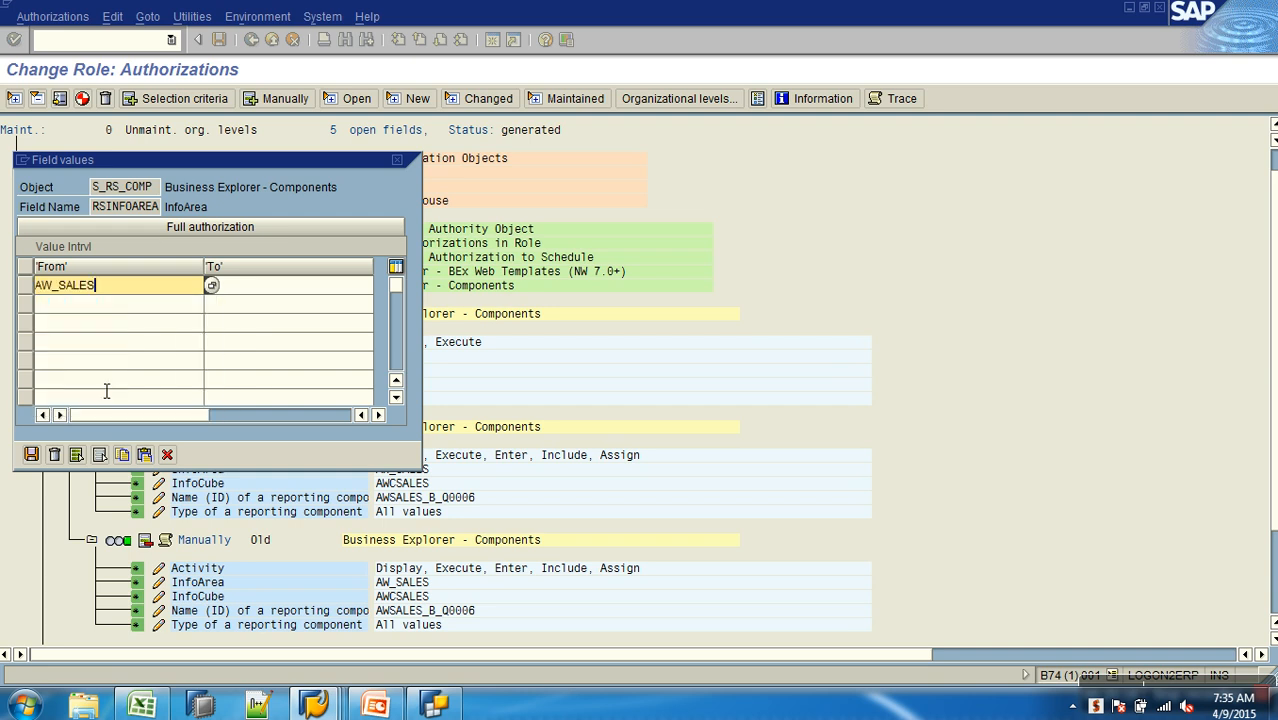
click(31, 455)
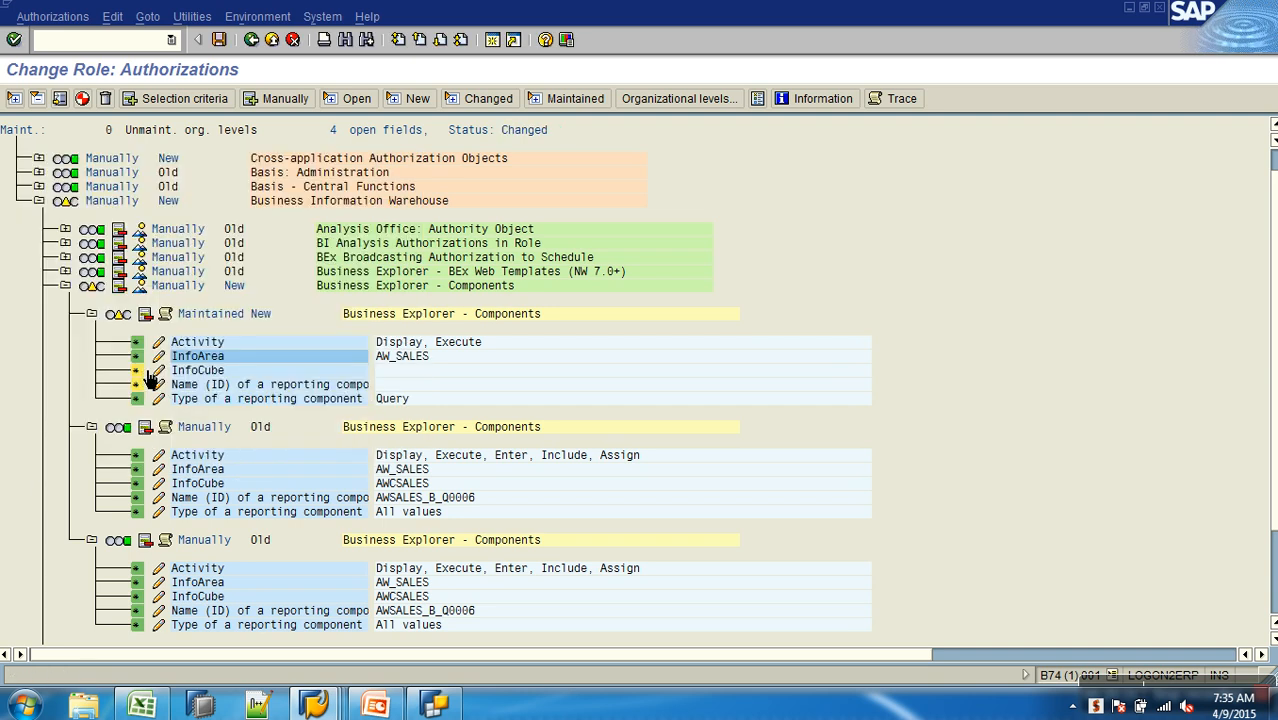
click(159, 370)
click(125, 286)
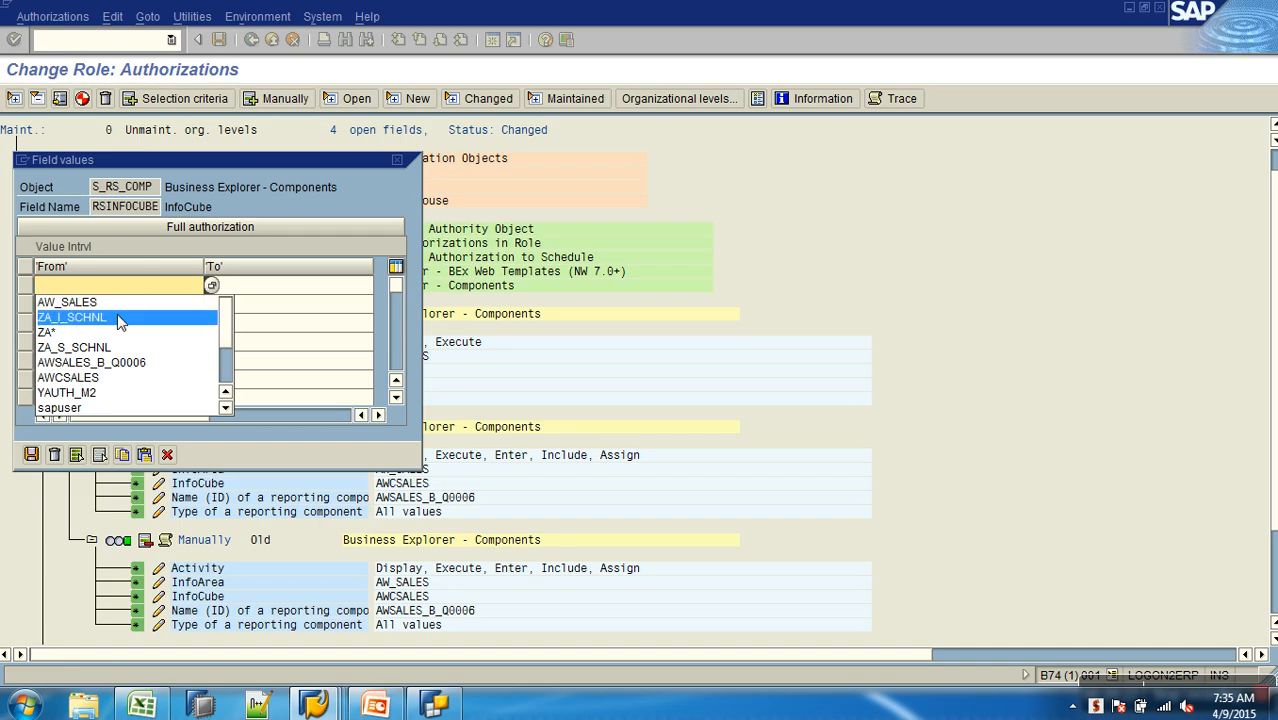
click(103, 380)
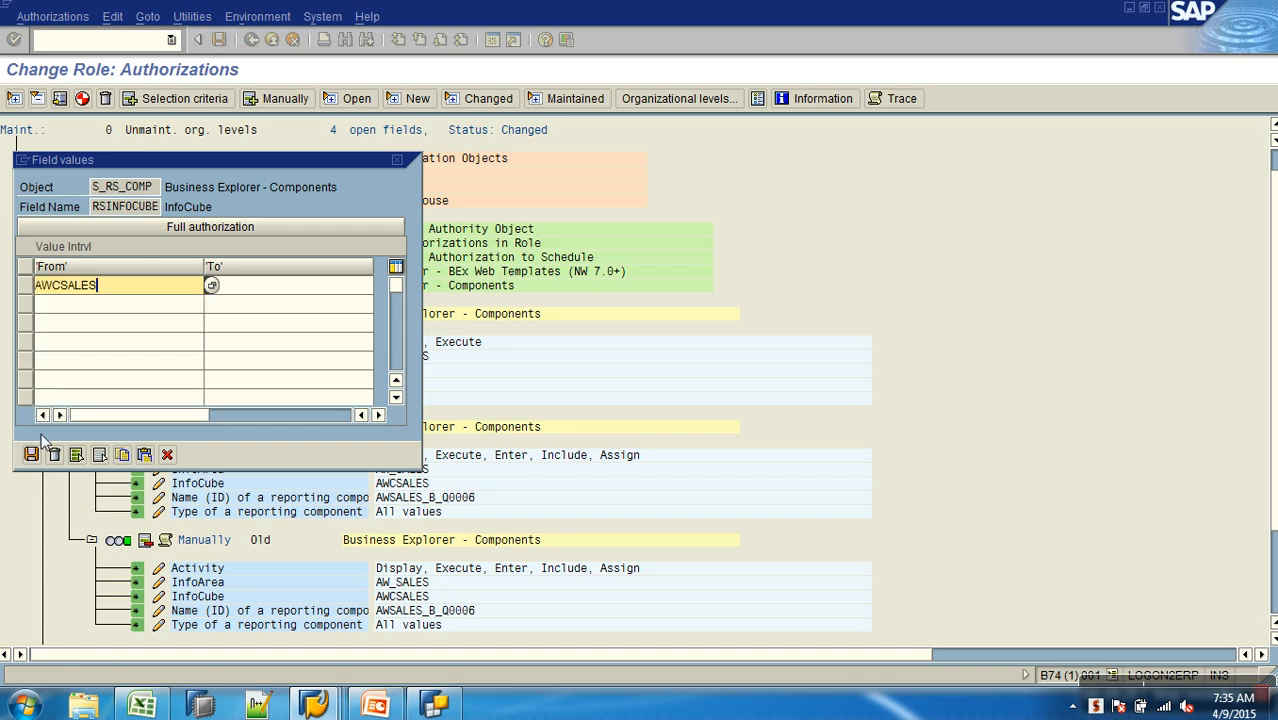
click(31, 455)
- In the same Components authorization, set the reporting component name to AWSALES_B_Q0006 and grant full authorization for the component type
click(159, 384)
click(134, 288)
click(107, 382)
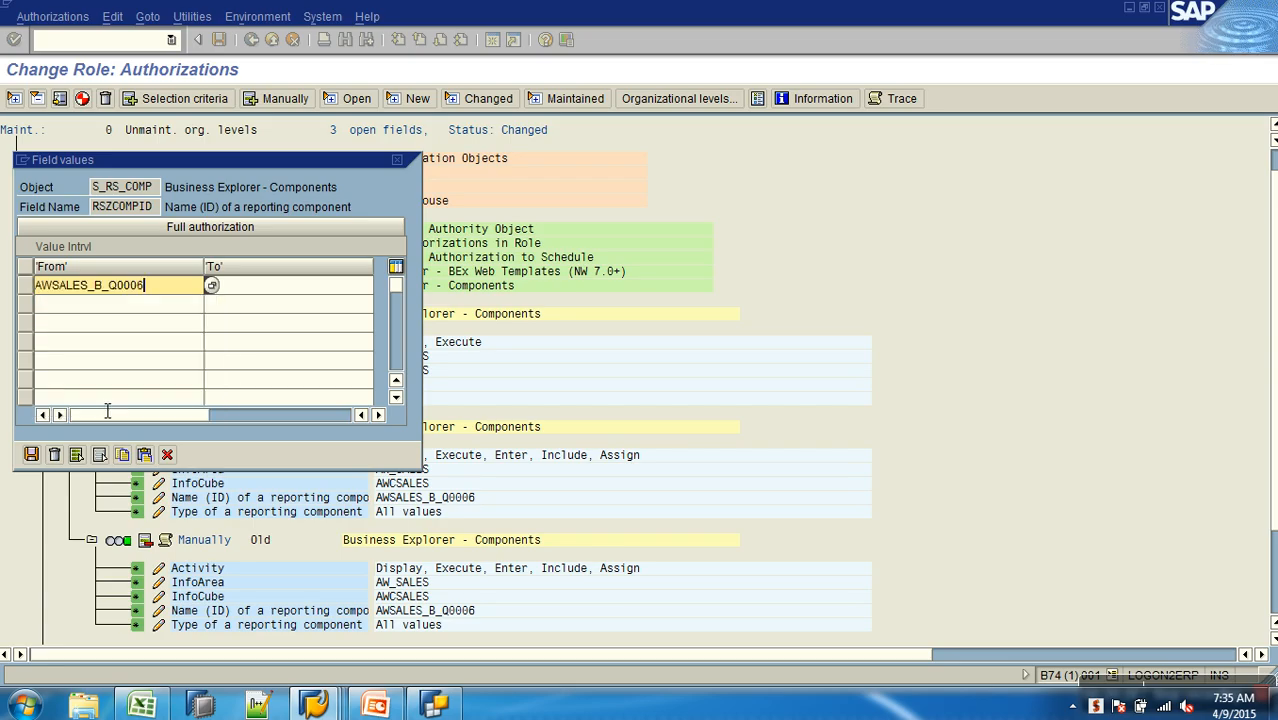
click(31, 455)
click(160, 398)
click(167, 226)
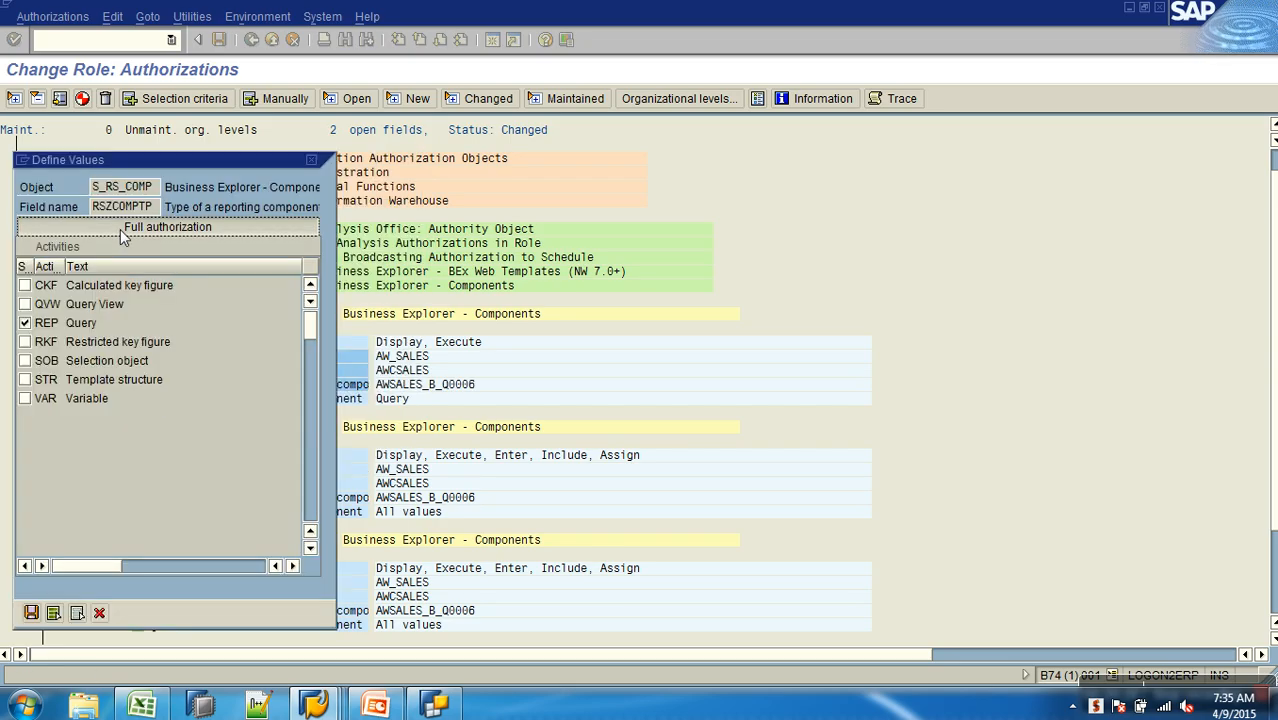
click(31, 612)
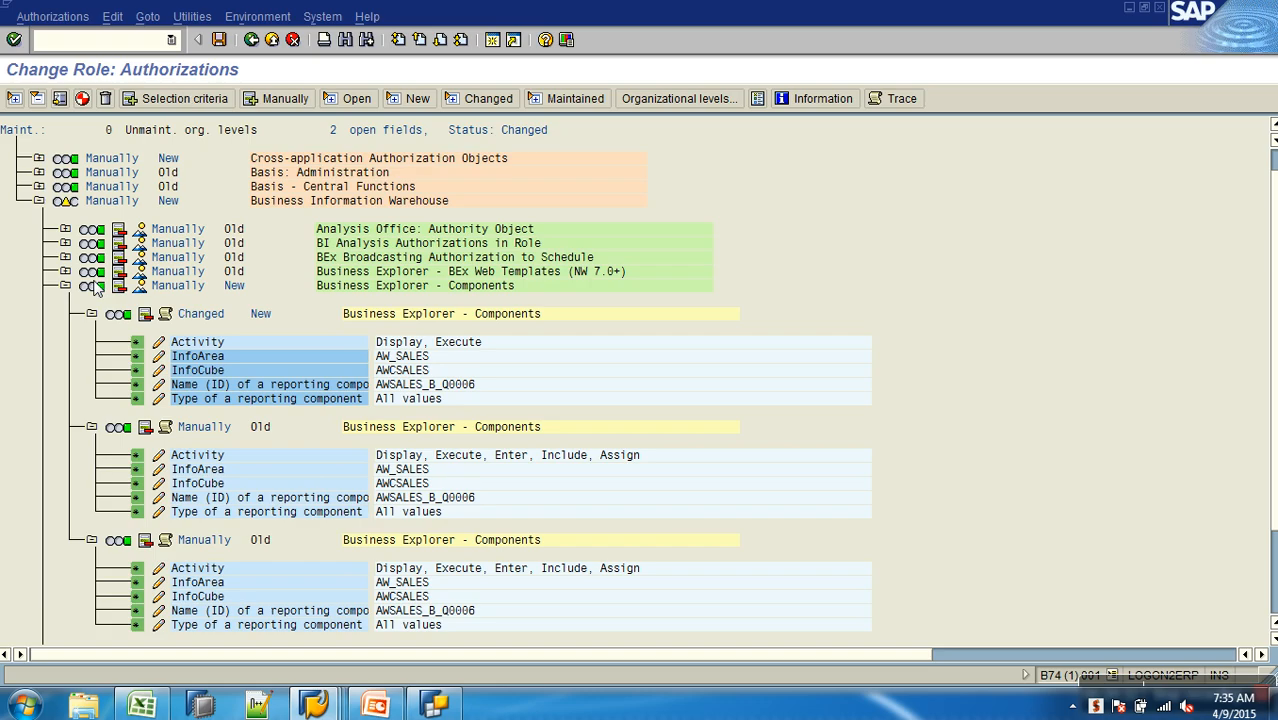
- Generate the profile despite the remaining open authorizations and collapse Business Explorer - Components
click(82, 98)
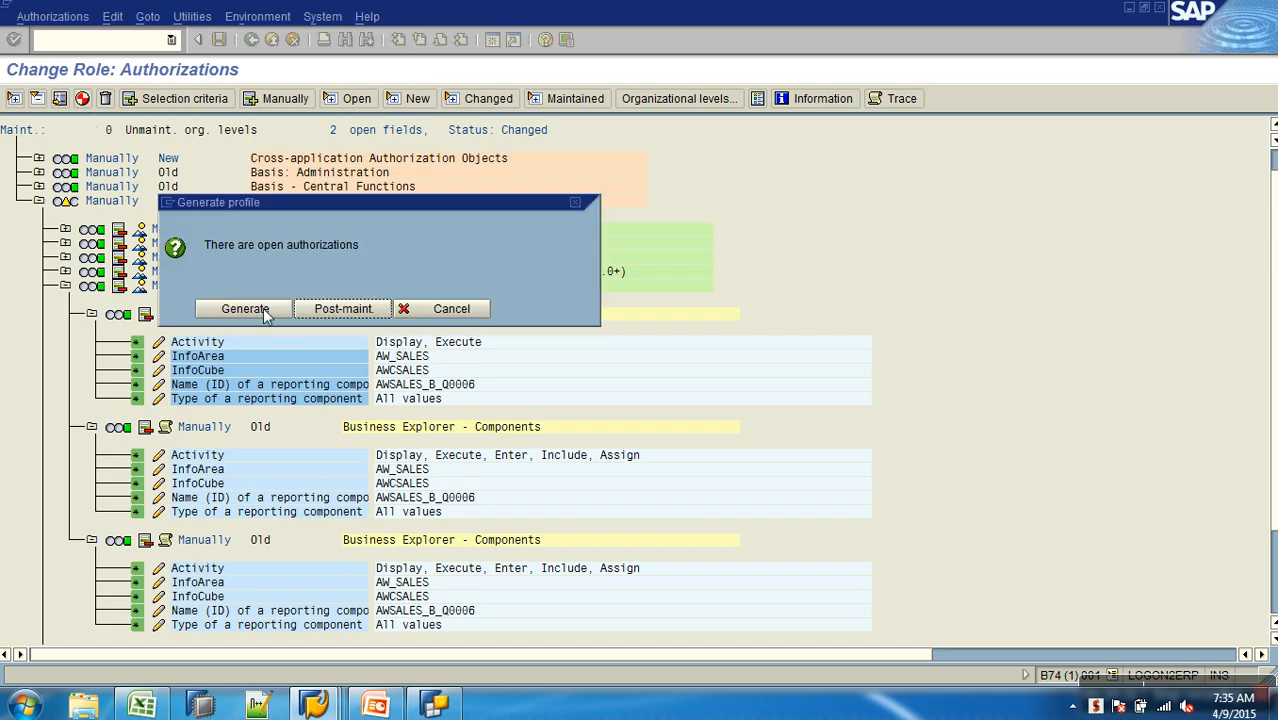
click(245, 308)
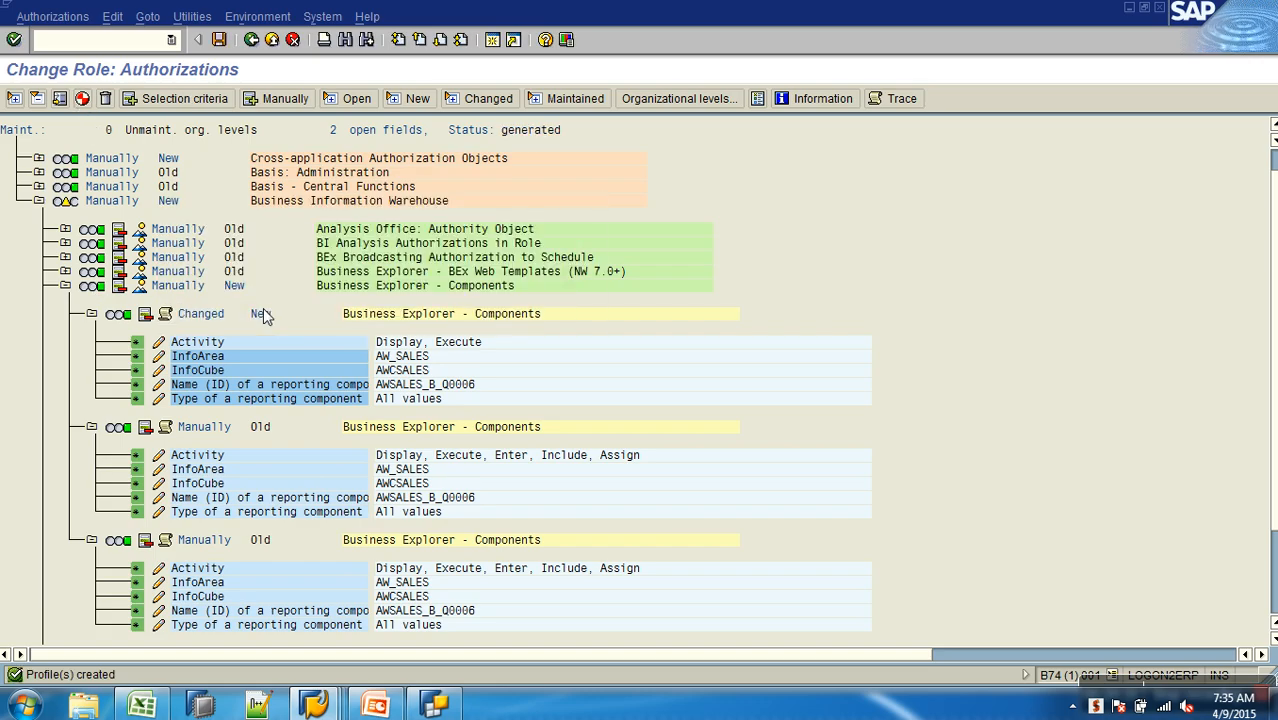
click(65, 286)
- In the new S_RS_COMP1 authorization, add the activity Enter, Include, Assign and set the reporting component name to AWSALES_B_Q0006
click(65, 300)
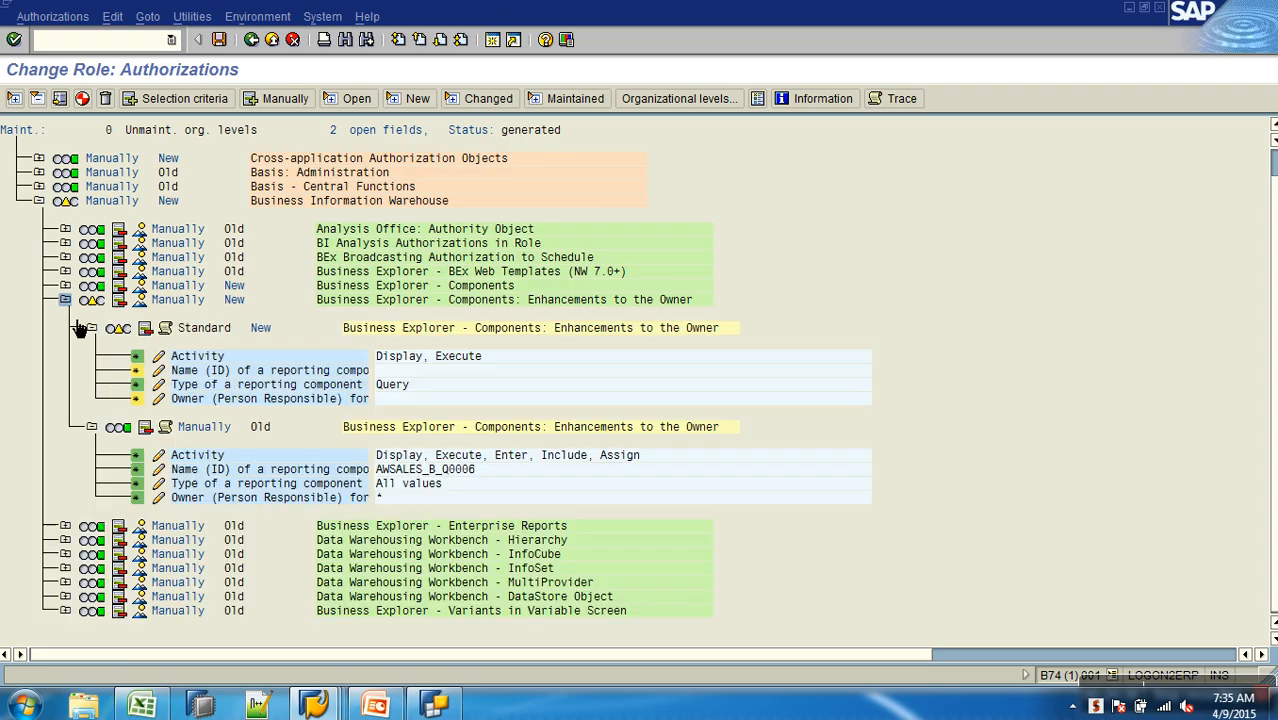
click(159, 357)
click(25, 361)
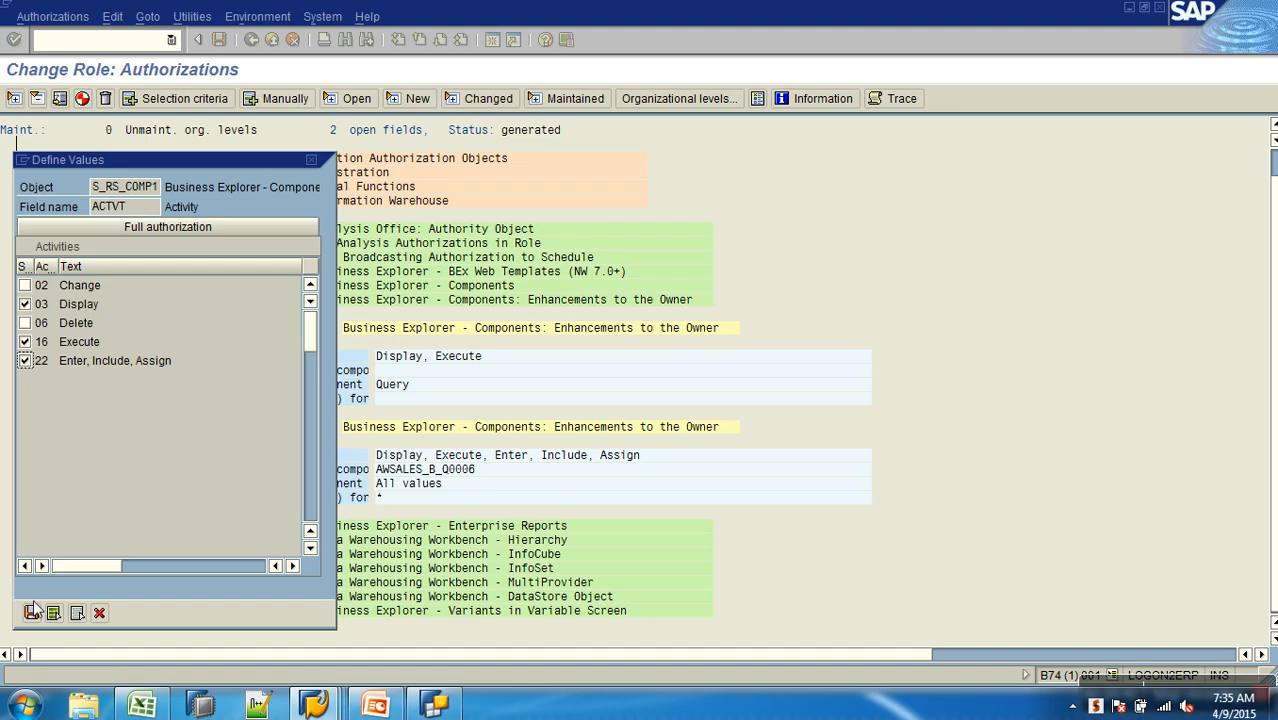
click(31, 612)
click(165, 372)
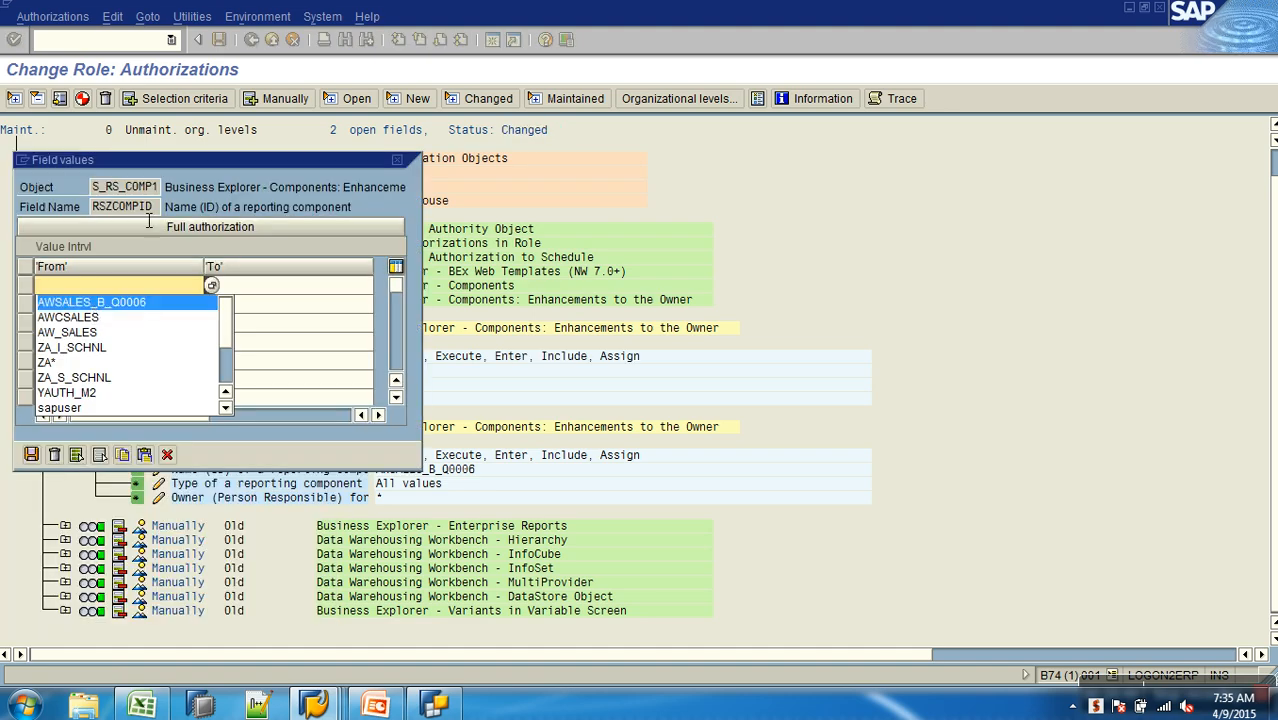
drag(182, 159, 562, 127)
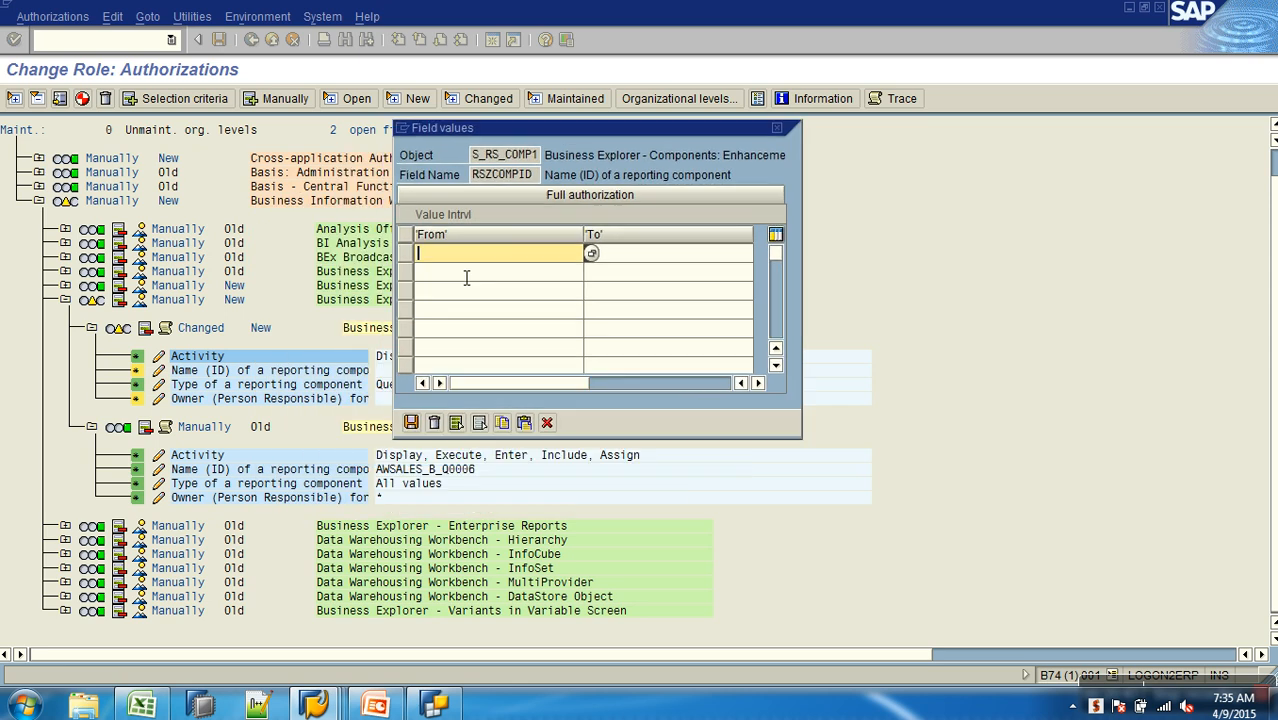
click(462, 277)
click(412, 422)
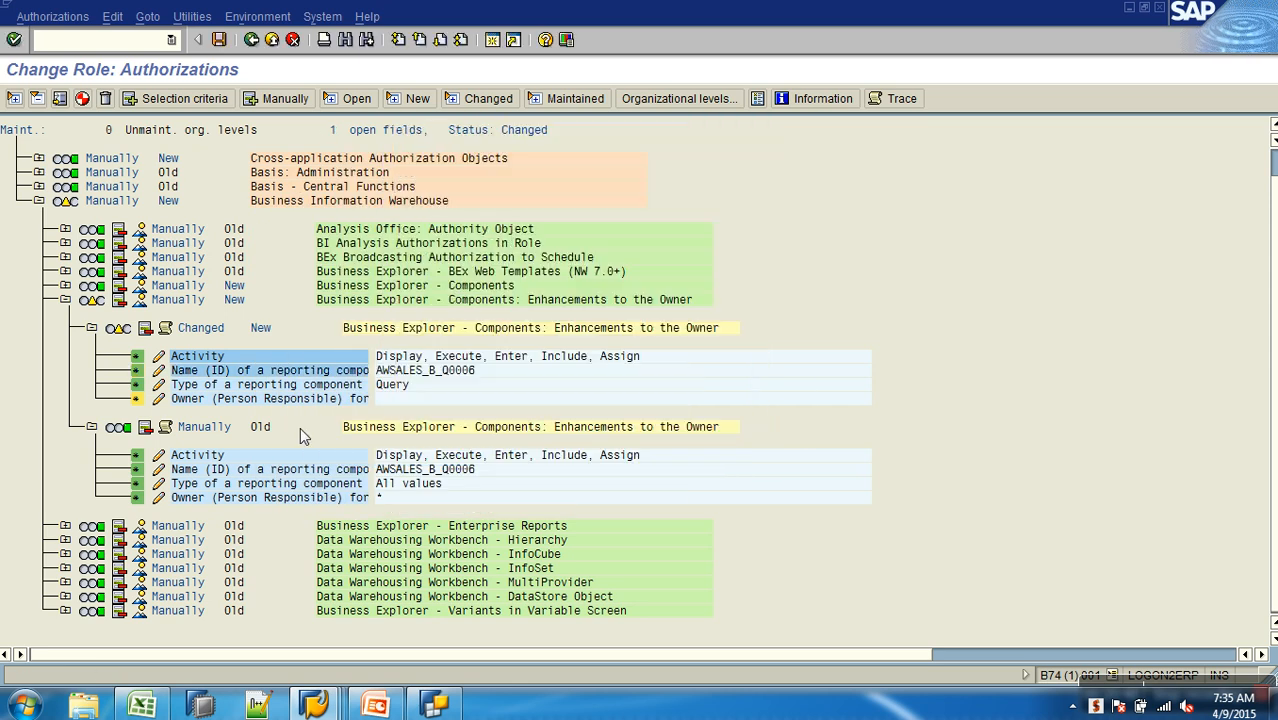
- In the new S_RS_COMP1 authorization, grant full authorization for the reporting component type and set the owner to *
click(162, 384)
click(168, 226)
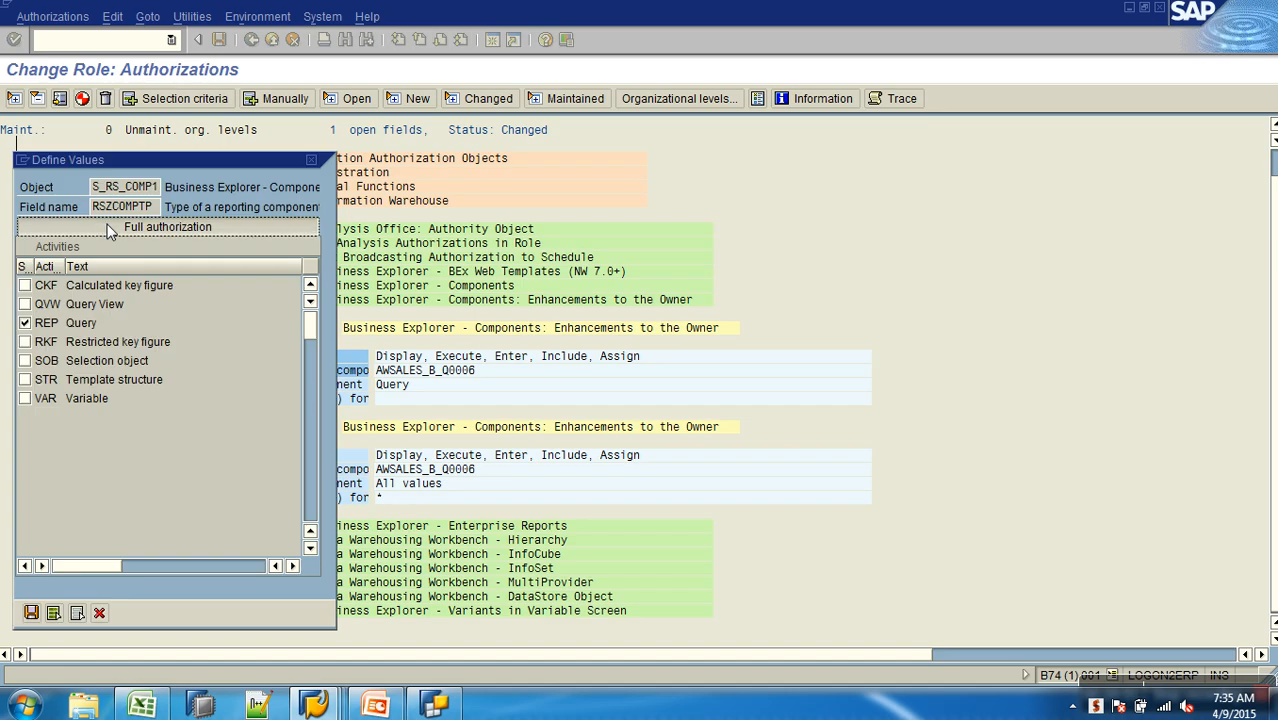
click(31, 614)
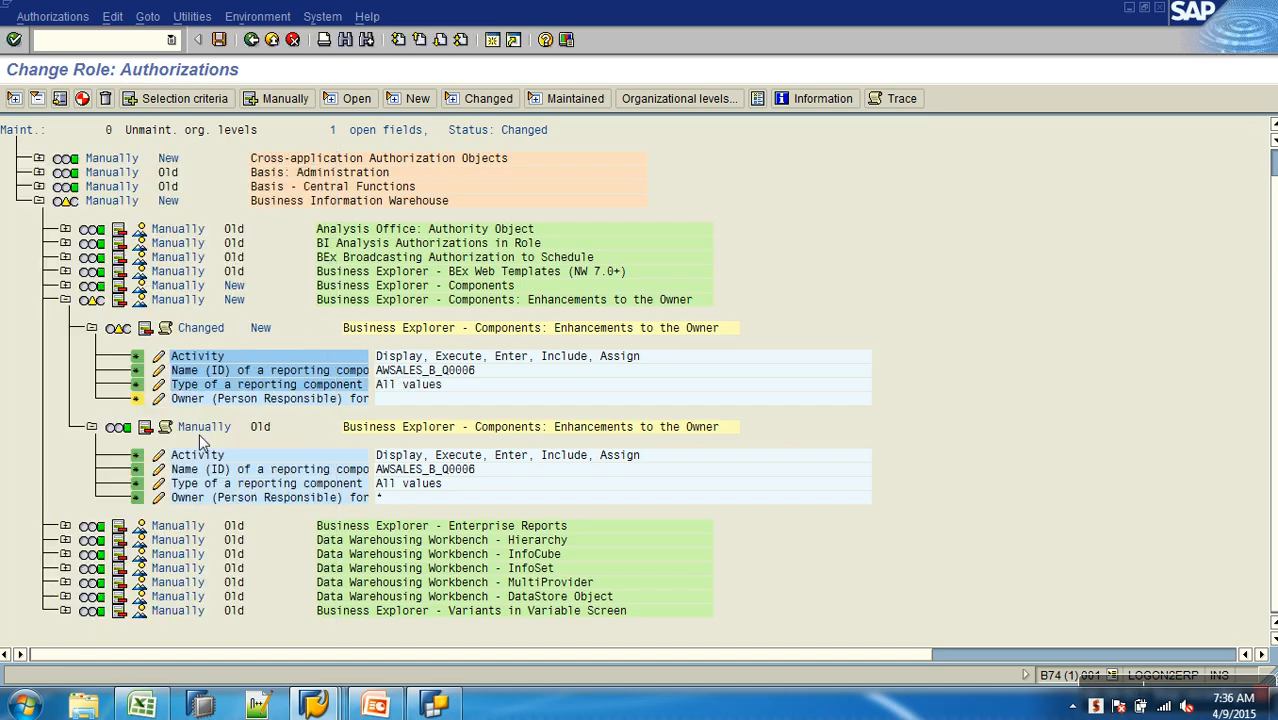
click(162, 398)
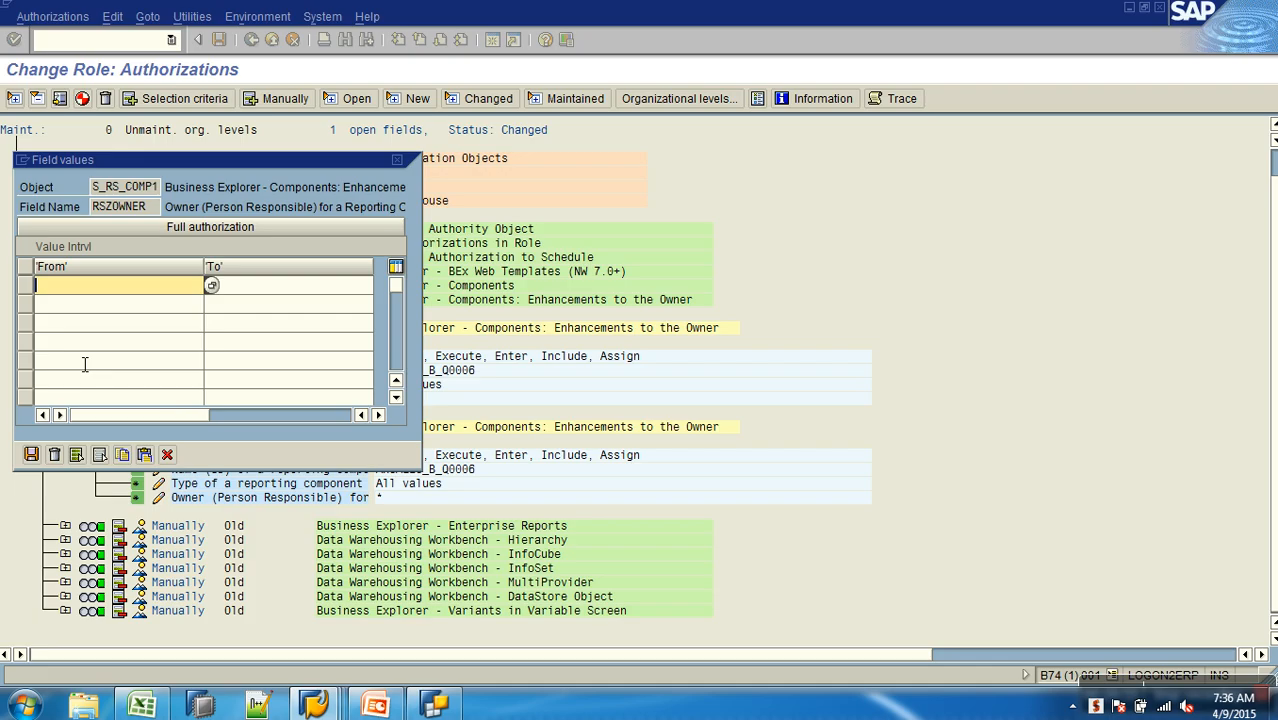
click(31, 454)
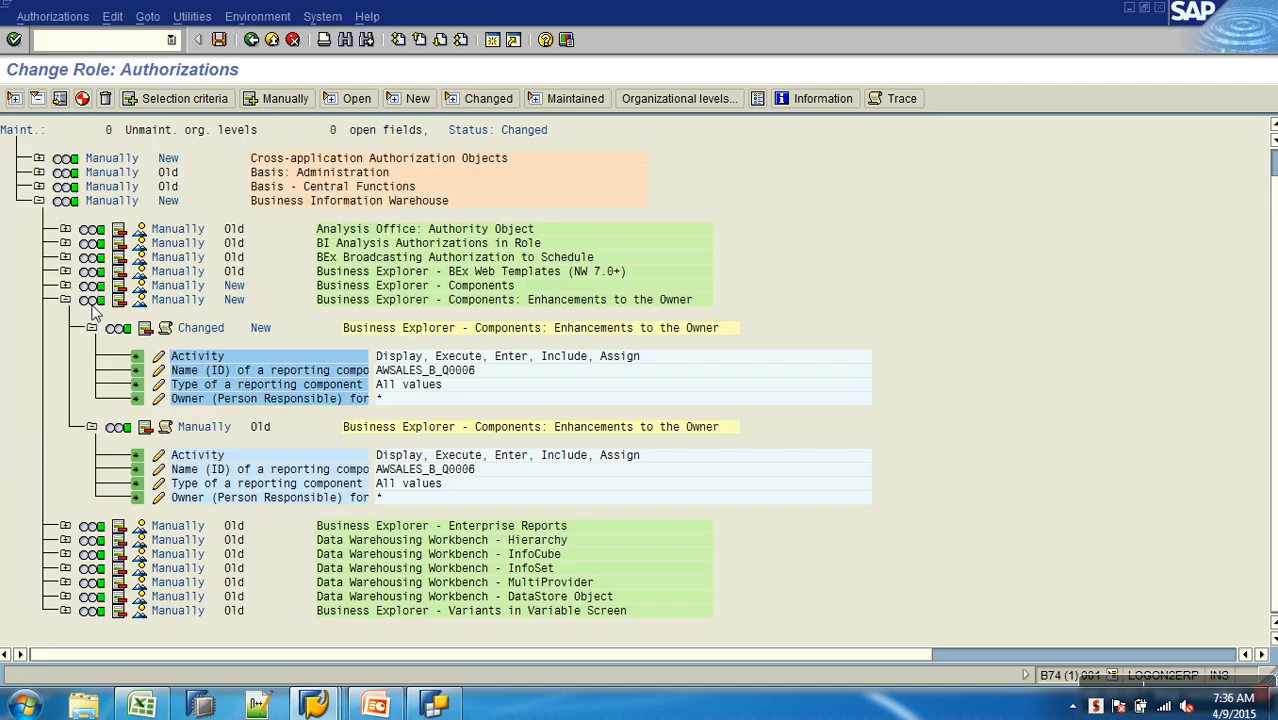
- Generate the completed profile of YROLE_I_SALES and return to the initial Role Maintenance screen
click(82, 99)
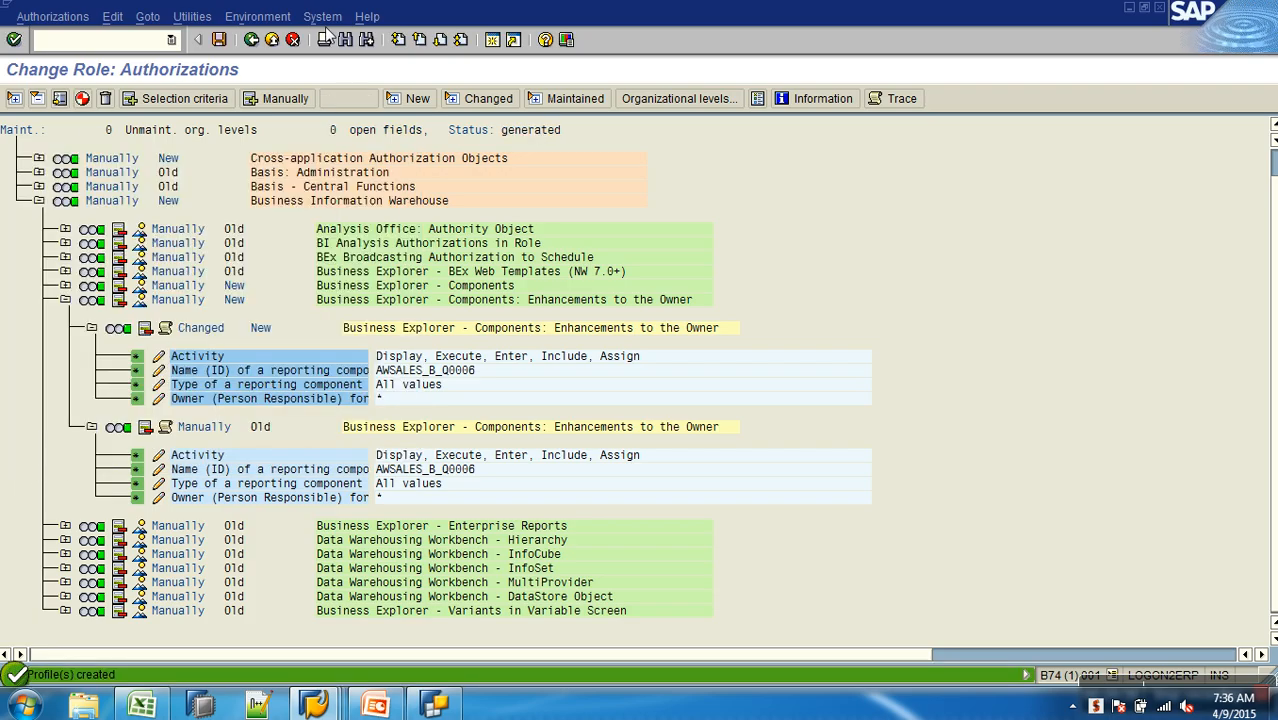
click(252, 42)
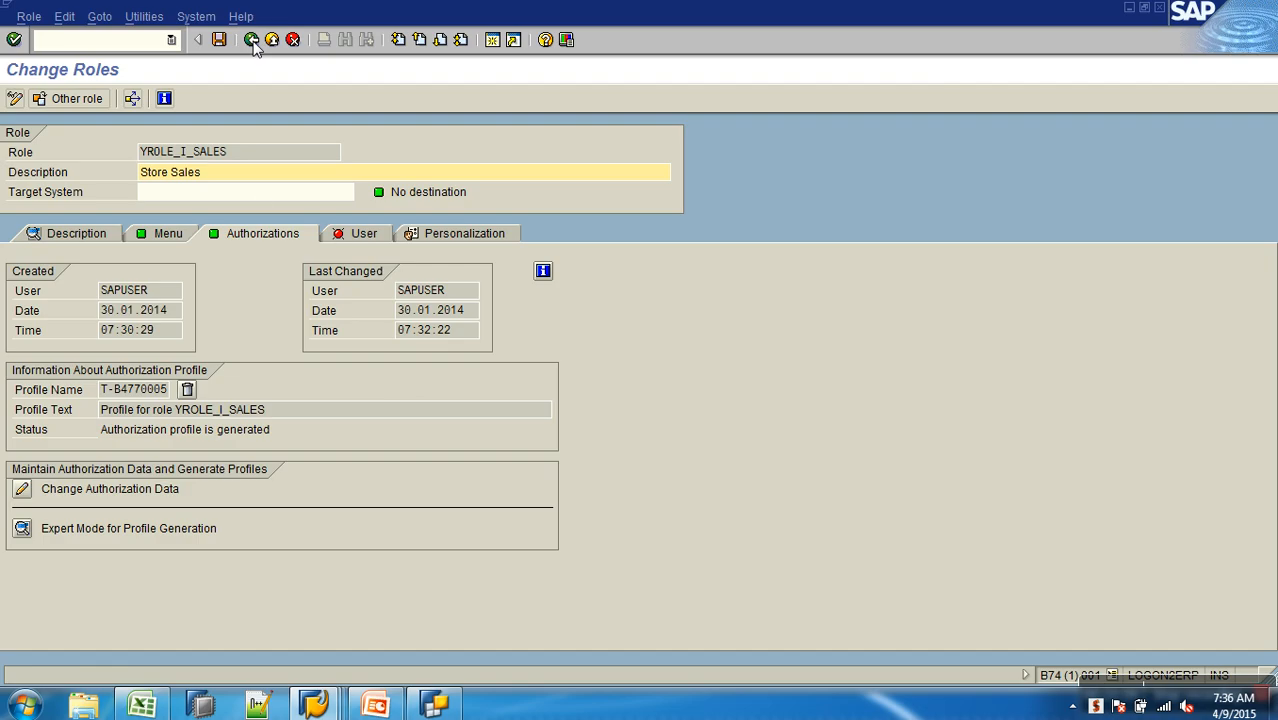
click(252, 40)
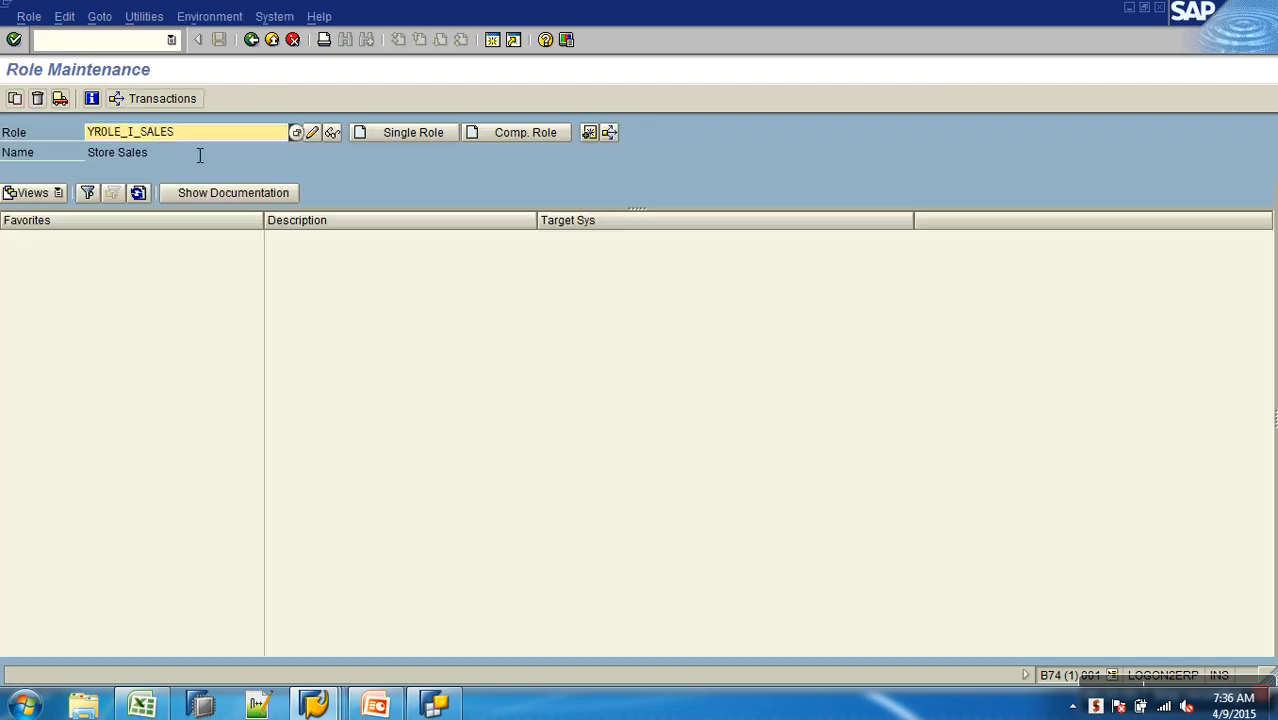
- Open role YROLE_S_SALES for changing
key(BackSpace)
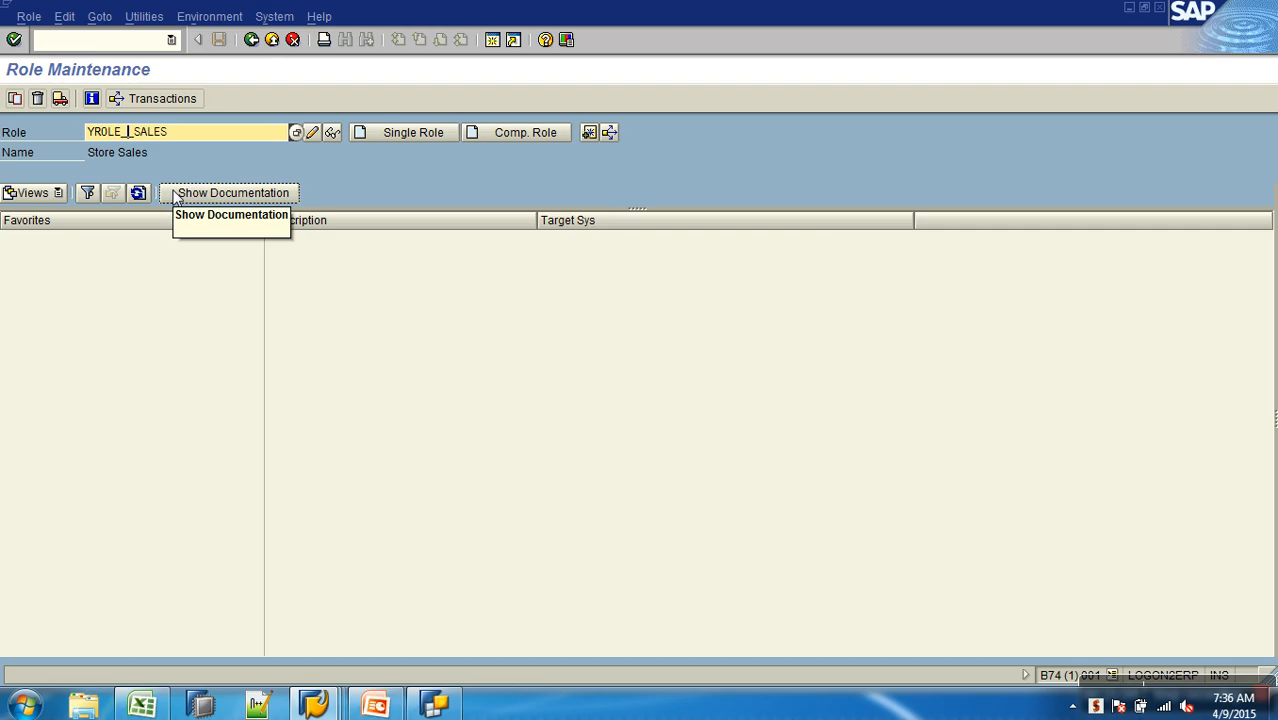
text(S)
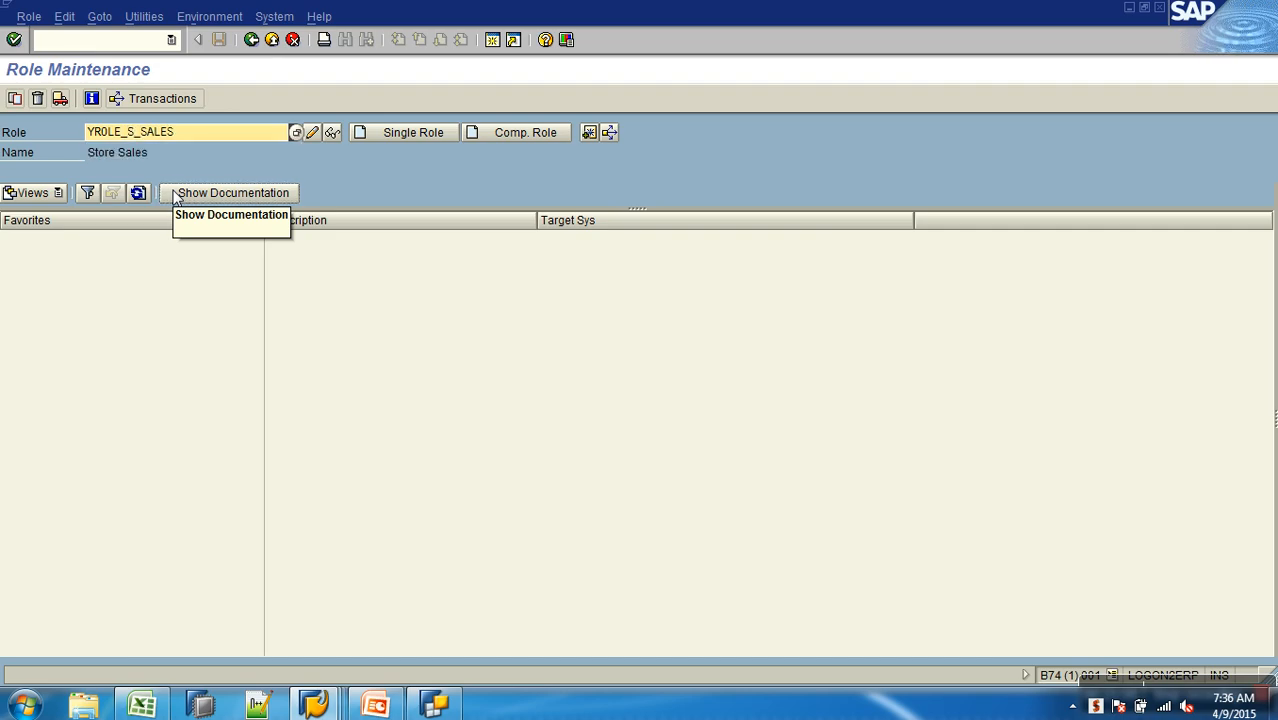
click(312, 132)
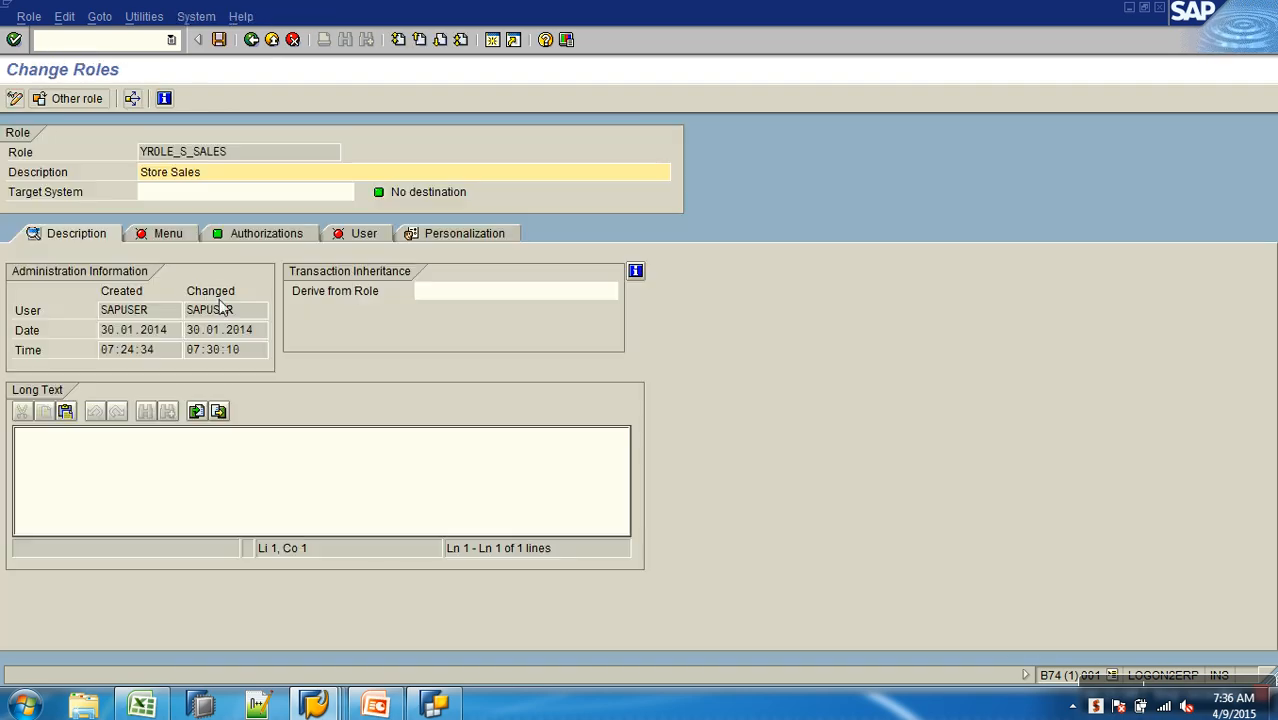
- Add transaction RSRT to the menu of role YROLE_S_SALES
click(160, 236)
click(189, 280)
text(RSRT)
key(Return)
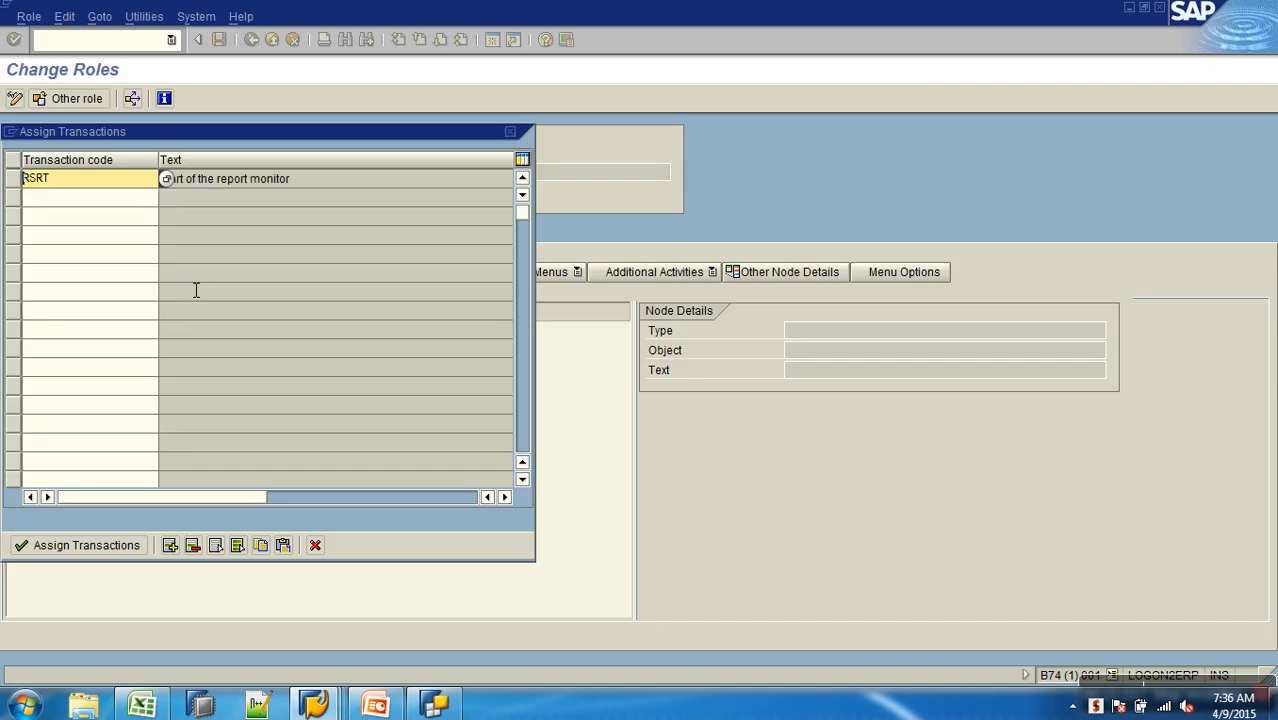
click(78, 548)
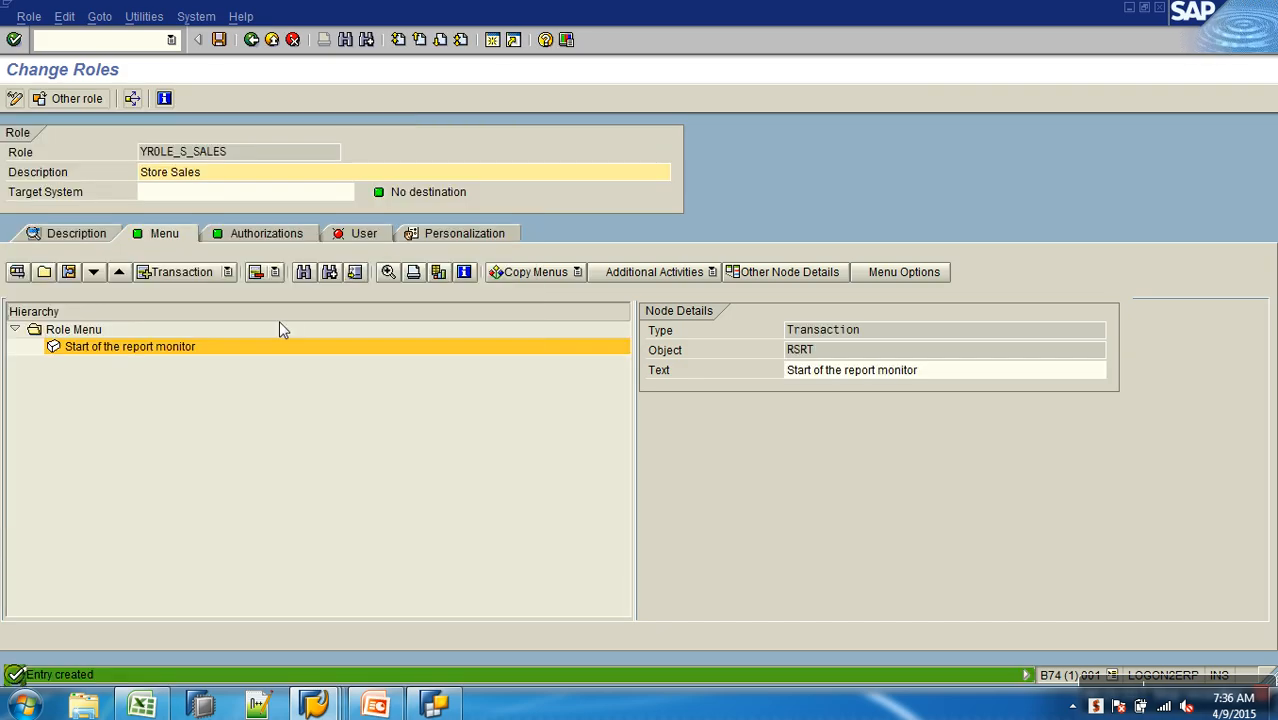
- Save role YROLE_S_SALES, open its authorization data down to the Business Explorer - Components values, and generate the profile
click(281, 235)
click(21, 490)
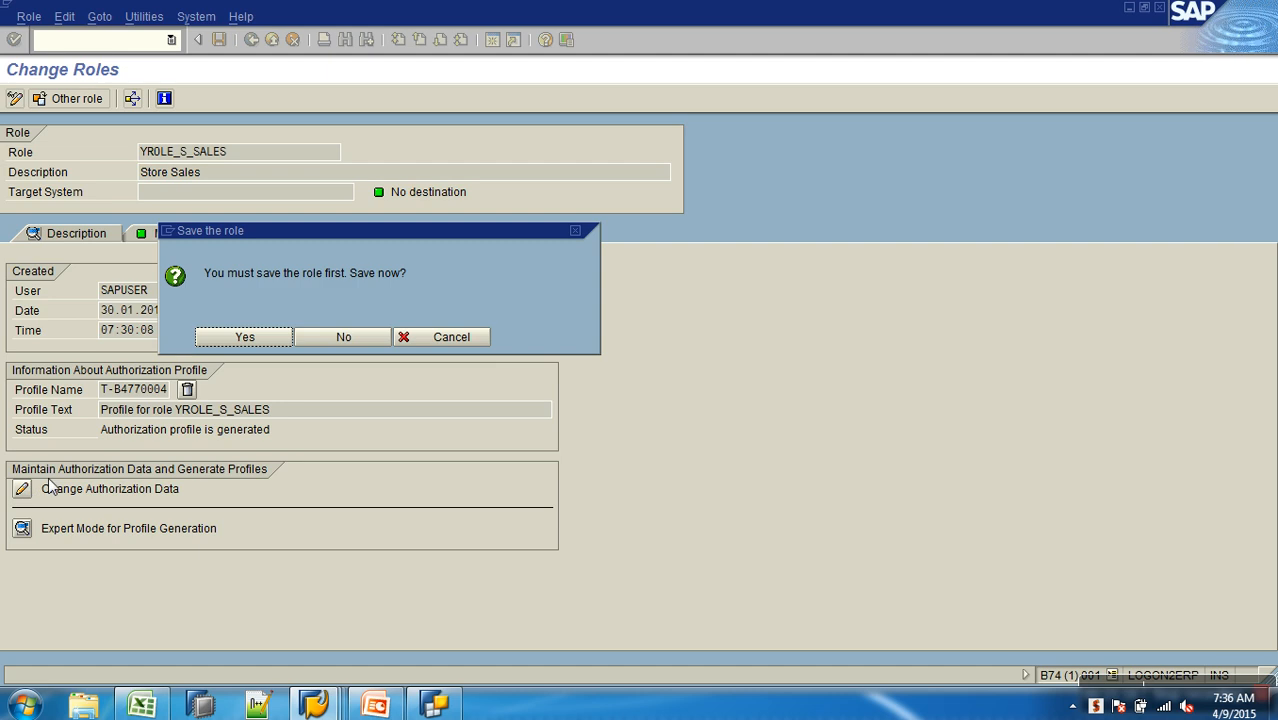
click(249, 338)
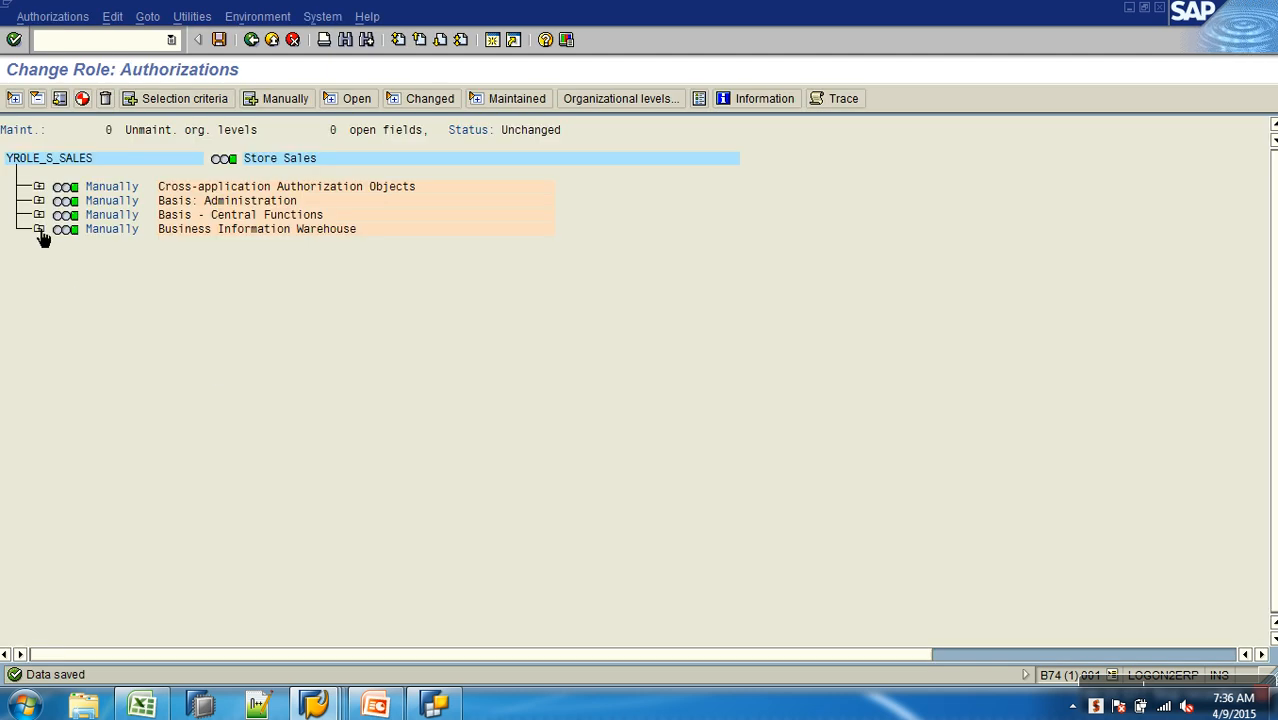
click(38, 230)
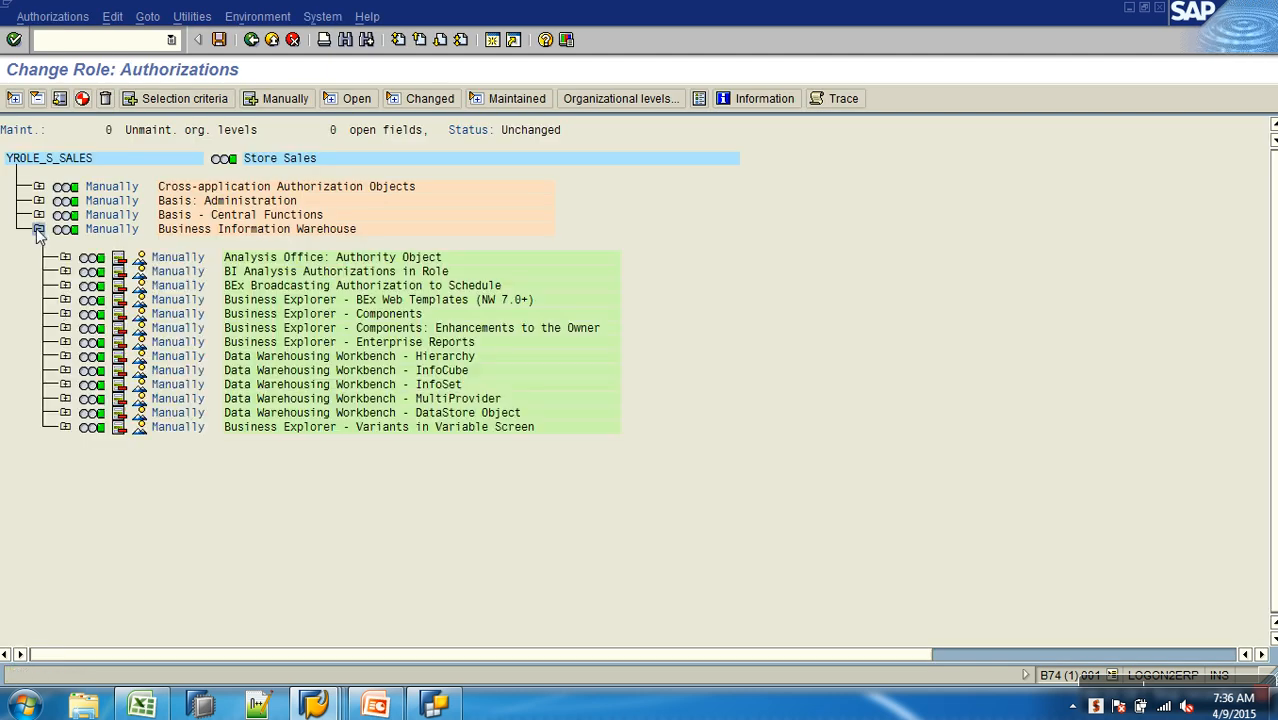
click(65, 314)
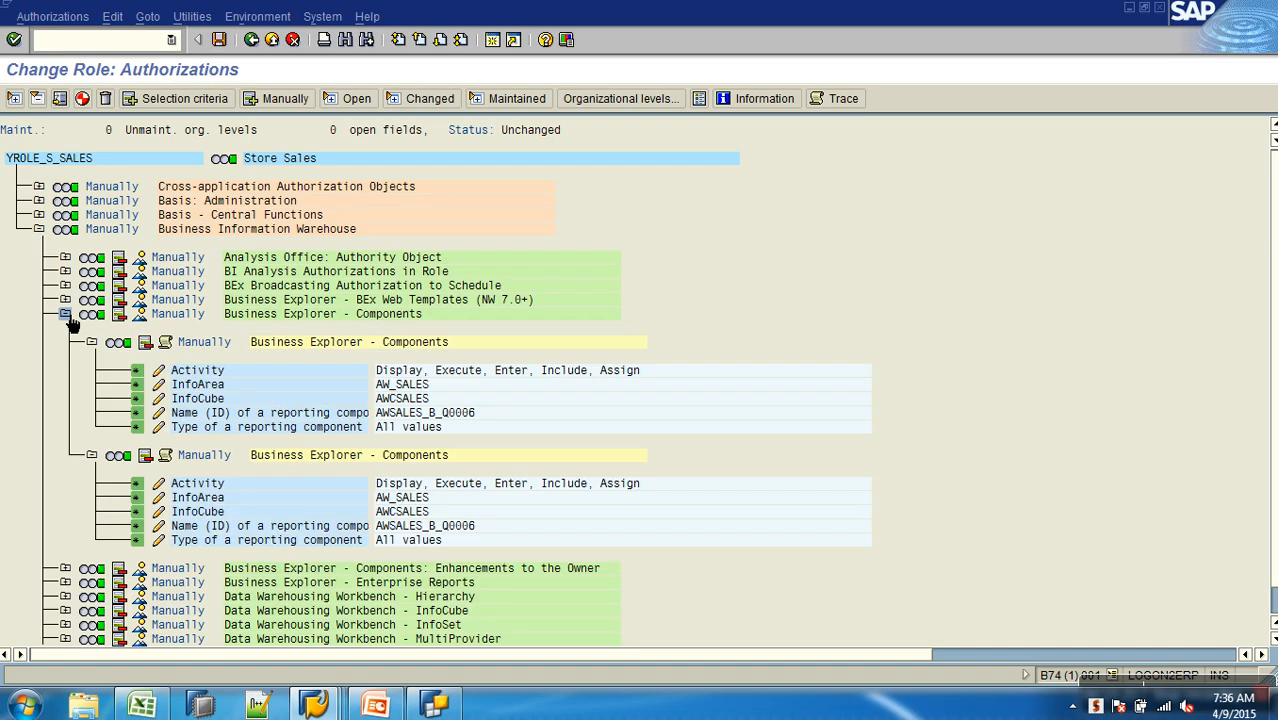
click(82, 98)
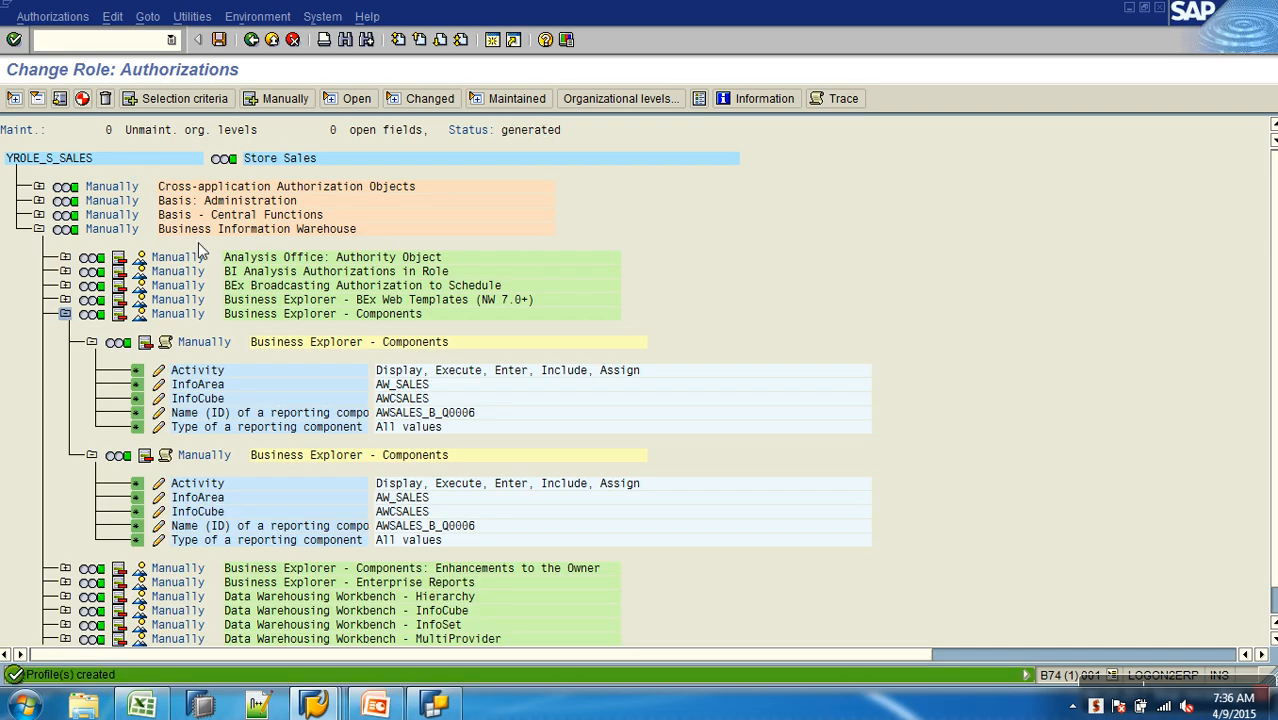
- Check the RSRT entry in the role menu, save the role, and go back to Management of Analysis Authorizations
click(251, 39)
click(166, 236)
click(130, 347)
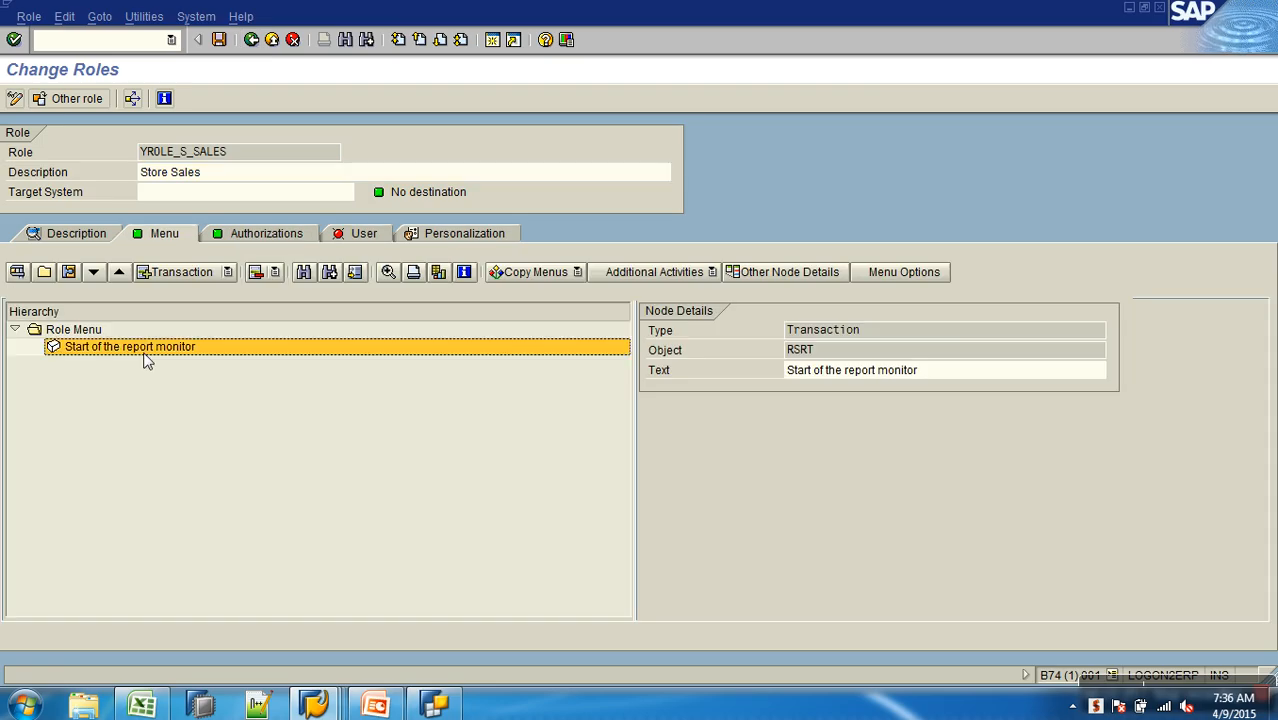
click(219, 39)
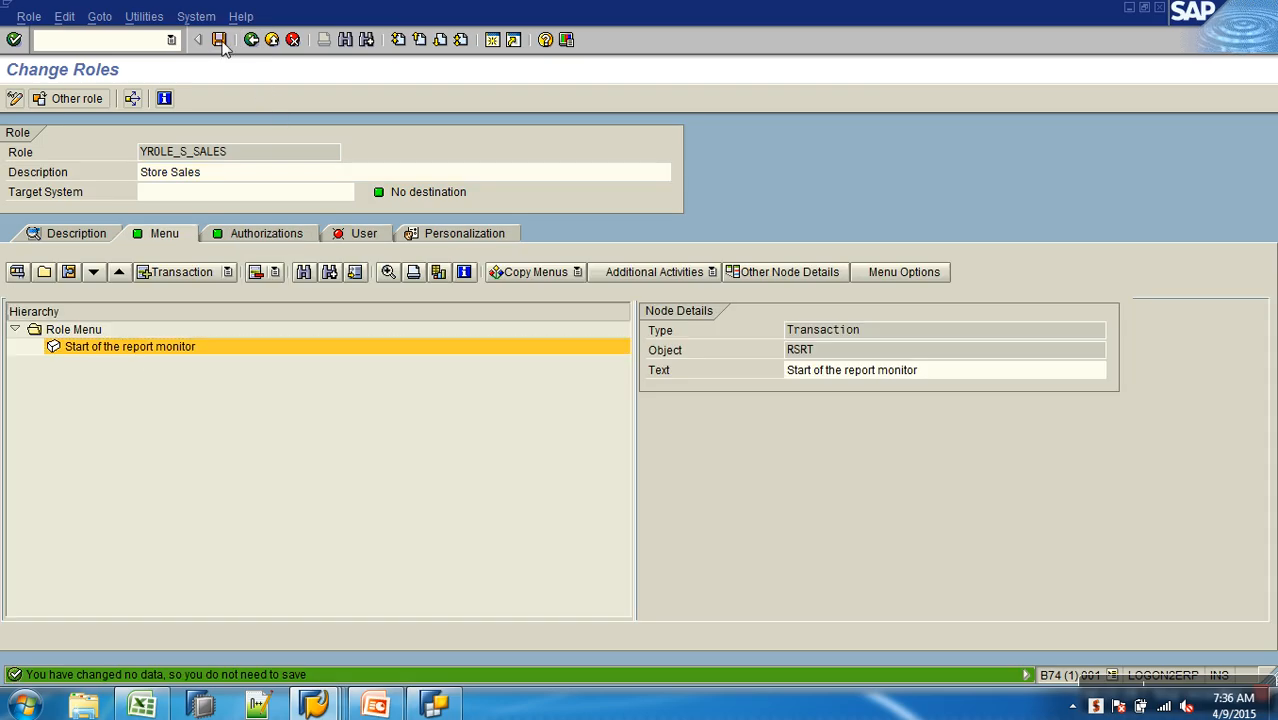
click(251, 40)
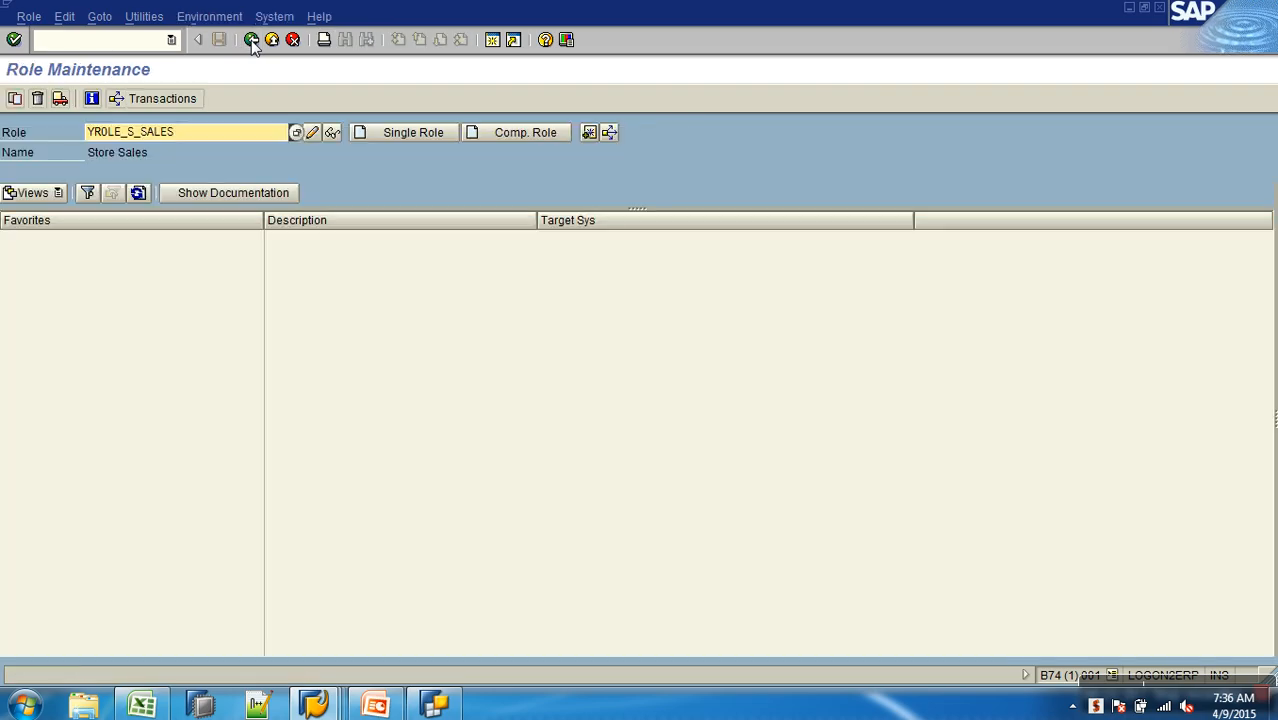
click(251, 40)
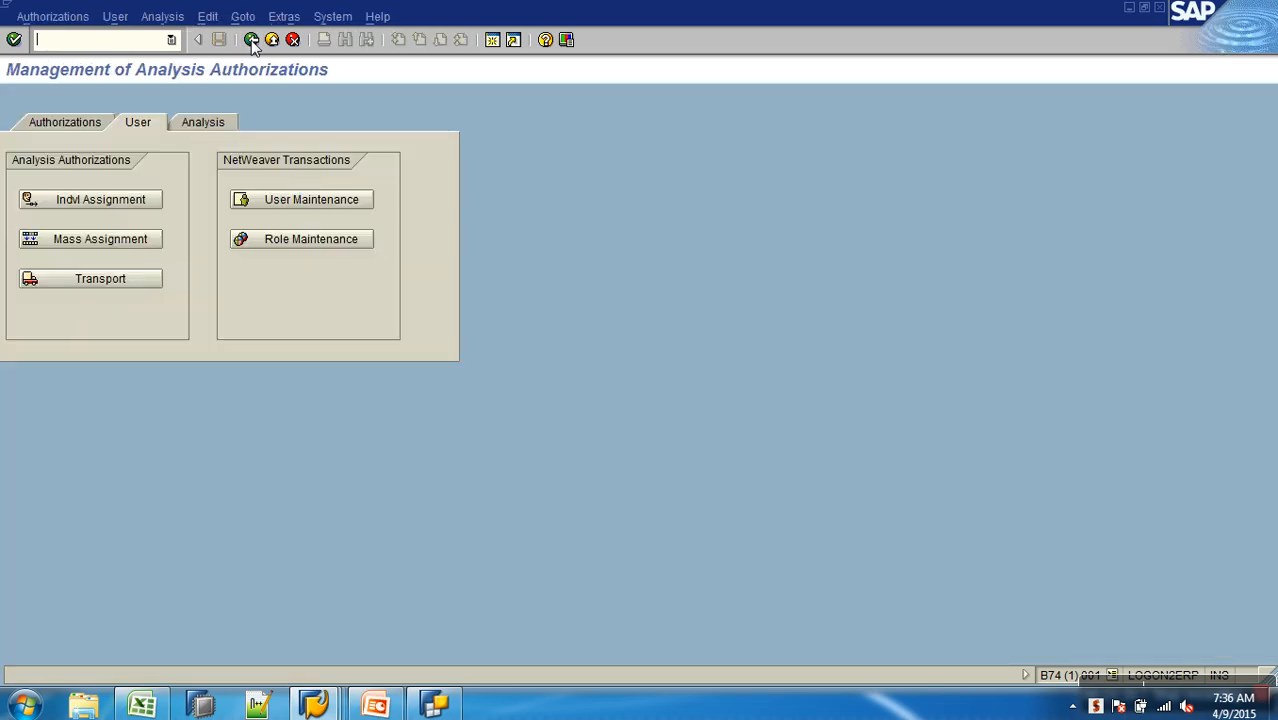
- Start creating user SUSER in User Maintenance, with the title Mr. and the last name SUSER
click(335, 202)
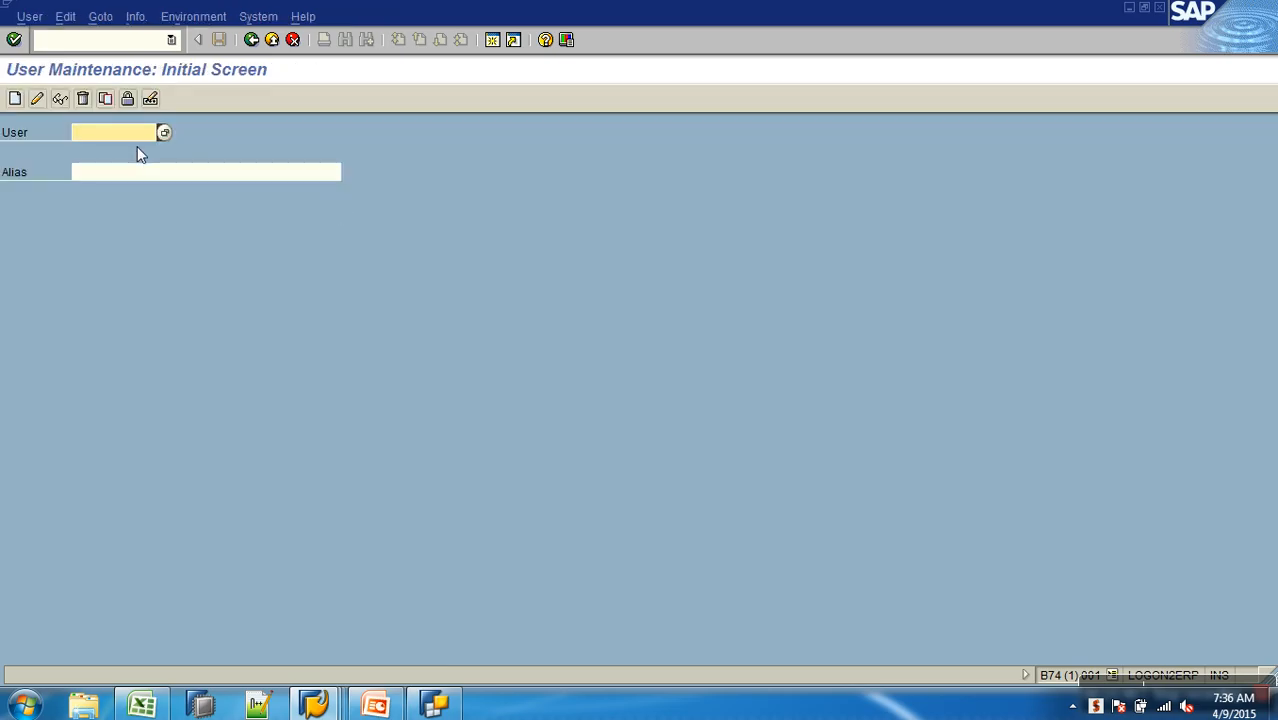
text(SUSER)
click(13, 100)
click(209, 254)
click(209, 266)
key(Tab)
text(SUSE)
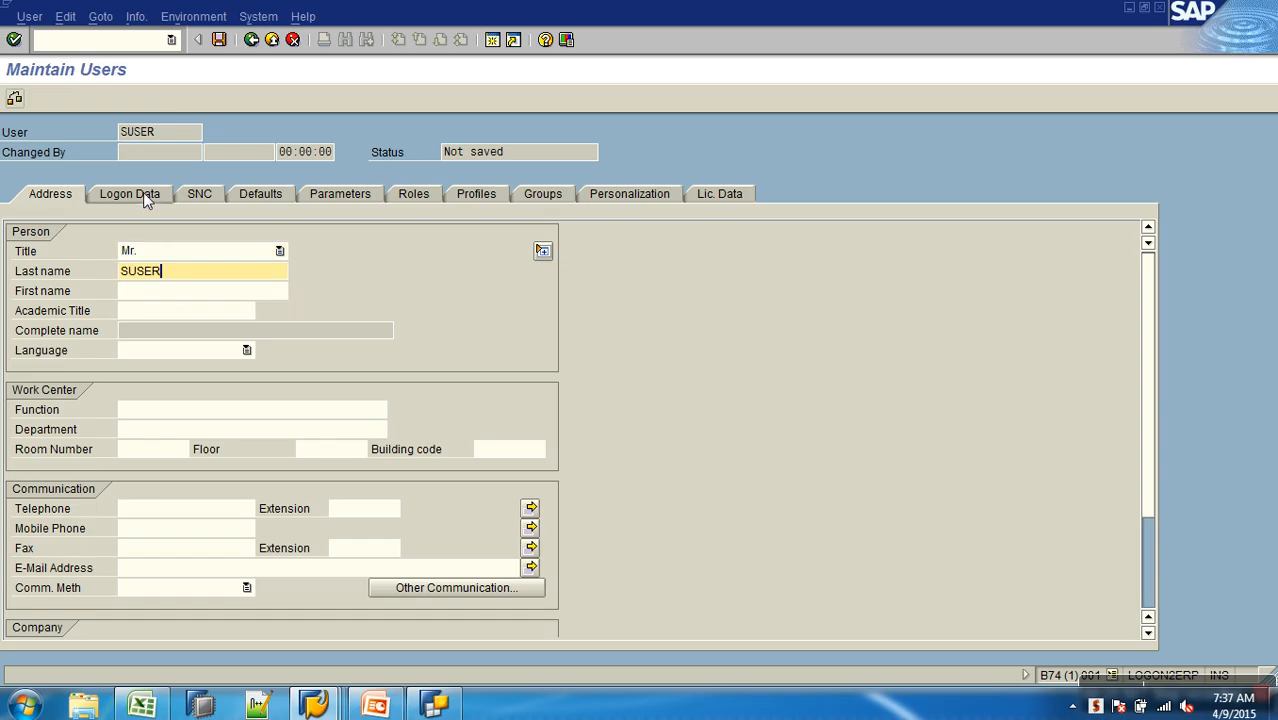
- In the logon data of SUSER, set the alias to SUSER and enter and repeat the new password
click(143, 192)
click(224, 333)
click(186, 236)
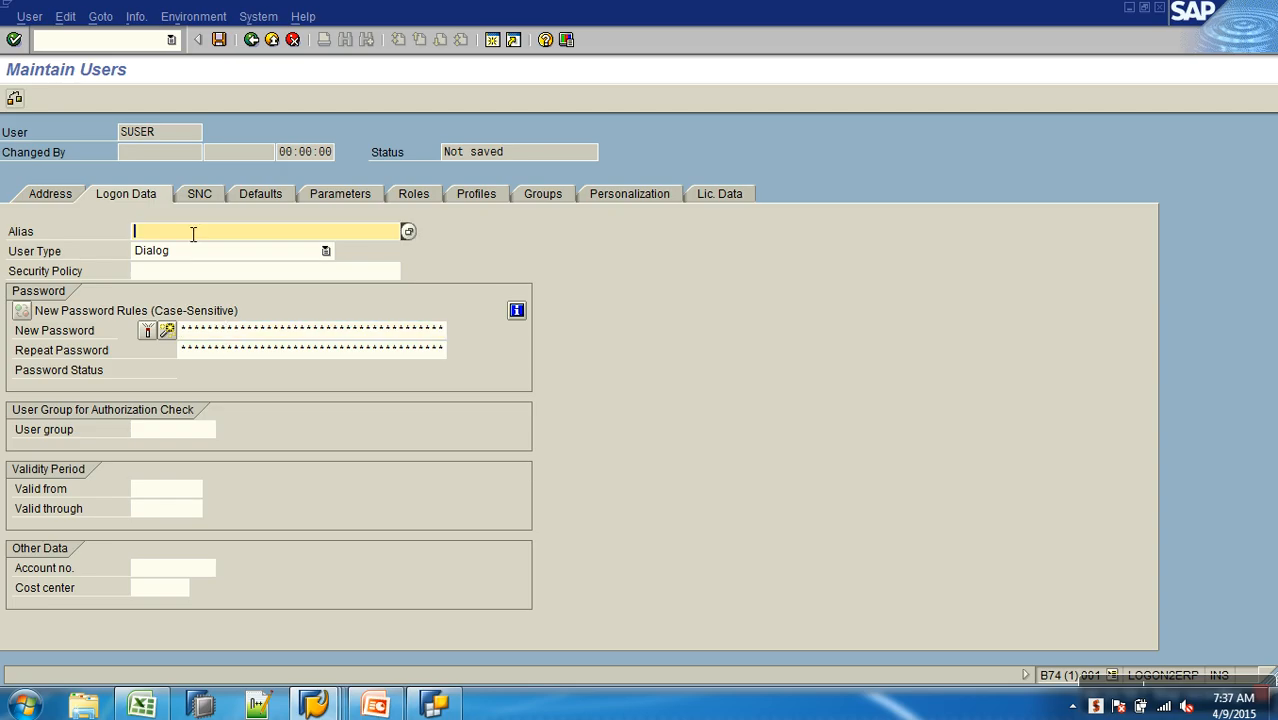
text(S)
click(350, 334)
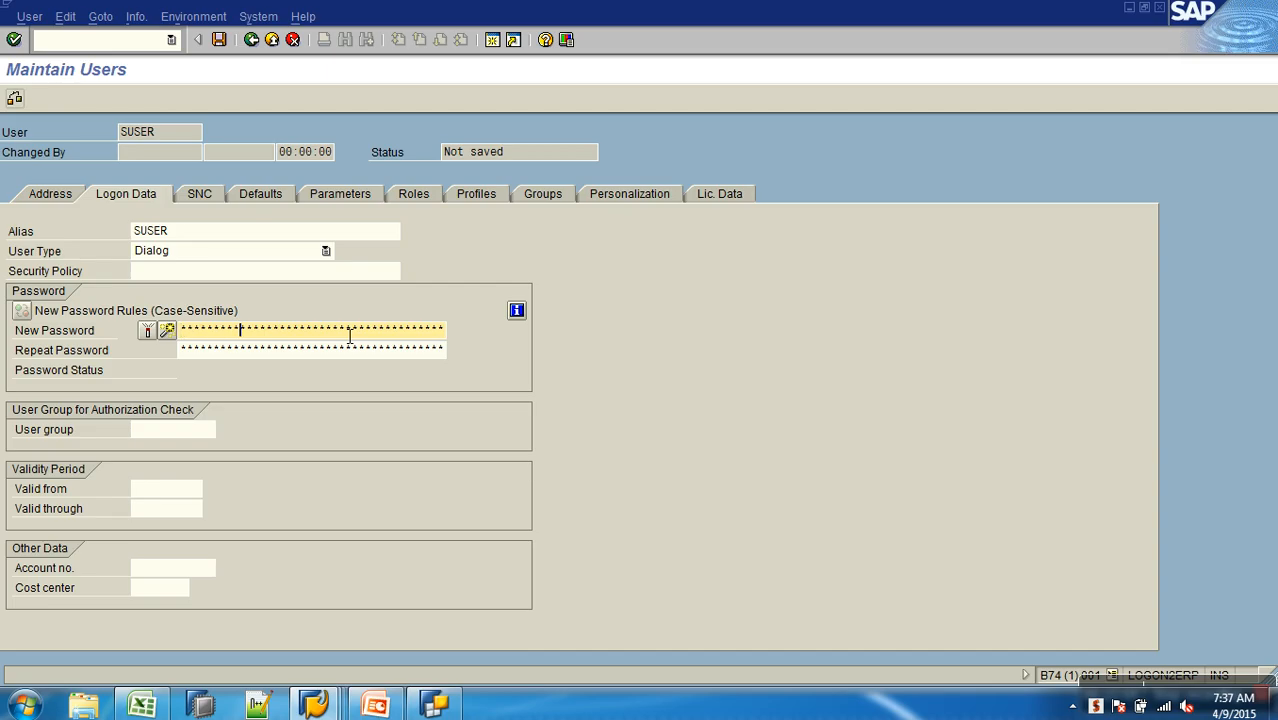
key(Tab)
text(*********)
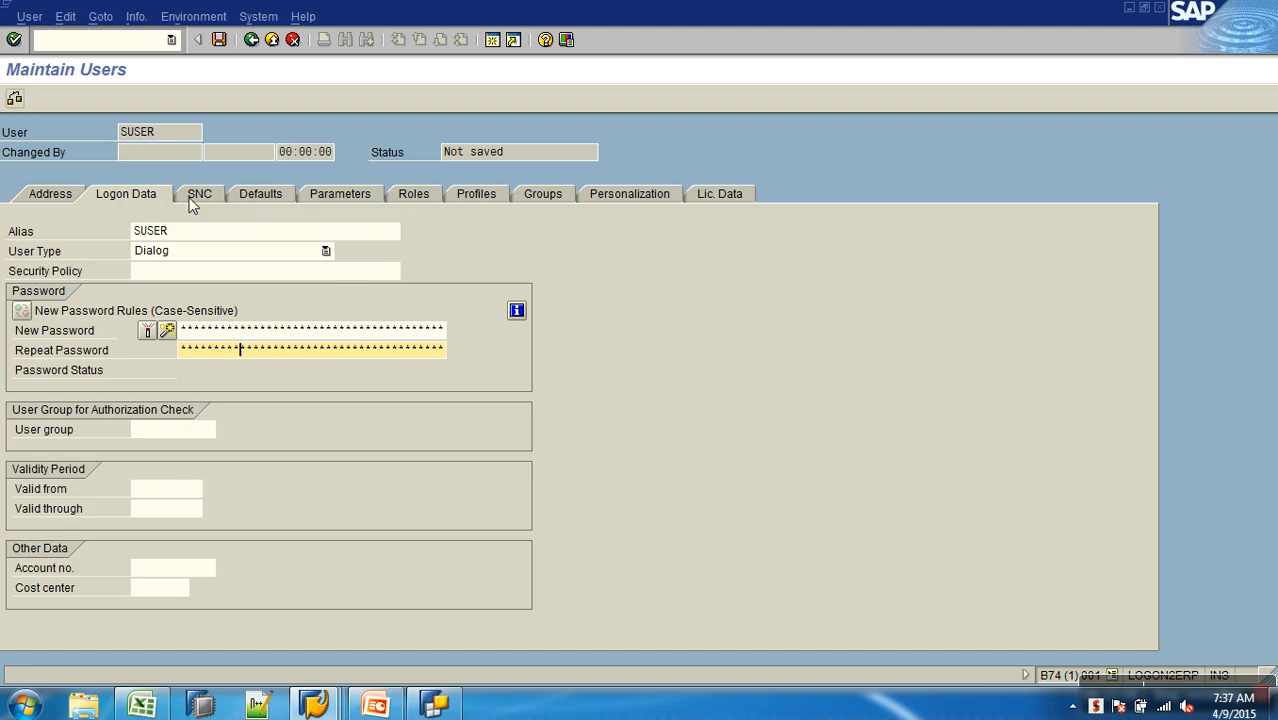
- Find the role with the pattern *S_SALES*, assign YROLE_S_SALES to SUSER, and save the user
click(422, 192)
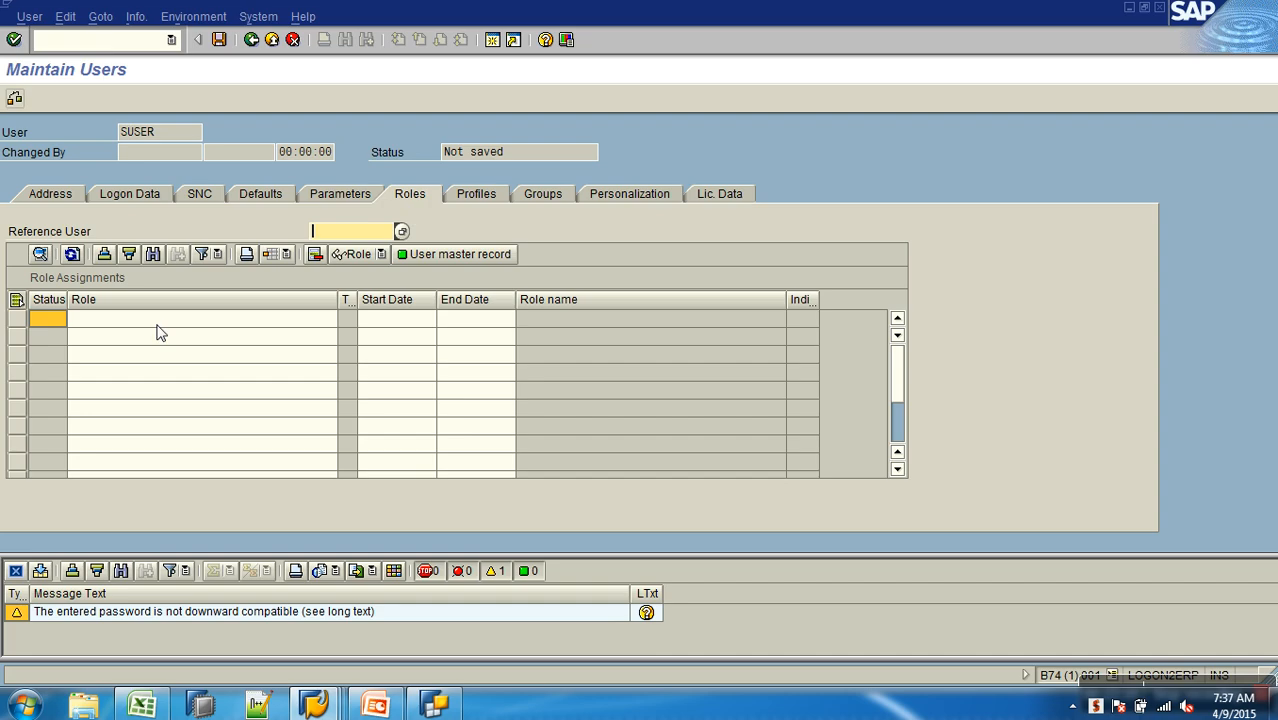
click(158, 319)
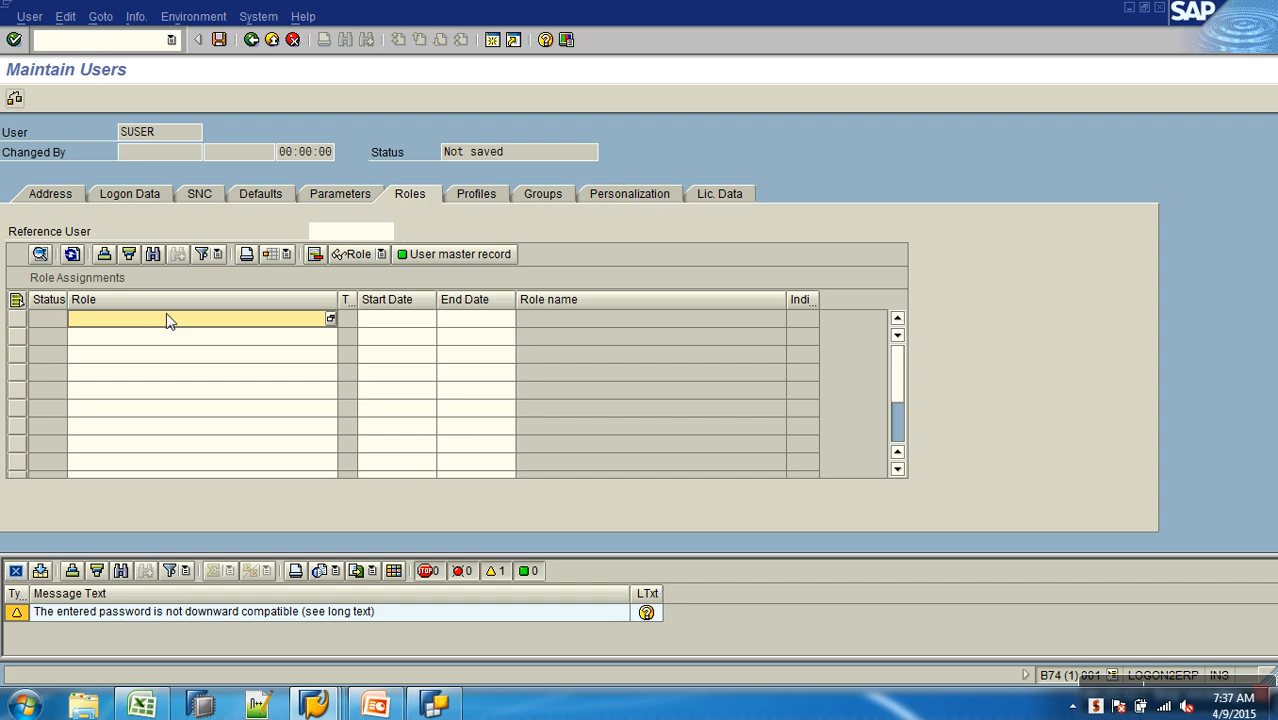
text(y)
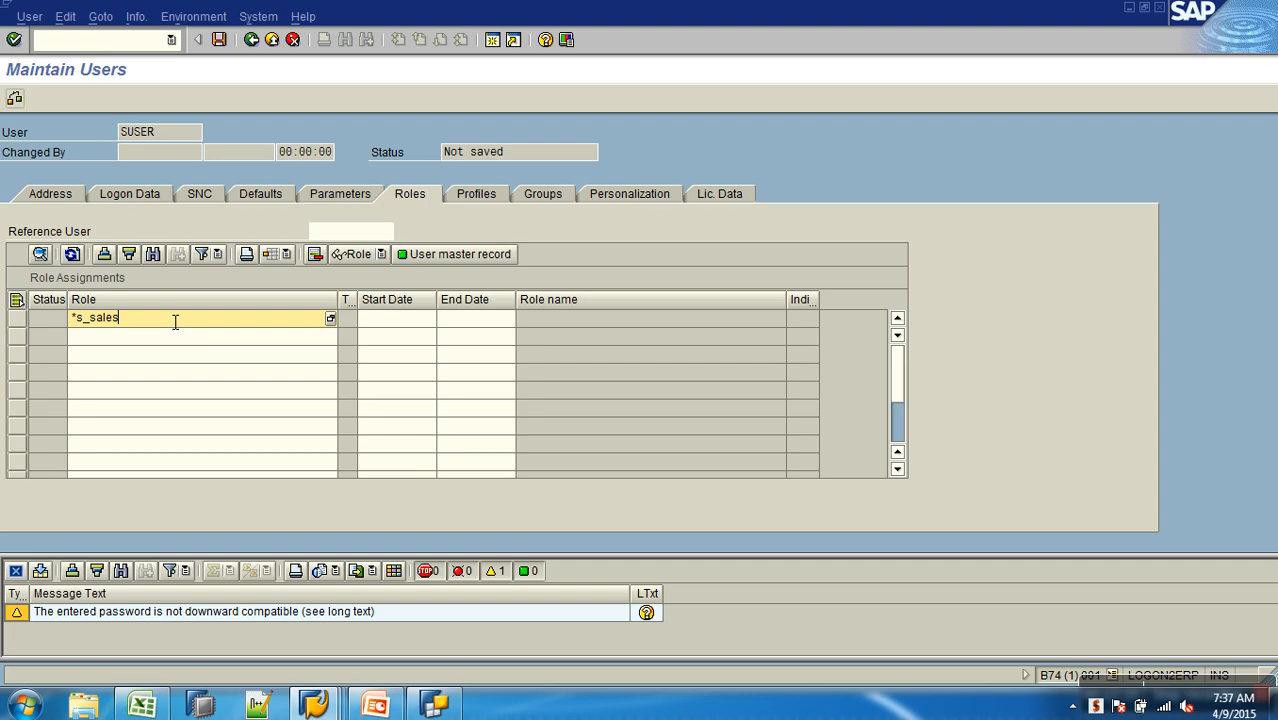
key(F4)
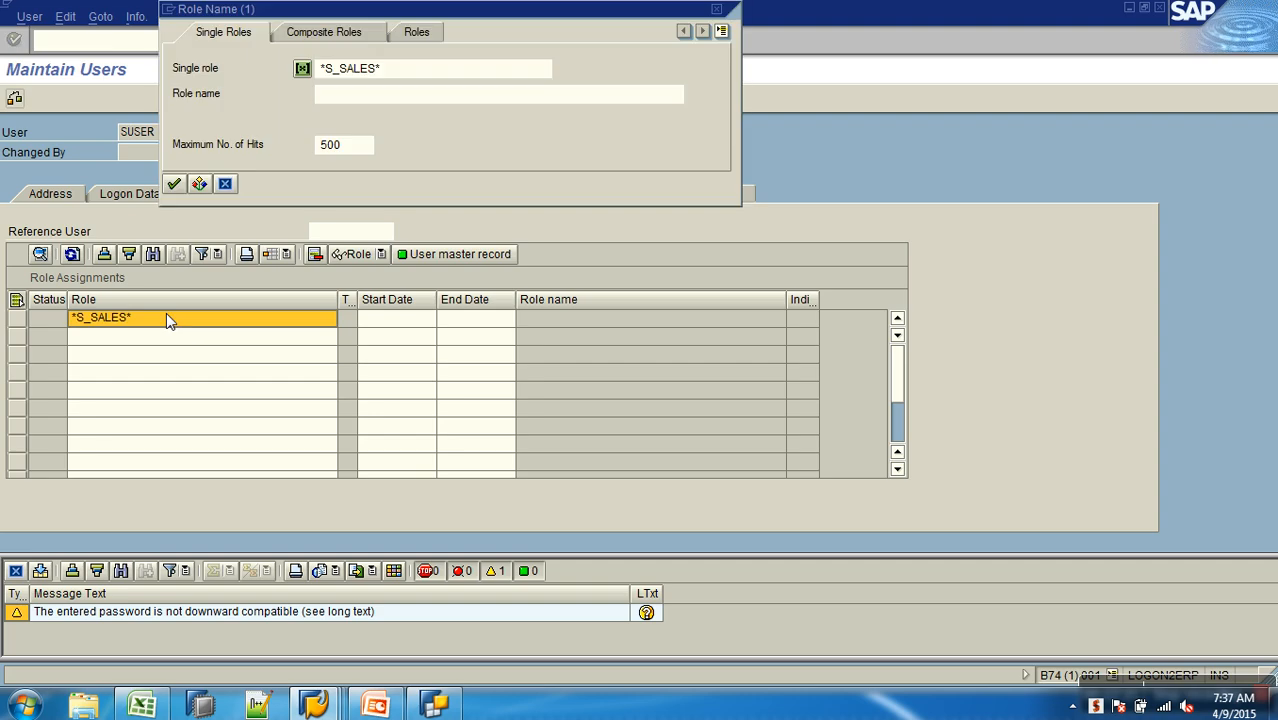
key(Return)
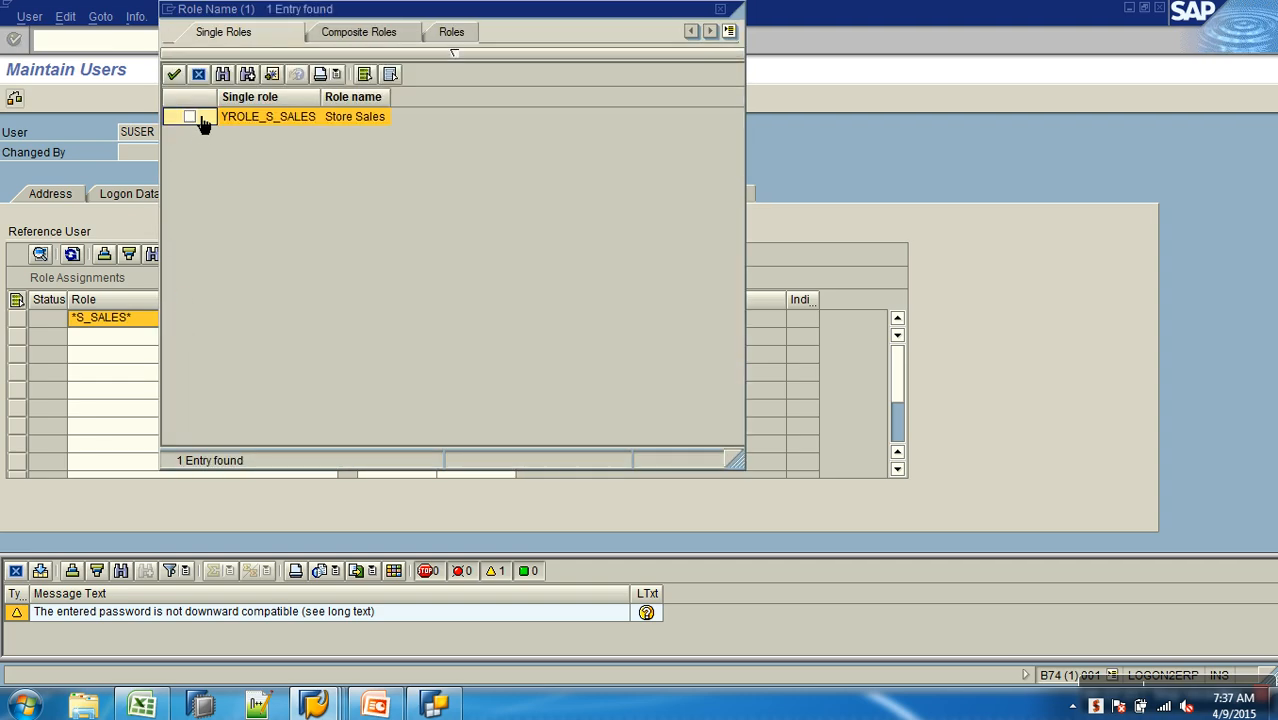
key(Return)
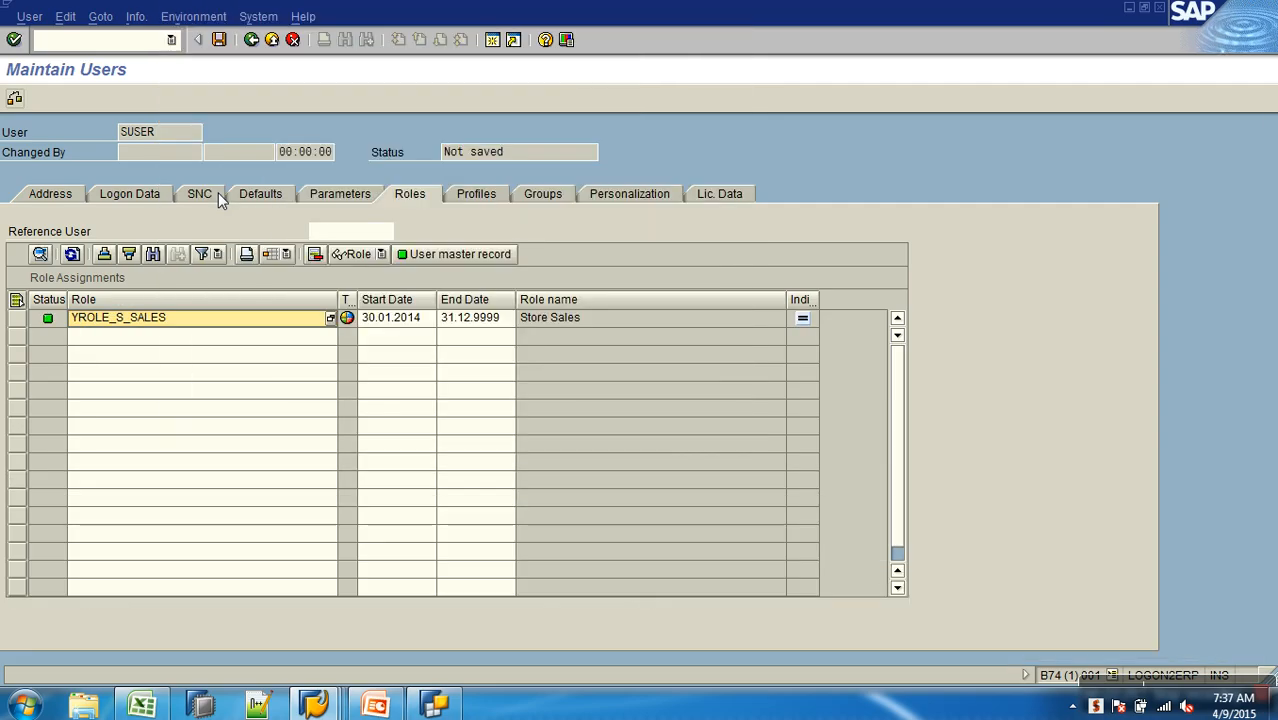
click(219, 39)
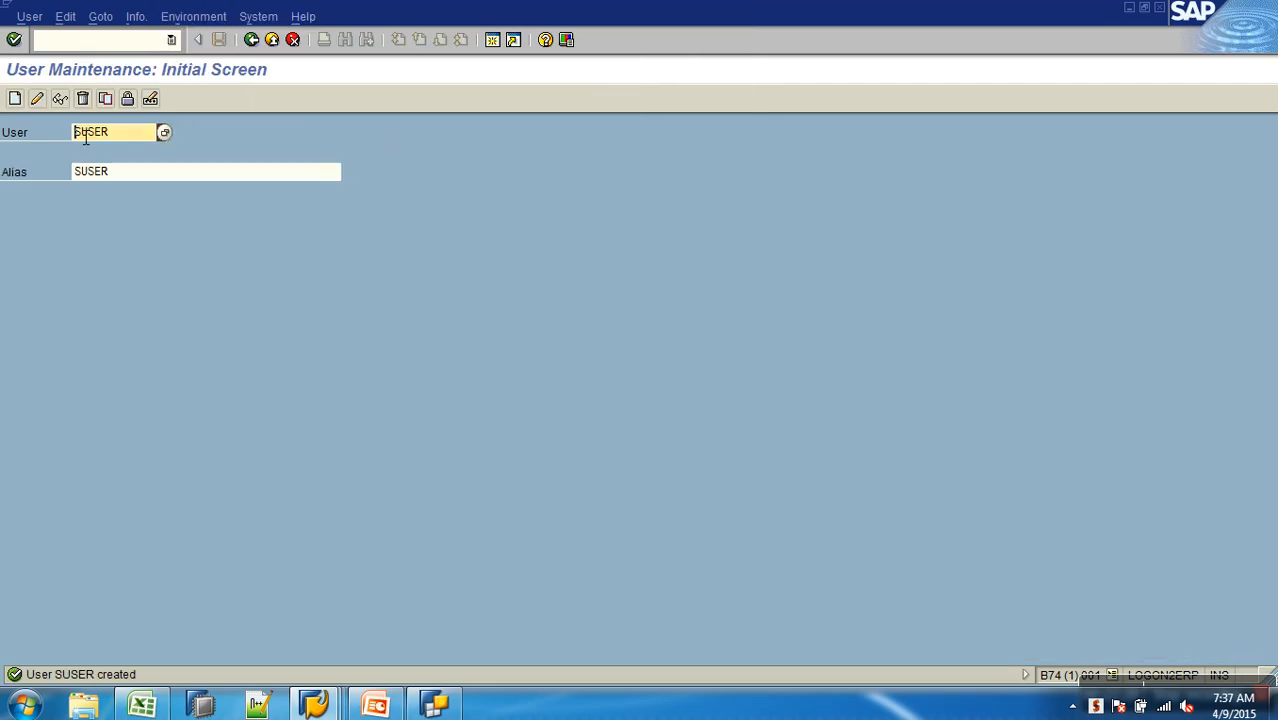
- Start creating user IUSER, with the title Mr. and the last name i user
text(1)
click(16, 98)
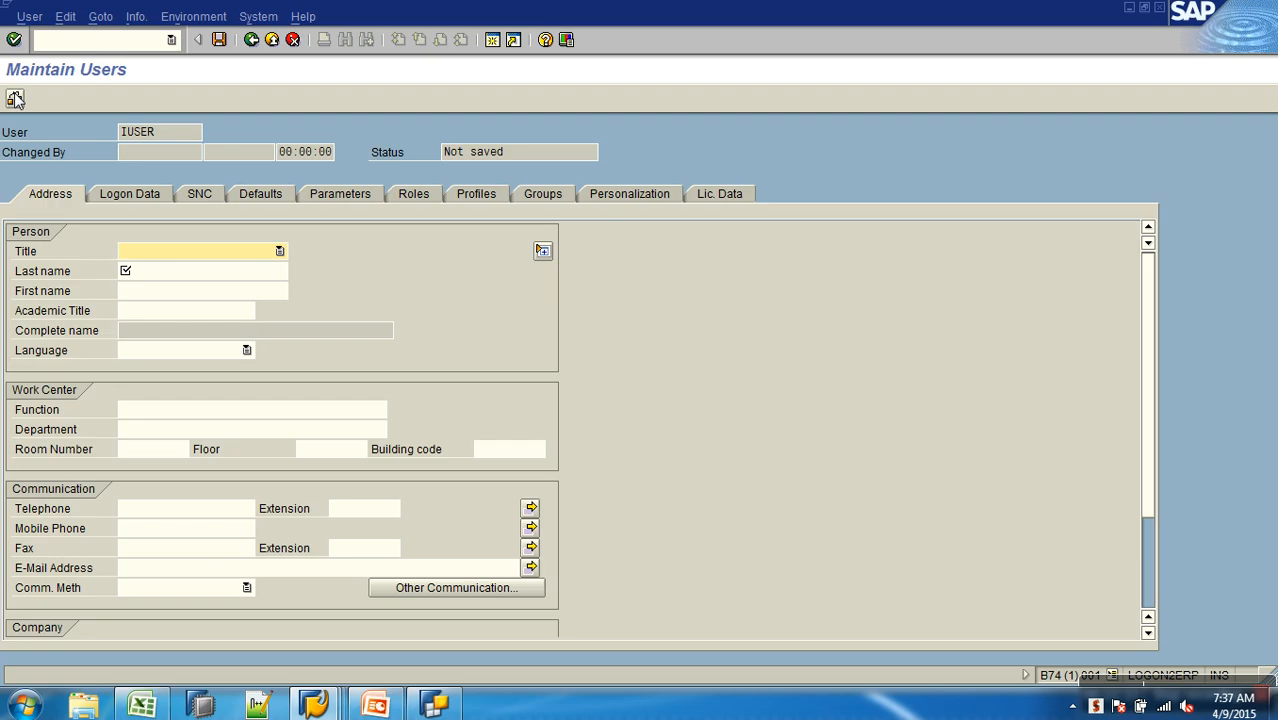
click(178, 254)
click(169, 276)
click(169, 278)
text(i user)
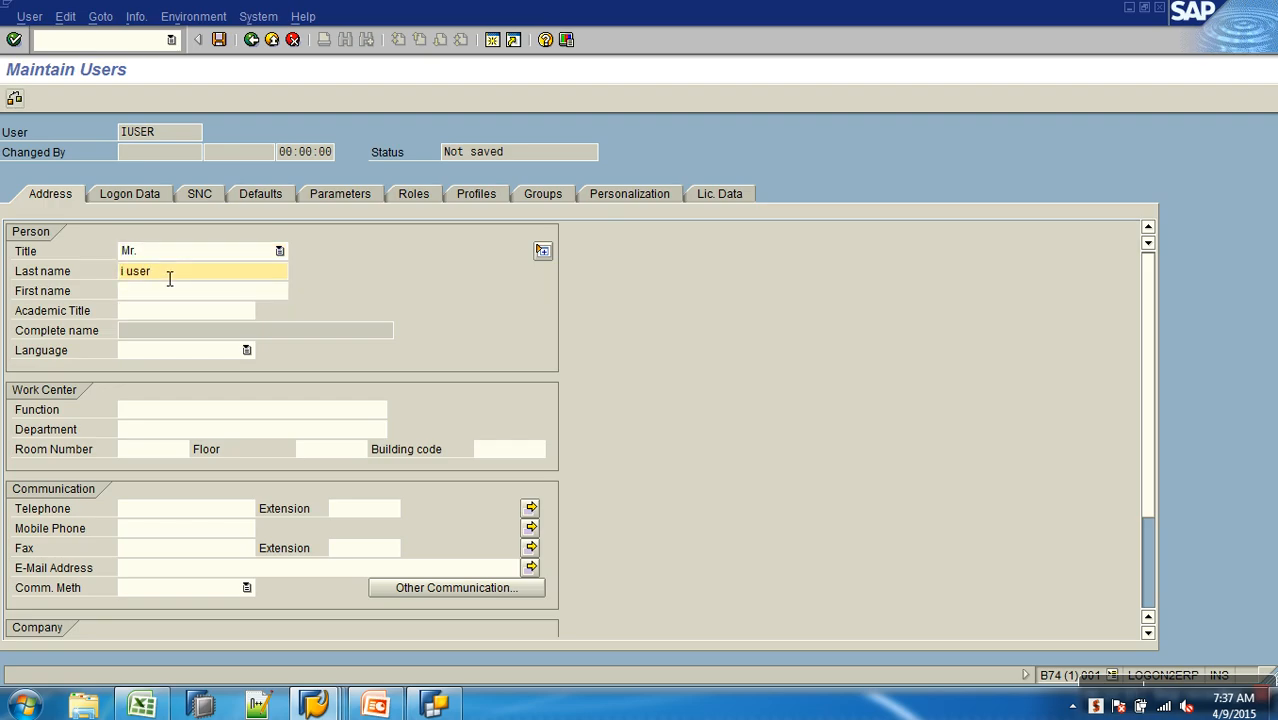
- In the logon data of IUSER, set the alias to iuser and enter and repeat the new password
click(137, 194)
text(iuser)
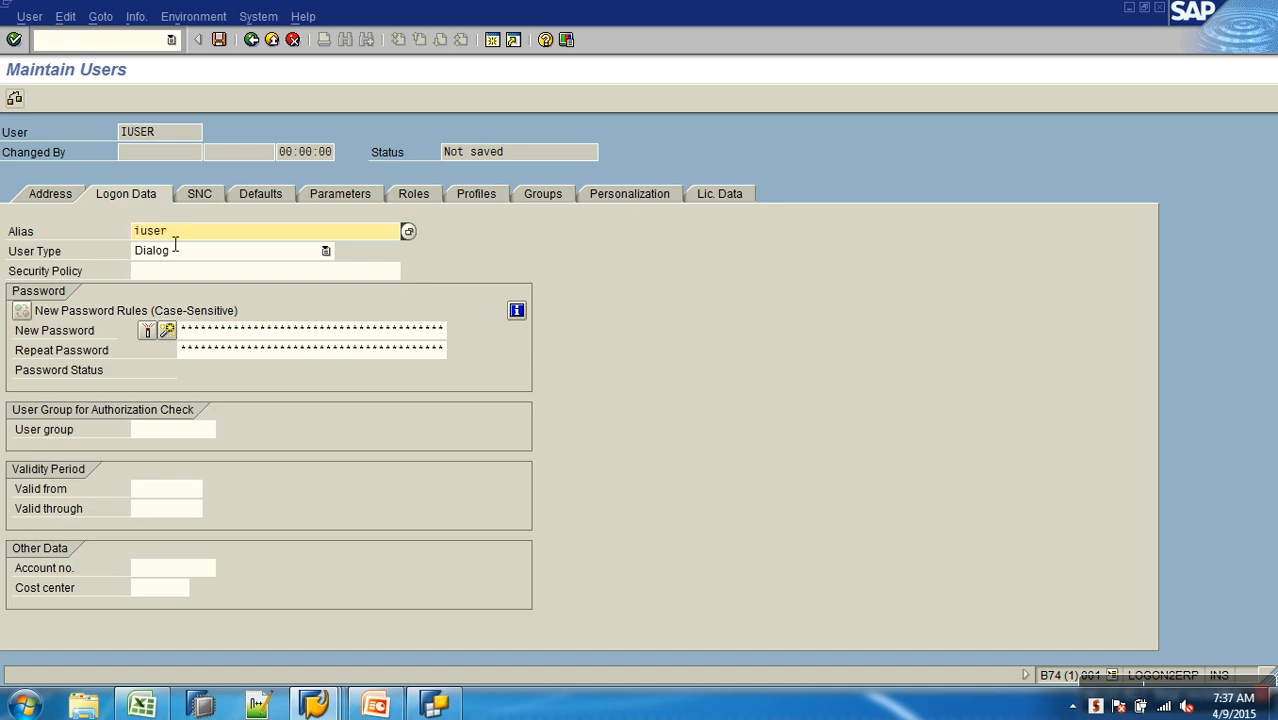
click(365, 340)
text(*****)
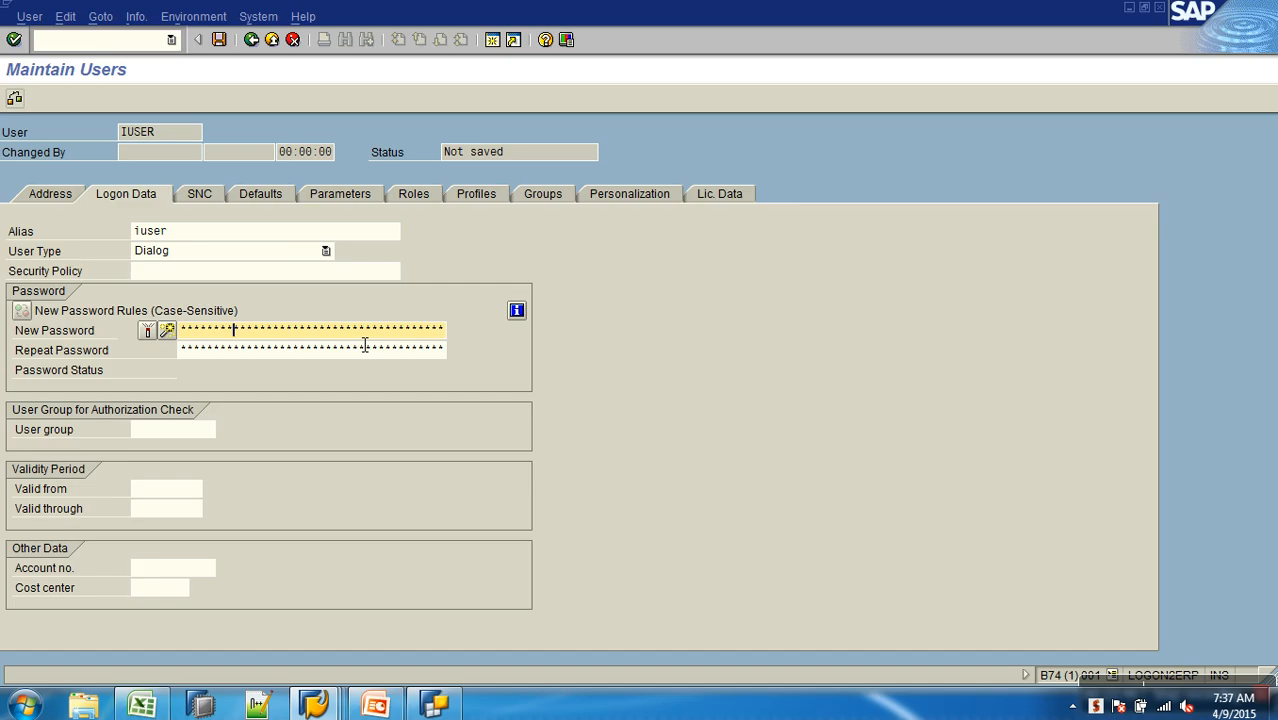
key(Tab)
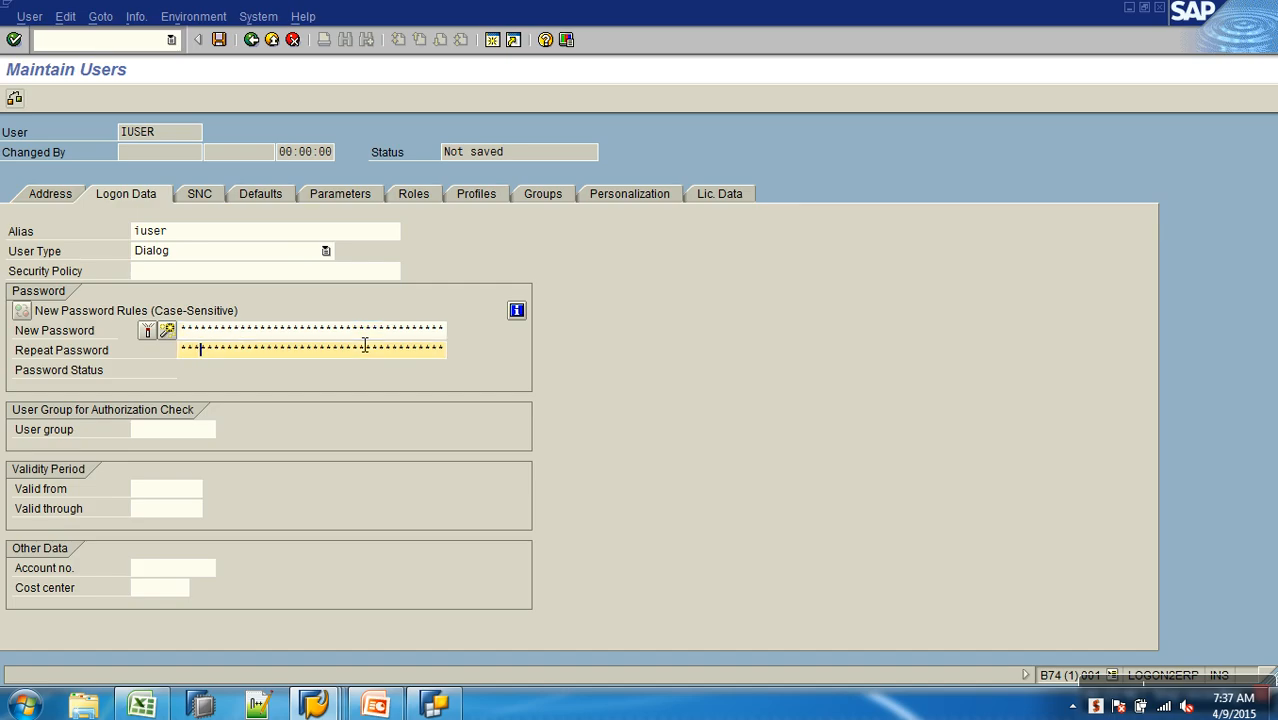
text(***********)
- Find the role with the pattern *I_SALES*, assign YROLE_I_SALES to IUSER, and save the user
click(430, 195)
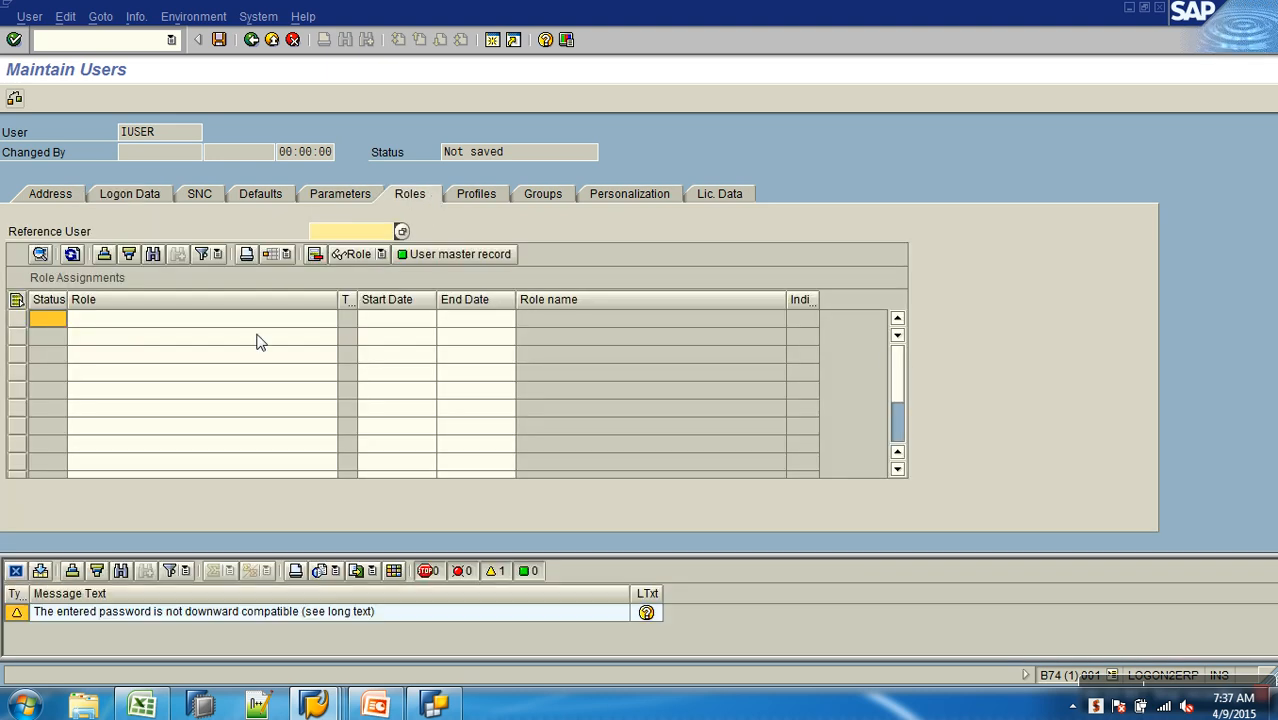
click(248, 316)
text(*)
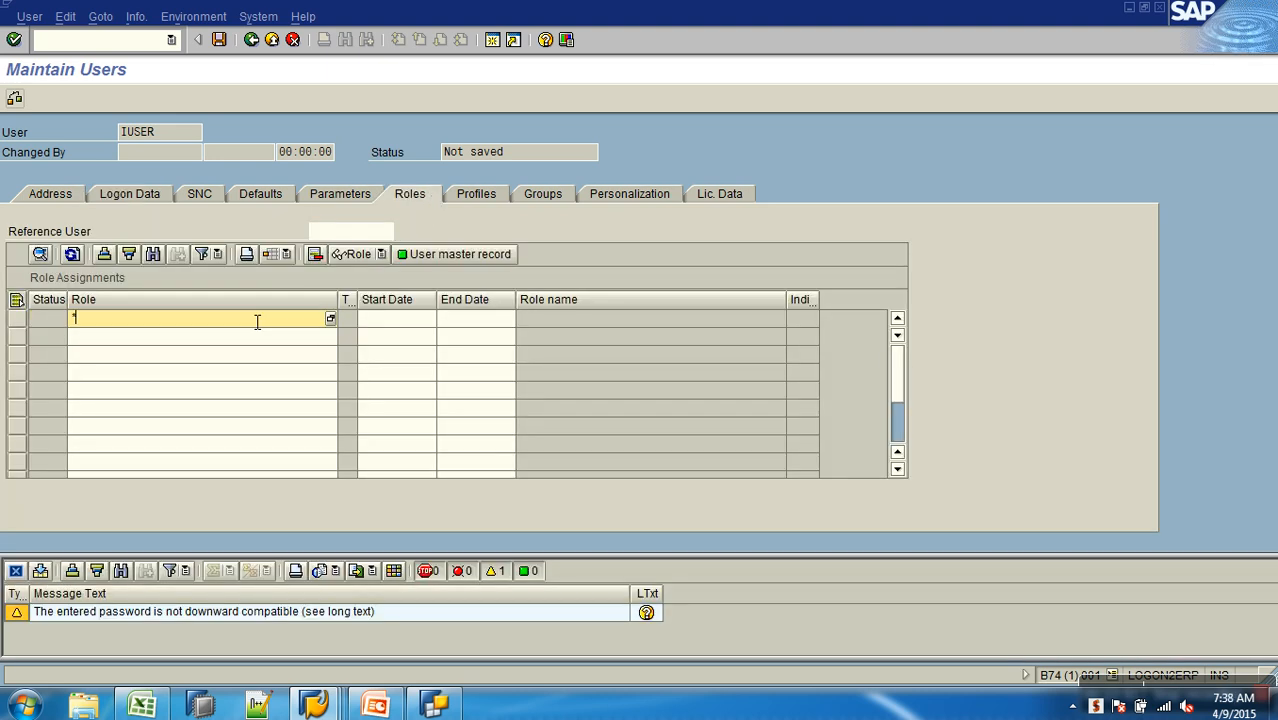
text(i_sales*)
key(F4)
key(Return)
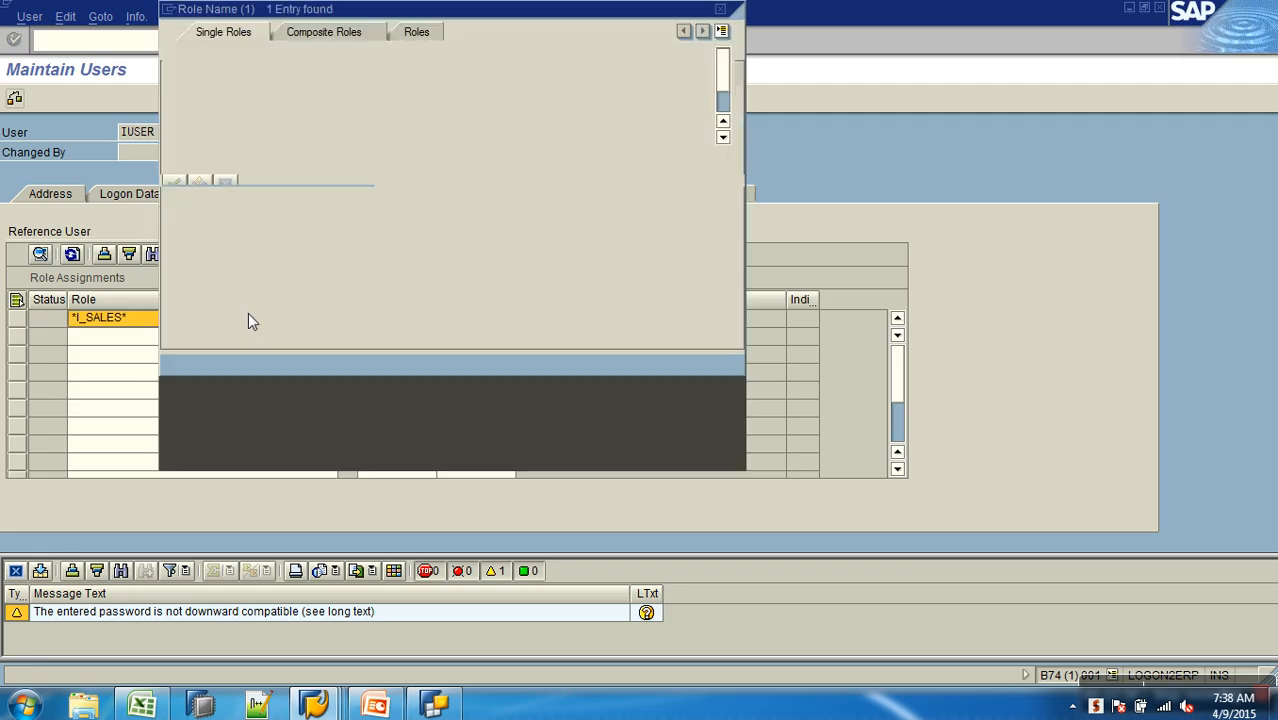
click(190, 117)
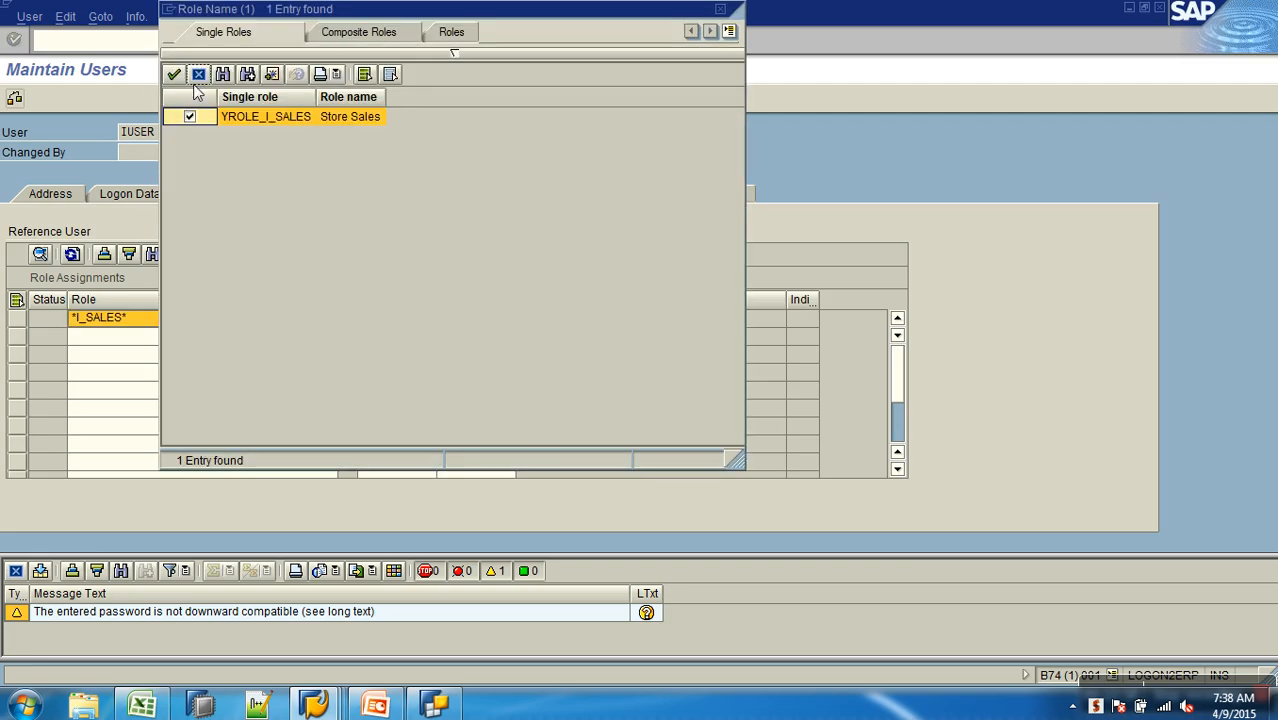
click(175, 78)
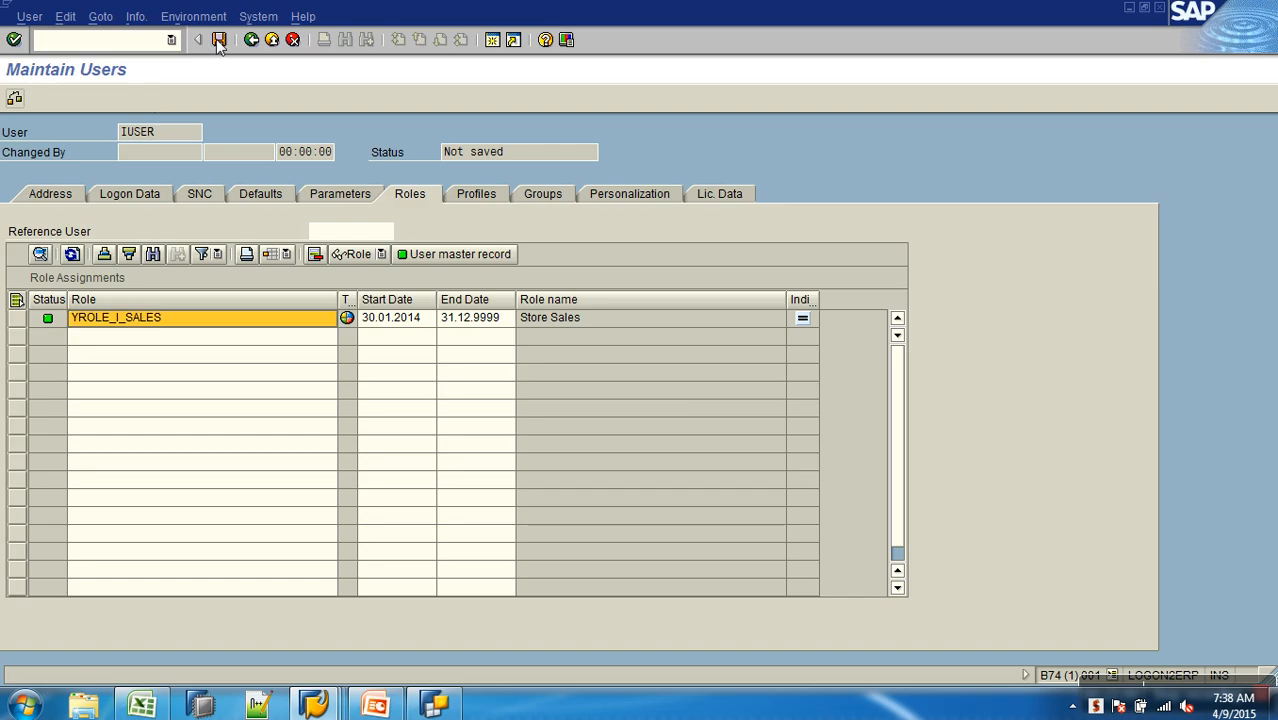
click(216, 39)
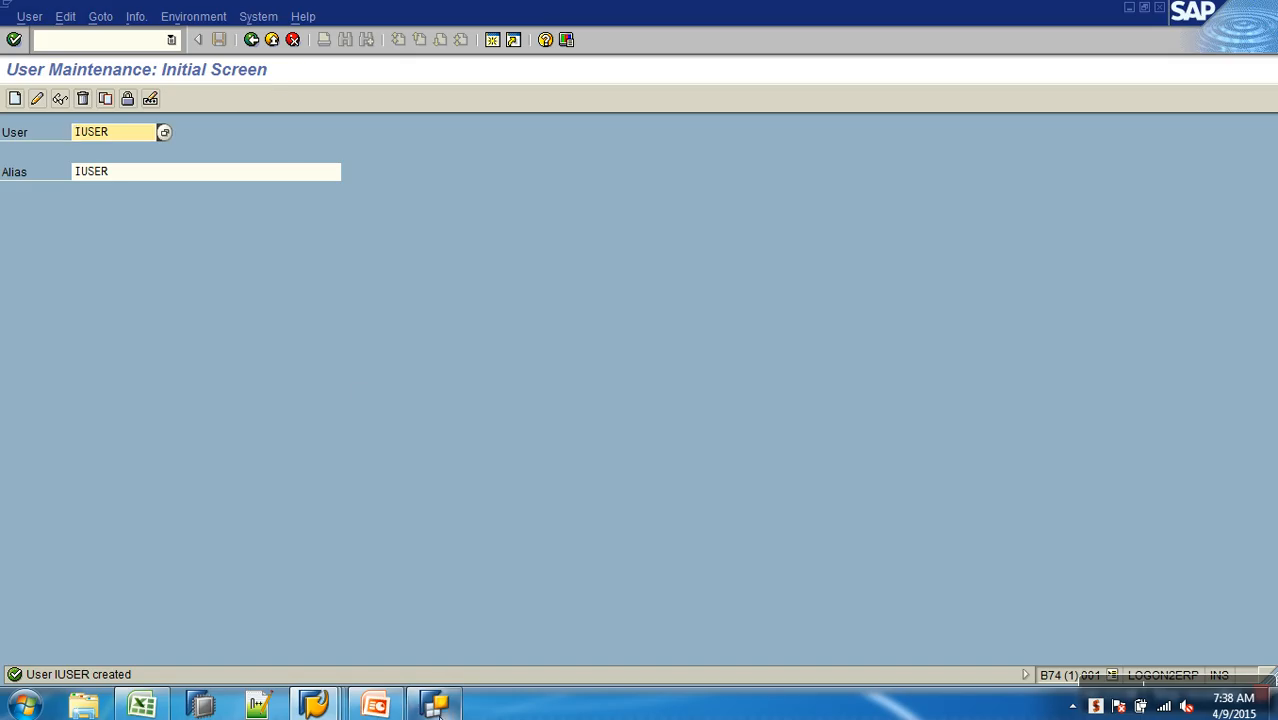
- Switch to BEx Query Designer and remove the ZRYEAR variable from the Calendar year characteristic restriction in the Sales Analysis query's filter
click(414, 708)
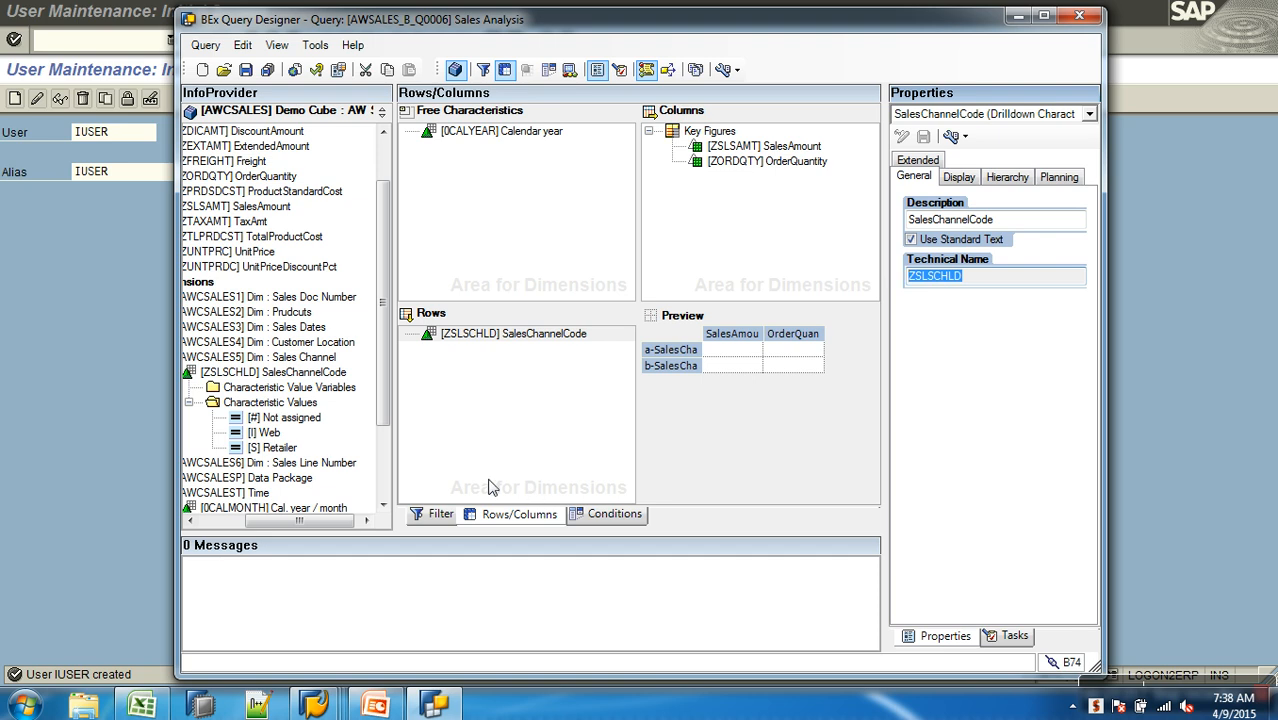
click(438, 516)
click(592, 516)
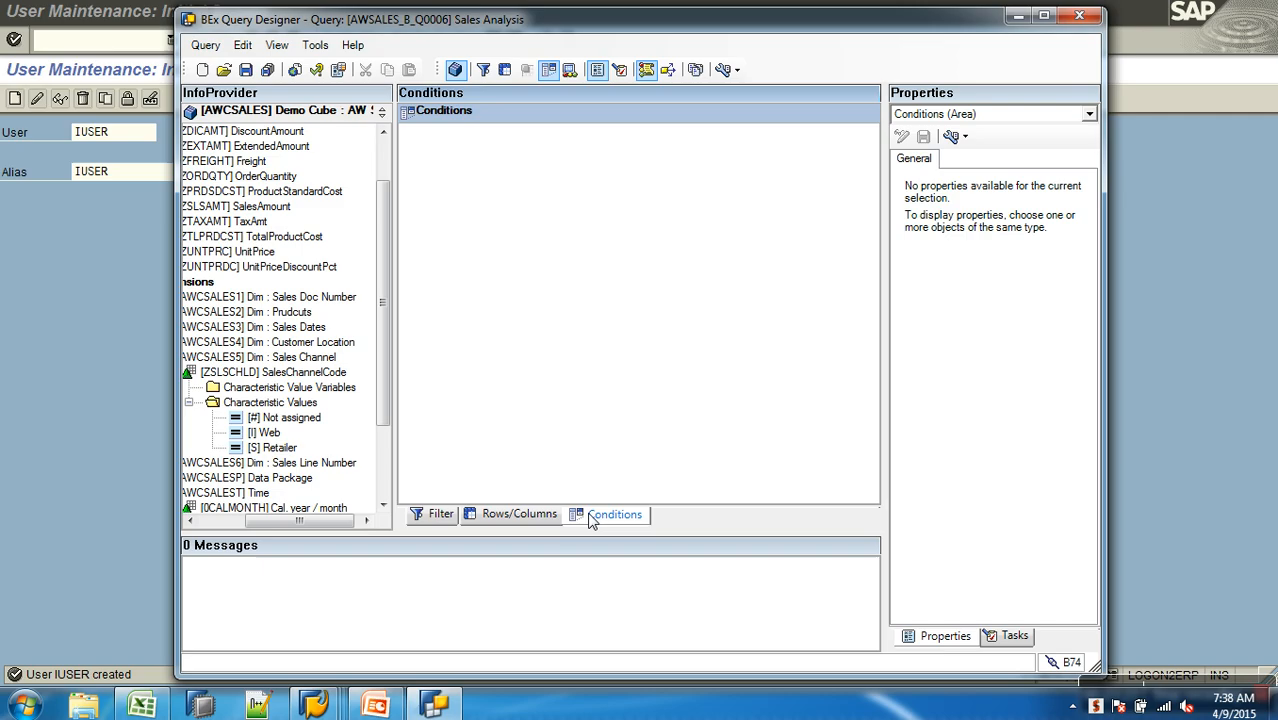
click(436, 514)
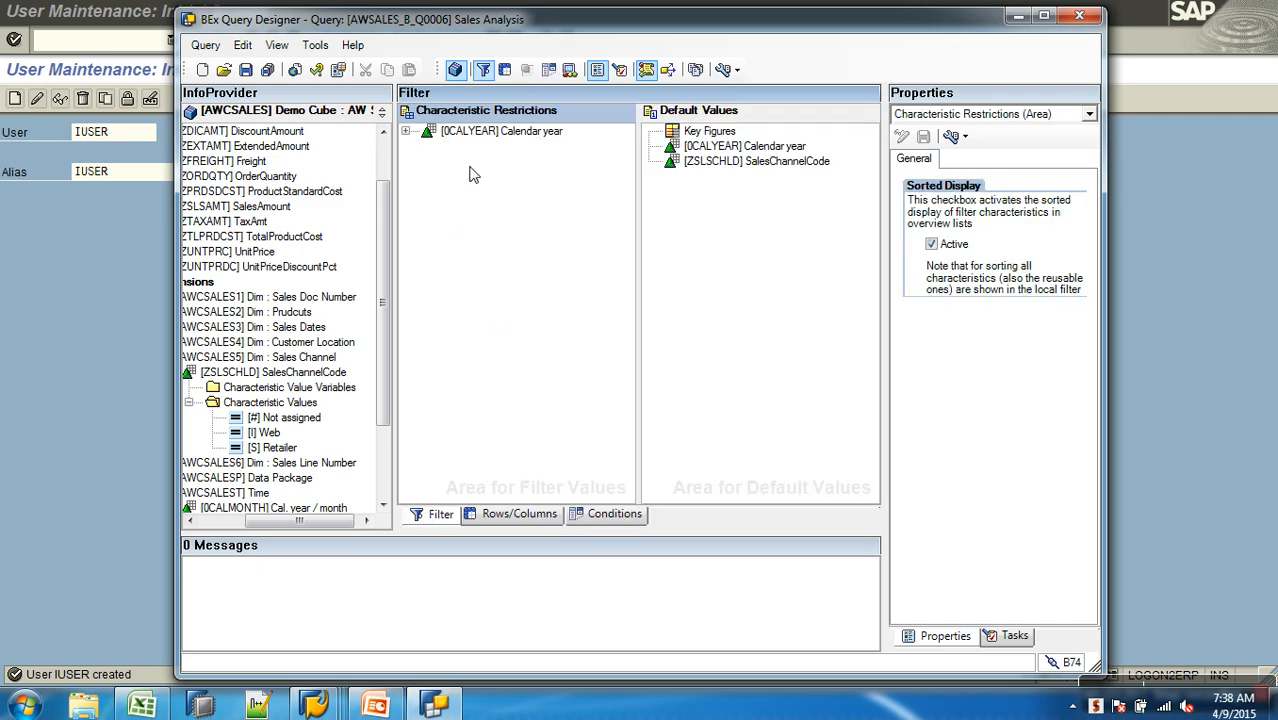
click(408, 135)
click(477, 151)
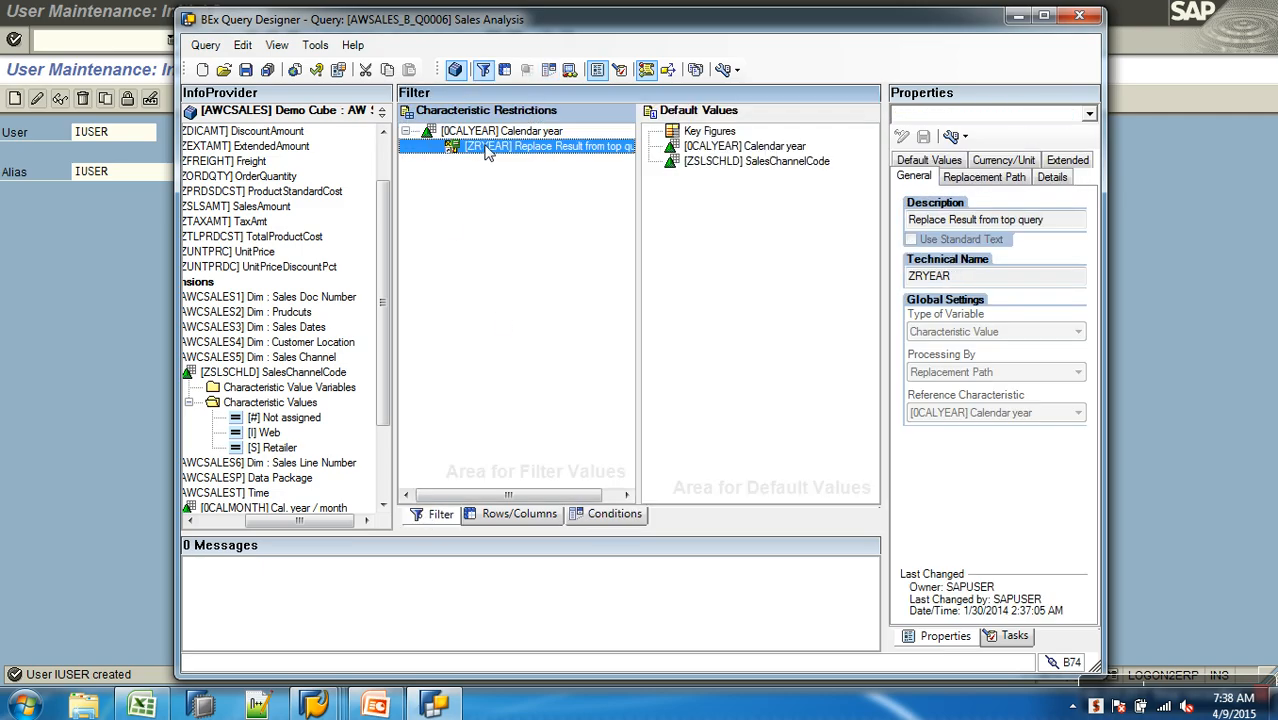
drag(500, 152, 262, 214)
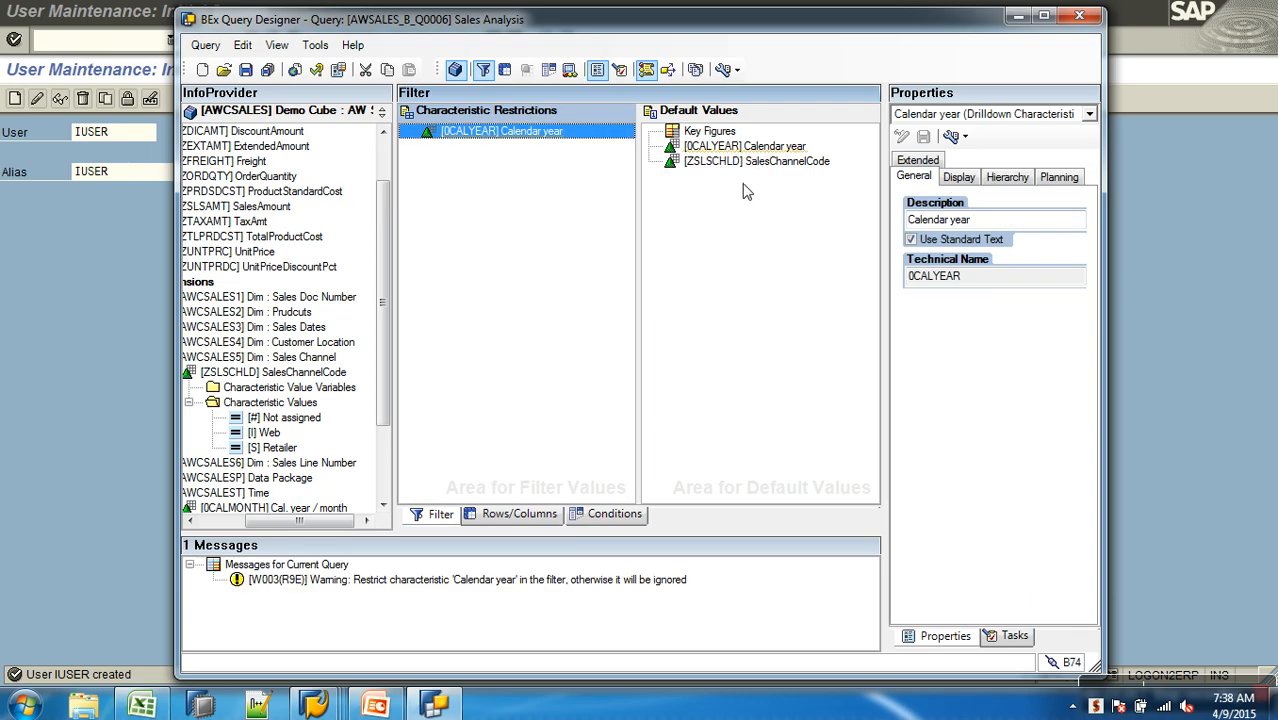
- Try to restrict SalesChannelCode in the filter's default values, and quit BEx Query Designer
right_click(742, 162)
click(776, 175)
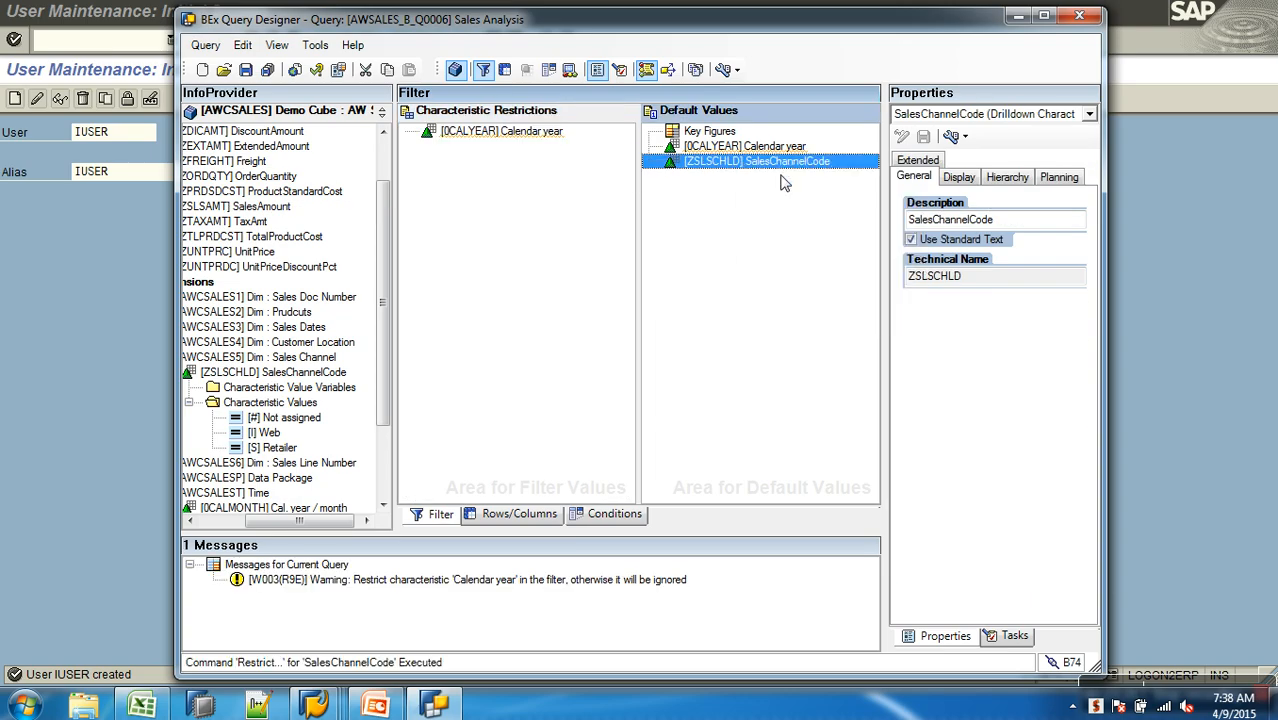
click(866, 509)
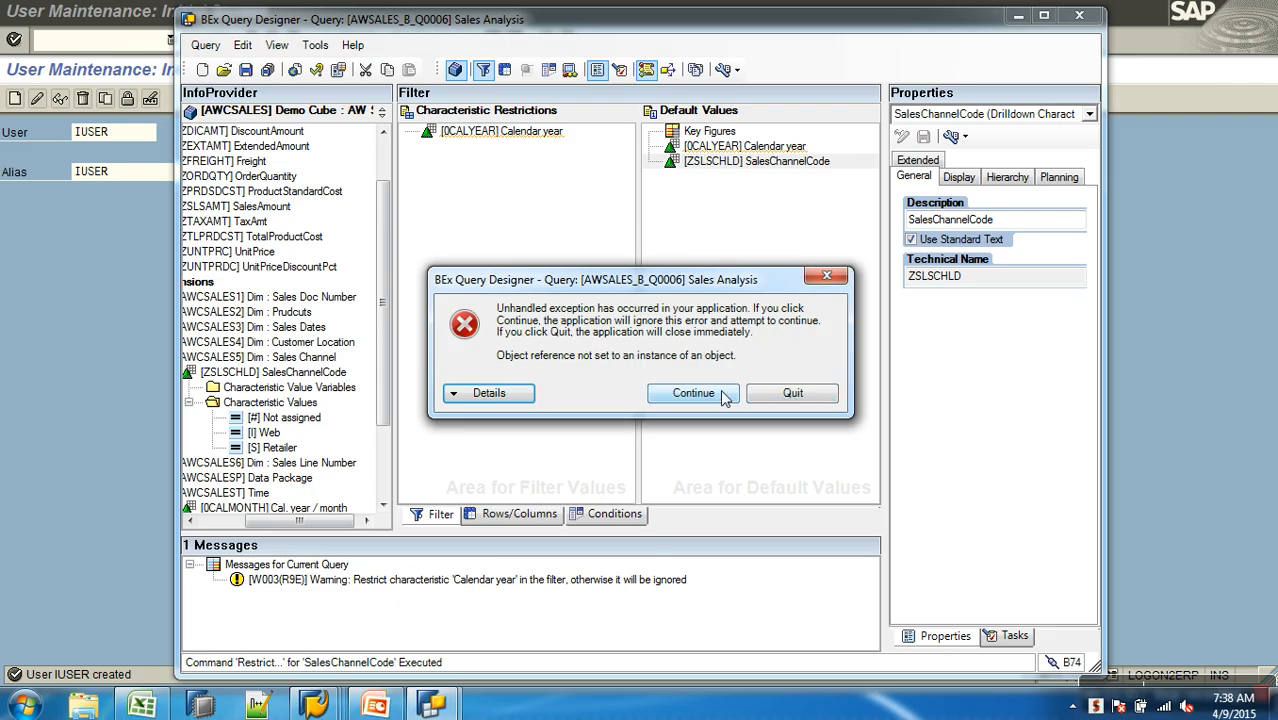
click(792, 394)
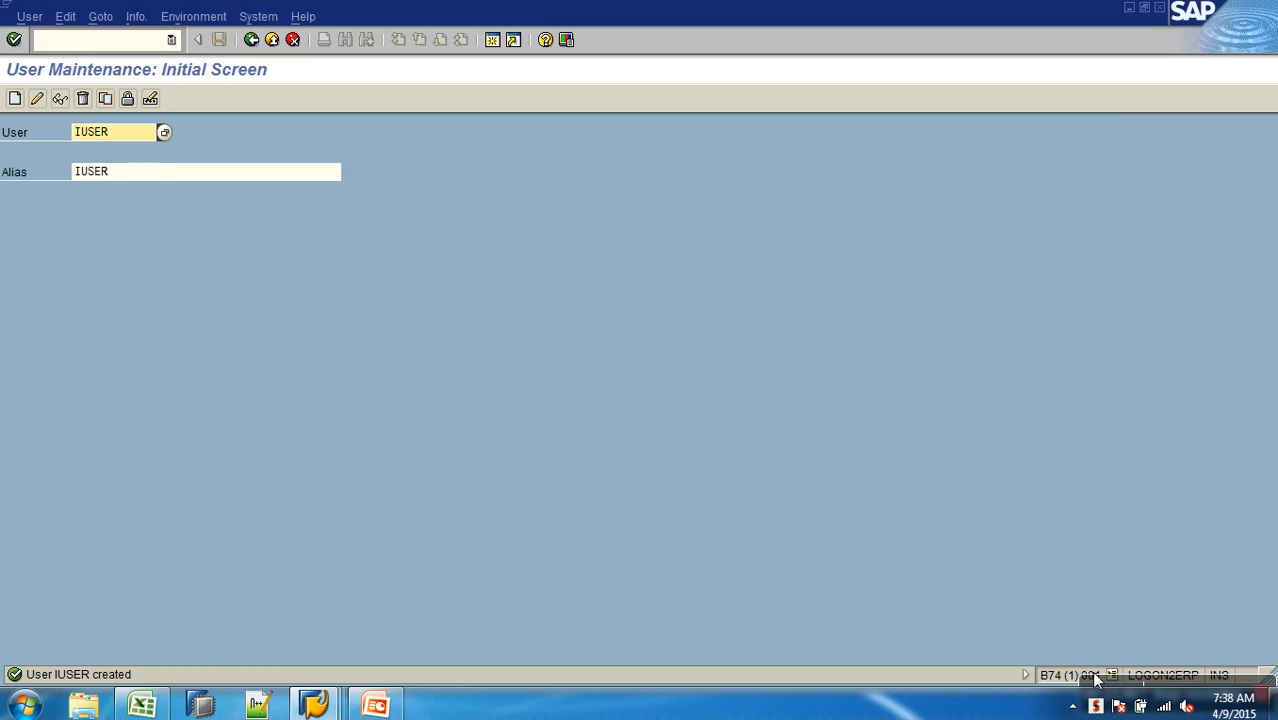